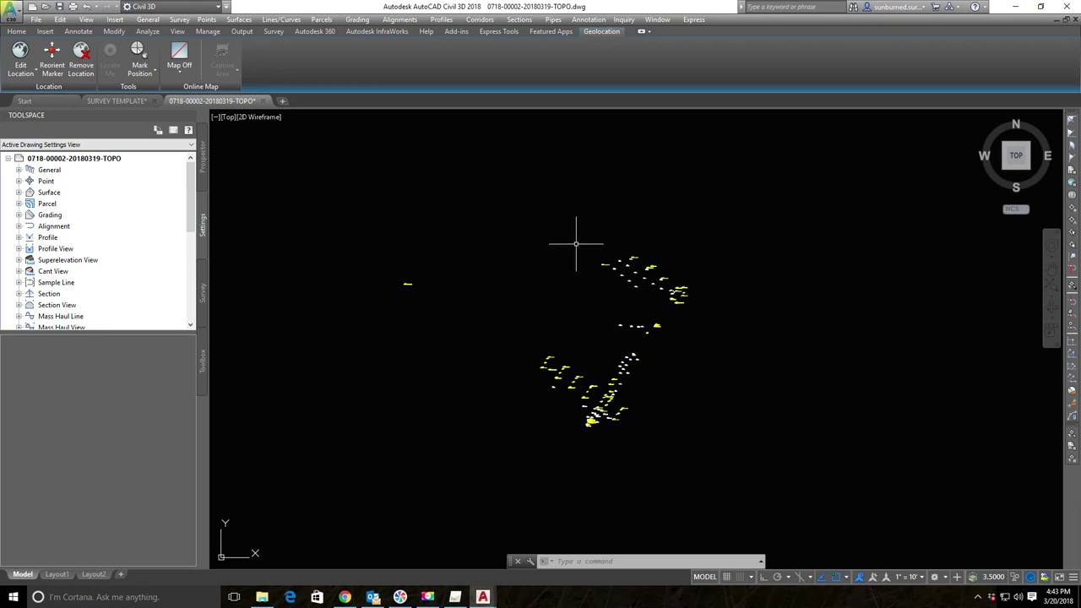
- Examine the surveyed topo points across the site, including the ground shots and the road points along the edge of pavement
{"action": "scroll", "coordinate": [595, 256], "scroll_direction": "up", "scroll_amount": 6}
{"action": "scroll", "coordinate": [641, 344], "scroll_direction": "up", "scroll_amount": 5}
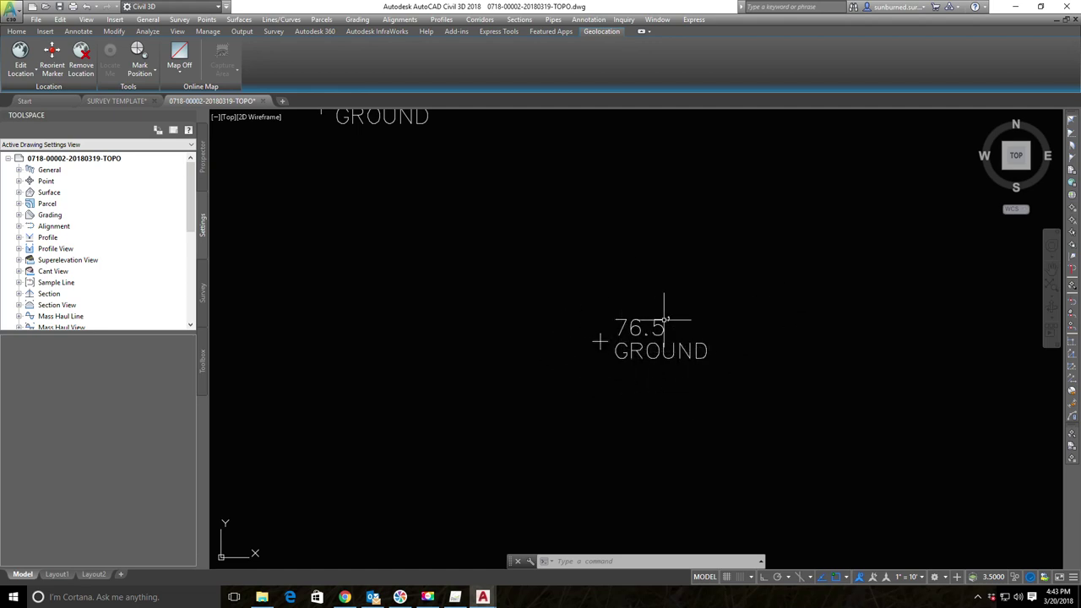
{"action": "scroll", "coordinate": [664, 319], "scroll_direction": "down", "scroll_amount": 5}
{"action": "scroll", "coordinate": [689, 355], "scroll_direction": "up", "scroll_amount": 3}
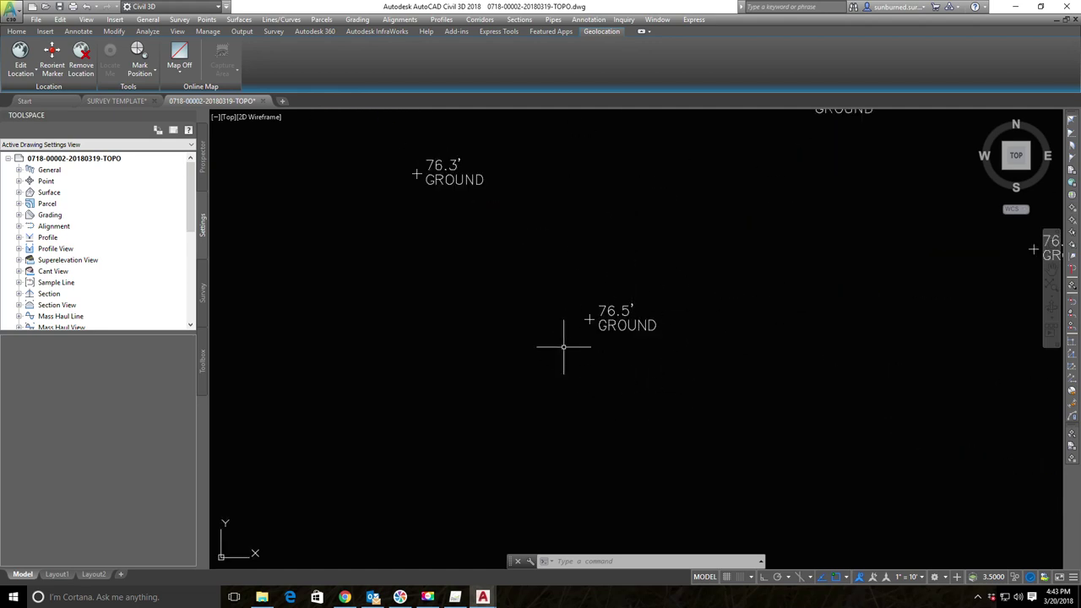
{"action": "scroll", "coordinate": [668, 236], "scroll_direction": "down", "scroll_amount": 5}
{"action": "scroll", "coordinate": [668, 174], "scroll_direction": "up", "scroll_amount": 3}
{"action": "scroll", "coordinate": [675, 179], "scroll_direction": "down", "scroll_amount": 2}
{"action": "scroll", "coordinate": [675, 180], "scroll_direction": "down", "scroll_amount": 2}
{"action": "mouse_move", "coordinate": [728, 466]}
{"action": "middle_mouse_down"}
{"action": "mouse_move", "coordinate": [718, 455]}
{"action": "mouse_move", "coordinate": [728, 319]}
{"action": "middle_mouse_up"}
{"action": "scroll", "coordinate": [728, 319], "scroll_direction": "down", "scroll_amount": 2}
{"action": "mouse_move", "coordinate": [719, 427]}
{"action": "middle_mouse_down"}
{"action": "mouse_move", "coordinate": [723, 356]}
{"action": "mouse_move", "coordinate": [731, 426]}
{"action": "middle_mouse_up"}
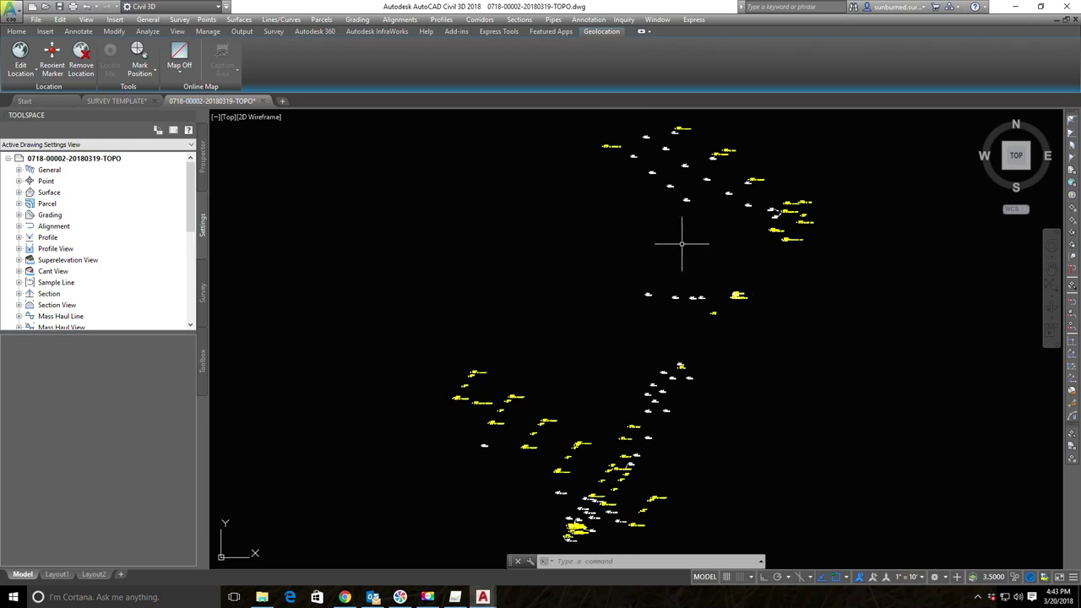
{"action": "scroll", "coordinate": [491, 419], "scroll_direction": "up", "scroll_amount": 6}
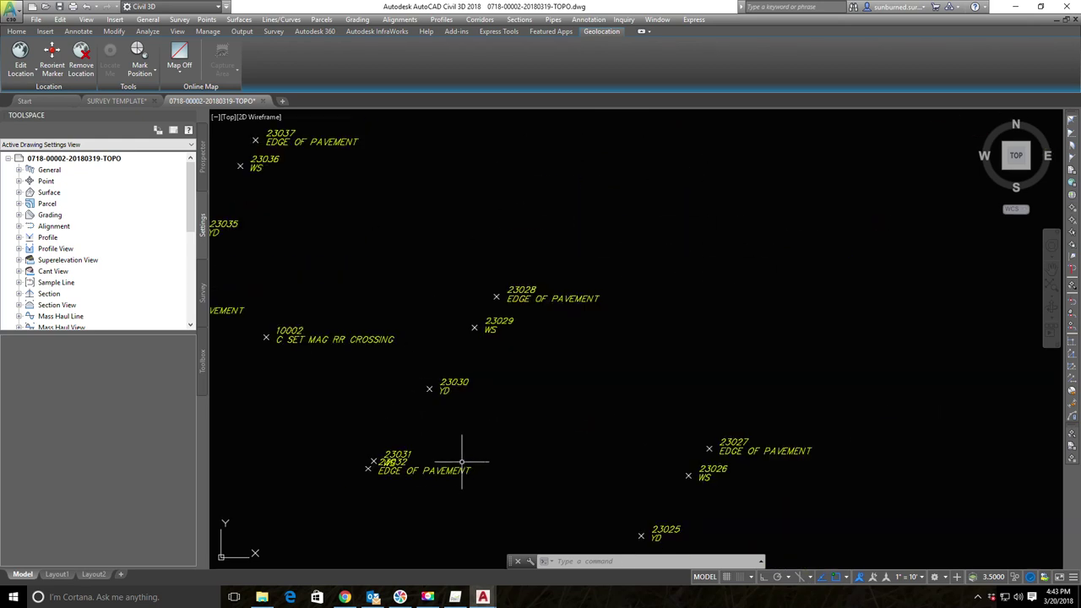
{"action": "mouse_move", "coordinate": [567, 441]}
{"action": "middle_mouse_down"}
{"action": "mouse_move", "coordinate": [671, 427]}
{"action": "mouse_move", "coordinate": [696, 380]}
{"action": "middle_mouse_up"}
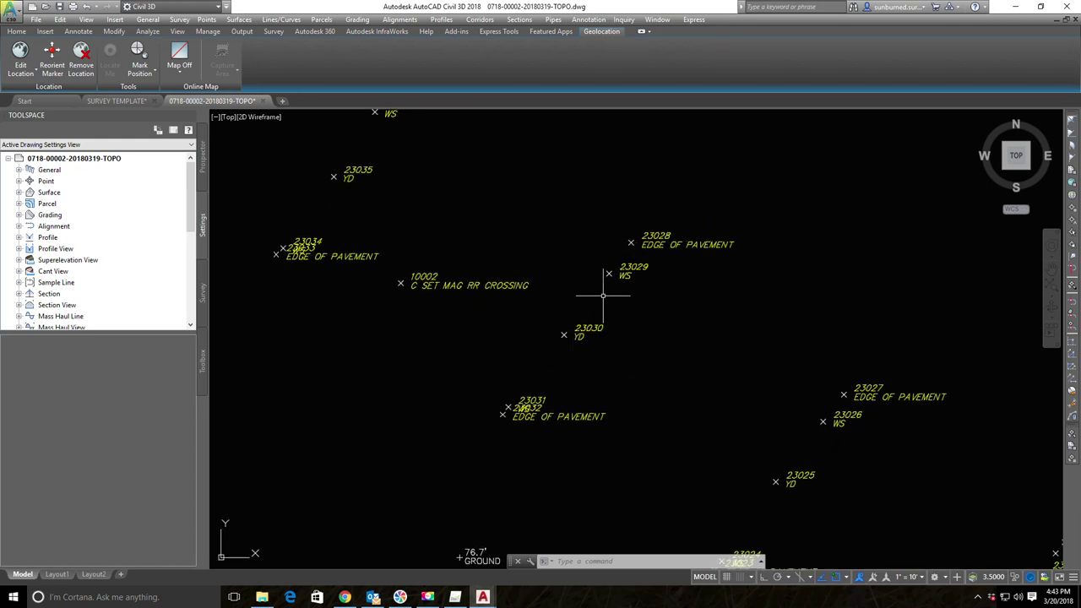
{"action": "middle_click_drag", "start_coordinate": [886, 496], "coordinate": [644, 362]}
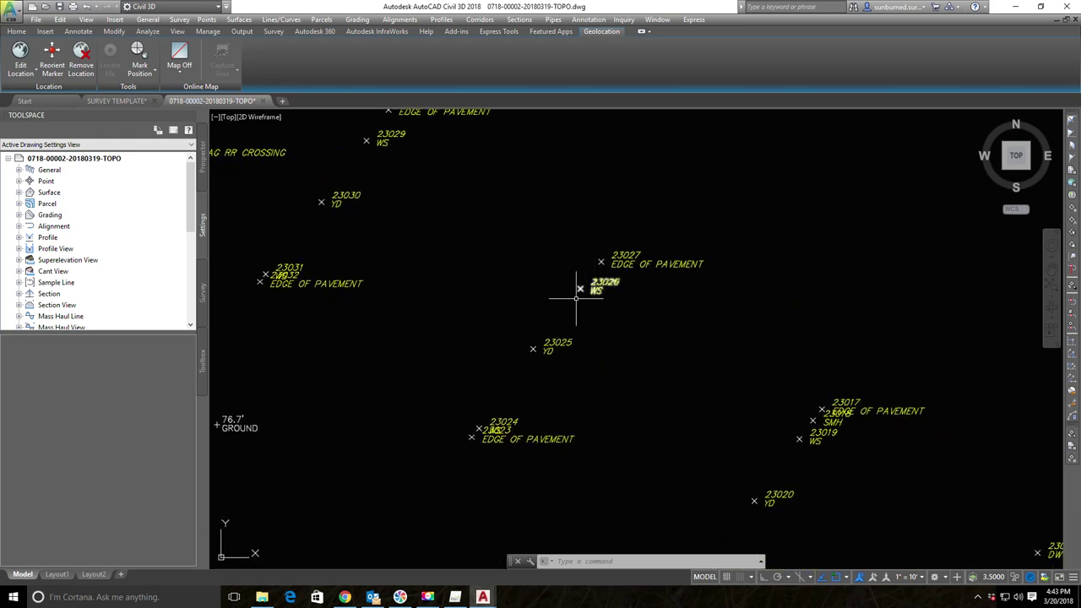
{"action": "mouse_move", "coordinate": [536, 346]}
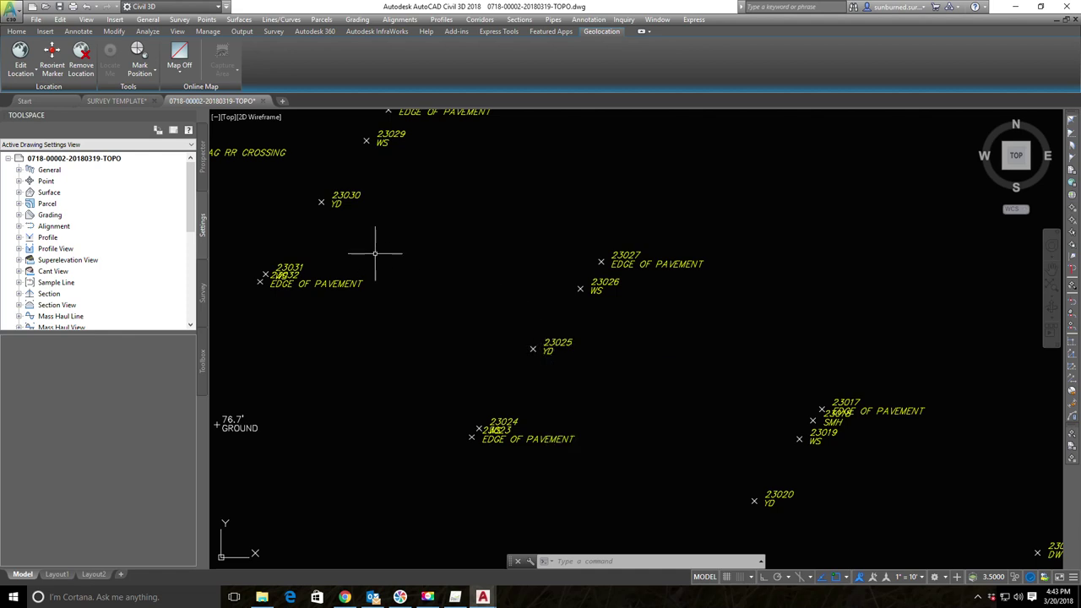
{"action": "scroll", "coordinate": [345, 207], "scroll_direction": "down", "scroll_amount": 6}
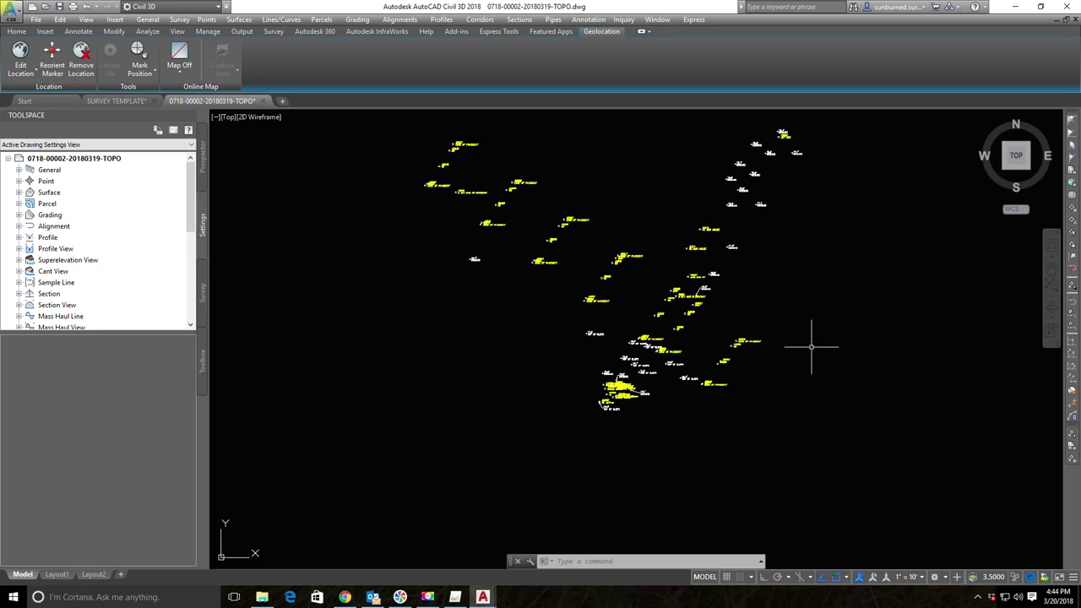
- Turn on the aerial online map behind the survey points and check how the points line up with the road imagery
{"action": "left_click", "coordinate": [179, 71]}
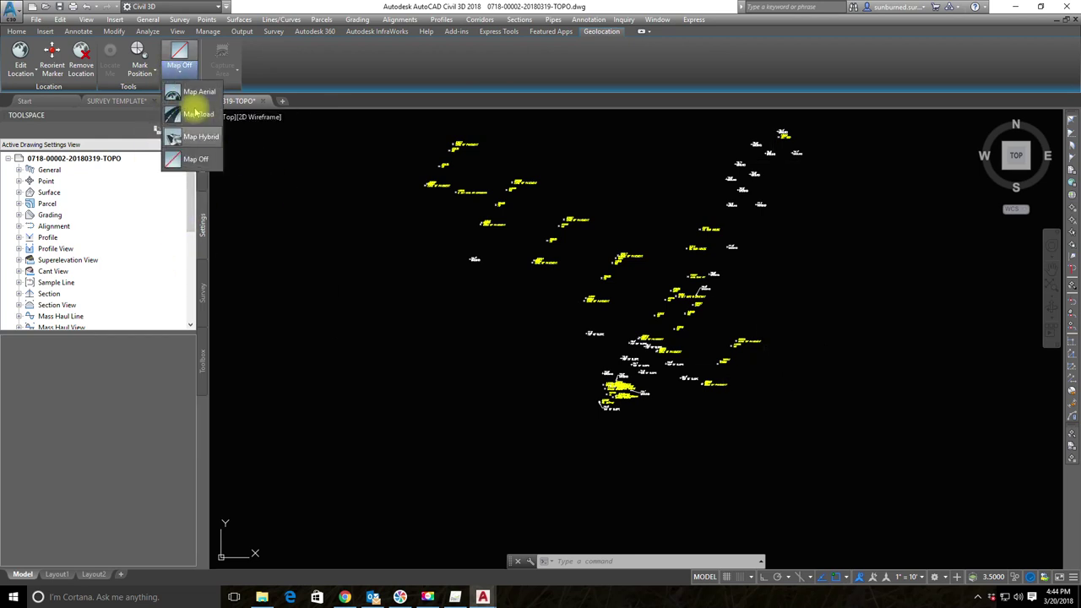
{"action": "left_click", "coordinate": [195, 98]}
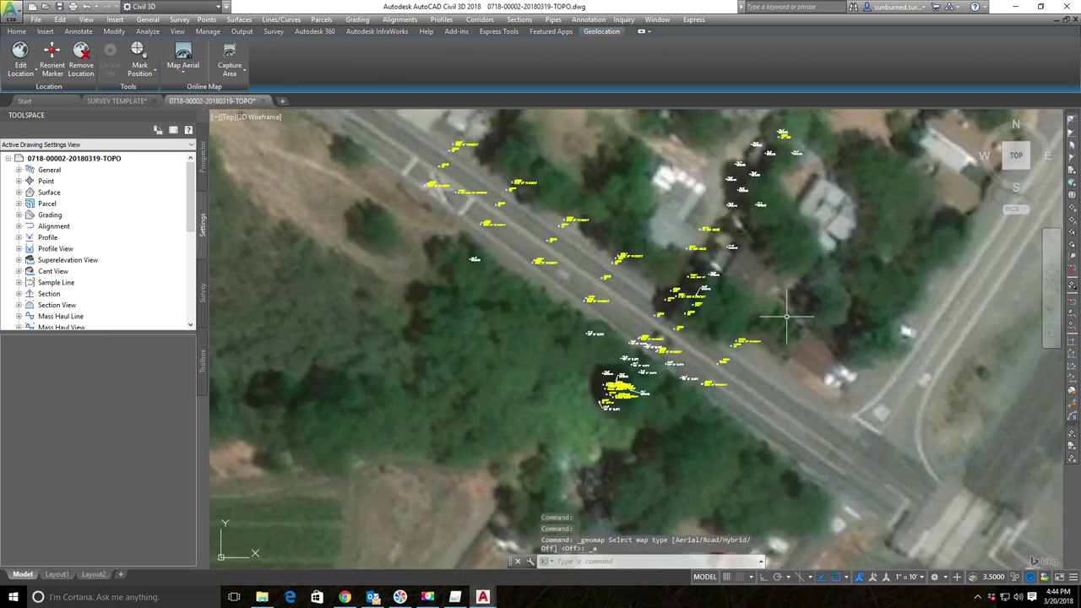
{"action": "scroll", "coordinate": [787, 316], "scroll_direction": "up", "scroll_amount": 2}
{"action": "scroll", "coordinate": [395, 235], "scroll_direction": "down", "scroll_amount": 2}
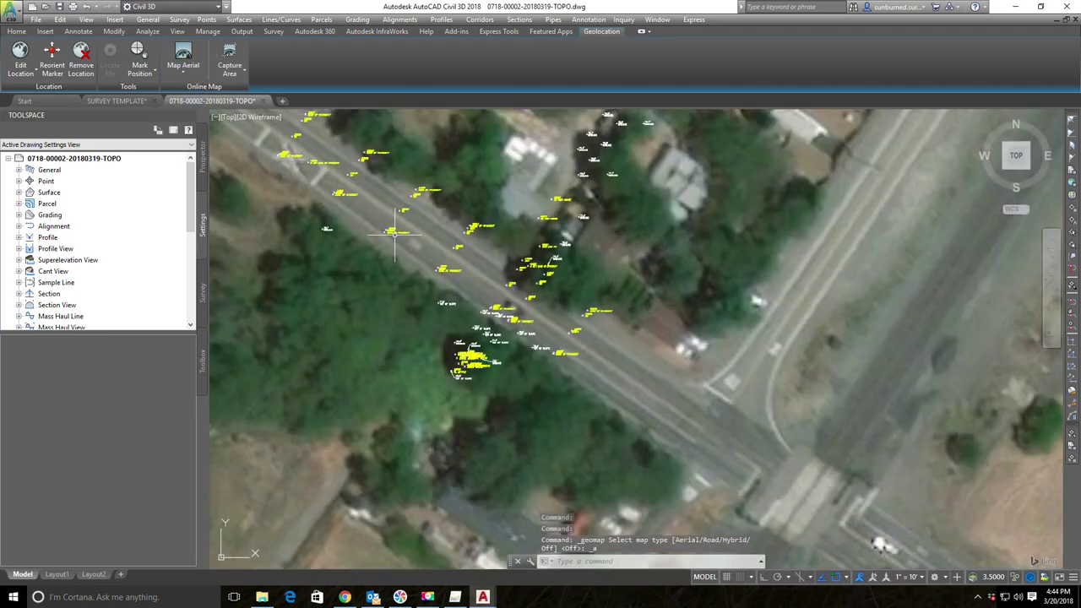
{"action": "scroll", "coordinate": [439, 312], "scroll_direction": "down", "scroll_amount": 5}
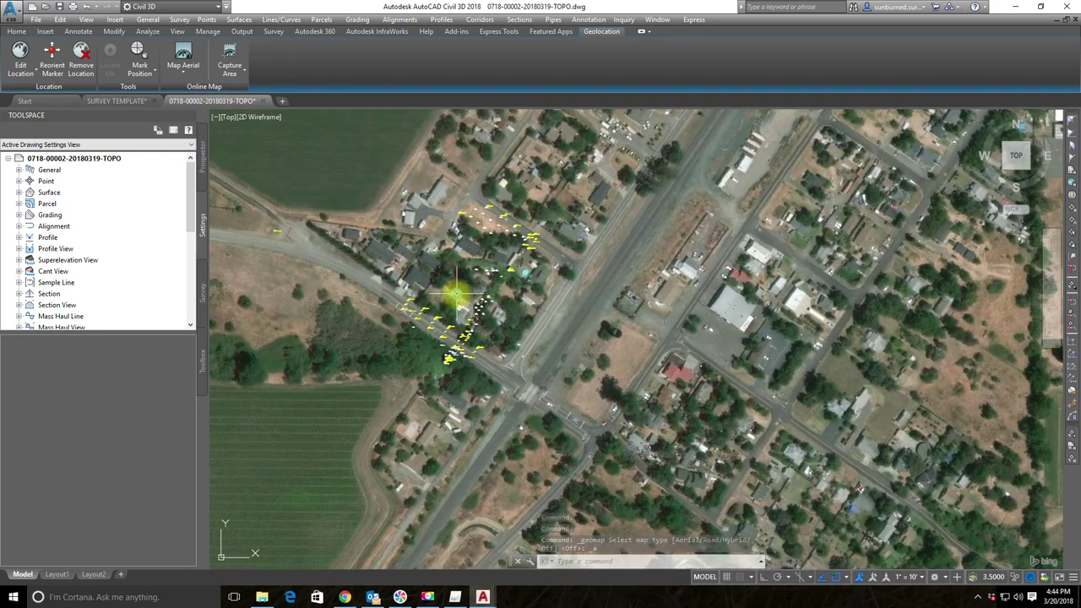
{"action": "scroll", "coordinate": [456, 293], "scroll_direction": "up", "scroll_amount": 3}
{"action": "middle_click_drag", "start_coordinate": [646, 186], "coordinate": [647, 225]}
{"action": "middle_click_drag", "start_coordinate": [617, 376], "coordinate": [655, 266]}
{"action": "scroll", "coordinate": [582, 338], "scroll_direction": "up", "scroll_amount": 4}
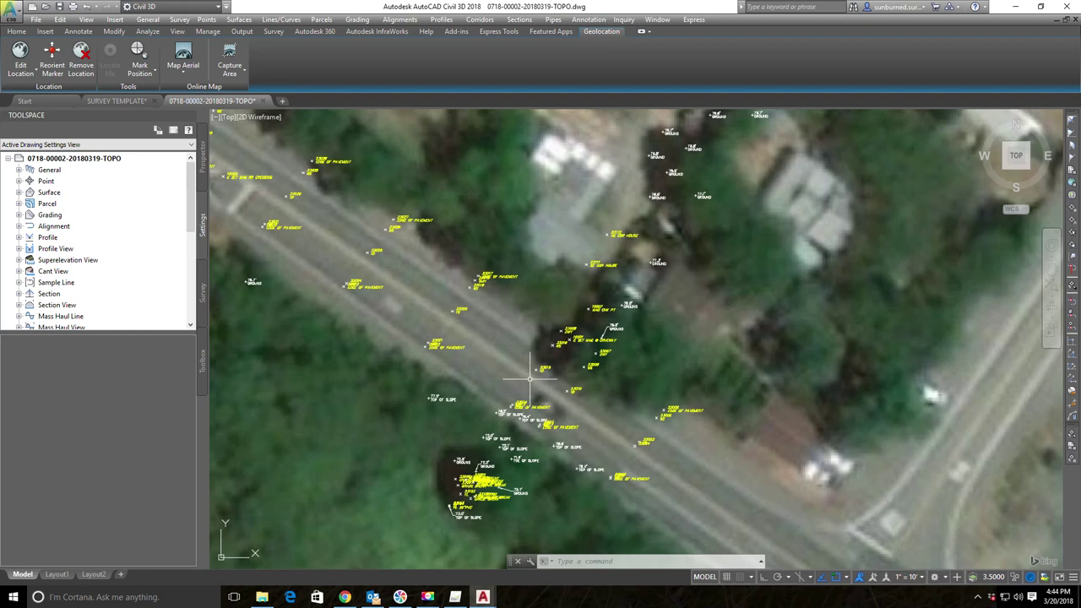
- Review the drawing's units and coordinate zone in the drawing settings and accept them
{"action": "right_click", "coordinate": [117, 159]}
{"action": "left_click", "coordinate": [147, 165]}
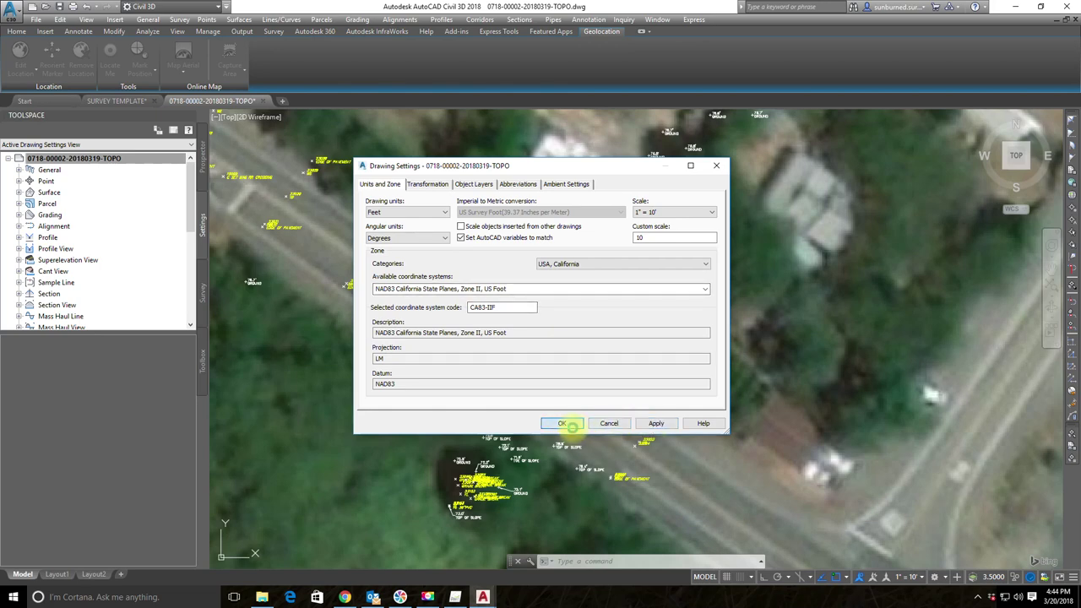
{"action": "left_click", "coordinate": [570, 427]}
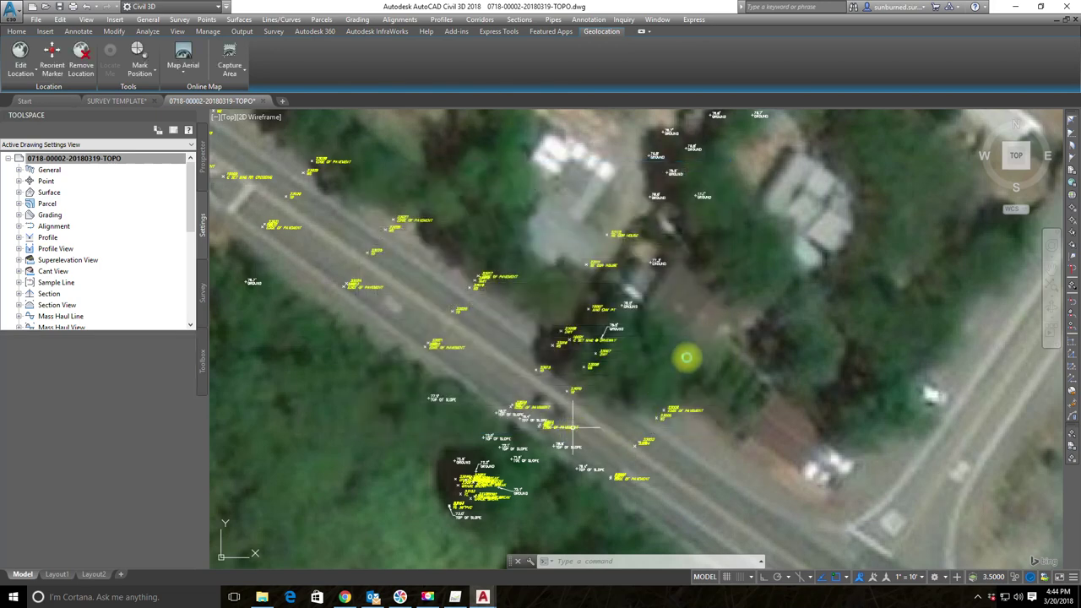
- Inspect the survey points over the aerial imagery along the road, driveway, slope and open ground areas
{"action": "scroll", "coordinate": [659, 195], "scroll_direction": "down", "scroll_amount": 2}
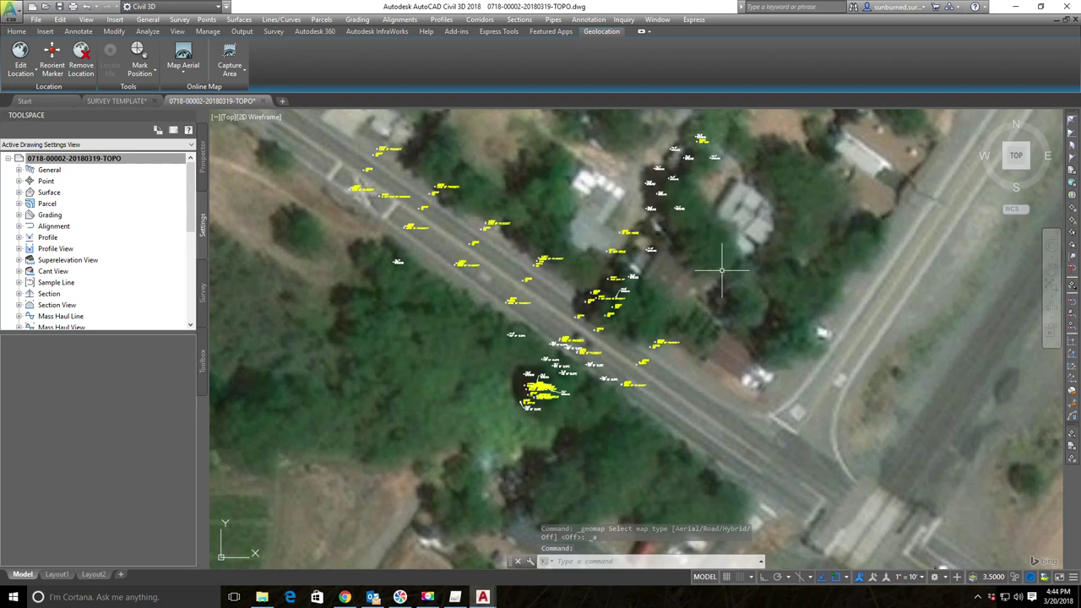
{"action": "middle_click_drag", "start_coordinate": [722, 270], "coordinate": [671, 430]}
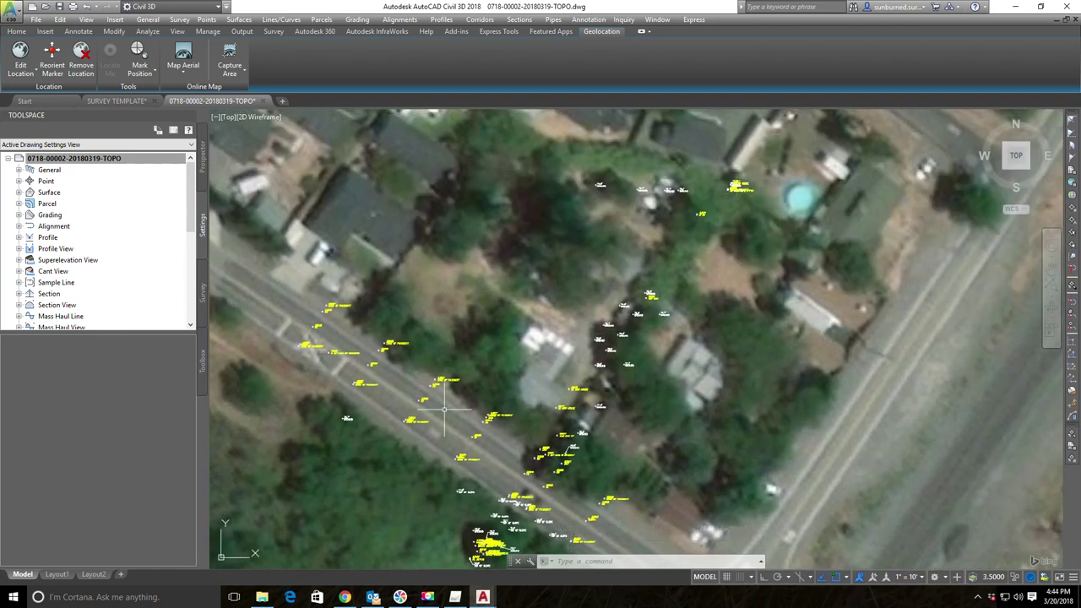
{"action": "middle_click_drag", "start_coordinate": [463, 410], "coordinate": [564, 291]}
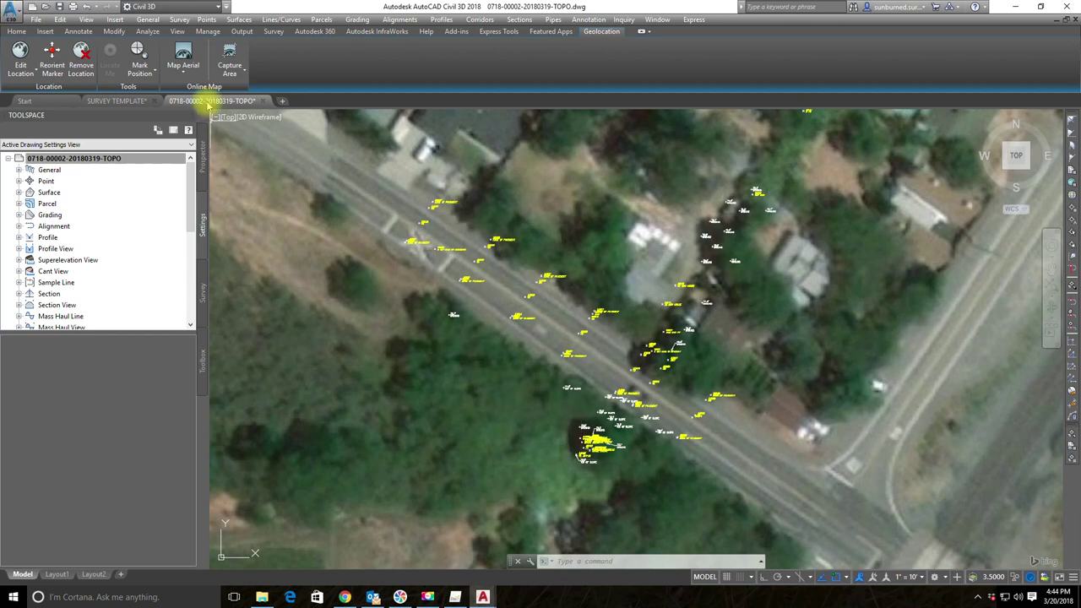
{"action": "left_click", "coordinate": [185, 63]}
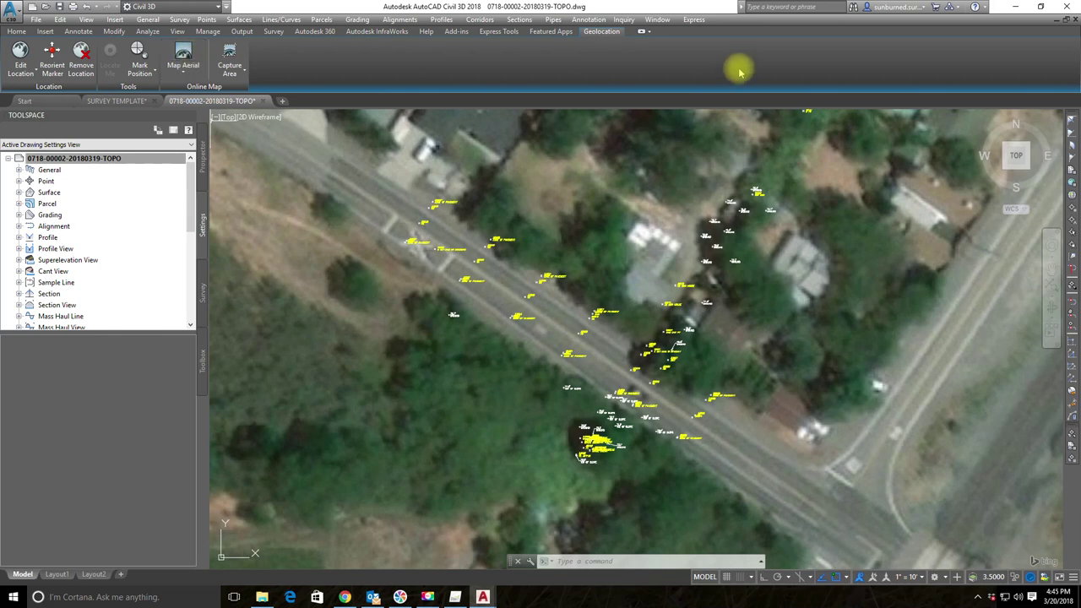
{"action": "scroll", "coordinate": [470, 234], "scroll_direction": "up", "scroll_amount": 3}
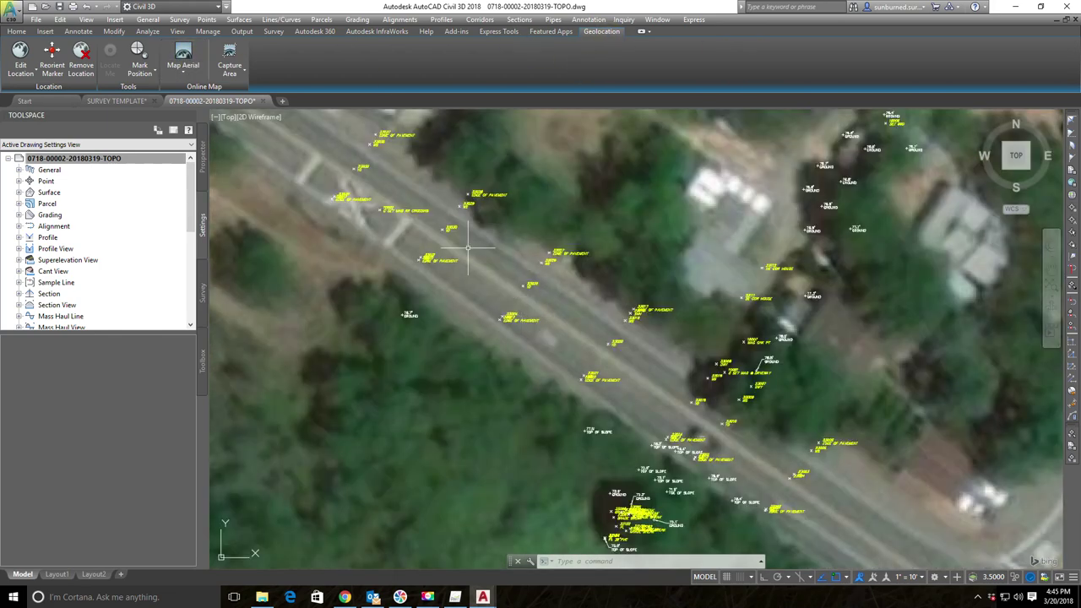
{"action": "scroll", "coordinate": [502, 217], "scroll_direction": "up", "scroll_amount": 2}
{"action": "scroll", "coordinate": [590, 284], "scroll_direction": "down", "scroll_amount": 2}
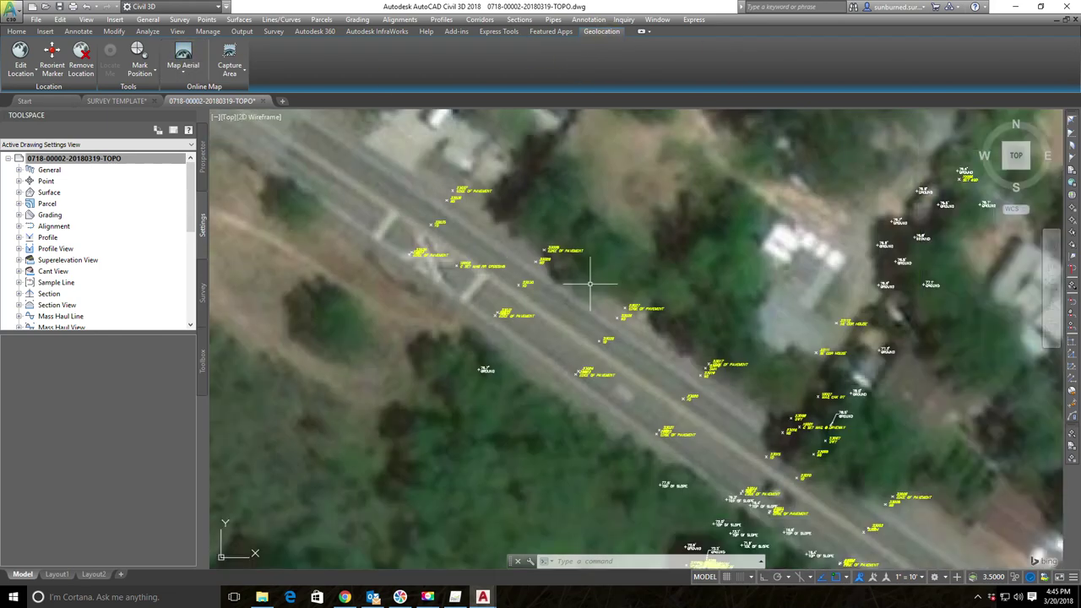
{"action": "scroll", "coordinate": [723, 426], "scroll_direction": "up", "scroll_amount": 3}
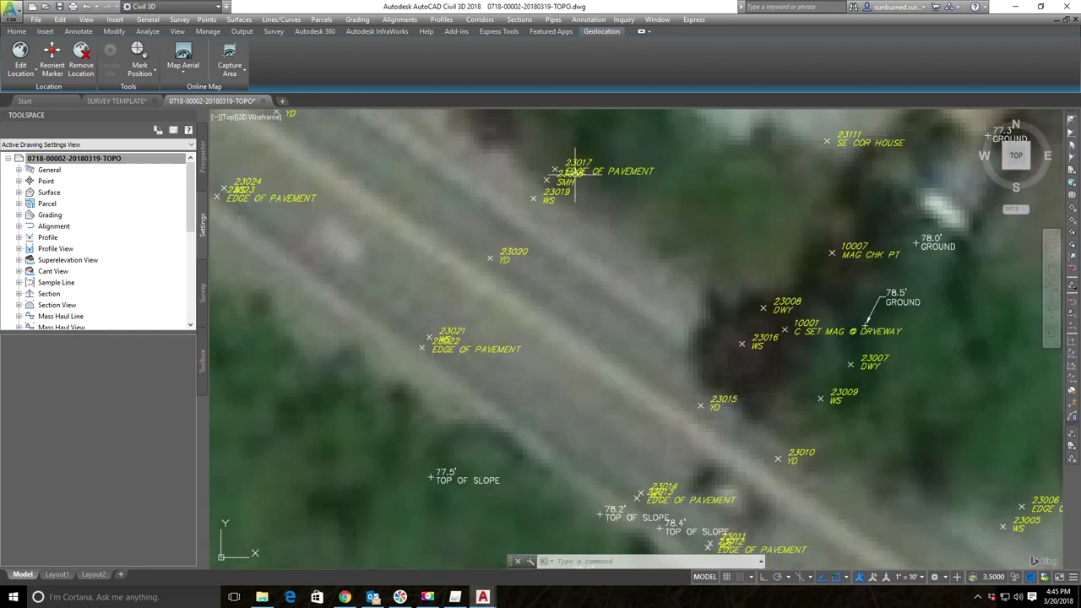
{"action": "scroll", "coordinate": [575, 171], "scroll_direction": "down", "scroll_amount": 2}
{"action": "scroll", "coordinate": [565, 250], "scroll_direction": "down", "scroll_amount": 4}
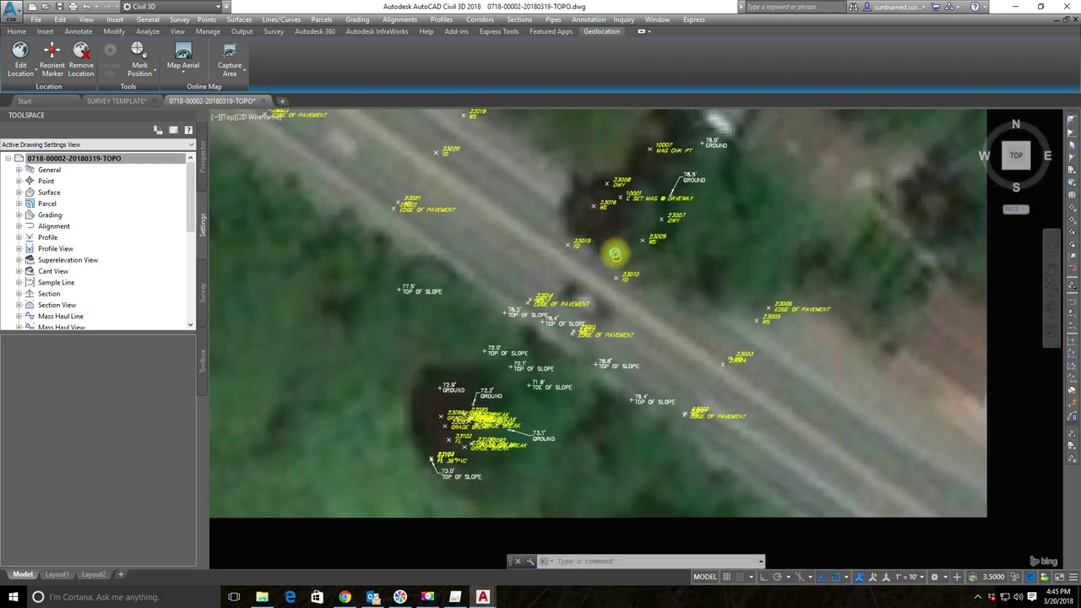
{"action": "scroll", "coordinate": [646, 144], "scroll_direction": "up", "scroll_amount": 5}
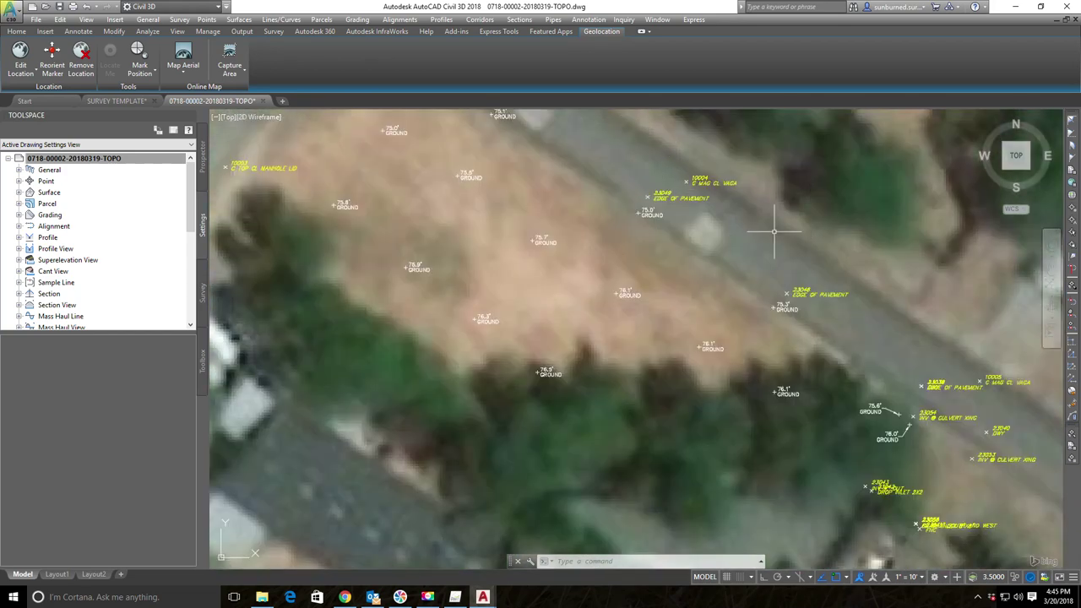
{"action": "scroll", "coordinate": [786, 241], "scroll_direction": "down", "scroll_amount": 4}
{"action": "middle_click_drag", "start_coordinate": [753, 382], "coordinate": [744, 197]}
{"action": "middle_click_drag", "start_coordinate": [688, 408], "coordinate": [581, 249]}
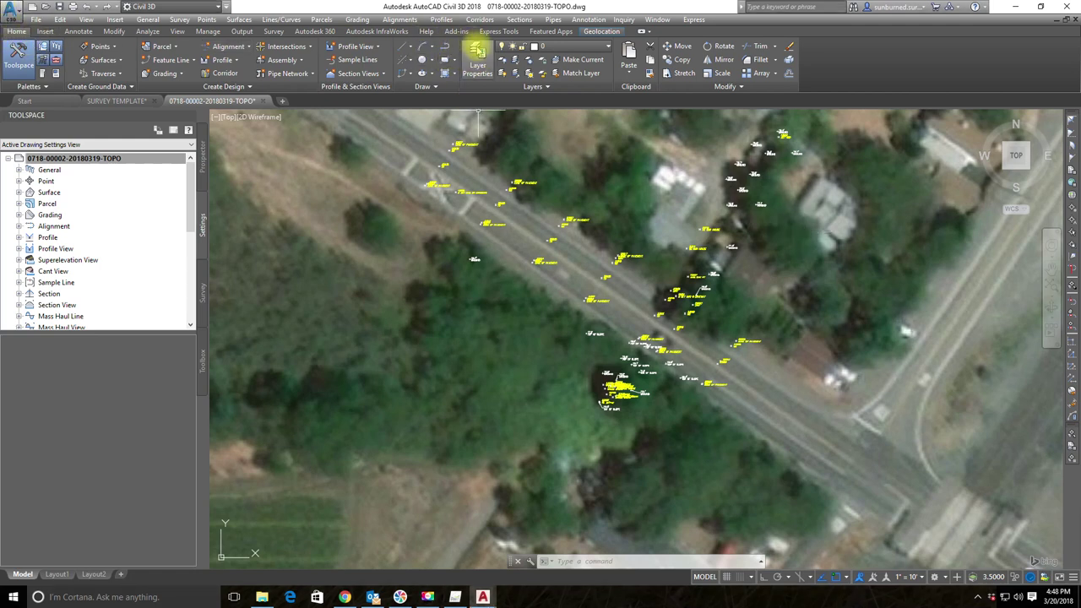
- Look through the survey point layers, create a new layer, and list all layers in the drawing
{"action": "left_click", "coordinate": [477, 52]}
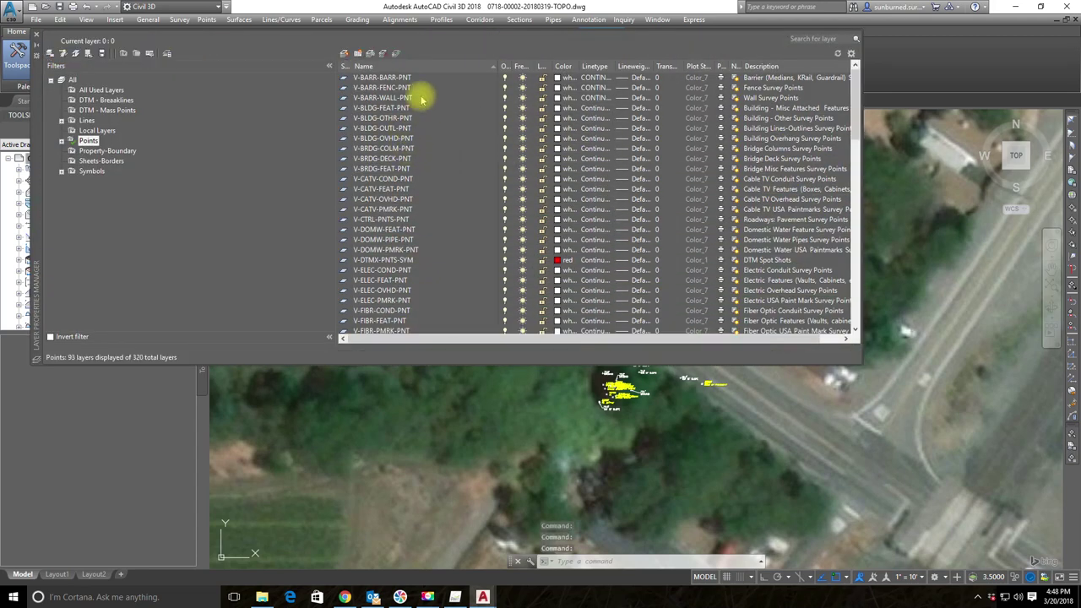
{"action": "scroll", "coordinate": [393, 181], "scroll_direction": "down", "scroll_amount": 9}
{"action": "scroll", "coordinate": [395, 203], "scroll_direction": "down", "scroll_amount": 3}
{"action": "scroll", "coordinate": [397, 204], "scroll_direction": "up", "scroll_amount": 12}
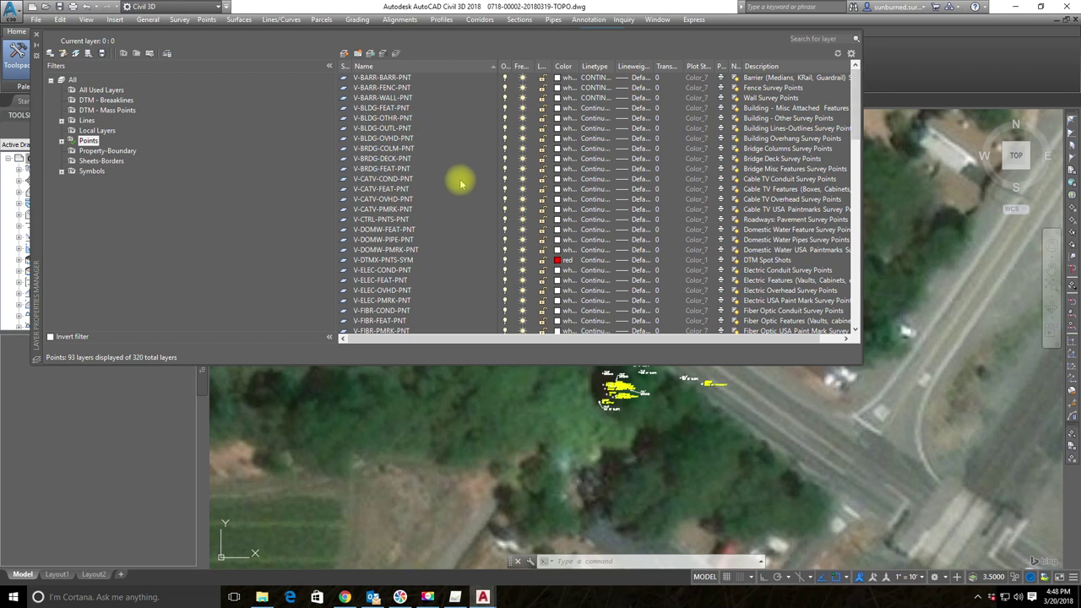
{"action": "left_click", "coordinate": [346, 54]}
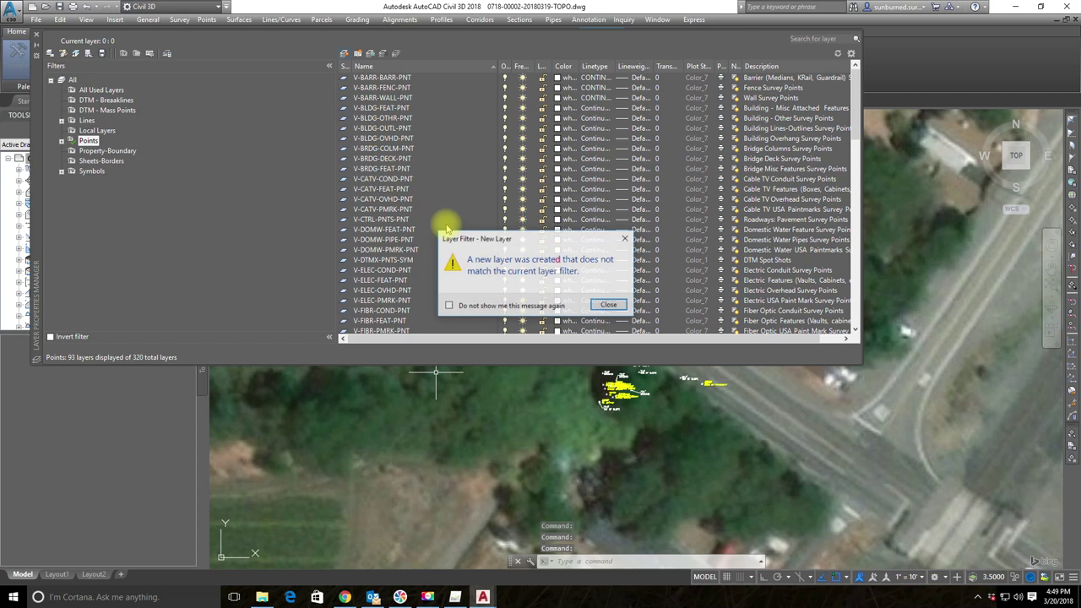
{"action": "left_click", "coordinate": [610, 306]}
{"action": "left_click", "coordinate": [64, 80]}
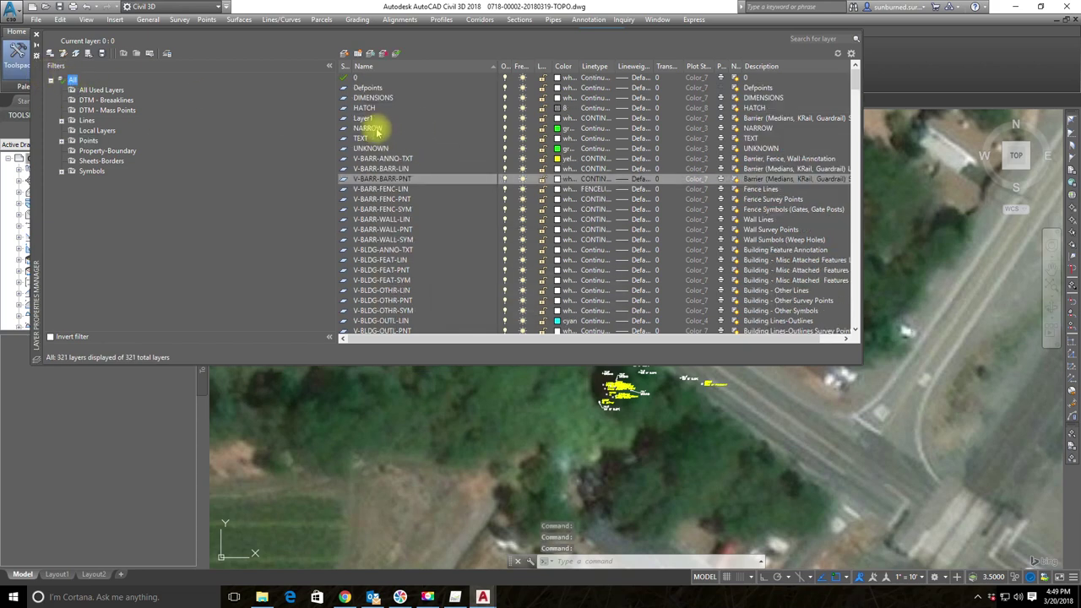
- Rename the new Layer1 as LINES-EDGE OF PAVEMENT
{"action": "left_click", "coordinate": [365, 118]}
{"action": "right_click", "coordinate": [374, 118]}
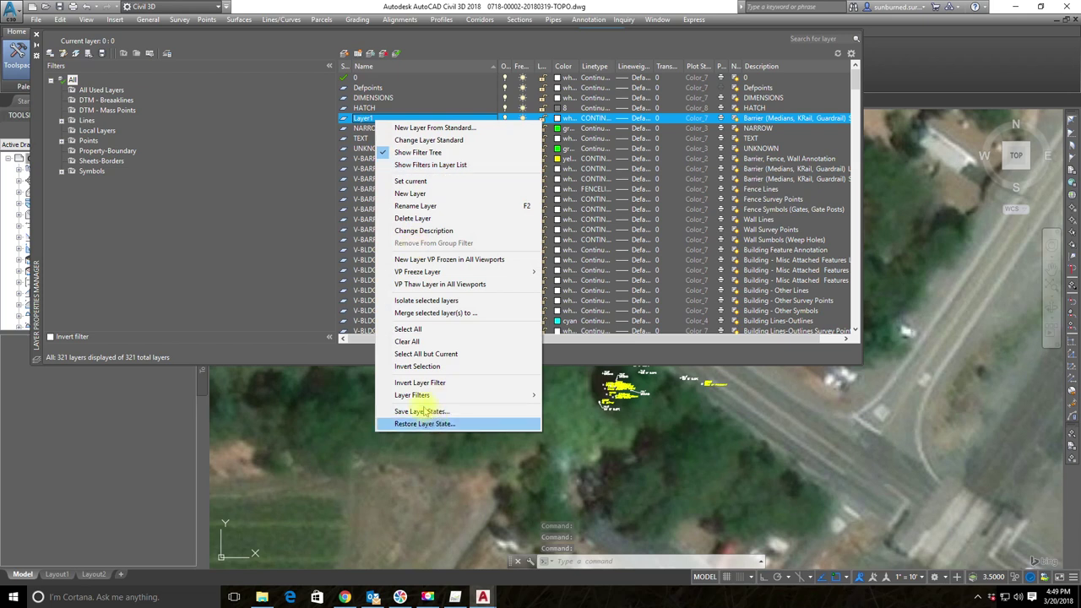
{"action": "left_click", "coordinate": [421, 207]}
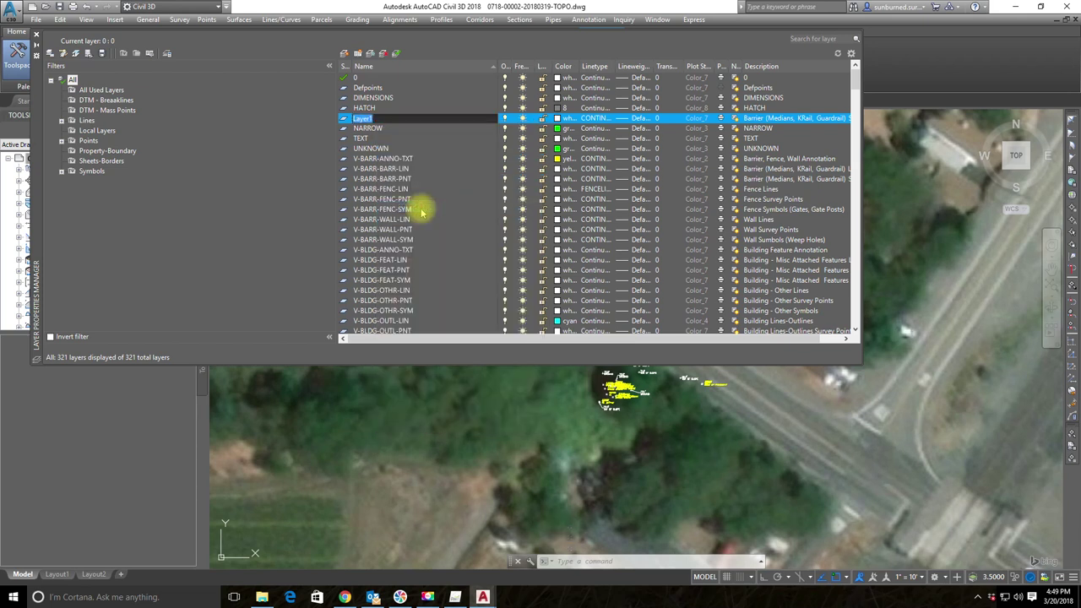
{"action": "type", "text": "LINES-EDGE"}
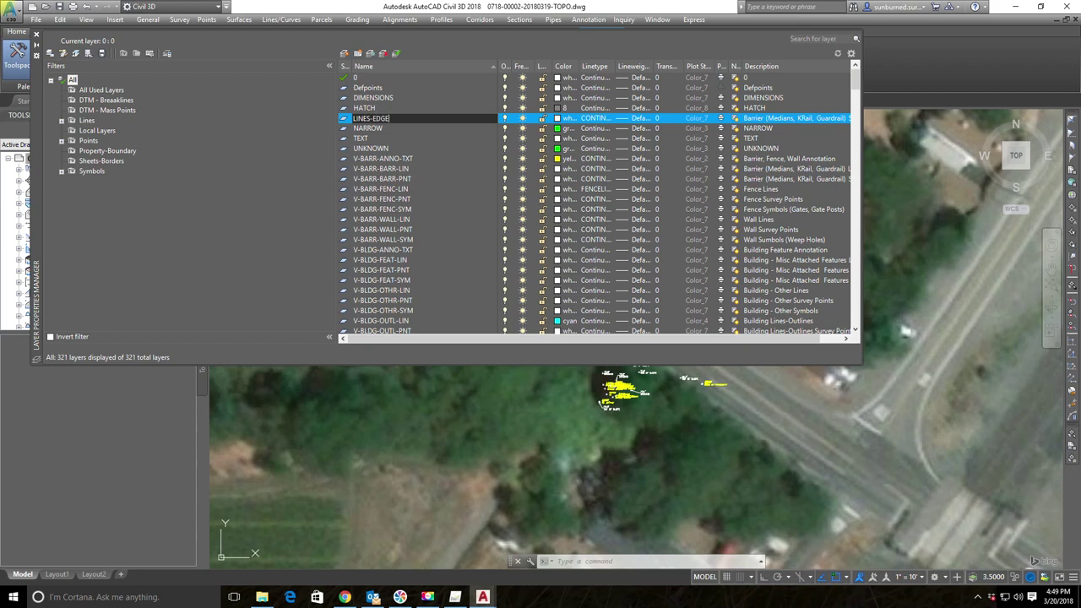
{"action": "type", "text": " OF PAVEMENT"}
{"action": "key", "text": "Return"}
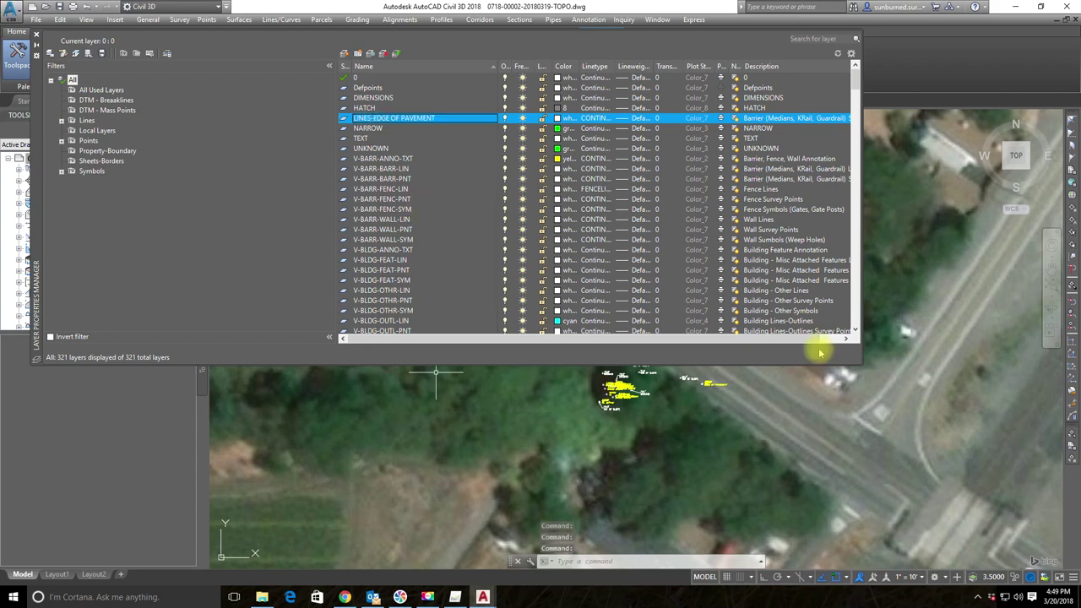
- Set the colour of the LINES-EDGE OF PAVEMENT layer to red and close the layer manager
{"action": "left_click", "coordinate": [559, 118]}
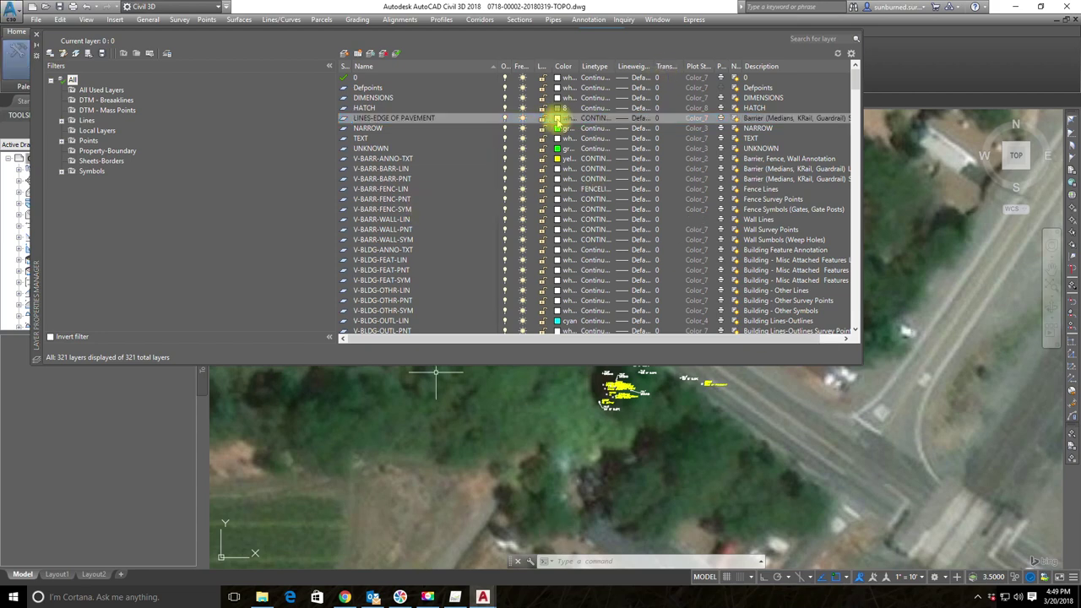
{"action": "left_click", "coordinate": [453, 325]}
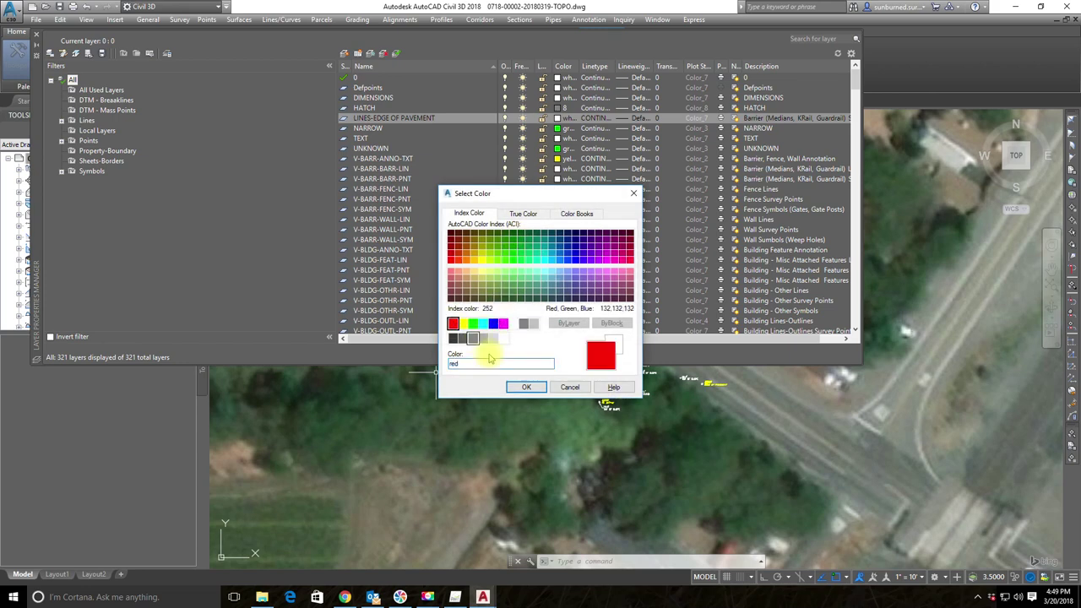
{"action": "left_click", "coordinate": [522, 387]}
{"action": "left_click", "coordinate": [35, 34]}
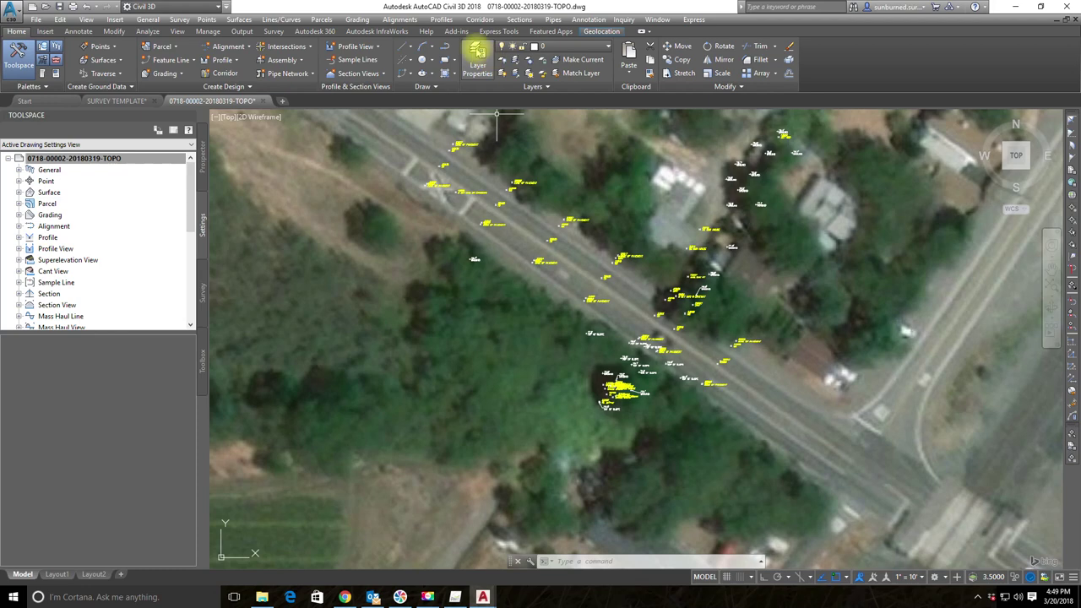
- Make LINES-EDGE OF PAVEMENT the current layer and return to the drawing
{"action": "left_click", "coordinate": [476, 48]}
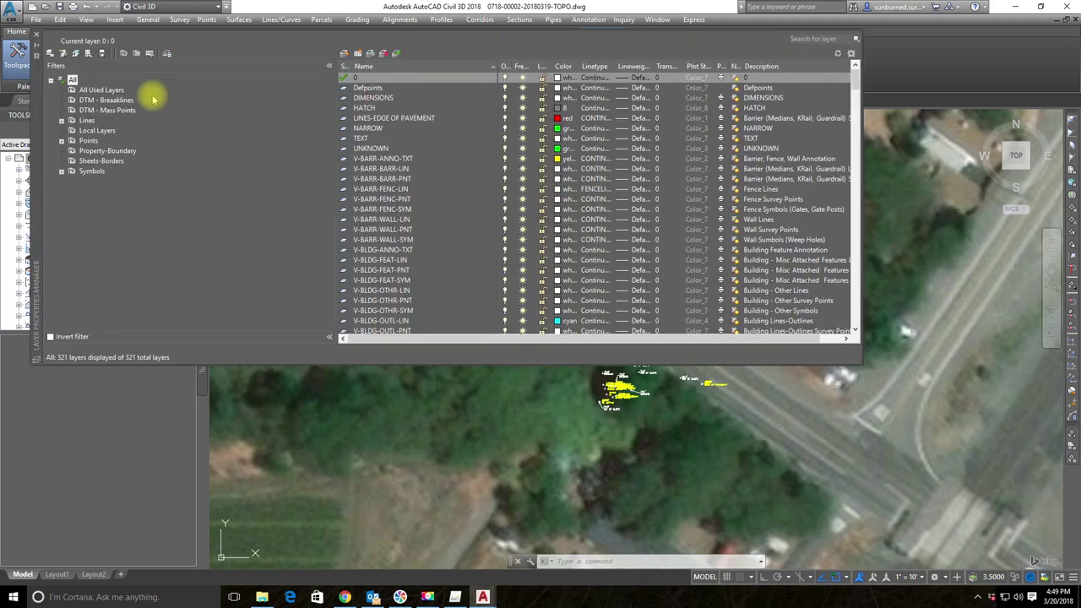
{"action": "left_click", "coordinate": [384, 120]}
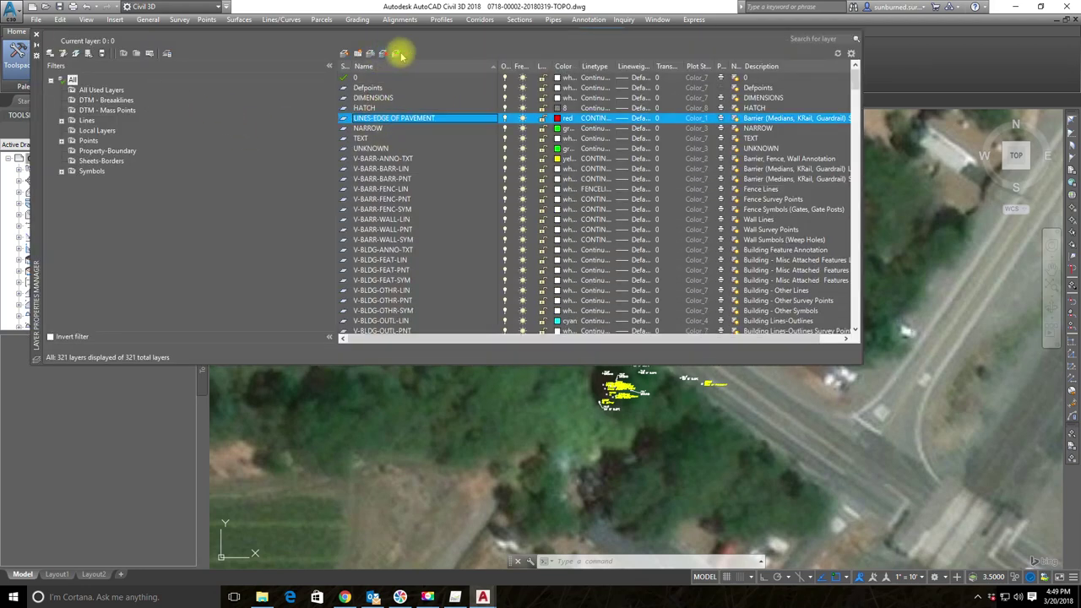
{"action": "left_click", "coordinate": [396, 54]}
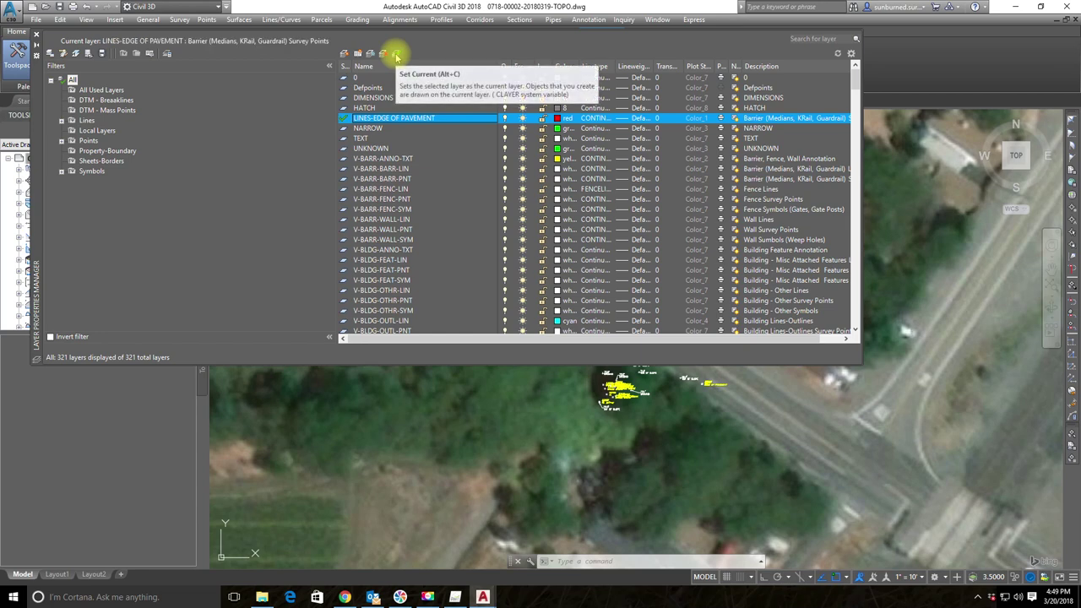
{"action": "left_click", "coordinate": [37, 35]}
- Start a polyline at edge-of-pavement point 23037, checking that the Node object snap is enabled
{"action": "scroll", "coordinate": [529, 215], "scroll_direction": "up", "scroll_amount": 5}
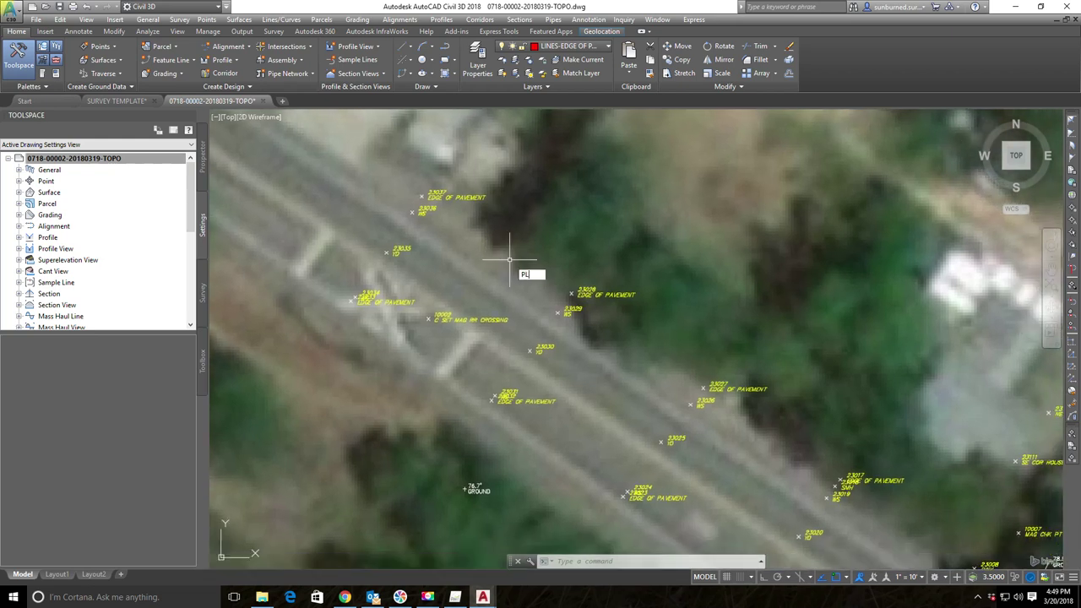
{"action": "key", "text": "Return"}
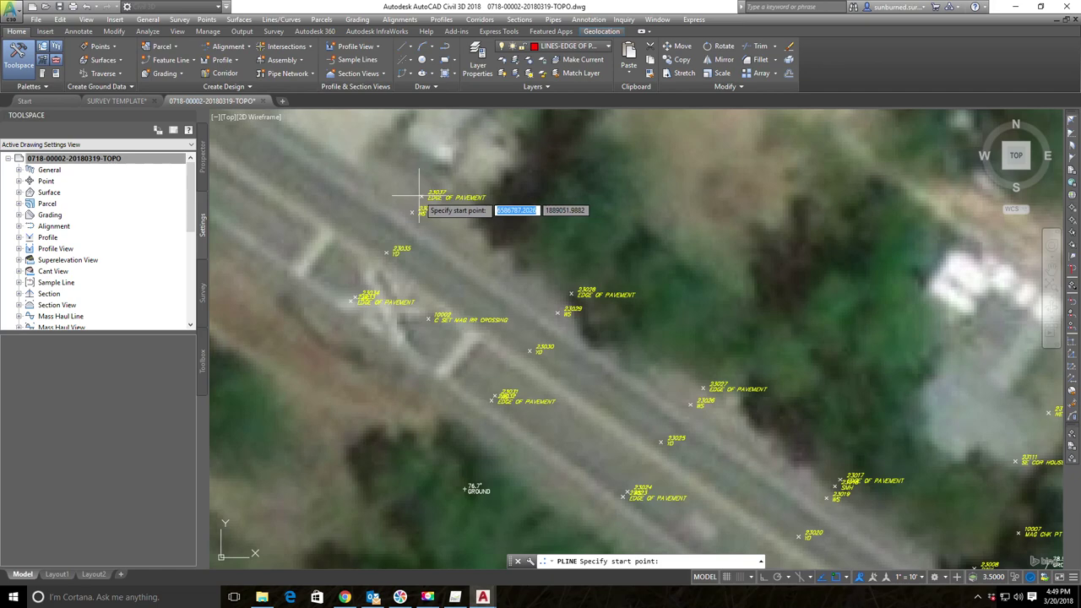
{"action": "scroll", "coordinate": [419, 197], "scroll_direction": "up", "scroll_amount": 4}
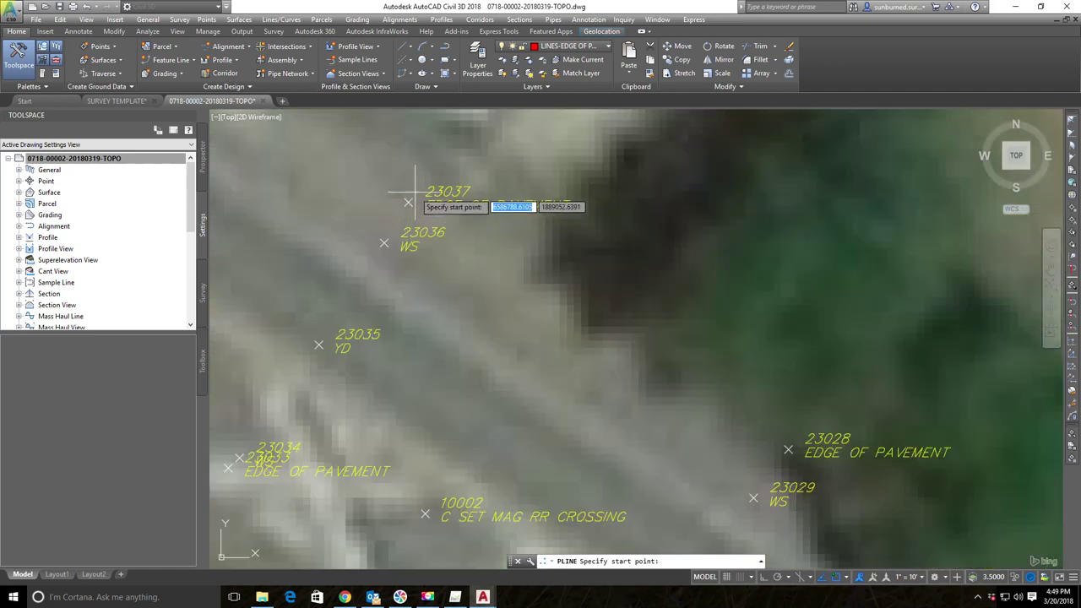
{"action": "left_click", "coordinate": [847, 578]}
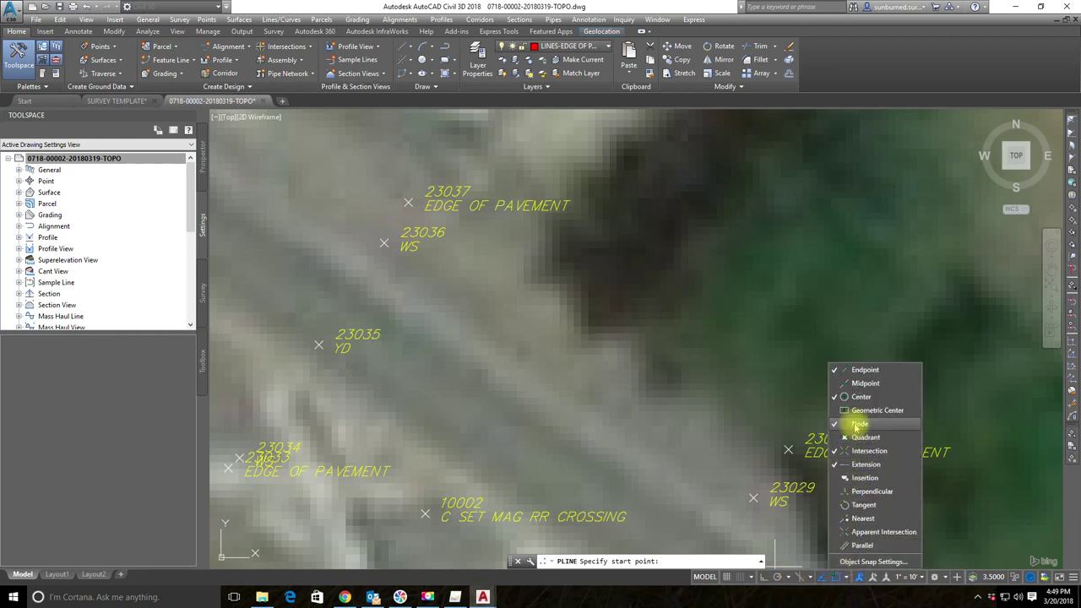
{"action": "left_click", "coordinate": [404, 204]}
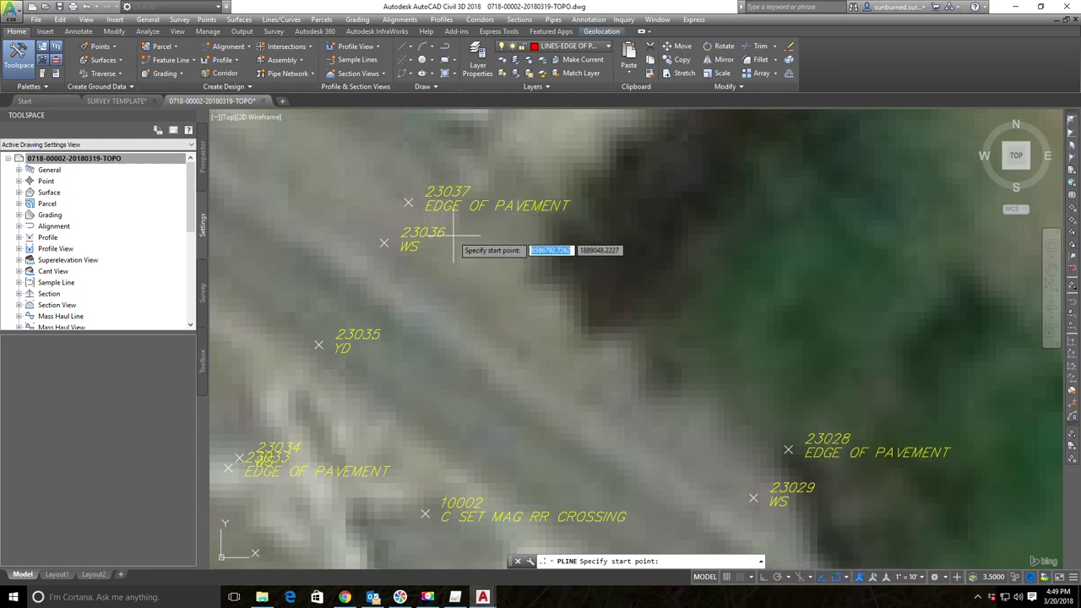
{"action": "left_click", "coordinate": [406, 204]}
- Continue the polyline along the northeast road edge through edge-of-pavement points 23028, 23027 and 23017
{"action": "scroll", "coordinate": [667, 224], "scroll_direction": "down", "scroll_amount": 2}
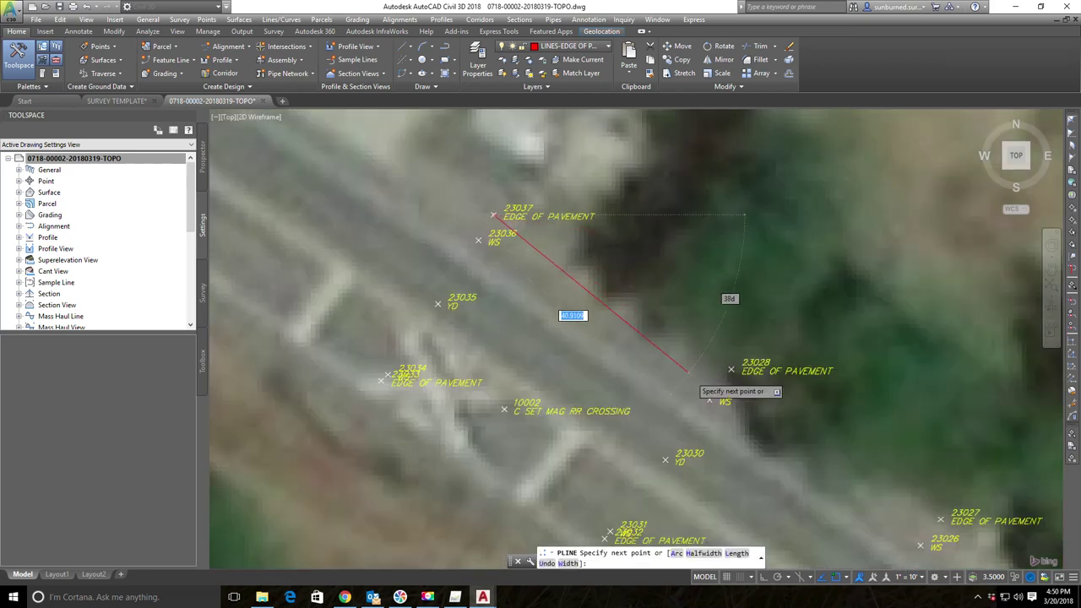
{"action": "scroll", "coordinate": [743, 366], "scroll_direction": "up", "scroll_amount": 2}
{"action": "left_click", "coordinate": [752, 363]}
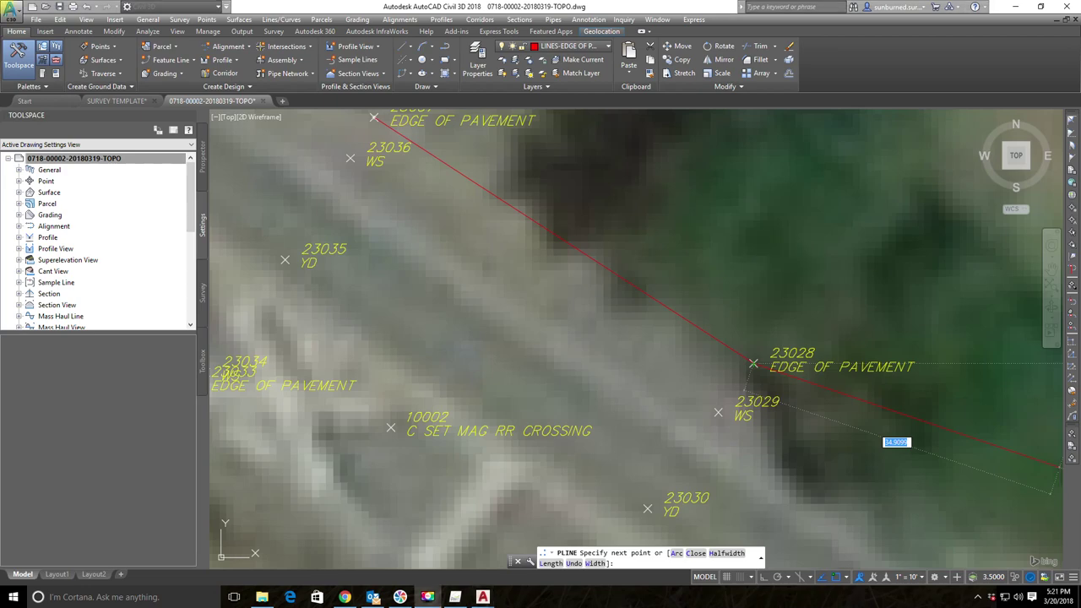
{"action": "scroll", "coordinate": [885, 329], "scroll_direction": "down", "scroll_amount": 7}
{"action": "middle_click_drag", "start_coordinate": [916, 392], "coordinate": [620, 278]}
{"action": "scroll", "coordinate": [631, 281], "scroll_direction": "up", "scroll_amount": 7}
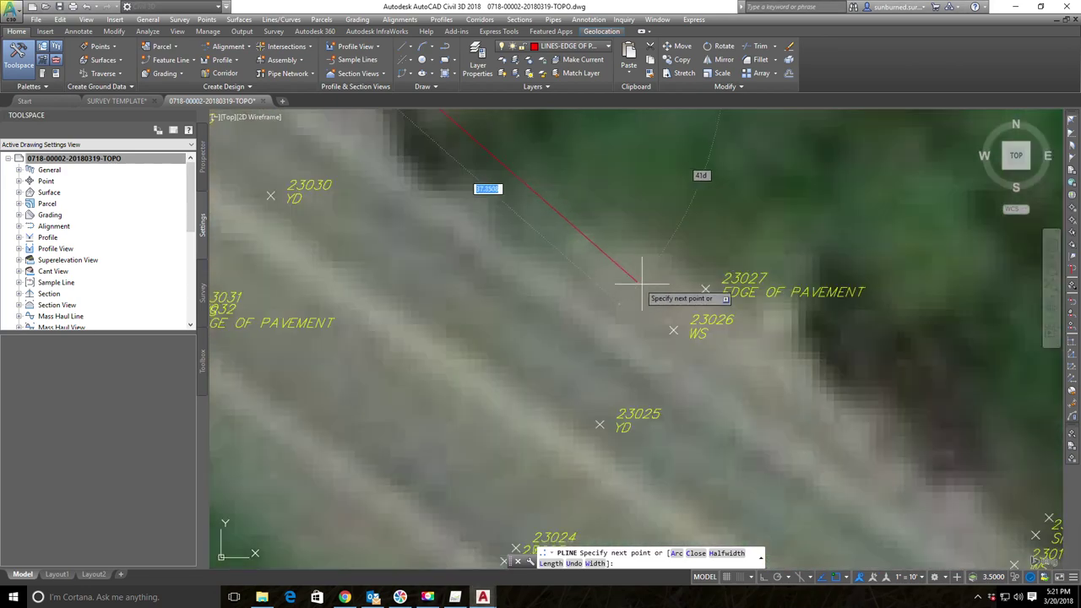
{"action": "left_click", "coordinate": [706, 287]}
{"action": "middle_click_drag", "start_coordinate": [881, 428], "coordinate": [584, 231]}
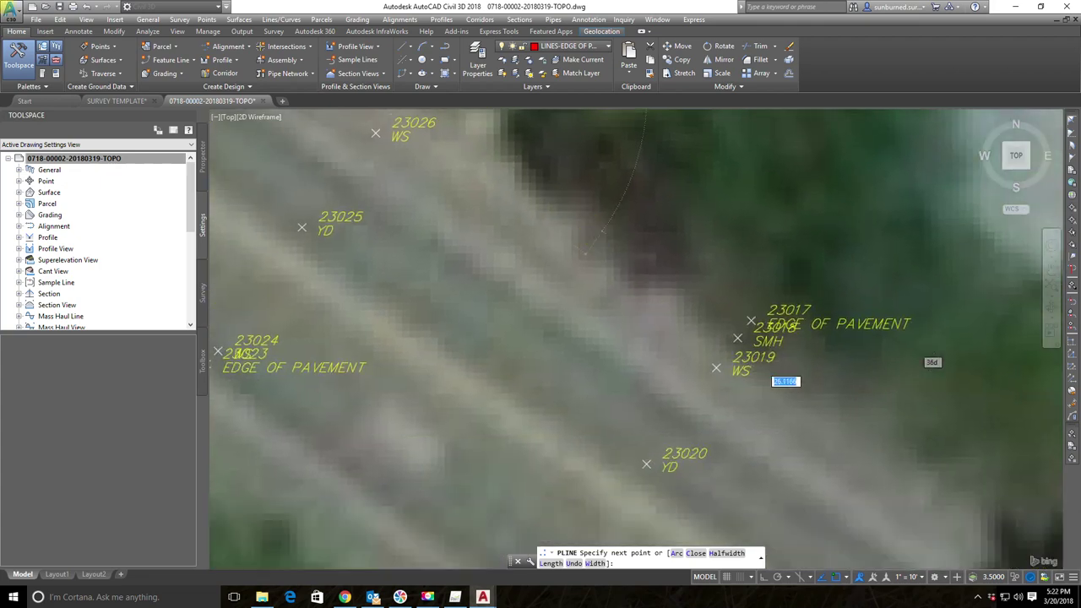
{"action": "left_click", "coordinate": [746, 319]}
- Carry the polyline across driveway points 23008 and 23007 to edge-of-pavement point 23006 and finish it
{"action": "scroll", "coordinate": [820, 271], "scroll_direction": "down", "scroll_amount": 3}
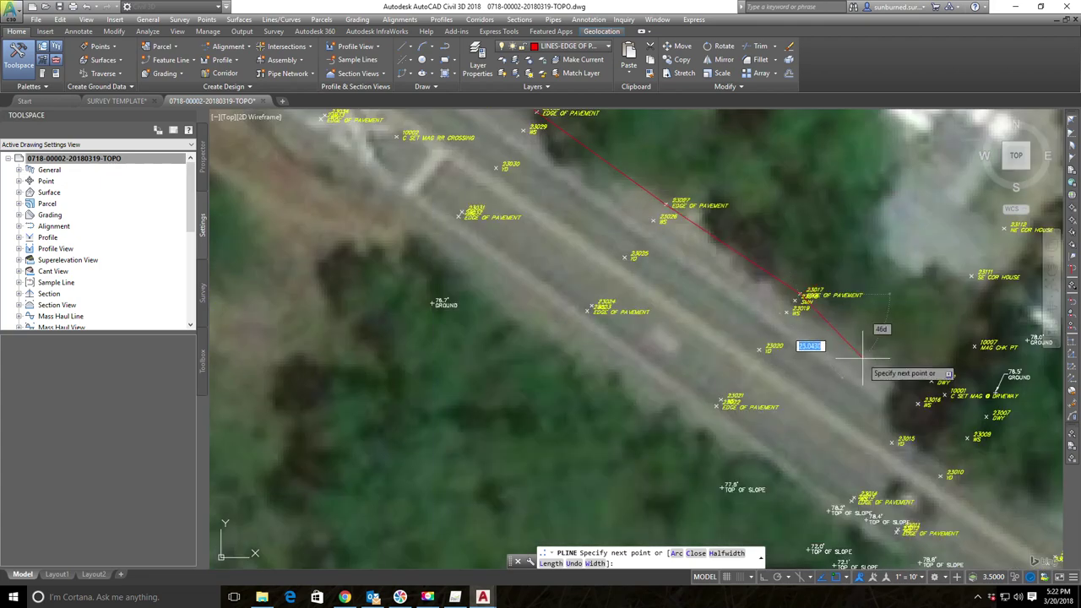
{"action": "middle_click_drag", "start_coordinate": [856, 362], "coordinate": [506, 212]}
{"action": "scroll", "coordinate": [523, 218], "scroll_direction": "up", "scroll_amount": 2}
{"action": "scroll", "coordinate": [701, 326], "scroll_direction": "up", "scroll_amount": 2}
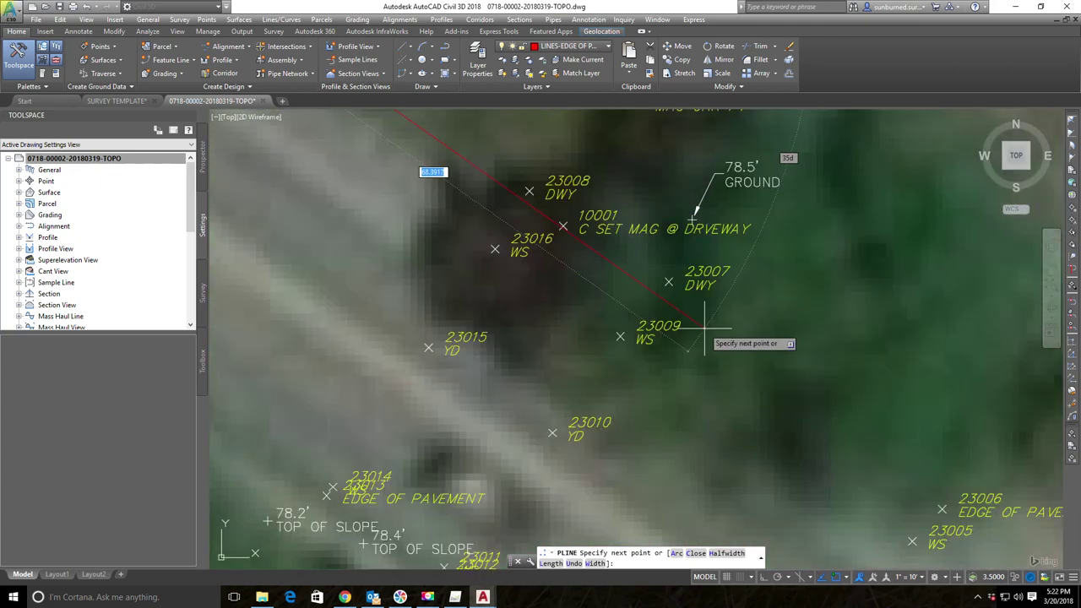
{"action": "scroll", "coordinate": [550, 268], "scroll_direction": "down", "scroll_amount": 3}
{"action": "scroll", "coordinate": [528, 226], "scroll_direction": "up", "scroll_amount": 2}
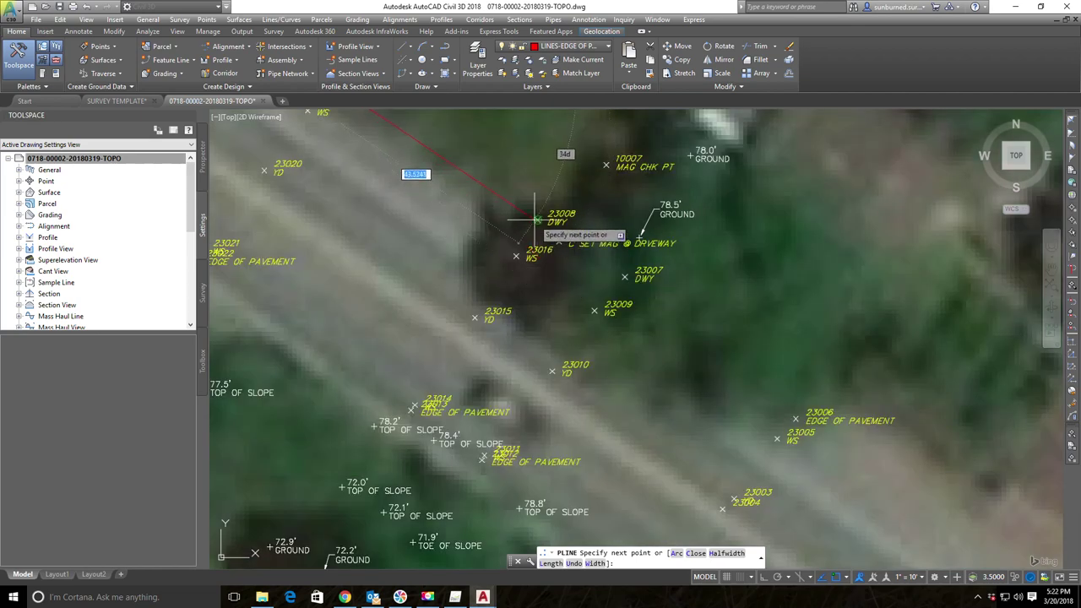
{"action": "scroll", "coordinate": [655, 295], "scroll_direction": "up", "scroll_amount": 3}
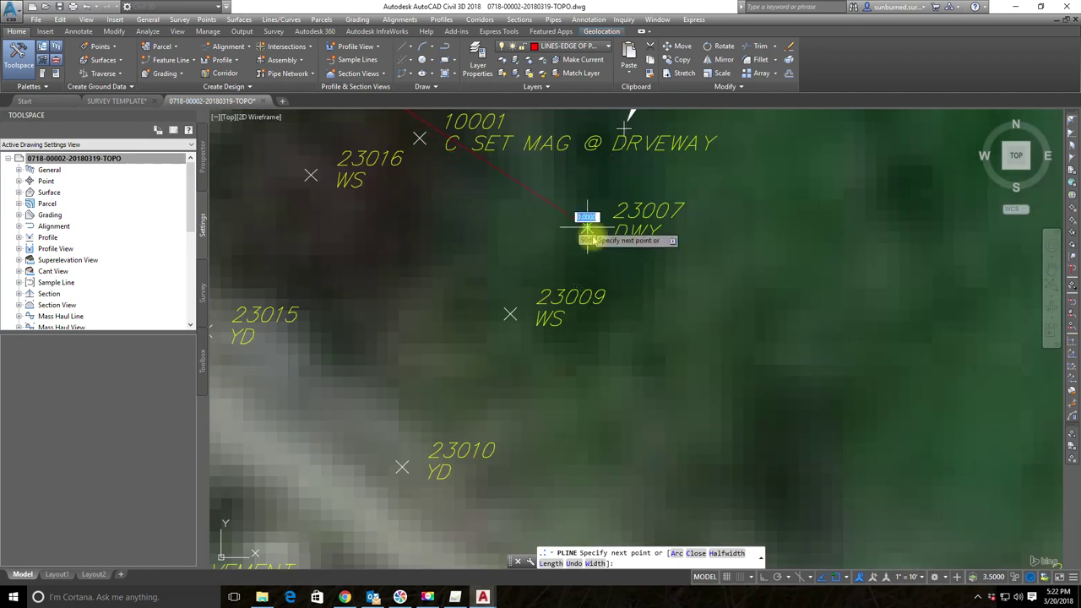
{"action": "scroll", "coordinate": [712, 296], "scroll_direction": "down", "scroll_amount": 2}
{"action": "mouse_move", "coordinate": [783, 388]}
{"action": "middle_mouse_down"}
{"action": "mouse_move", "coordinate": [723, 365]}
{"action": "mouse_move", "coordinate": [583, 264]}
{"action": "middle_mouse_up"}
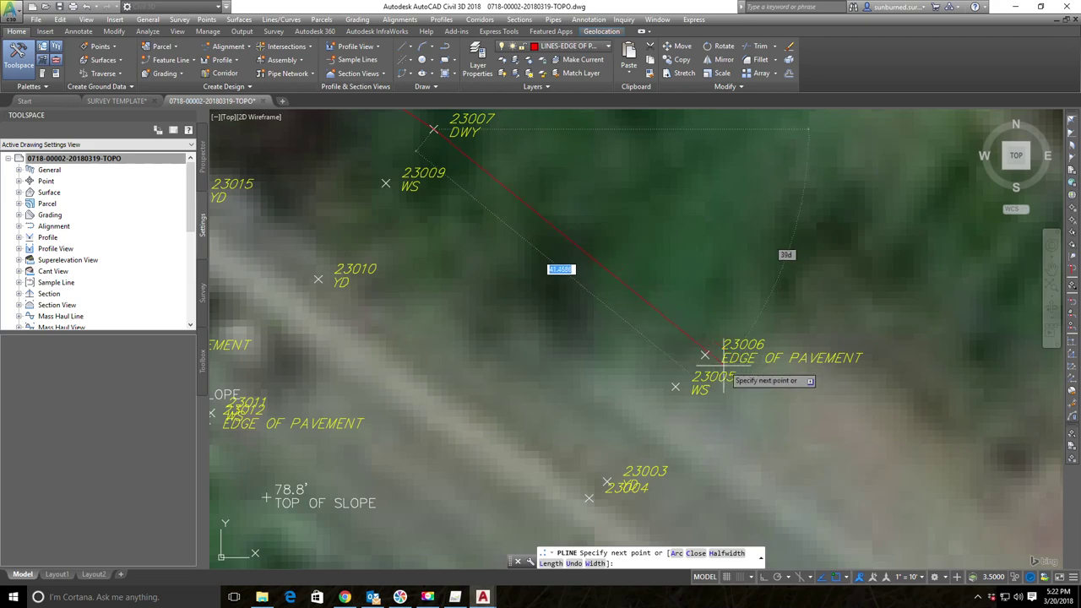
{"action": "left_click", "coordinate": [704, 355]}
{"action": "scroll", "coordinate": [701, 361], "scroll_direction": "down", "scroll_amount": 3}
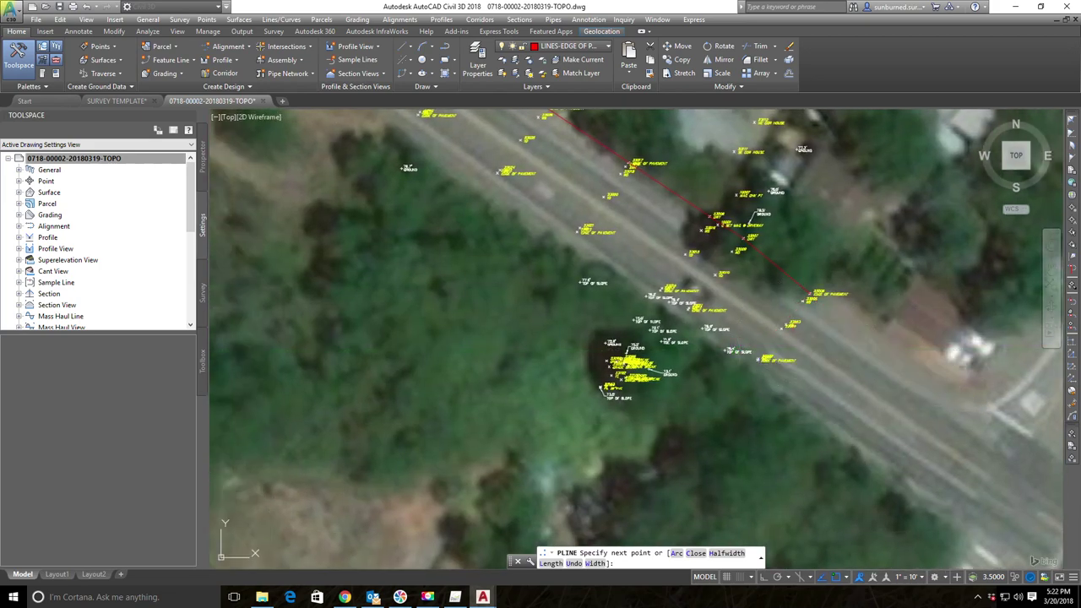
{"action": "key", "text": "Escape"}
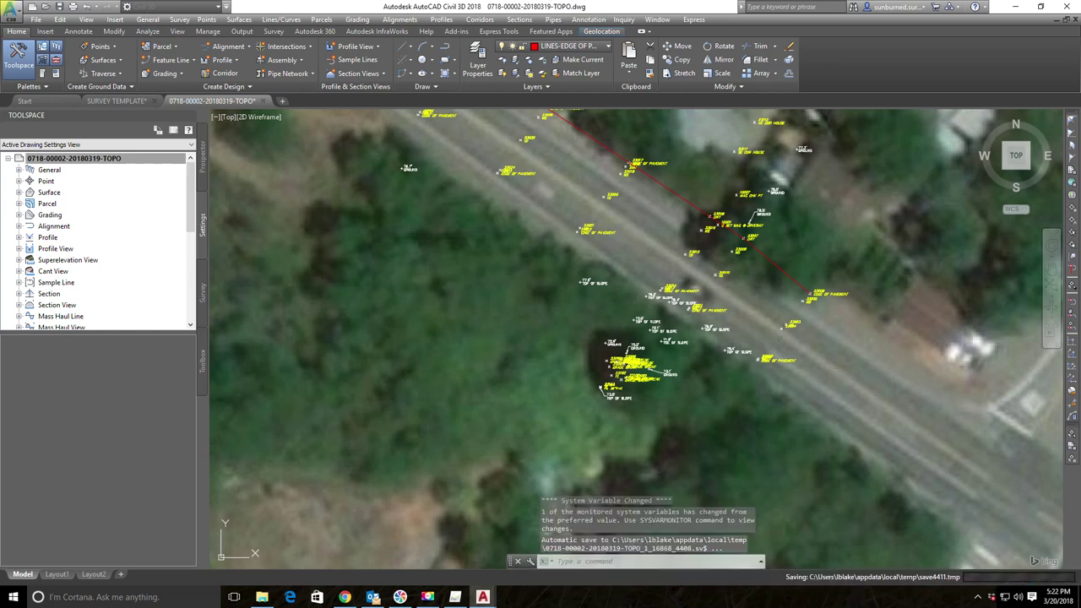
- Start a second polyline on the southwest road edge from point 23001 through 23012 towards 23013, undoing the misplaced vertex
{"action": "scroll", "coordinate": [756, 339], "scroll_direction": "up", "scroll_amount": 2}
{"action": "scroll", "coordinate": [731, 371], "scroll_direction": "up", "scroll_amount": 5}
{"action": "key", "text": "Return"}
{"action": "left_click", "coordinate": [785, 371]}
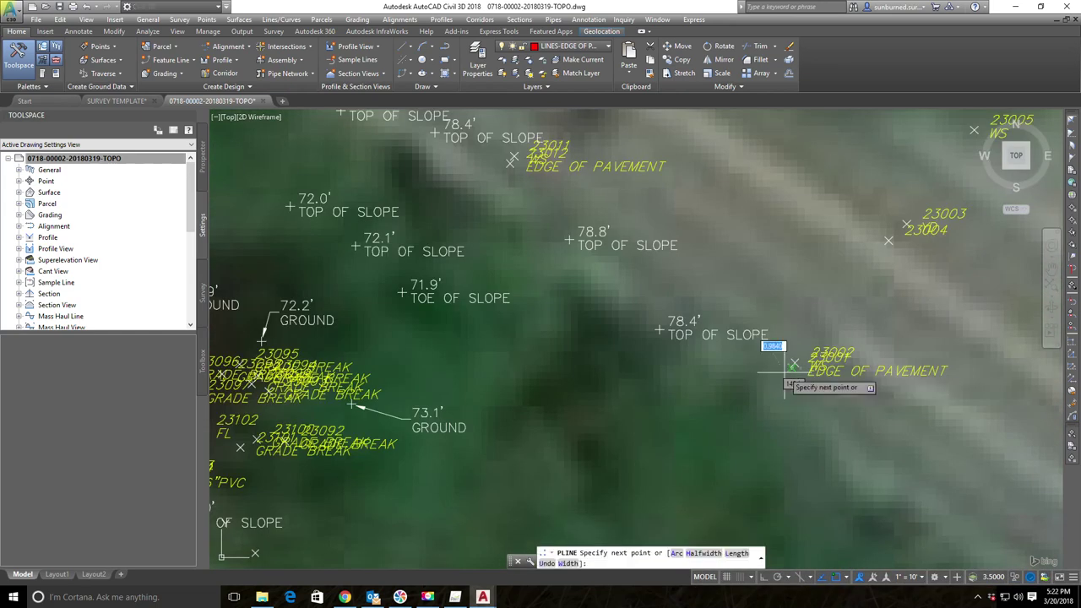
{"action": "middle_click_drag", "start_coordinate": [460, 188], "coordinate": [614, 309]}
{"action": "left_click", "coordinate": [665, 281]}
{"action": "left_click", "coordinate": [549, 201]}
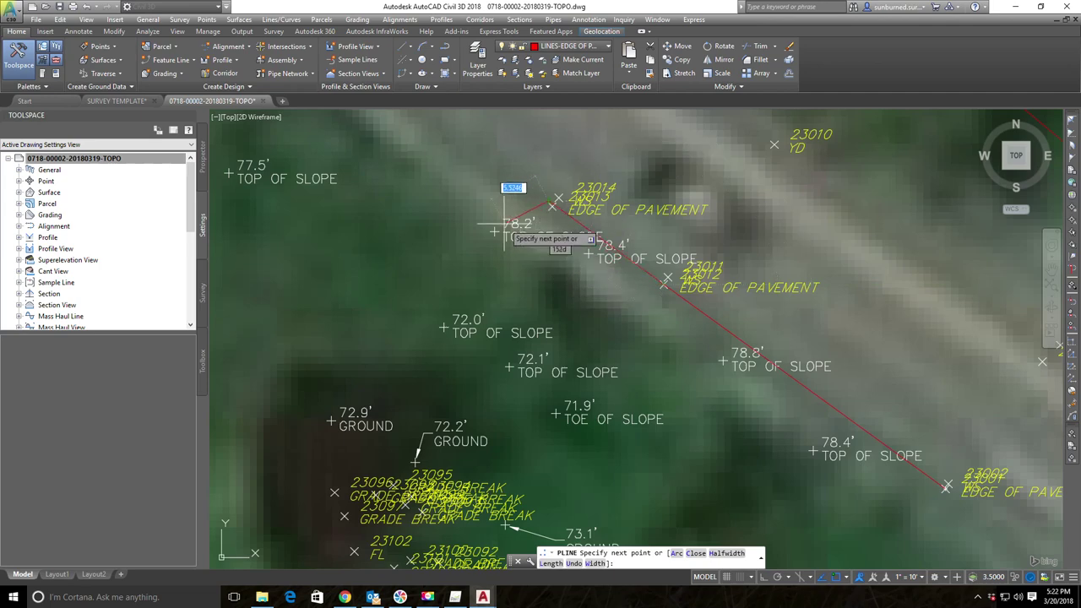
{"action": "key", "text": "ctrl+z"}
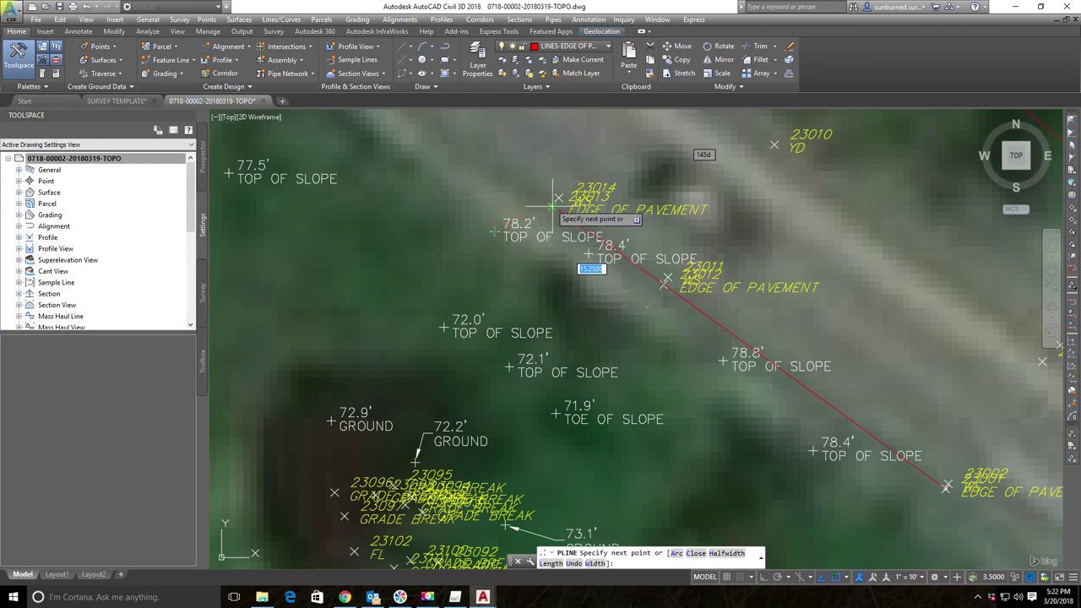
- Continue the southwest edge polyline from 23013 through points 23022, 23023 and 23032 to 23033 and finish it
{"action": "scroll", "coordinate": [498, 194], "scroll_direction": "down", "scroll_amount": 2}
{"action": "middle_click_drag", "start_coordinate": [430, 125], "coordinate": [774, 354]}
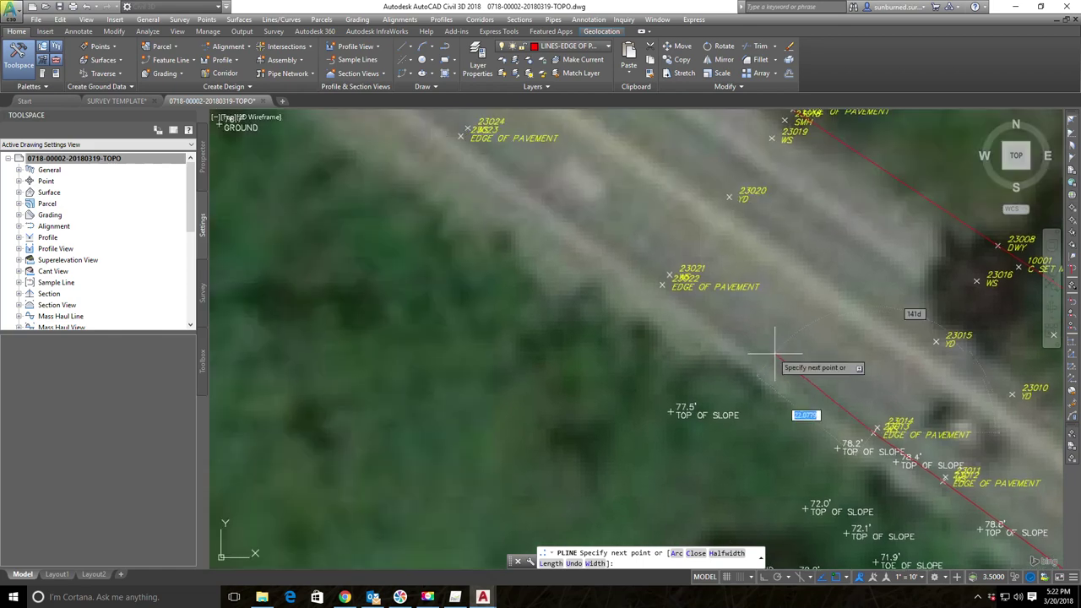
{"action": "middle_click_drag", "start_coordinate": [529, 250], "coordinate": [682, 357]}
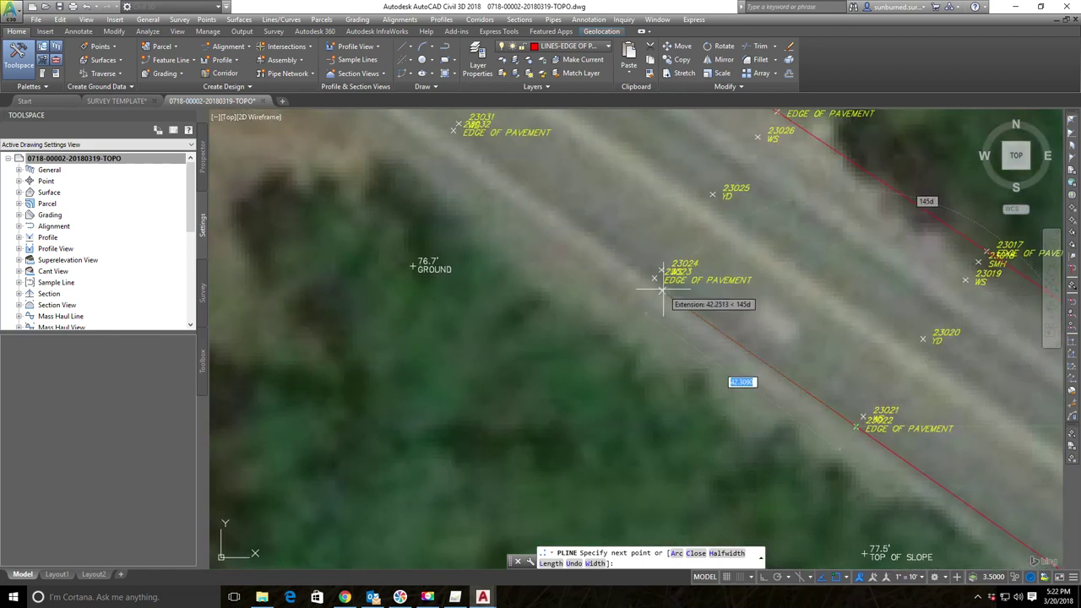
{"action": "middle_click_drag", "start_coordinate": [452, 228], "coordinate": [695, 399]}
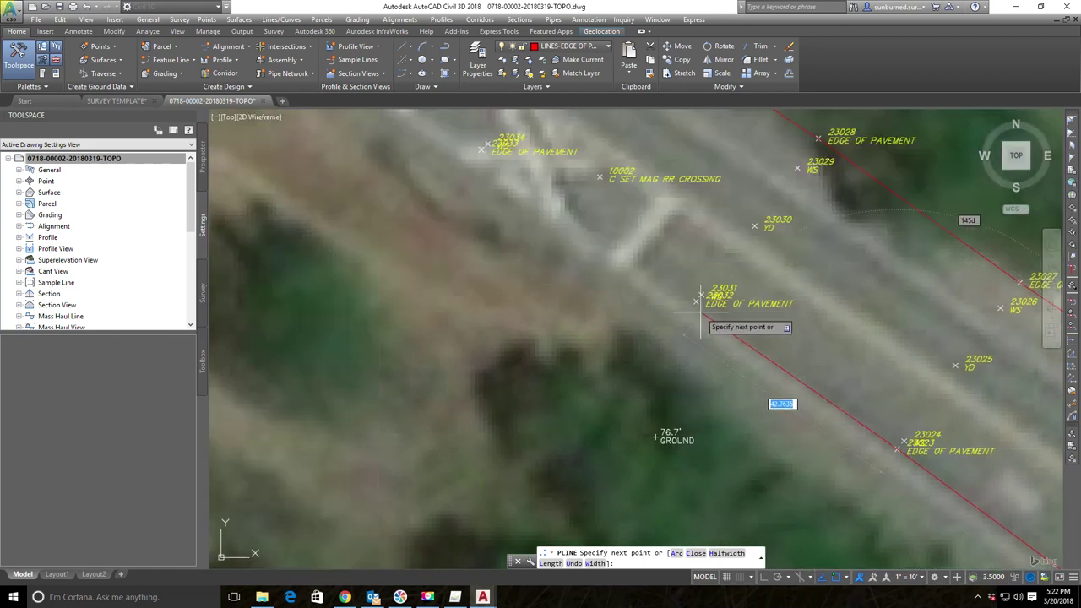
{"action": "middle_click_drag", "start_coordinate": [515, 224], "coordinate": [650, 338]}
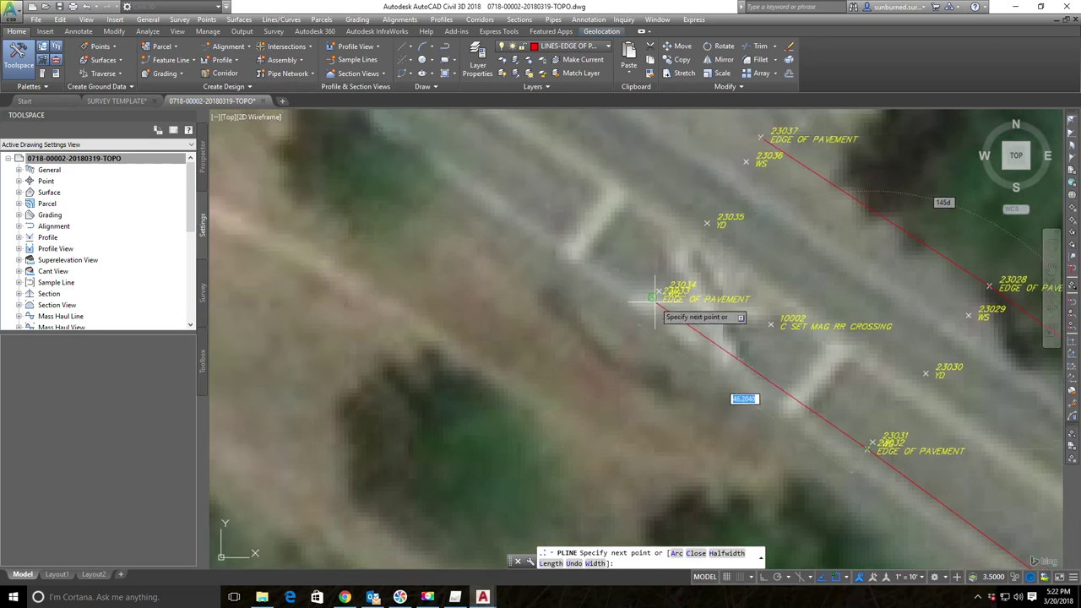
{"action": "key", "text": "Return"}
- Draw a third polyline farther northwest, from edge-of-pavement point 23050 through 23049 to 23046
{"action": "scroll", "coordinate": [637, 319], "scroll_direction": "down", "scroll_amount": 8}
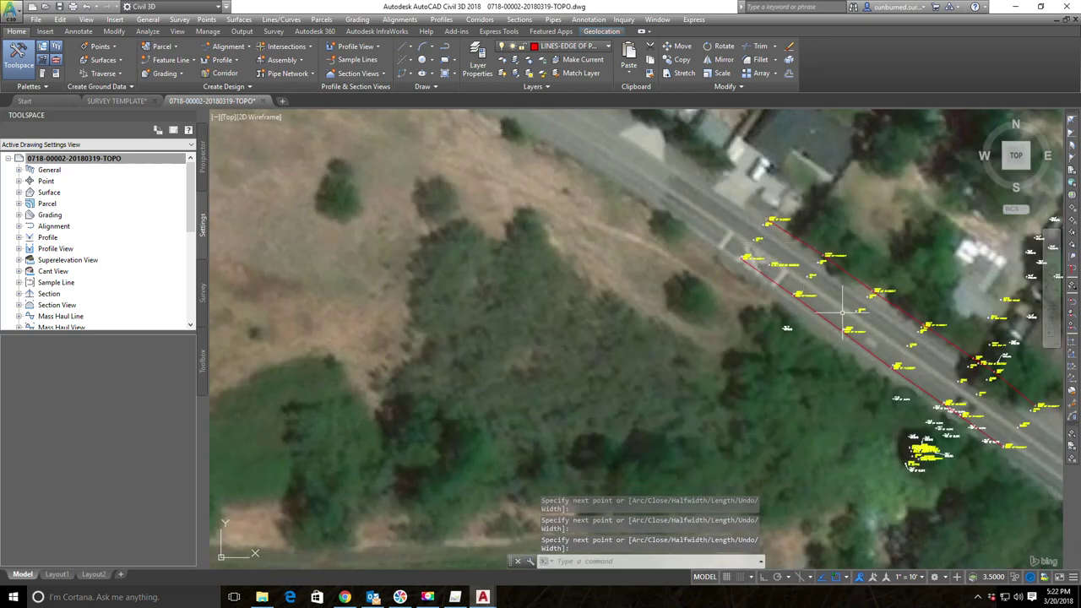
{"action": "scroll", "coordinate": [622, 321], "scroll_direction": "up", "scroll_amount": 10}
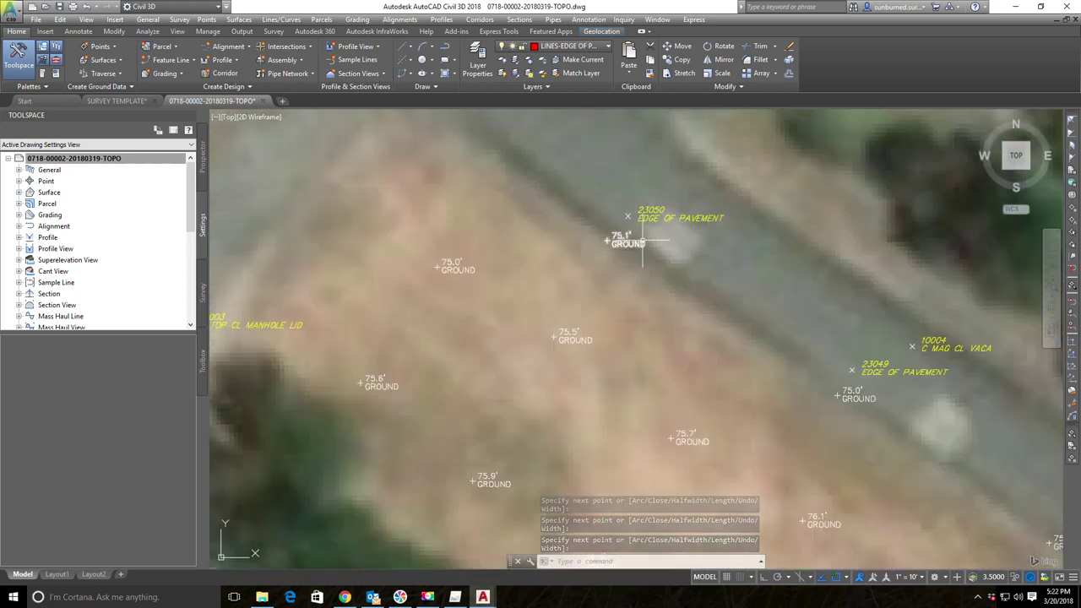
{"action": "key", "text": "Return"}
{"action": "left_click", "coordinate": [628, 216]}
{"action": "middle_click_drag", "start_coordinate": [851, 370], "coordinate": [559, 213]}
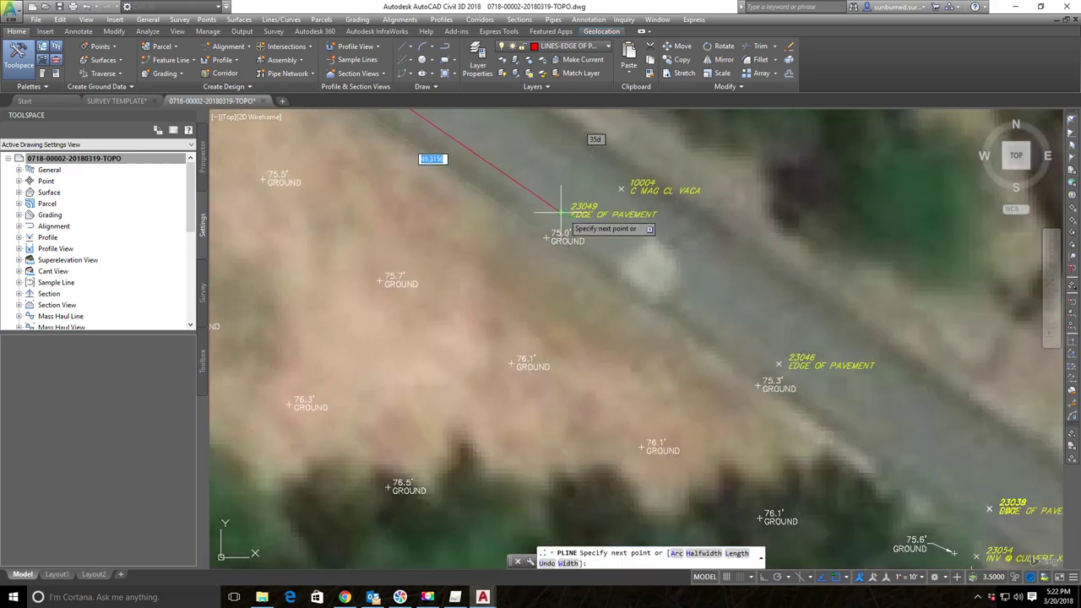
{"action": "left_click", "coordinate": [776, 365]}
- Continue the third edge-of-pavement polyline from 23046 through 23038 to driveway point 23040 and finish it
{"action": "middle_click_drag", "start_coordinate": [989, 490], "coordinate": [651, 263]}
{"action": "scroll", "coordinate": [652, 283], "scroll_direction": "up", "scroll_amount": 7}
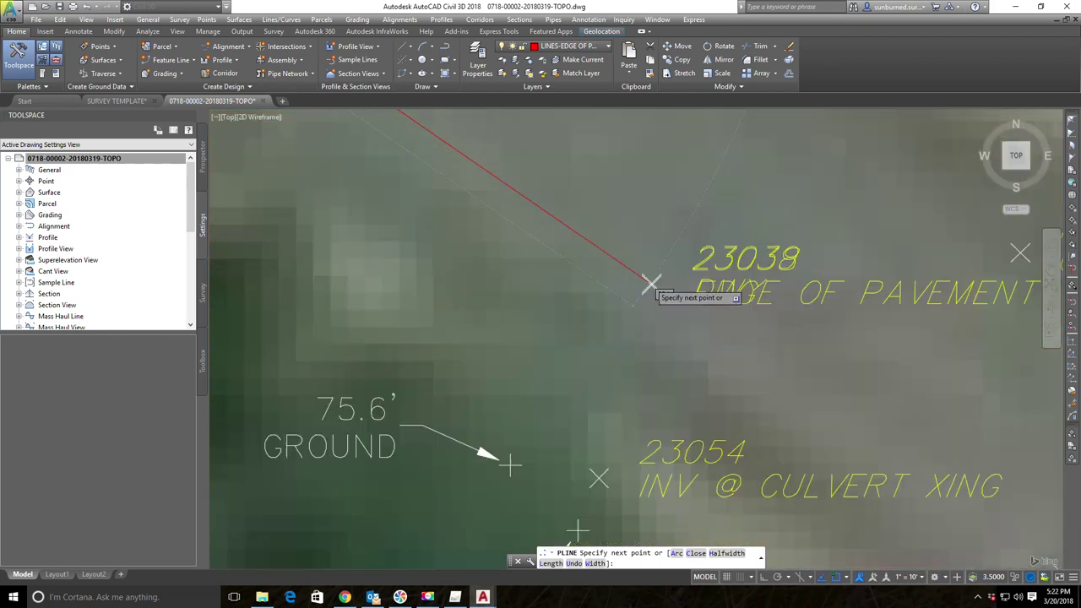
{"action": "scroll", "coordinate": [743, 242], "scroll_direction": "down", "scroll_amount": 7}
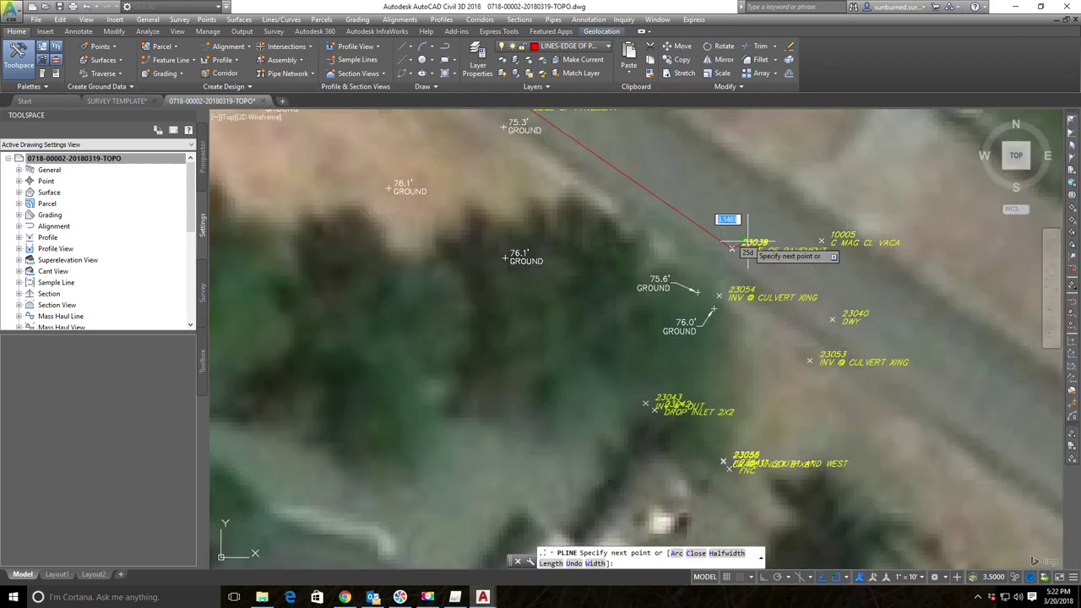
{"action": "middle_click_drag", "start_coordinate": [884, 360], "coordinate": [741, 353]}
{"action": "scroll", "coordinate": [741, 354], "scroll_direction": "down", "scroll_amount": 2}
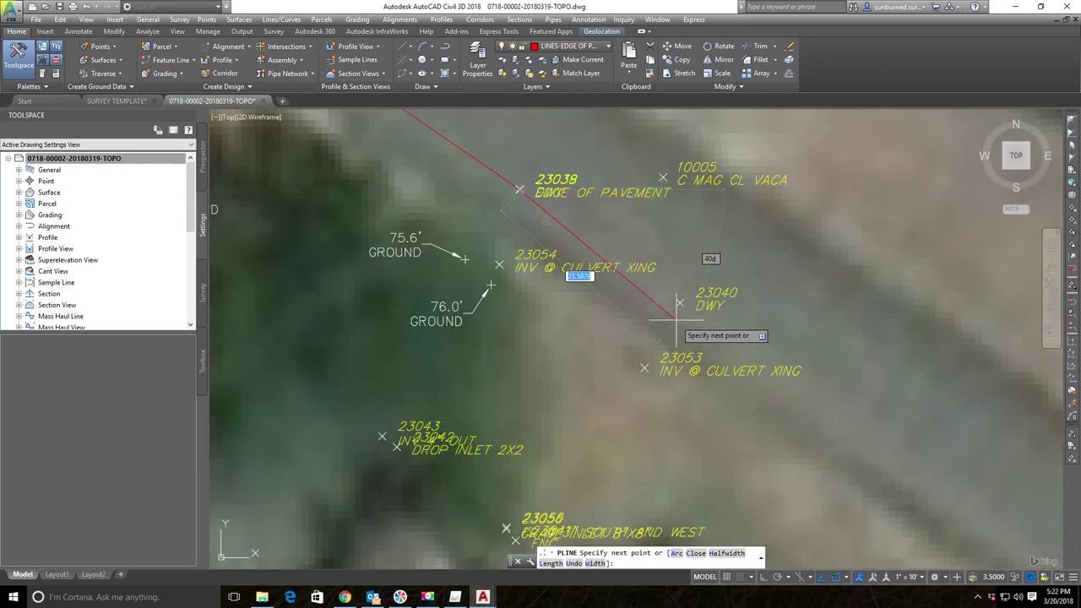
{"action": "scroll", "coordinate": [851, 355], "scroll_direction": "down", "scroll_amount": 3}
{"action": "middle_click_drag", "start_coordinate": [851, 353], "coordinate": [776, 289]}
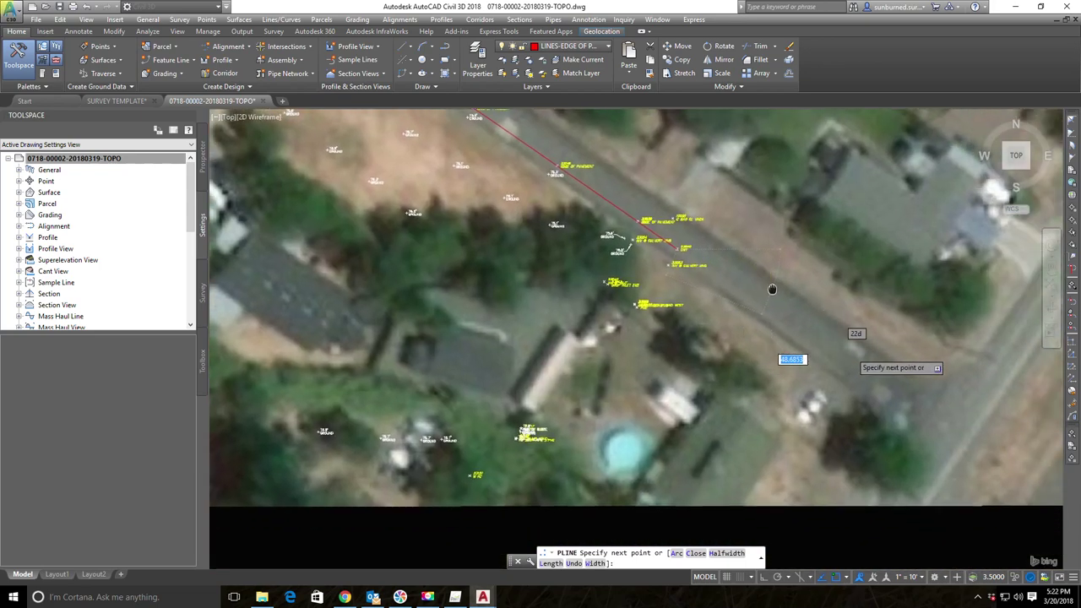
{"action": "key", "text": "Return"}
- Create a new layer named LINES-ROAD STRIPING, color it yellow and make it the current layer
{"action": "scroll", "coordinate": [727, 305], "scroll_direction": "down", "scroll_amount": 4}
{"action": "middle_click_drag", "start_coordinate": [564, 378], "coordinate": [706, 182]}
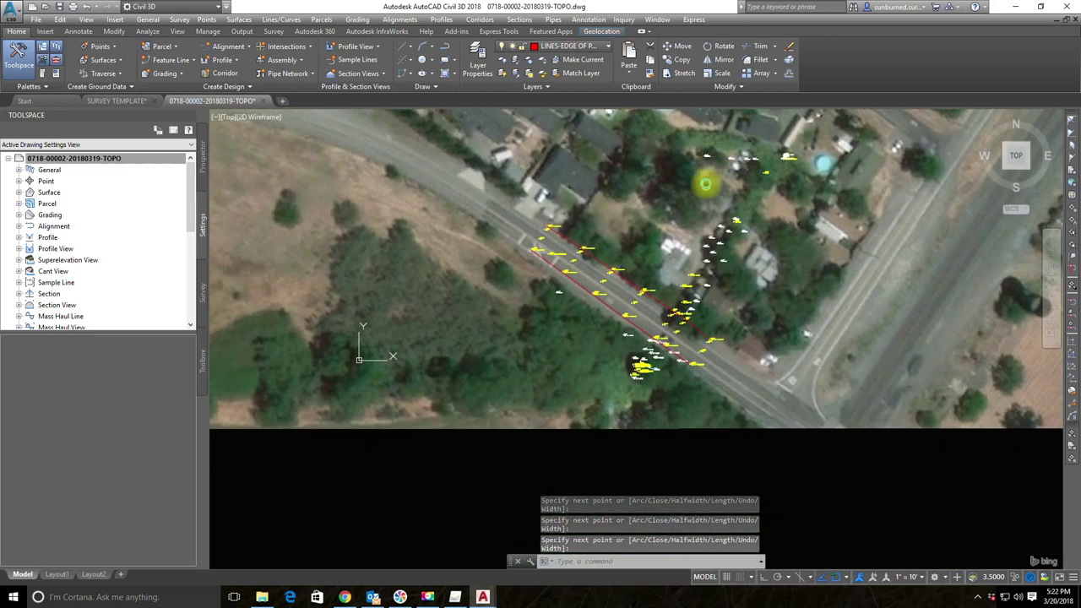
{"action": "scroll", "coordinate": [603, 285], "scroll_direction": "up", "scroll_amount": 6}
{"action": "mouse_move", "coordinate": [533, 242]}
{"action": "middle_mouse_down"}
{"action": "mouse_move", "coordinate": [613, 295]}
{"action": "mouse_move", "coordinate": [653, 341]}
{"action": "middle_mouse_up"}
{"action": "left_click", "coordinate": [479, 58]}
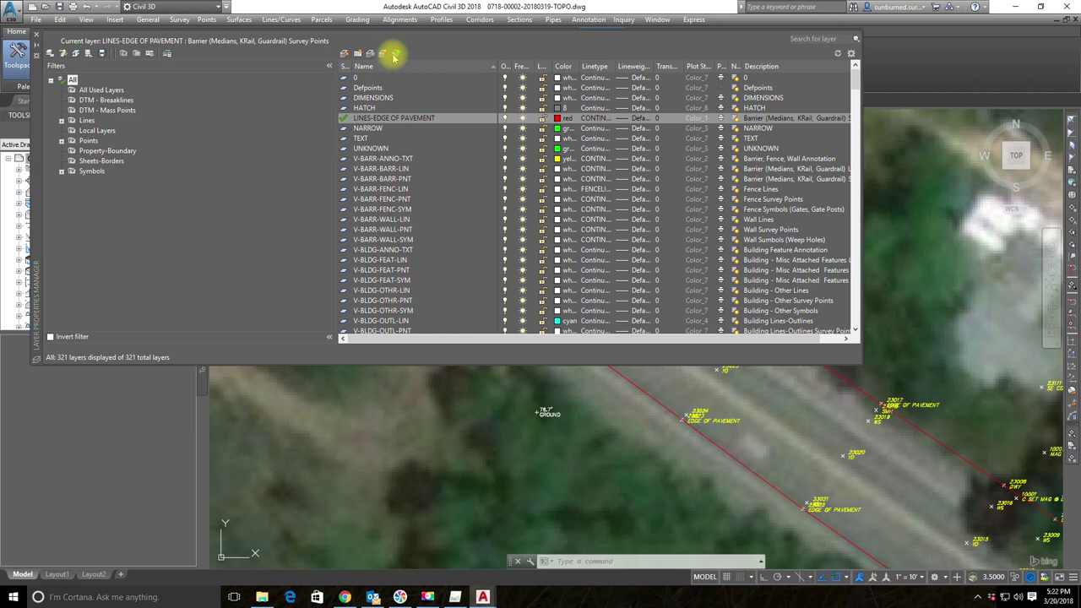
{"action": "left_click", "coordinate": [344, 54]}
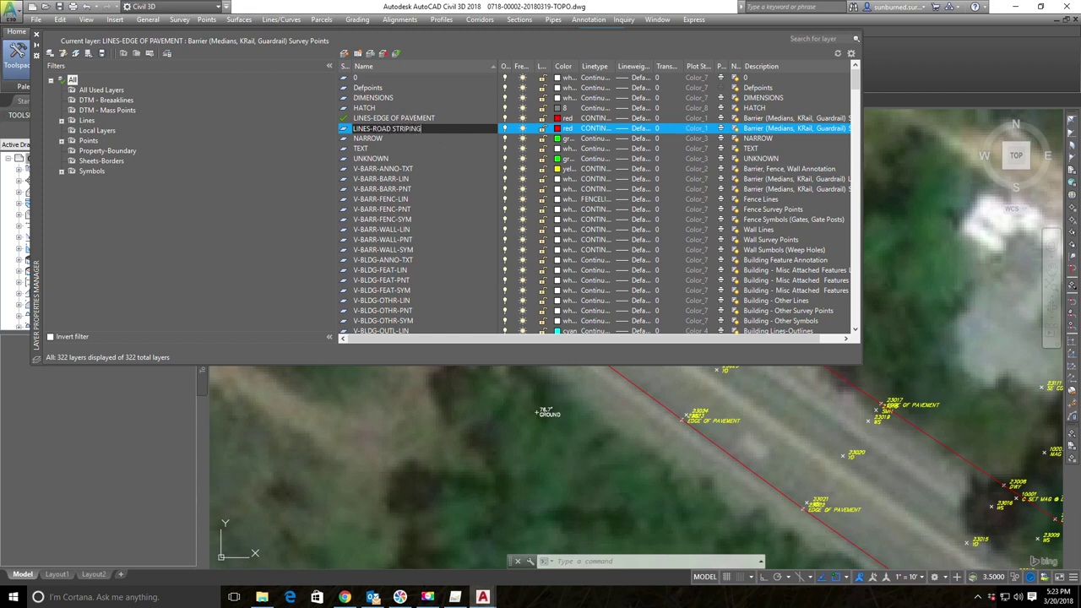
{"action": "left_click", "coordinate": [558, 132]}
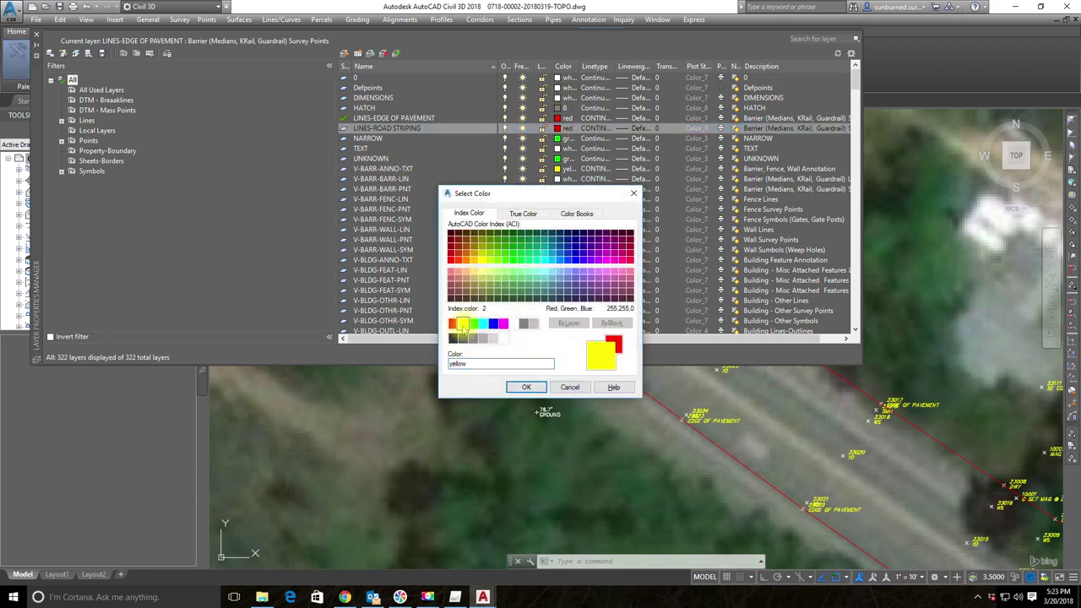
{"action": "key", "text": "Return"}
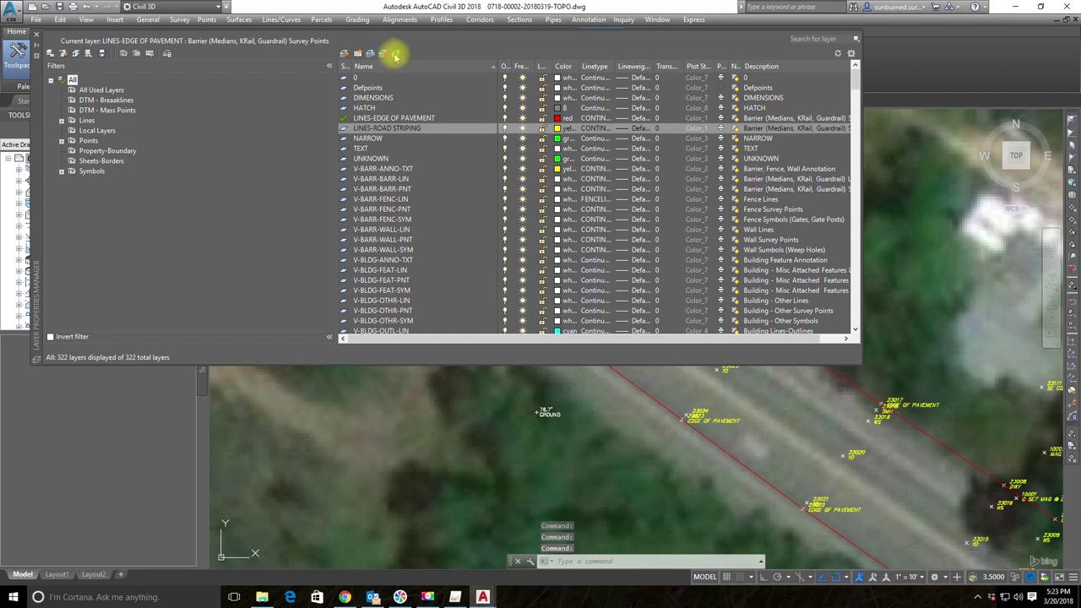
{"action": "left_click", "coordinate": [37, 36]}
- Start a road striping polyline at YD point 23035 and run it through 23030 to 23025
{"action": "type", "text": "P"}
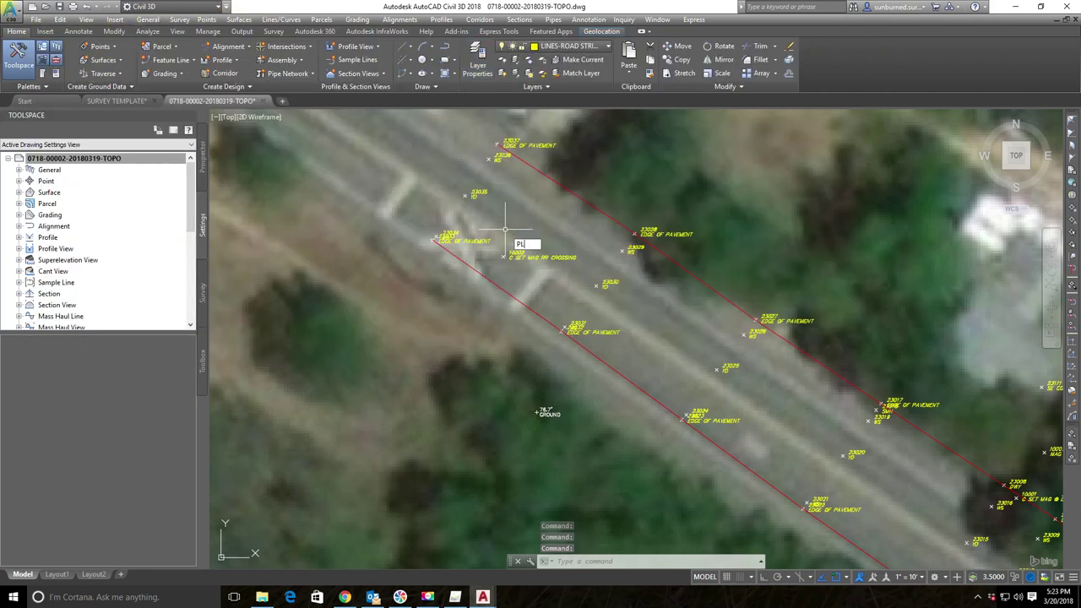
{"action": "type", "text": "L"}
{"action": "key", "text": "Return"}
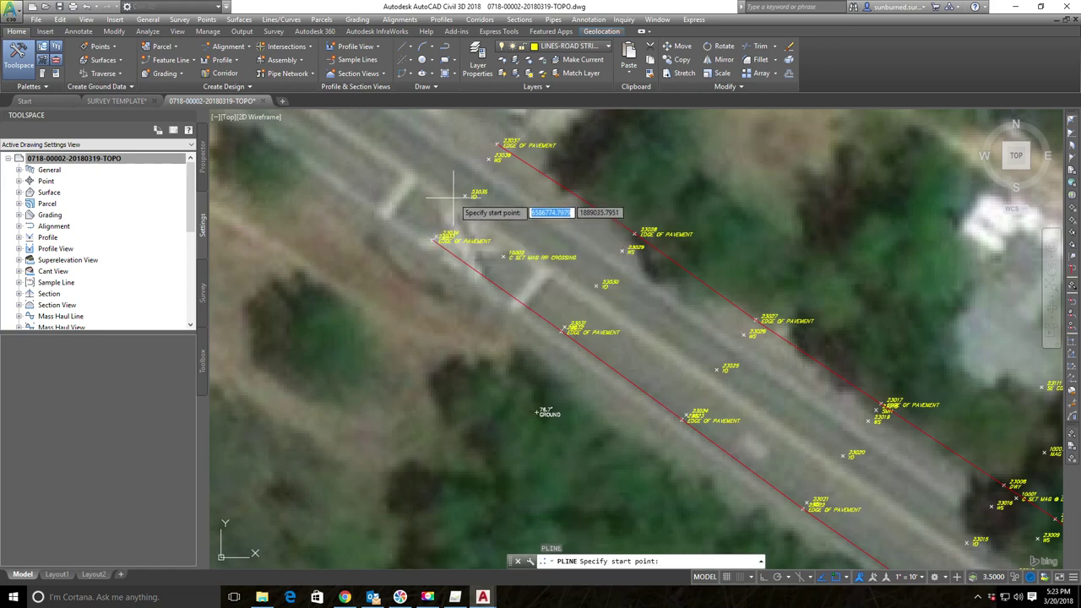
{"action": "left_click", "coordinate": [465, 196]}
{"action": "left_click", "coordinate": [596, 286]}
{"action": "mouse_move", "coordinate": [766, 393]}
{"action": "middle_mouse_down"}
{"action": "mouse_move", "coordinate": [603, 326]}
{"action": "mouse_move", "coordinate": [432, 236]}
{"action": "middle_mouse_up"}
{"action": "left_click", "coordinate": [384, 210]}
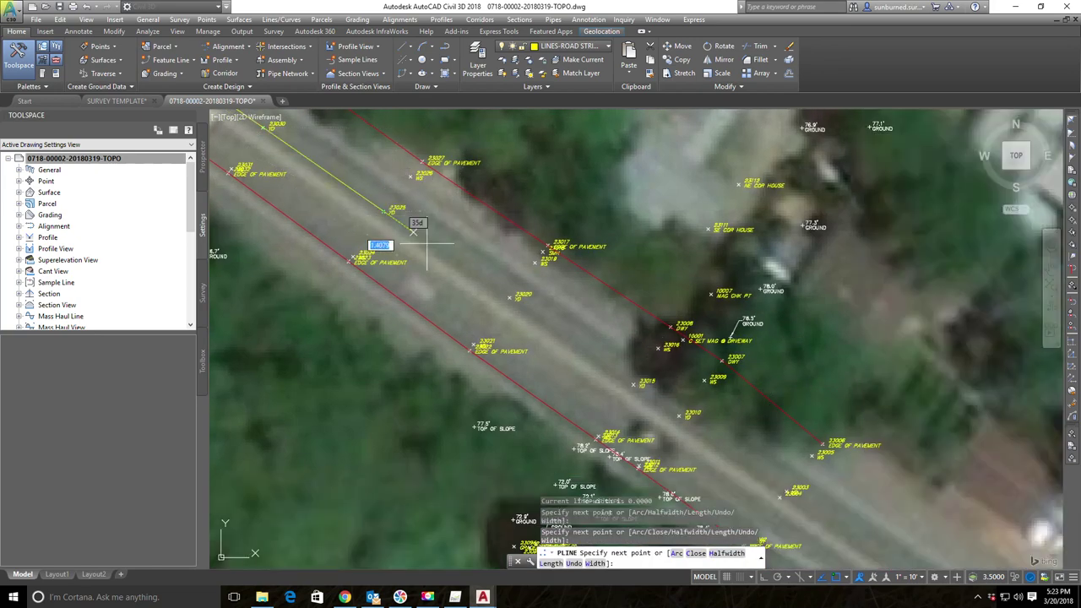
- Extend the YD striping polyline to point 23020, undoing the misplaced vertex and snapping it again
{"action": "left_click", "coordinate": [509, 297]}
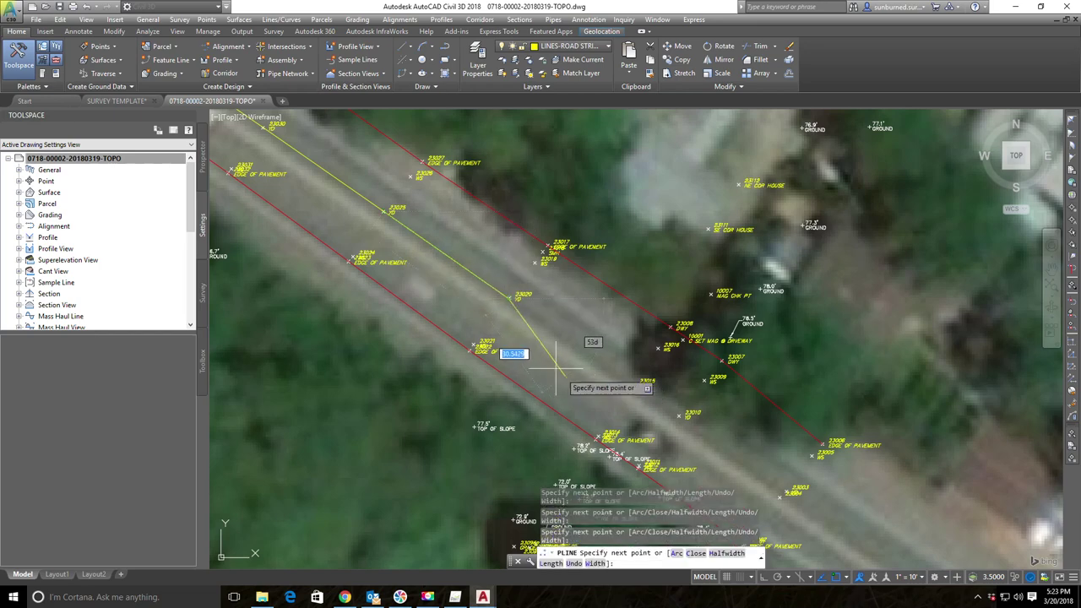
{"action": "scroll", "coordinate": [506, 300], "scroll_direction": "up", "scroll_amount": 4}
{"action": "type", "text": "u"}
{"action": "key", "text": "Return"}
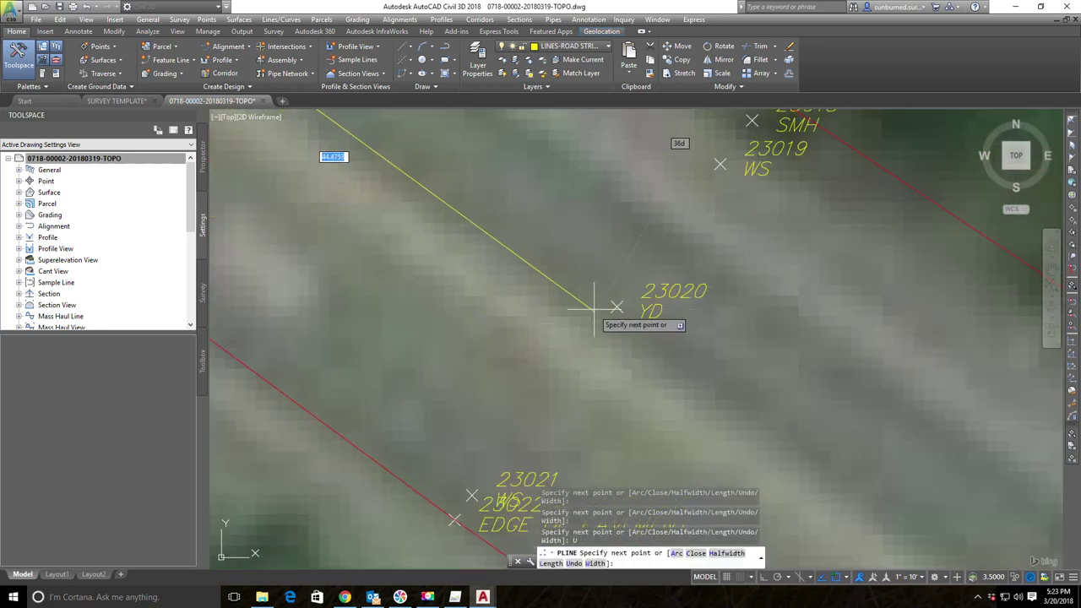
{"action": "left_click", "coordinate": [613, 307]}
- Continue the YD striping polyline through points 23015 and 23010 to 23003 and finish it
{"action": "scroll", "coordinate": [448, 196], "scroll_direction": "down", "scroll_amount": 6}
{"action": "scroll", "coordinate": [537, 263], "scroll_direction": "up", "scroll_amount": 3}
{"action": "left_click", "coordinate": [529, 251]}
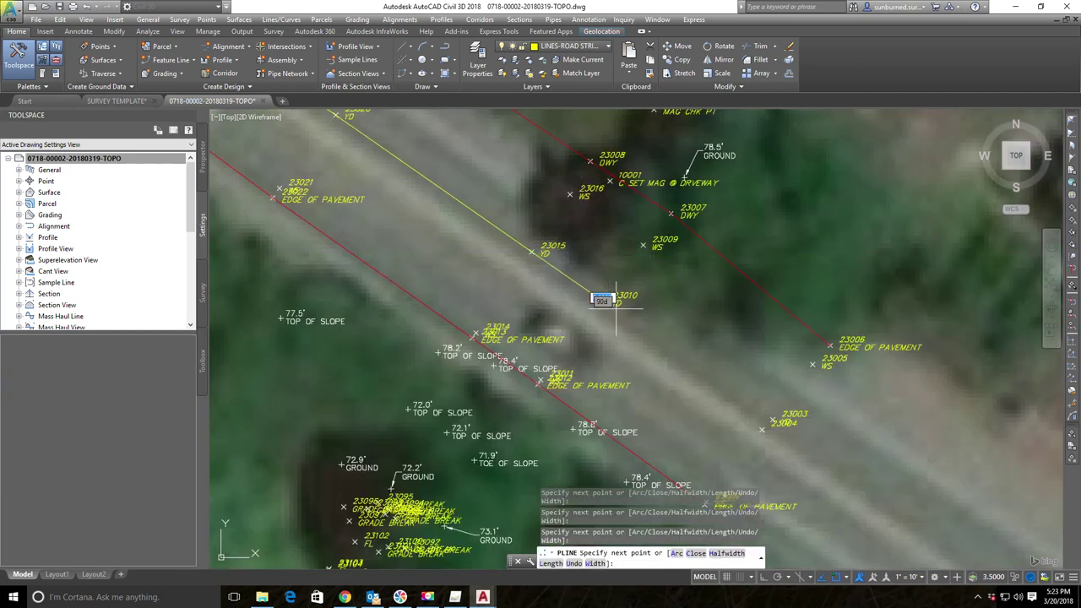
{"action": "middle_click_drag", "start_coordinate": [667, 349], "coordinate": [435, 208]}
{"action": "scroll", "coordinate": [520, 258], "scroll_direction": "up", "scroll_amount": 4}
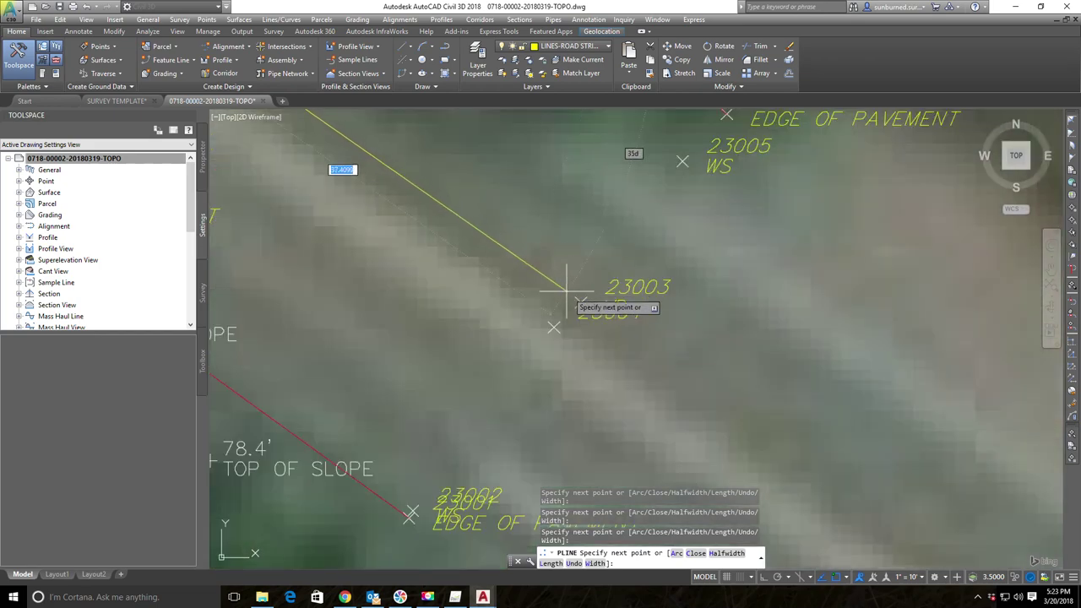
{"action": "scroll", "coordinate": [612, 324], "scroll_direction": "up", "scroll_amount": 2}
{"action": "scroll", "coordinate": [627, 204], "scroll_direction": "down", "scroll_amount": 10}
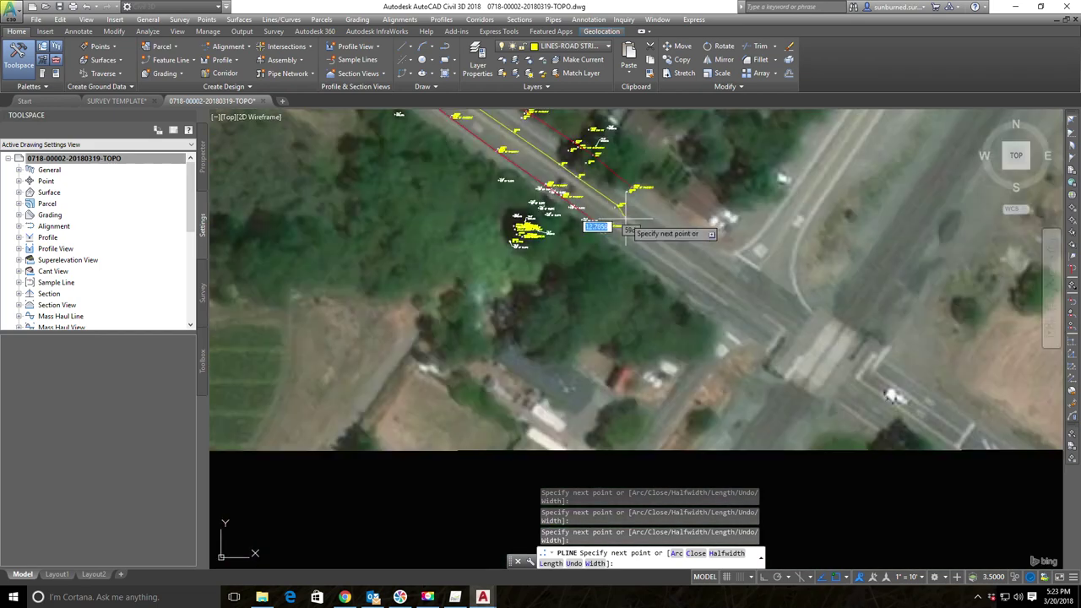
{"action": "scroll", "coordinate": [635, 220], "scroll_direction": "up", "scroll_amount": 4}
{"action": "key", "text": "Return"}
- Move the label of edge-of-pavement point 23033 southwest, clear of the overlapping 23034 label
{"action": "middle_click_drag", "start_coordinate": [605, 269], "coordinate": [830, 429]}
{"action": "middle_click_drag", "start_coordinate": [497, 231], "coordinate": [780, 441]}
{"action": "scroll", "coordinate": [660, 232], "scroll_direction": "up", "scroll_amount": 2}
{"action": "middle_click_drag", "start_coordinate": [701, 251], "coordinate": [620, 195]}
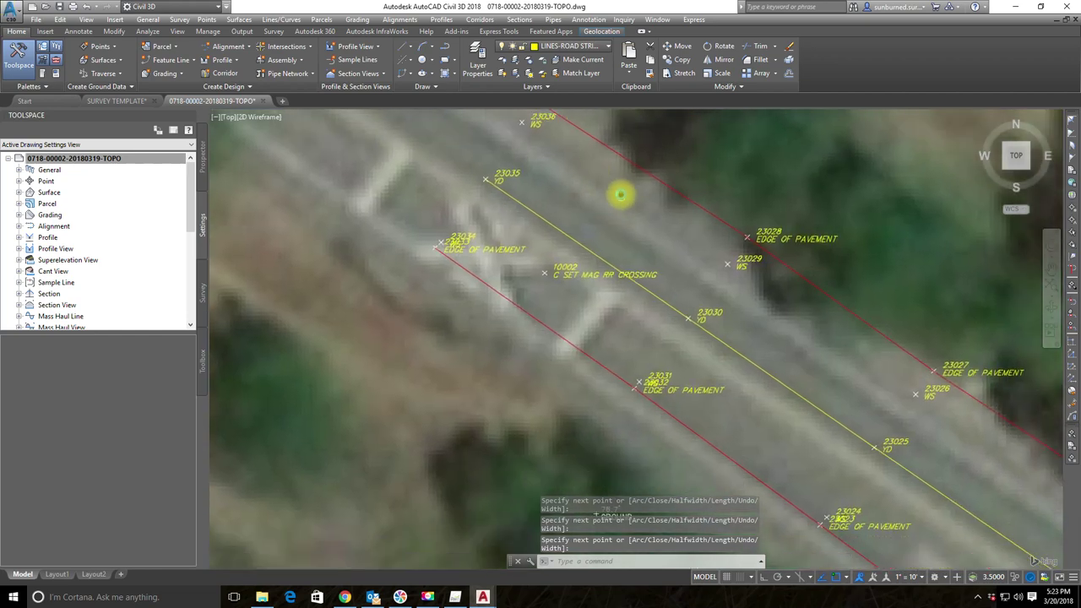
{"action": "scroll", "coordinate": [653, 388], "scroll_direction": "up", "scroll_amount": 2}
{"action": "middle_click_drag", "start_coordinate": [519, 228], "coordinate": [727, 364]}
{"action": "left_click", "coordinate": [537, 305]}
{"action": "left_click", "coordinate": [512, 291]}
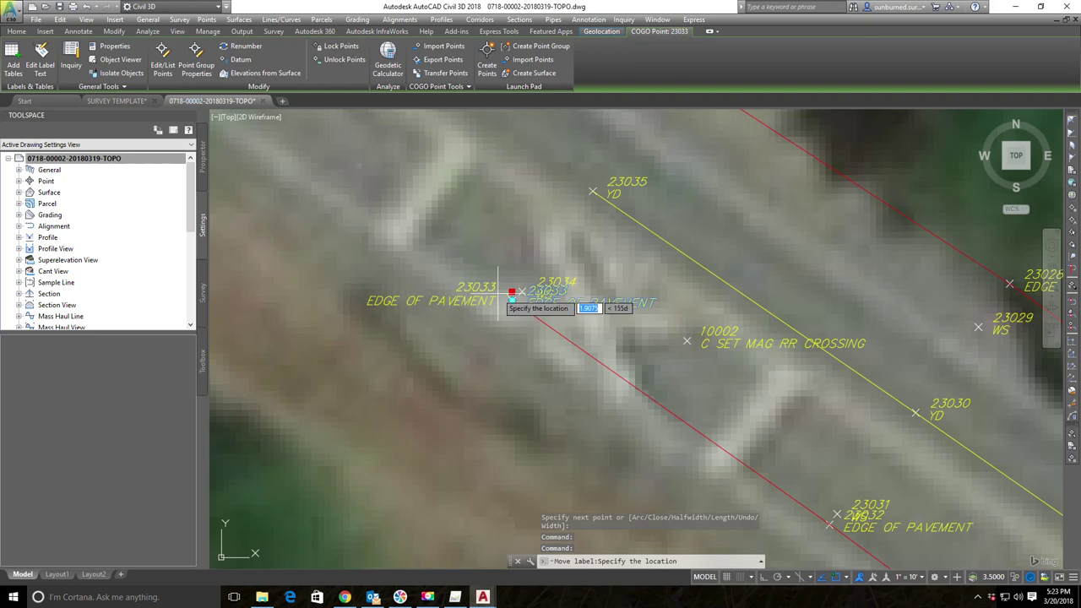
- Start a striping polyline along the northeast road side from WS point 23036 through 23029 to 23026
{"action": "scroll", "coordinate": [548, 285], "scroll_direction": "down", "scroll_amount": 2}
{"action": "middle_click_drag", "start_coordinate": [710, 336], "coordinate": [611, 321]}
{"action": "middle_click_drag", "start_coordinate": [548, 197], "coordinate": [553, 359]}
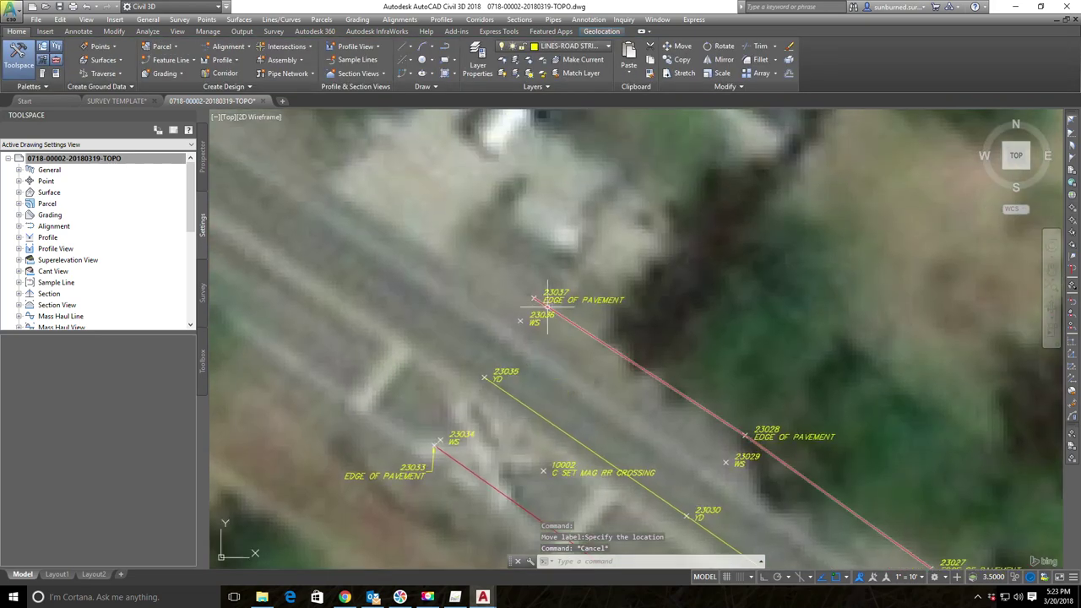
{"action": "key", "text": "Return"}
{"action": "left_click", "coordinate": [520, 321]}
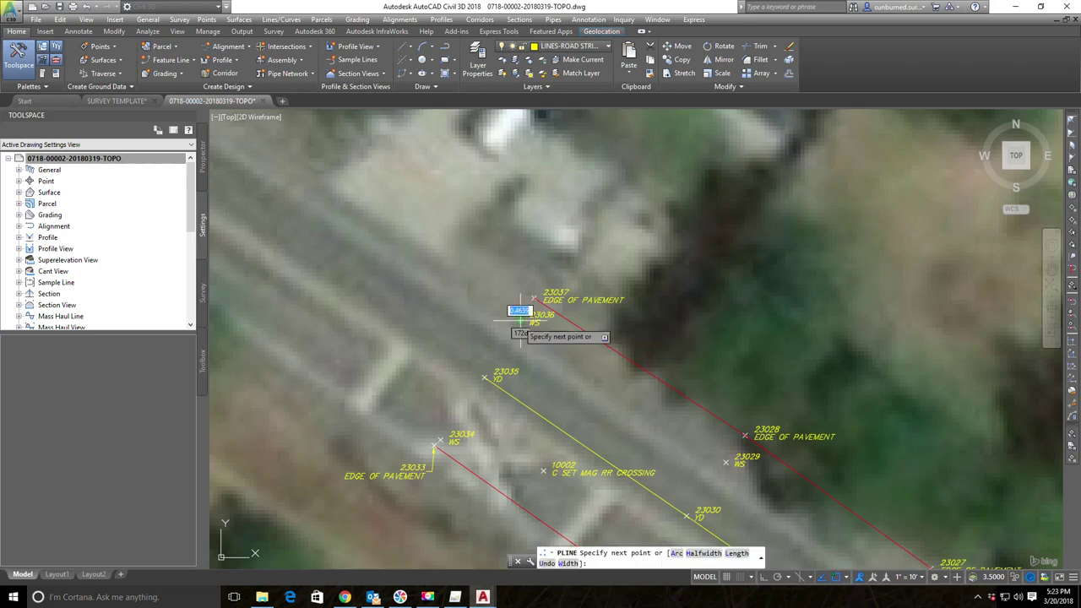
{"action": "middle_click_drag", "start_coordinate": [764, 479], "coordinate": [523, 295]}
{"action": "middle_click_drag", "start_coordinate": [602, 363], "coordinate": [474, 233]}
{"action": "left_click", "coordinate": [438, 216]}
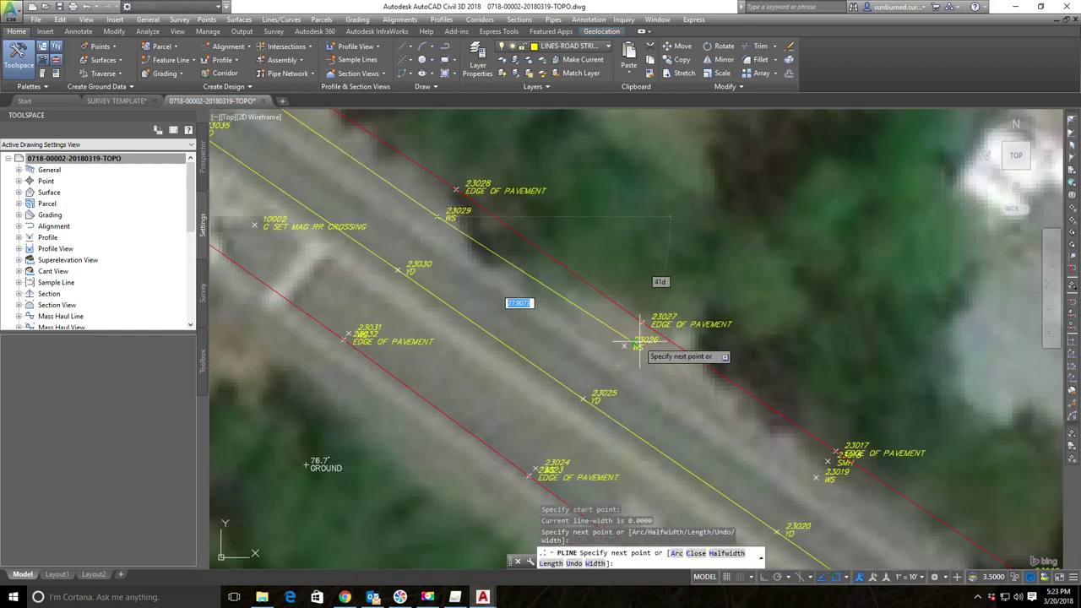
{"action": "left_click", "coordinate": [624, 345]}
- Continue the northeast WS polyline through points 23019, 23016 and 23009 to 23005 and finish it
{"action": "middle_click_drag", "start_coordinate": [741, 446], "coordinate": [399, 150]}
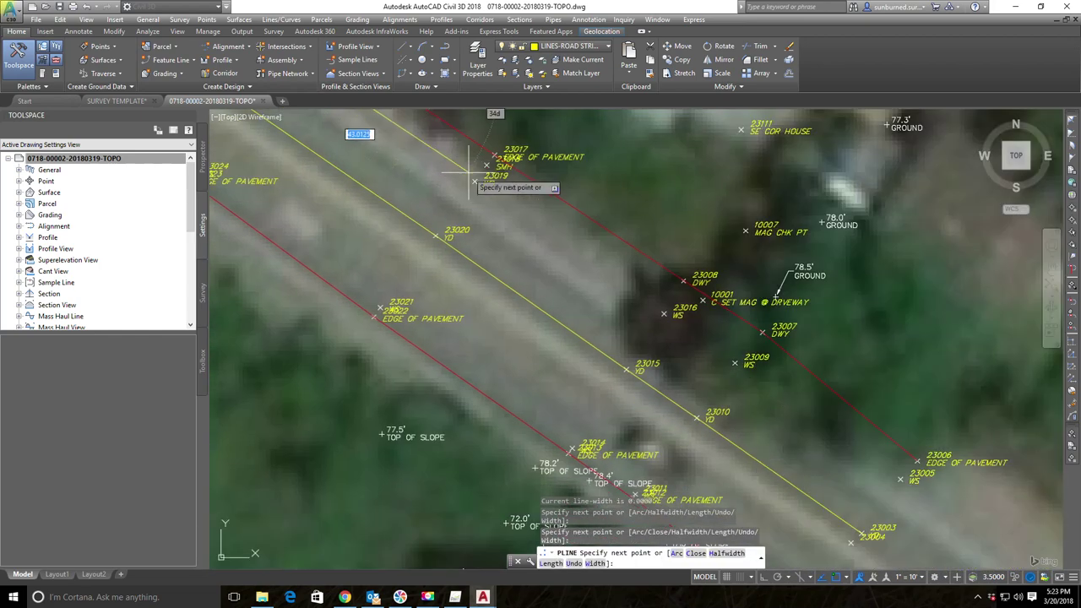
{"action": "left_click", "coordinate": [664, 314]}
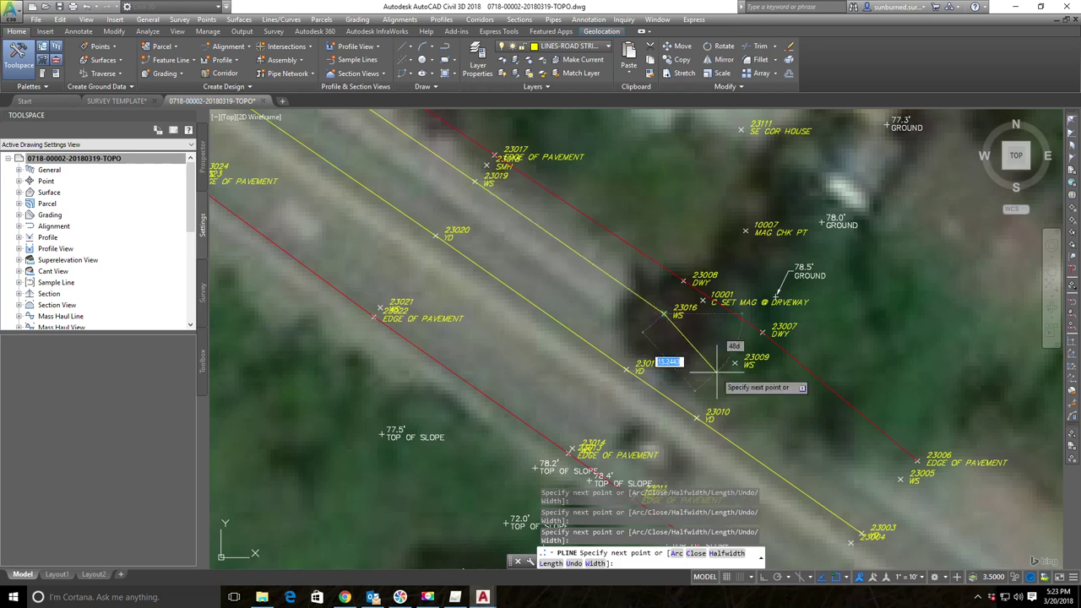
{"action": "middle_click_drag", "start_coordinate": [798, 408], "coordinate": [543, 183]}
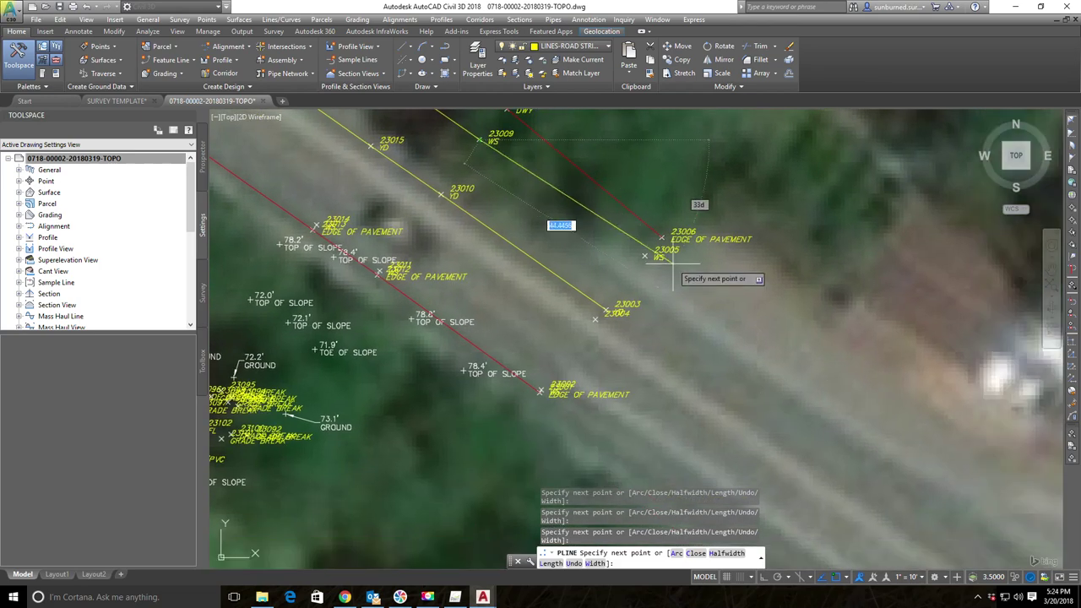
{"action": "left_click", "coordinate": [645, 255]}
{"action": "key", "text": "Return"}
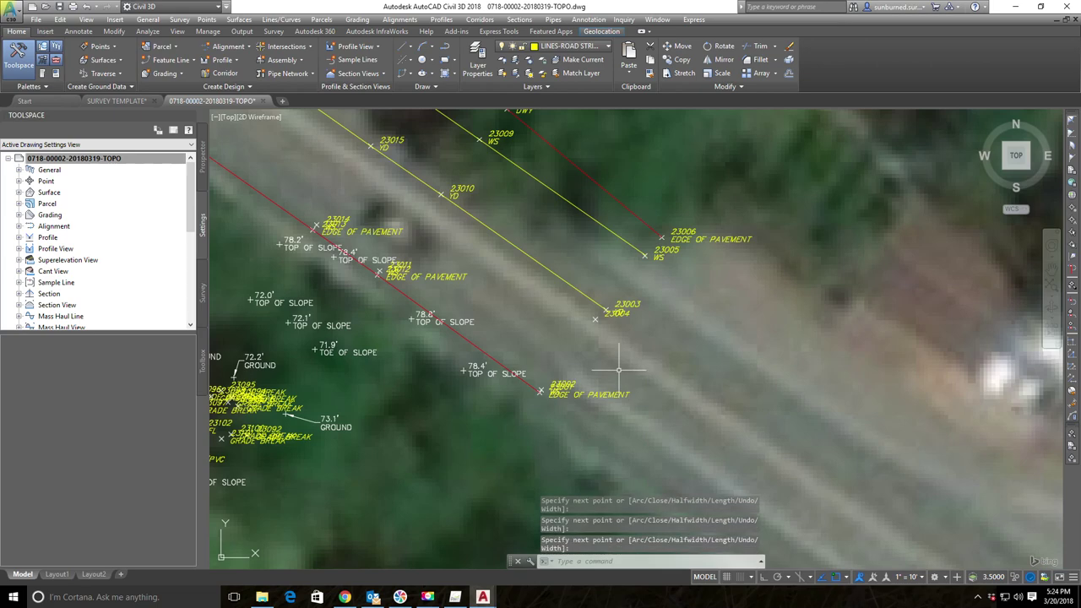
- Stretch the southeast end vertex of the northeast WS polyline onto point 23005
{"action": "scroll", "coordinate": [574, 367], "scroll_direction": "up", "scroll_amount": 3}
{"action": "mouse_move", "coordinate": [524, 401]}
{"action": "middle_mouse_down"}
{"action": "mouse_move", "coordinate": [526, 439]}
{"action": "mouse_move", "coordinate": [539, 424]}
{"action": "mouse_move", "coordinate": [515, 440]}
{"action": "middle_mouse_up"}
{"action": "middle_click_drag", "start_coordinate": [692, 158], "coordinate": [634, 241]}
{"action": "scroll", "coordinate": [634, 241], "scroll_direction": "up", "scroll_amount": 3}
{"action": "left_click", "coordinate": [647, 221]}
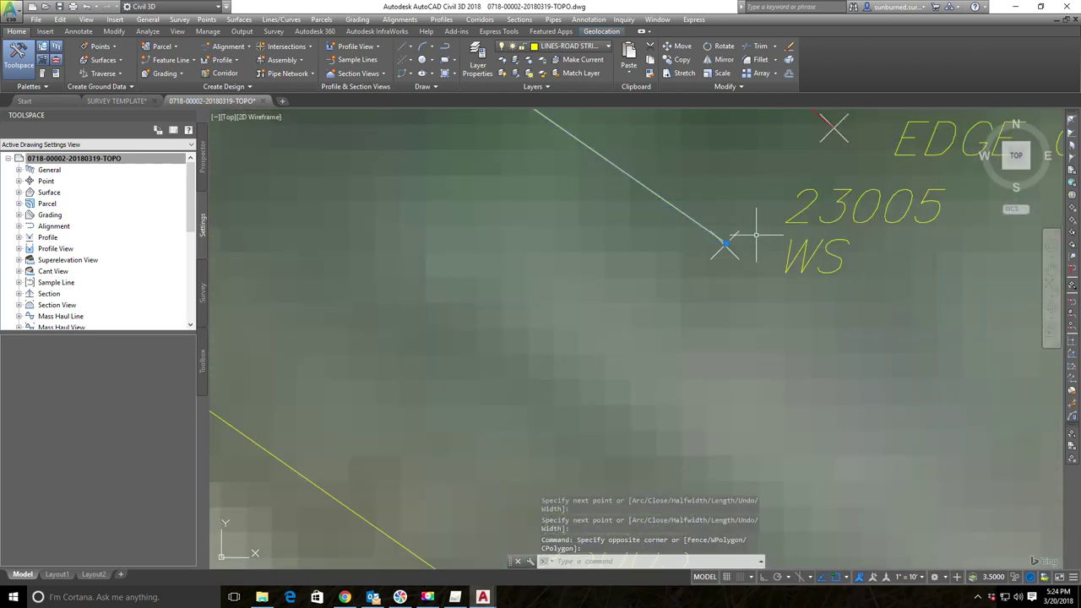
{"action": "left_click", "coordinate": [726, 244]}
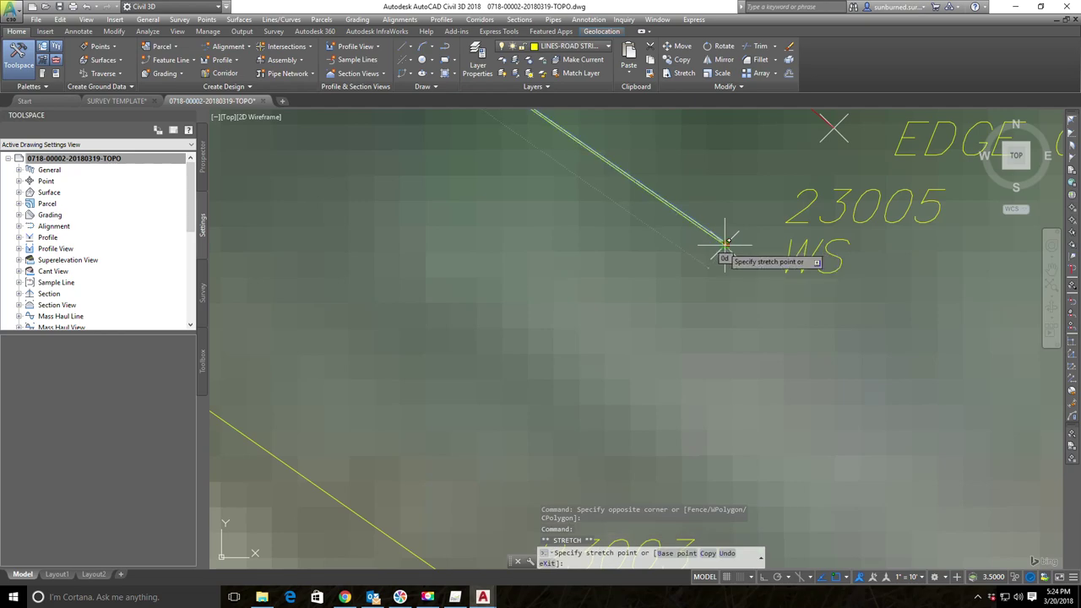
{"action": "scroll", "coordinate": [632, 229], "scroll_direction": "down", "scroll_amount": 5}
{"action": "scroll", "coordinate": [647, 295], "scroll_direction": "up", "scroll_amount": 4}
{"action": "key", "text": "Escape"}
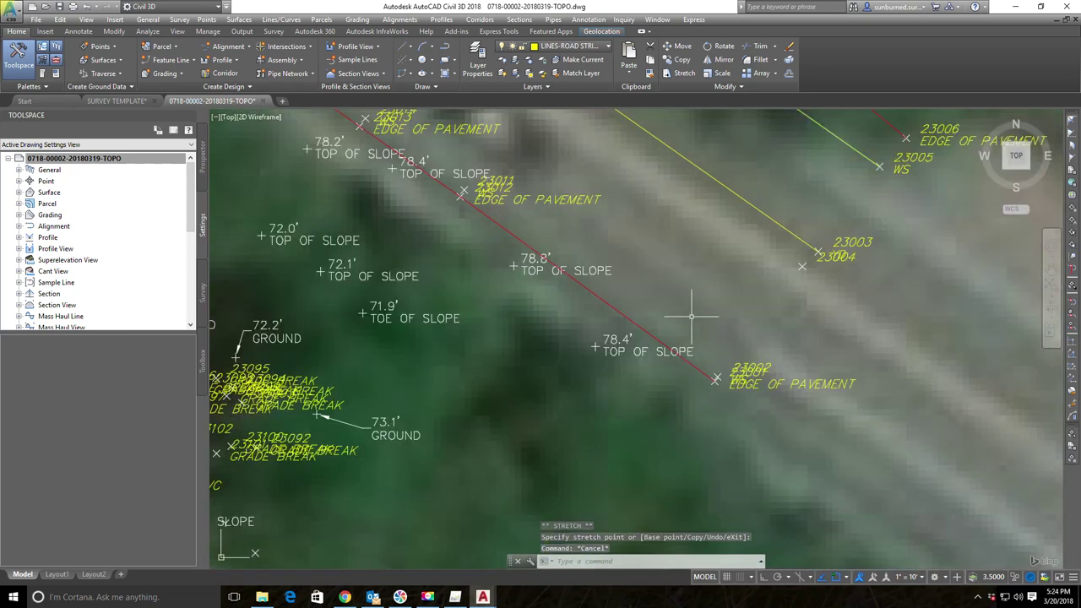
- Start a striping polyline along the southwest road side from WS point 23002 to 23011
{"action": "type", "text": "pl"}
{"action": "key", "text": "Return"}
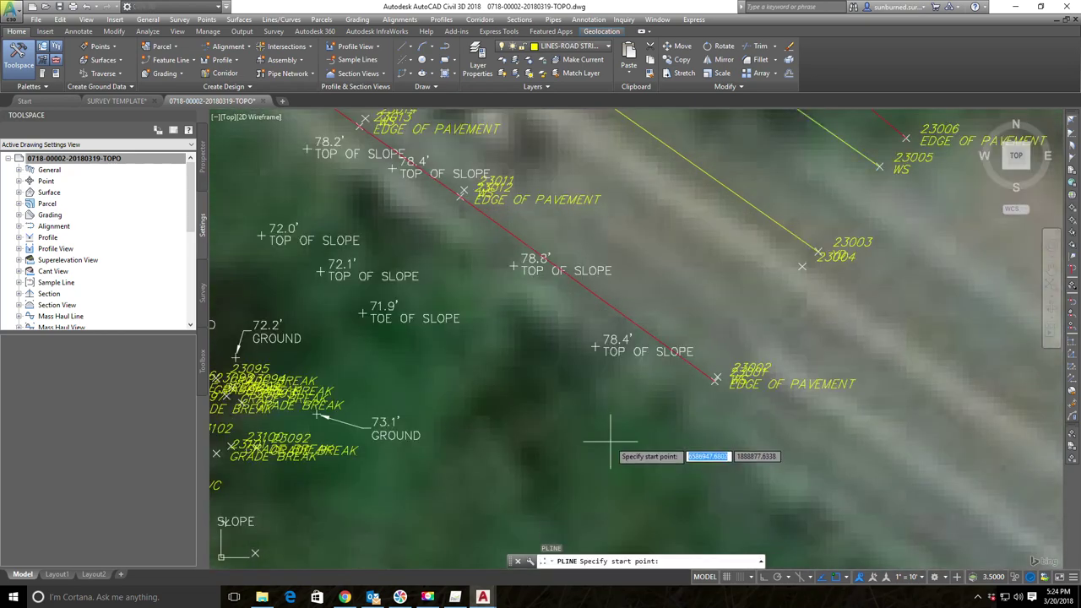
{"action": "scroll", "coordinate": [719, 388], "scroll_direction": "up", "scroll_amount": 2}
{"action": "left_click", "coordinate": [721, 393]}
{"action": "scroll", "coordinate": [718, 367], "scroll_direction": "down", "scroll_amount": 4}
{"action": "scroll", "coordinate": [722, 338], "scroll_direction": "up", "scroll_amount": 3}
{"action": "scroll", "coordinate": [722, 333], "scroll_direction": "up", "scroll_amount": 2}
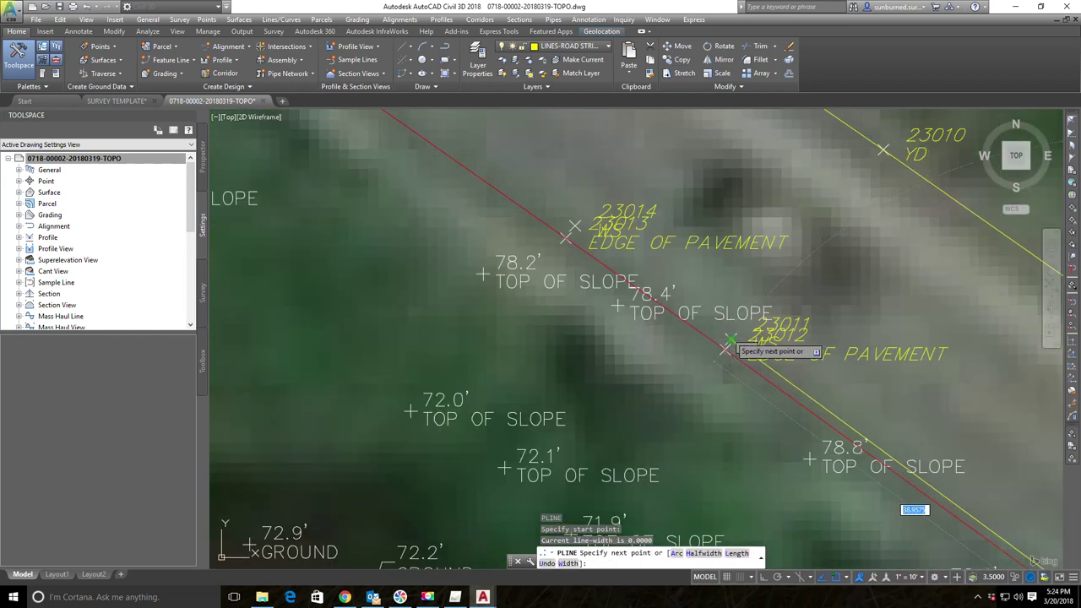
{"action": "left_click", "coordinate": [726, 340]}
- Continue the southwest striping polyline through WS points 23014, 23021 and 23024
{"action": "left_click", "coordinate": [573, 227]}
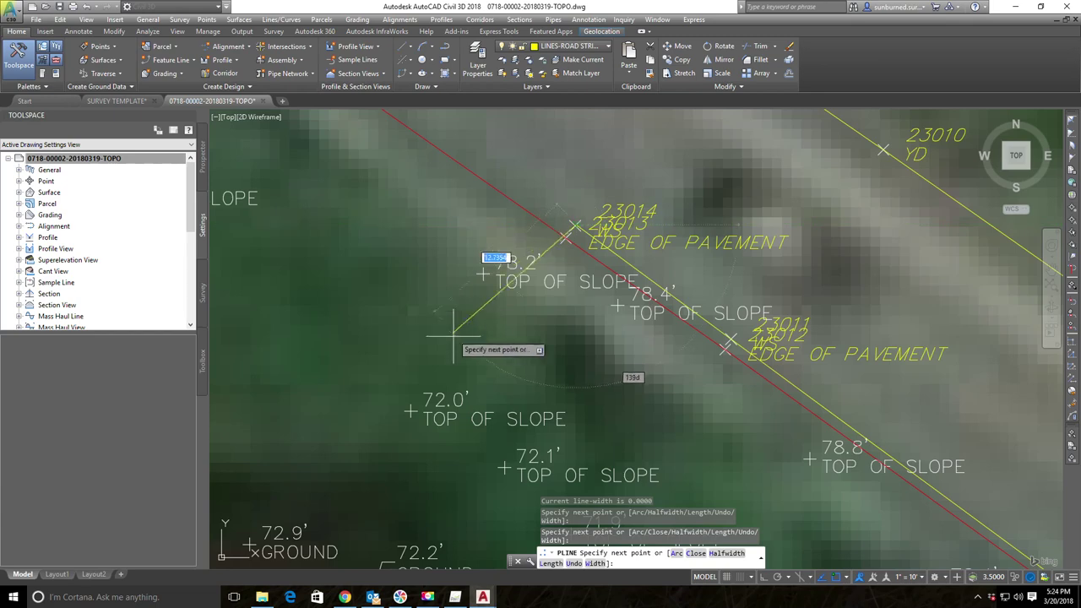
{"action": "scroll", "coordinate": [574, 211], "scroll_direction": "up", "scroll_amount": 2}
{"action": "scroll", "coordinate": [577, 202], "scroll_direction": "up", "scroll_amount": 2}
{"action": "type", "text": "u"}
{"action": "key", "text": "Return"}
{"action": "scroll", "coordinate": [688, 253], "scroll_direction": "down", "scroll_amount": 3}
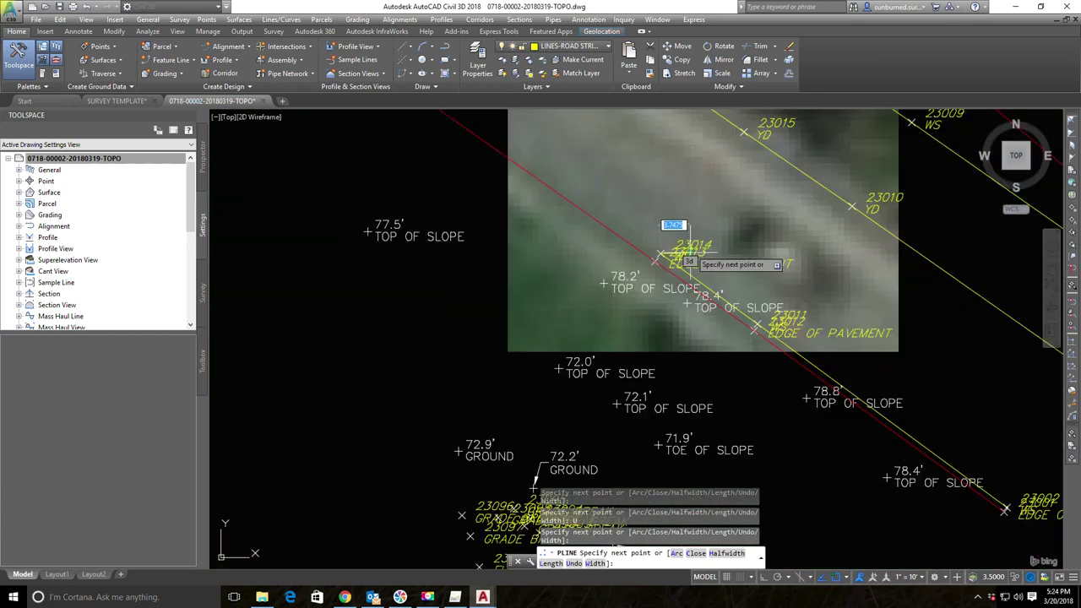
{"action": "middle_click_drag", "start_coordinate": [553, 112], "coordinate": [818, 398]}
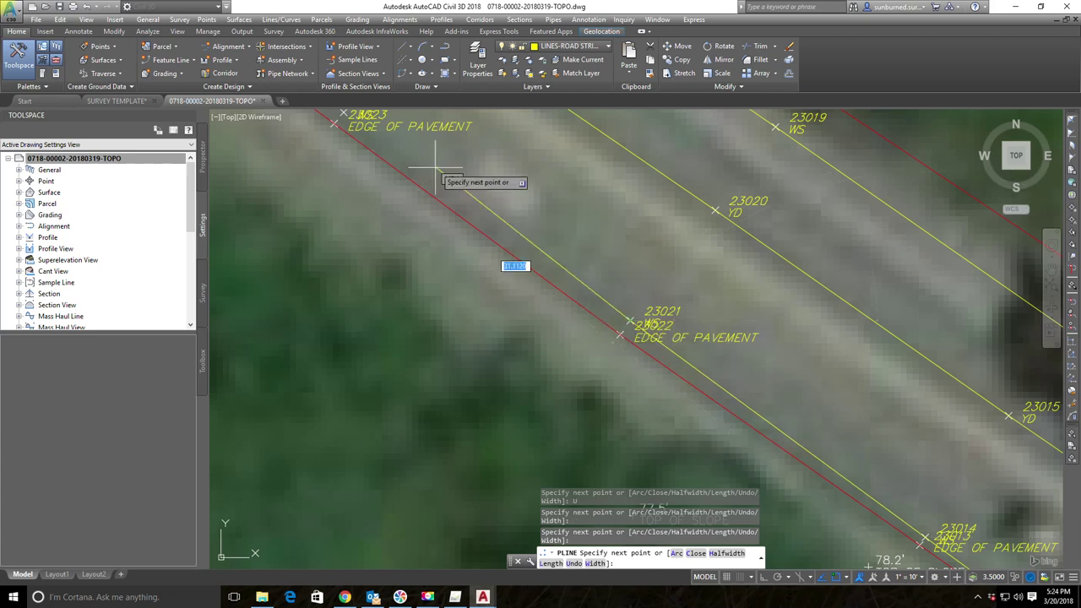
{"action": "middle_click_drag", "start_coordinate": [456, 183], "coordinate": [895, 494]}
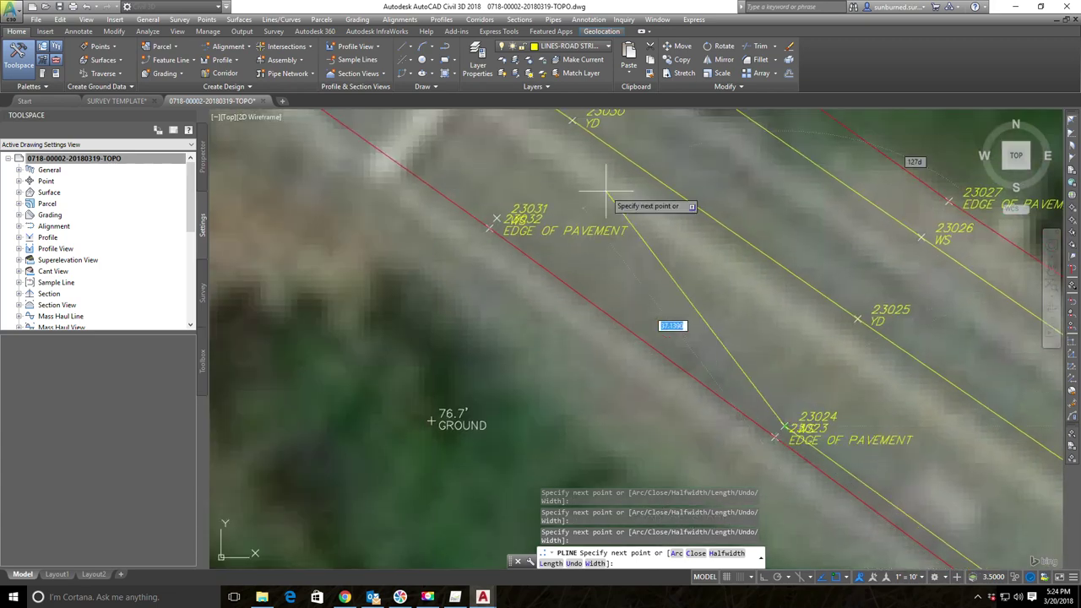
- Extend the southwest striping polyline through WS point 23031 to 23034 and finish it
{"action": "middle_click_drag", "start_coordinate": [506, 232], "coordinate": [654, 359]}
{"action": "left_click", "coordinate": [633, 347]}
{"action": "middle_click_drag", "start_coordinate": [517, 236], "coordinate": [845, 452]}
{"action": "left_click", "coordinate": [659, 345]}
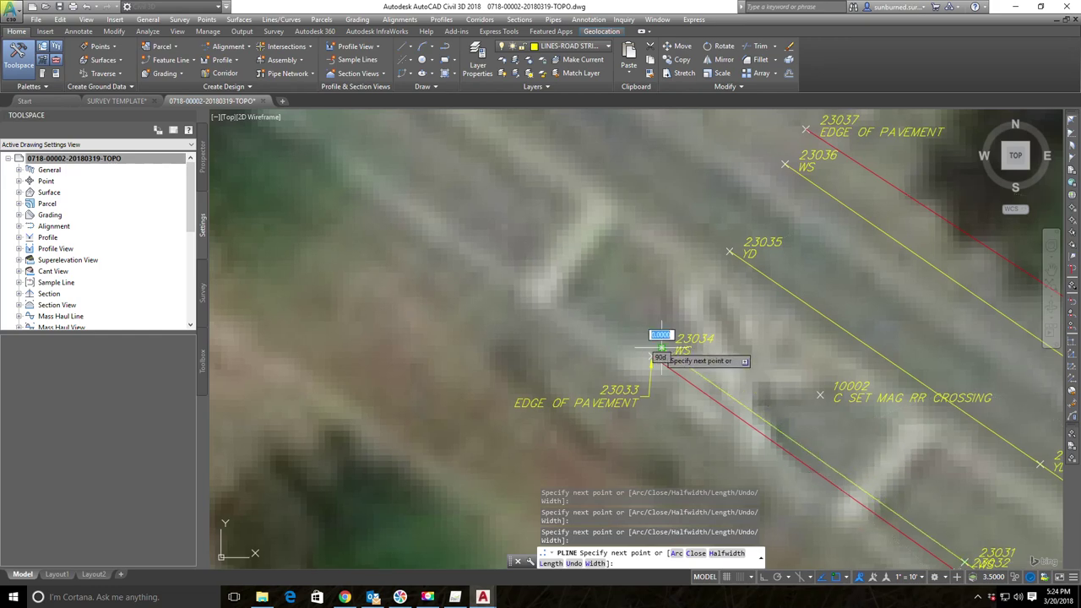
{"action": "key", "text": "Escape"}
{"action": "scroll", "coordinate": [707, 245], "scroll_direction": "down", "scroll_amount": 6}
{"action": "middle_click_drag", "start_coordinate": [775, 301], "coordinate": [568, 276]}
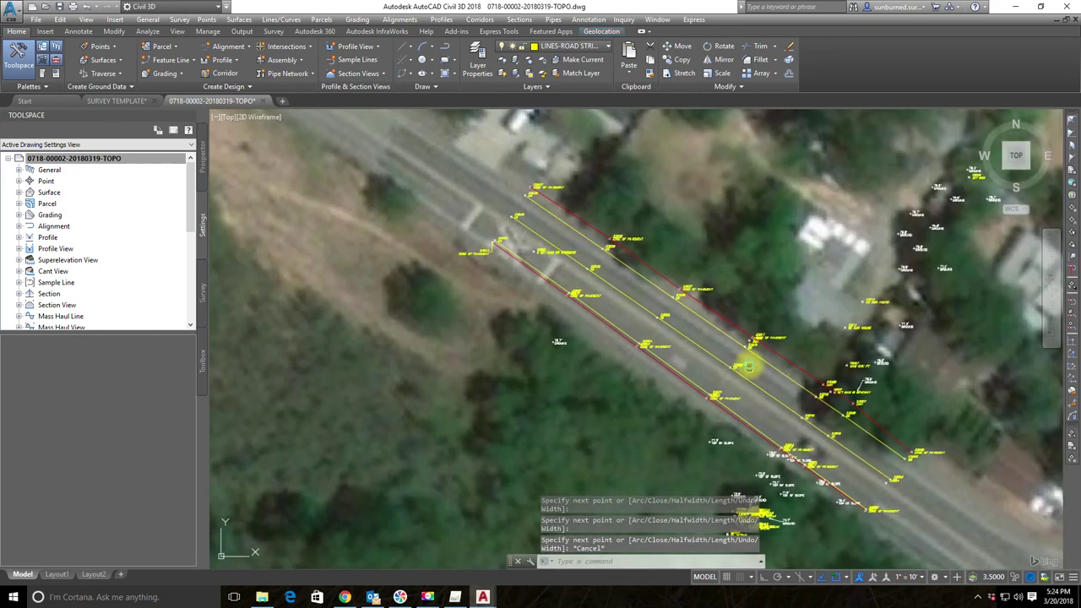
{"action": "middle_click_drag", "start_coordinate": [748, 366], "coordinate": [724, 337]}
{"action": "scroll", "coordinate": [589, 211], "scroll_direction": "up", "scroll_amount": 5}
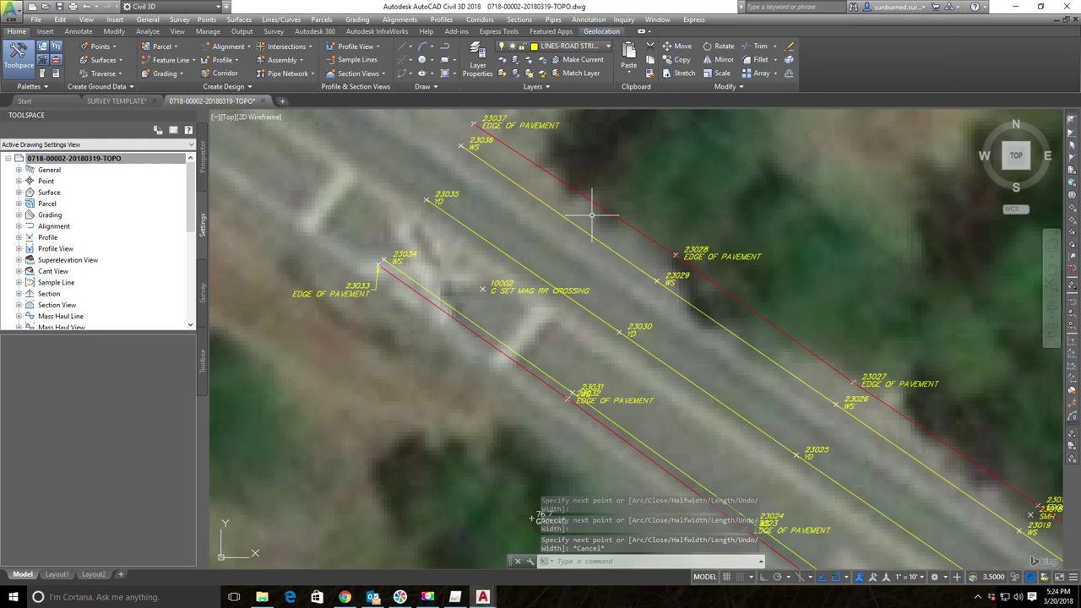
- Create a new point group in the topo drawing and name it FROZEN
{"action": "left_click", "coordinate": [71, 197]}
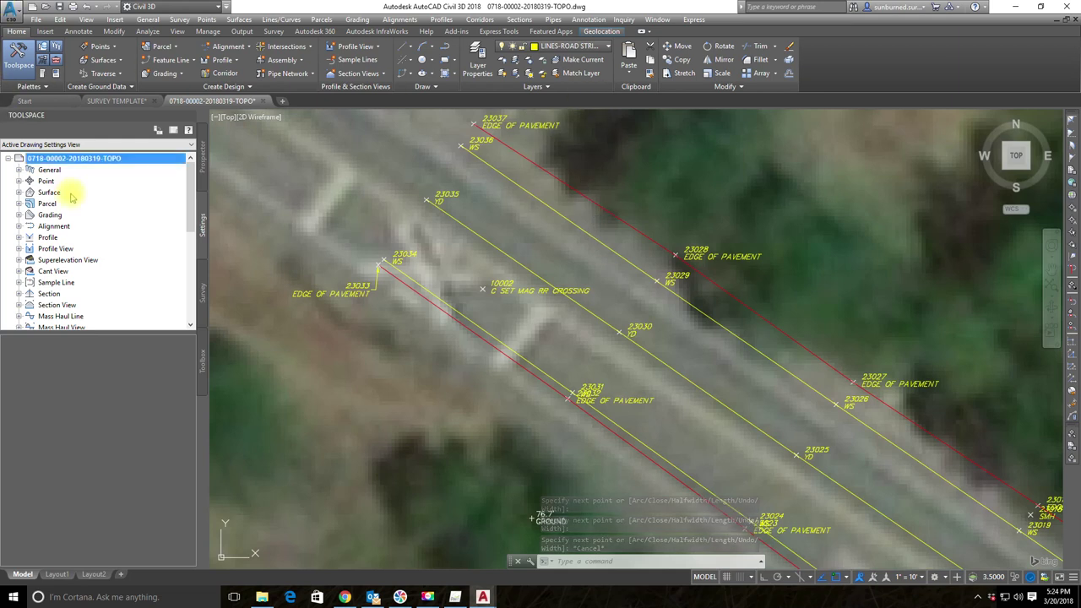
{"action": "left_click", "coordinate": [19, 170]}
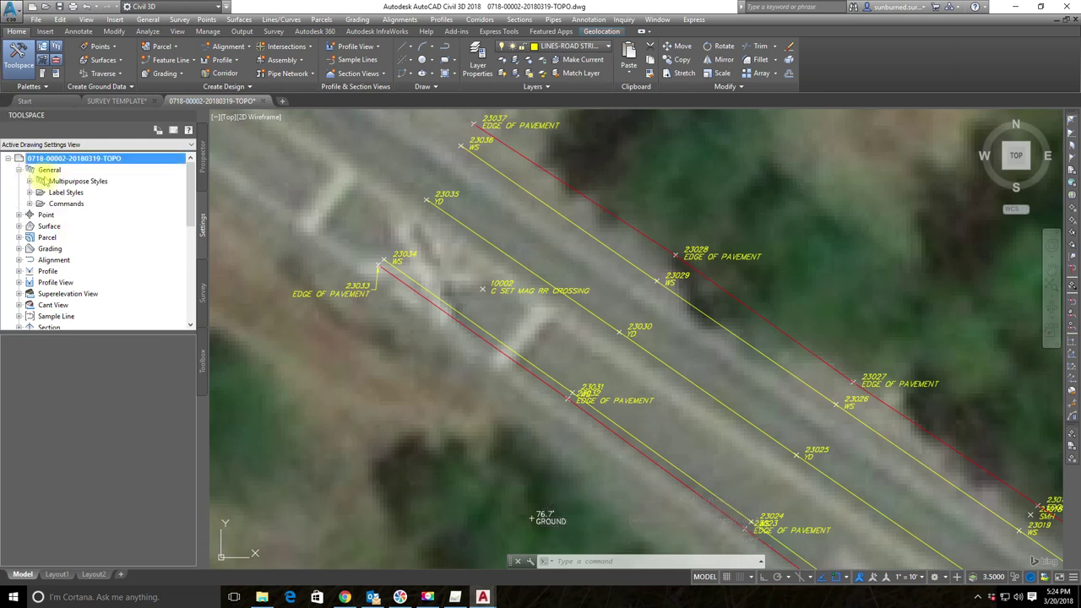
{"action": "left_click", "coordinate": [203, 166]}
{"action": "left_click", "coordinate": [19, 181]}
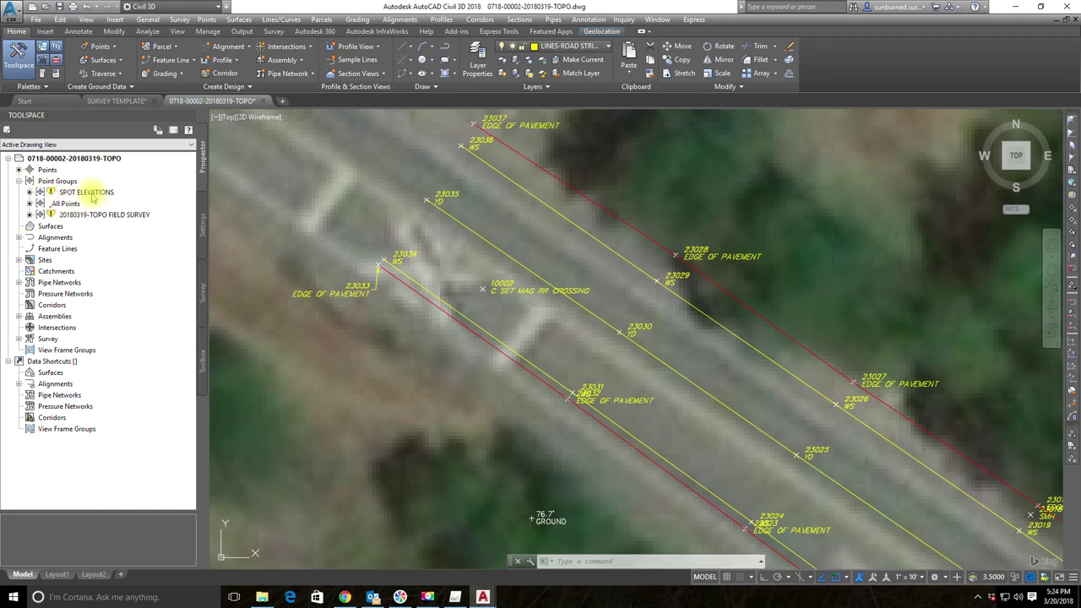
{"action": "right_click", "coordinate": [84, 182]}
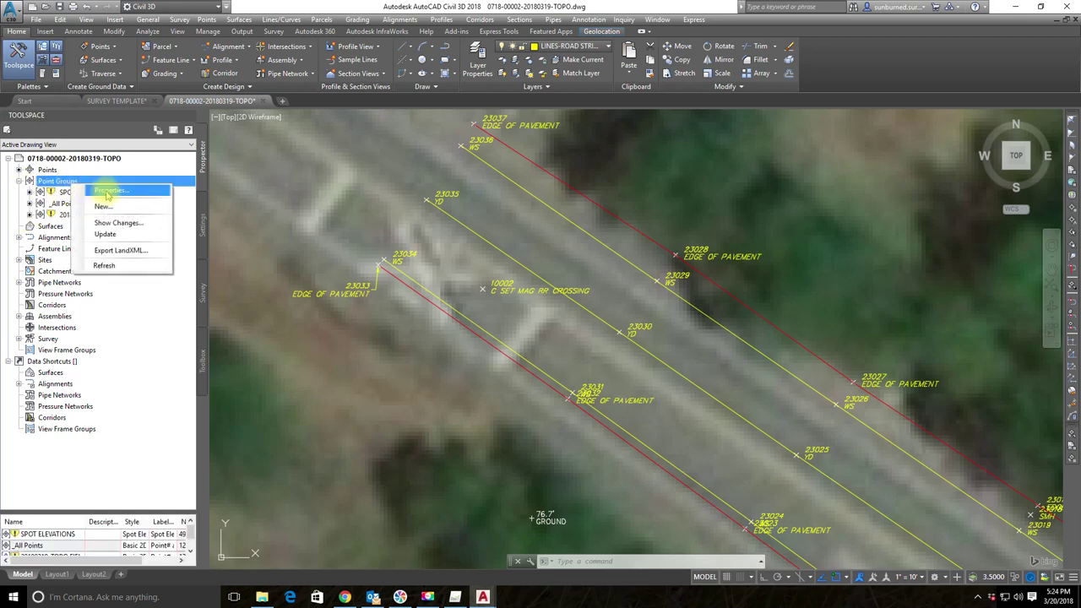
{"action": "left_click", "coordinate": [108, 208]}
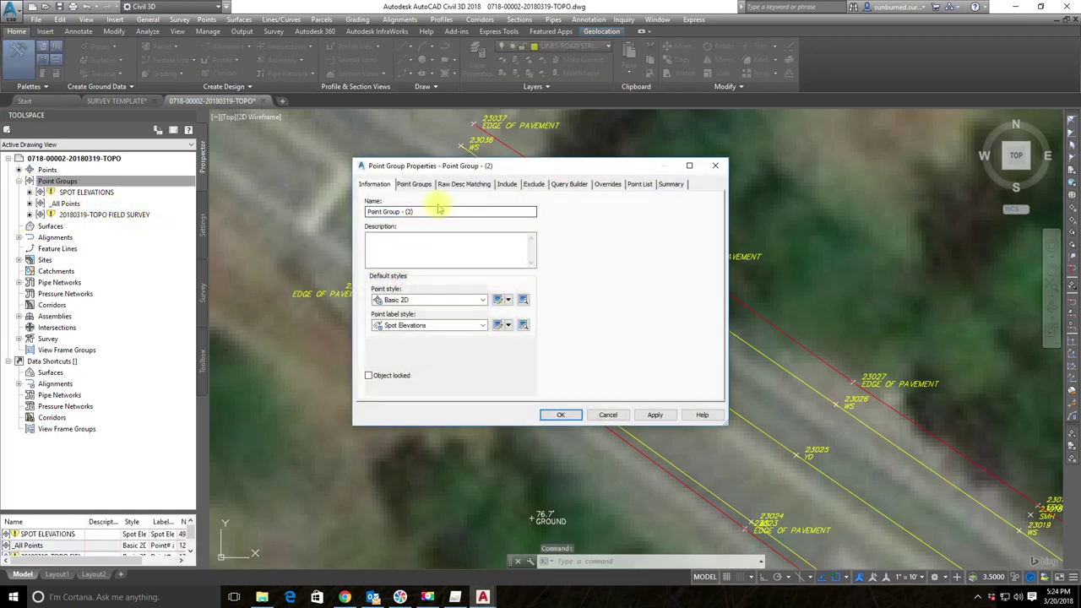
{"action": "left_click_drag", "start_coordinate": [300, 203], "coordinate": [231, 200]}
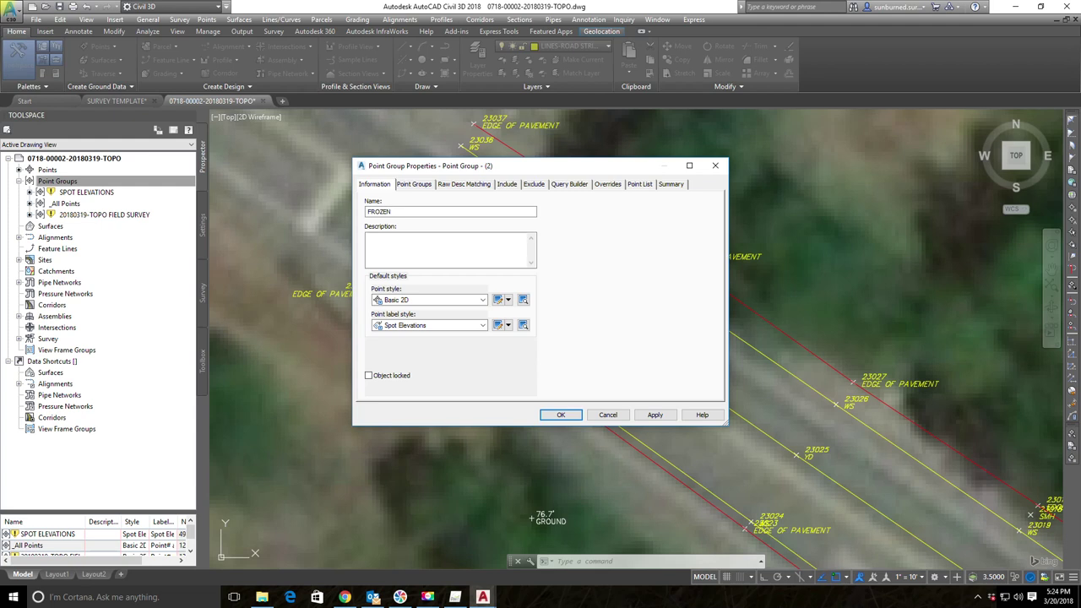
- Set both the point label style and the point style of the new point group to <none>
{"action": "left_click", "coordinate": [484, 326]}
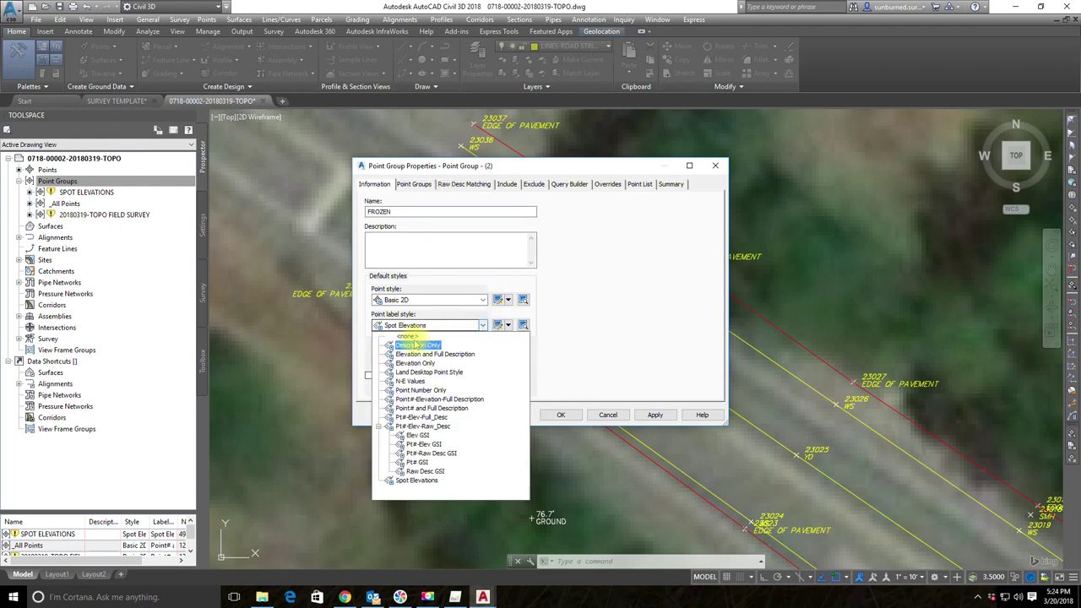
{"action": "left_click", "coordinate": [456, 326]}
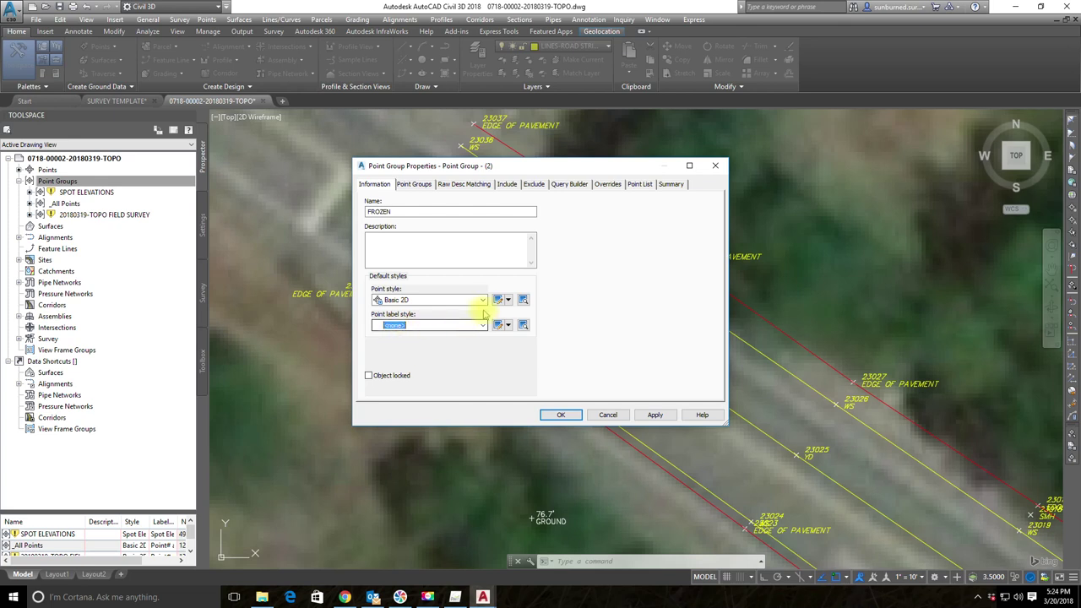
{"action": "left_click", "coordinate": [483, 302]}
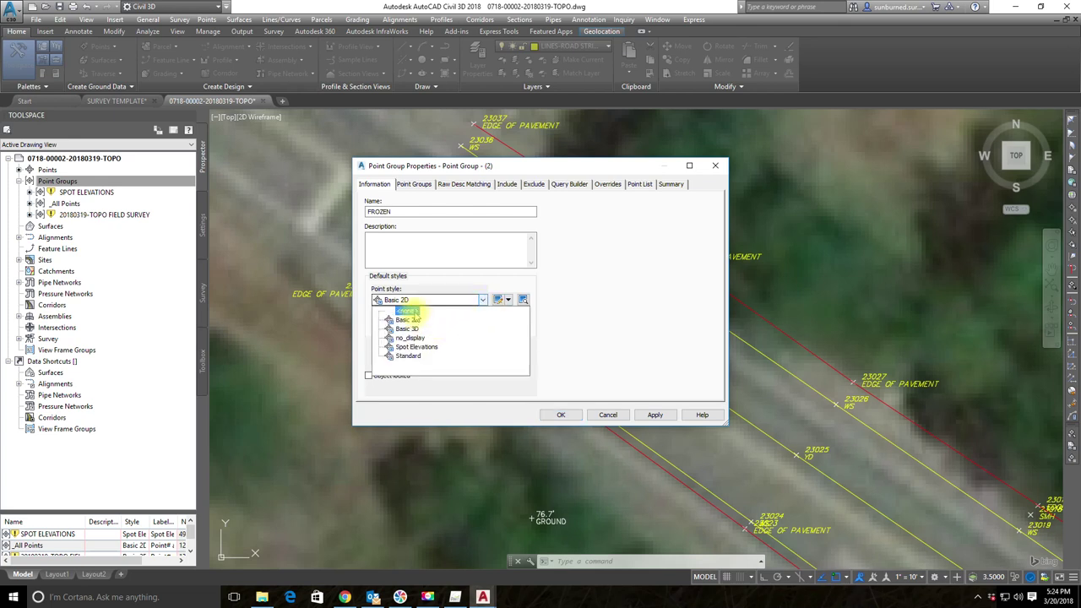
{"action": "left_click", "coordinate": [413, 311]}
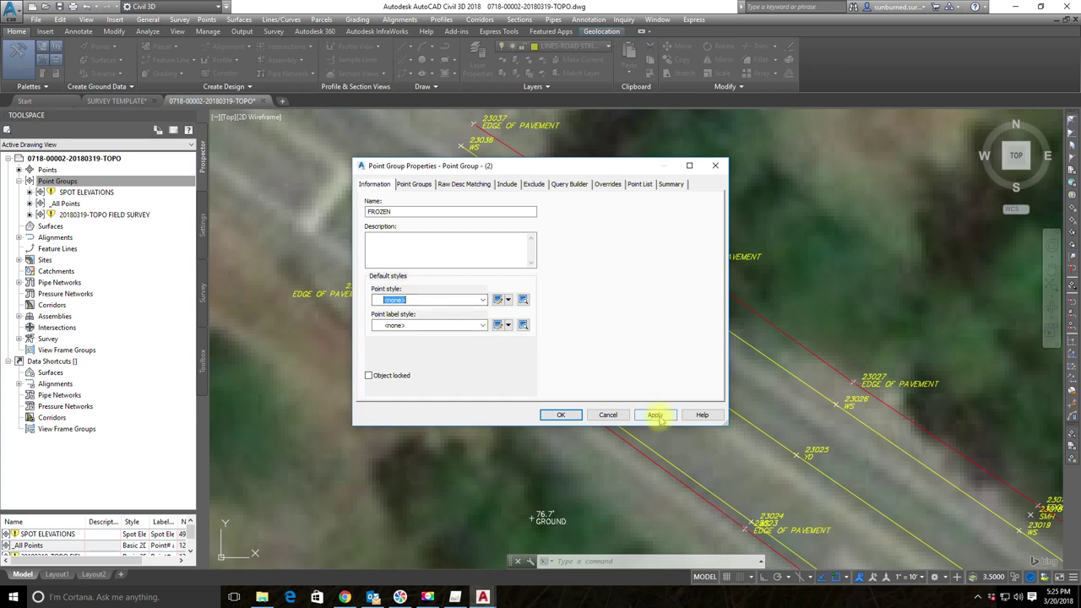
- Rename the new point group as INVISIBLE, apply it and move its properties dialog clear of the survey points
{"action": "left_click_drag", "start_coordinate": [409, 211], "coordinate": [312, 207]}
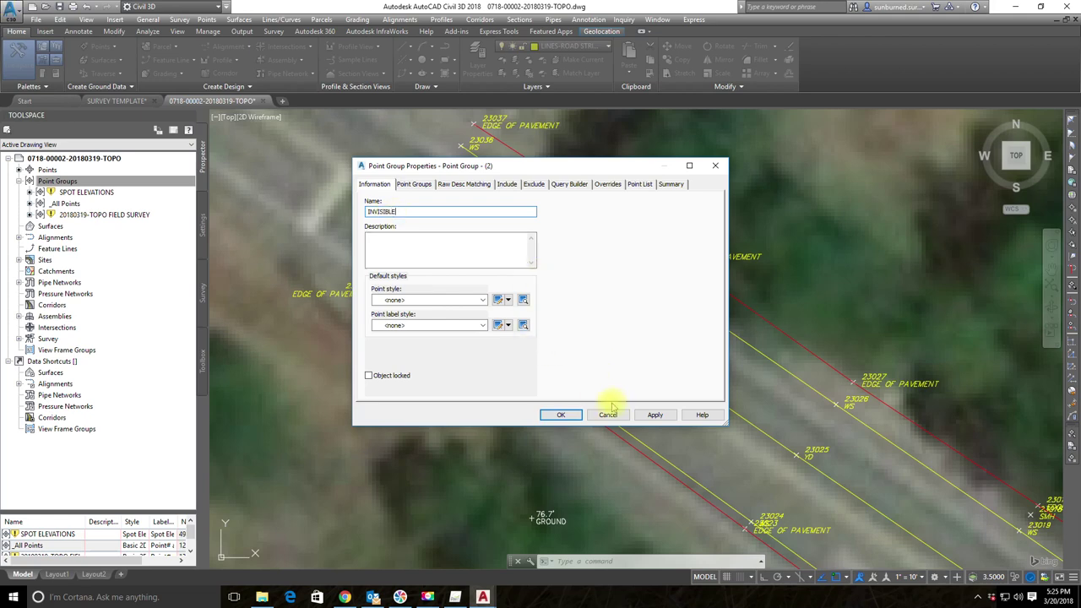
{"action": "left_click", "coordinate": [652, 415]}
{"action": "mouse_move", "coordinate": [600, 166]}
{"action": "left_mouse_down"}
{"action": "mouse_move", "coordinate": [692, 213]}
{"action": "mouse_move", "coordinate": [225, 119]}
{"action": "mouse_move", "coordinate": [211, 67]}
{"action": "mouse_move", "coordinate": [692, 55]}
{"action": "mouse_move", "coordinate": [883, 12]}
{"action": "mouse_move", "coordinate": [919, 60]}
{"action": "mouse_move", "coordinate": [889, 56]}
{"action": "left_mouse_up"}
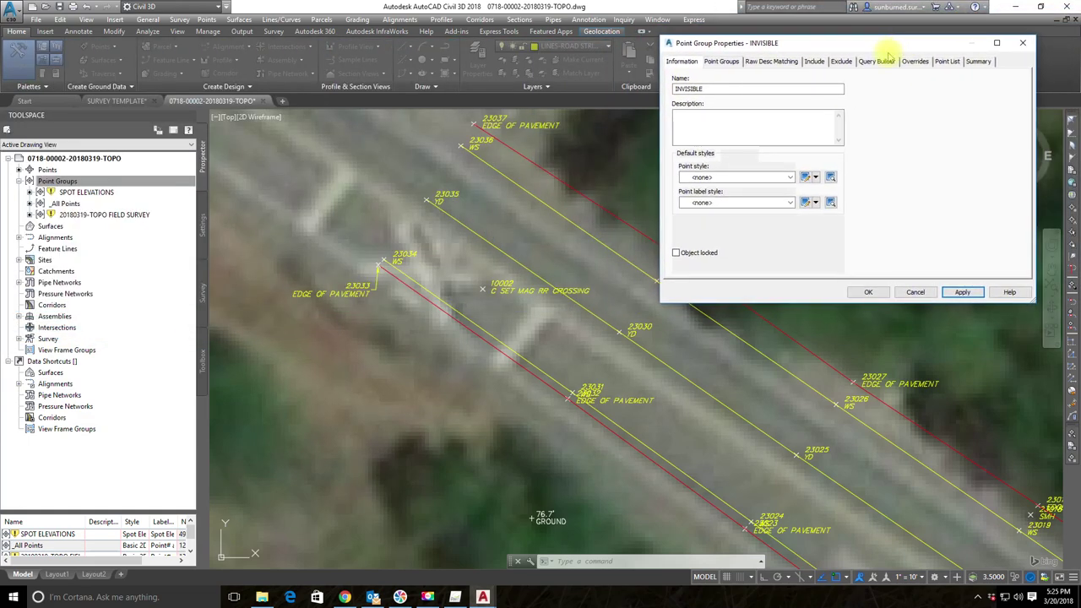
- Include points in the group by number from a drawing selection, starting with 23034, 23033, 23035, 23036 and 23037 at the northwest end
{"action": "left_click", "coordinate": [816, 63]}
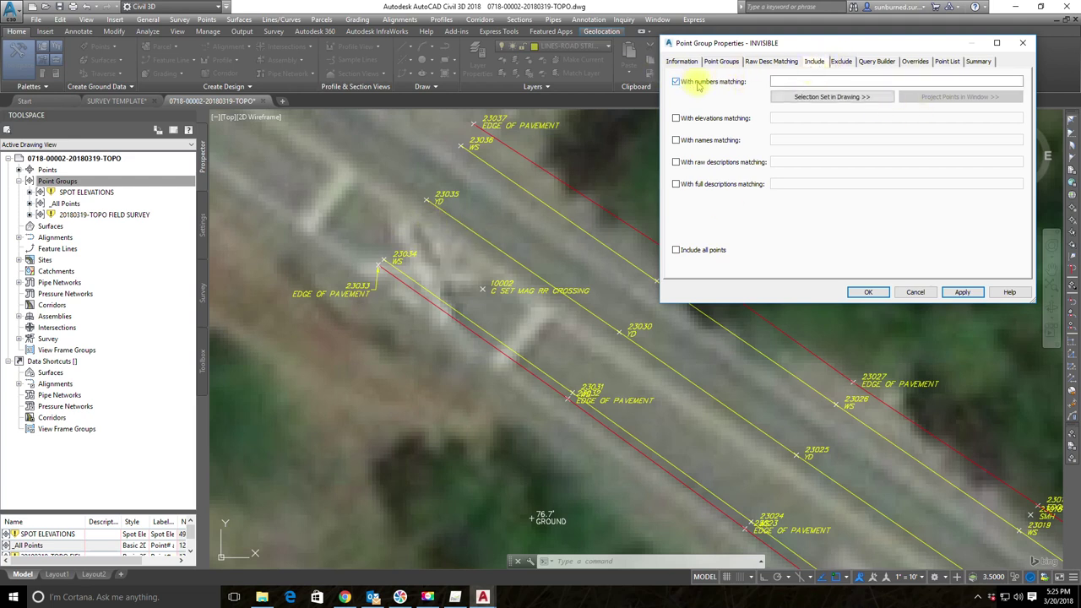
{"action": "left_click", "coordinate": [822, 97]}
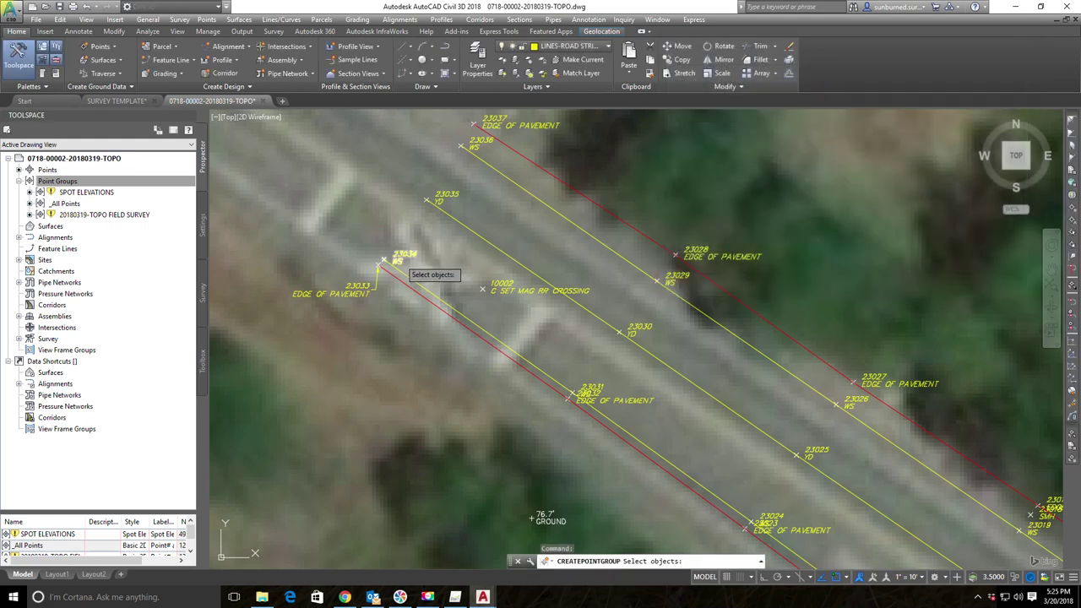
{"action": "left_click", "coordinate": [397, 258]}
{"action": "left_click", "coordinate": [351, 289]}
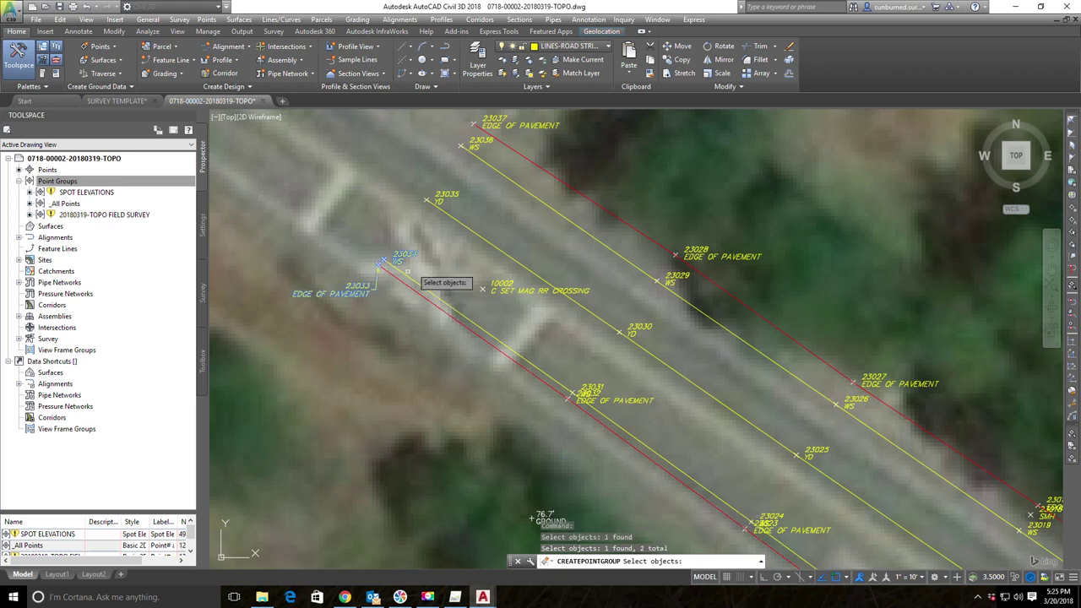
{"action": "left_click", "coordinate": [446, 196]}
{"action": "left_click", "coordinate": [482, 142]}
{"action": "left_click", "coordinate": [473, 124]}
- Add road points 23028 through 23032 to the point group selection
{"action": "left_click", "coordinate": [678, 269]}
{"action": "left_click", "coordinate": [672, 241]}
{"action": "left_click", "coordinate": [680, 277]}
{"action": "left_click", "coordinate": [640, 324]}
{"action": "left_click", "coordinate": [629, 403]}
{"action": "middle_click_drag", "start_coordinate": [676, 431], "coordinate": [635, 345]}
{"action": "left_click", "coordinate": [550, 299]}
- Add road points 23023 through 23027 to the point group selection
{"action": "middle_click_drag", "start_coordinate": [779, 424], "coordinate": [627, 296]}
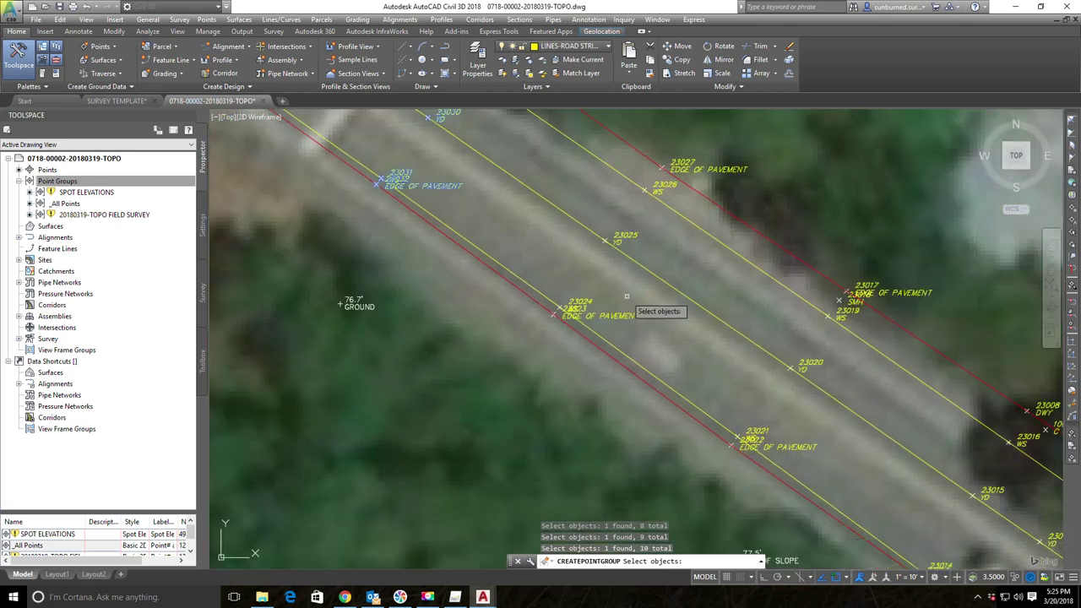
{"action": "left_click", "coordinate": [611, 308]}
{"action": "left_click", "coordinate": [605, 241]}
{"action": "left_click", "coordinate": [645, 190]}
{"action": "left_click", "coordinate": [661, 168]}
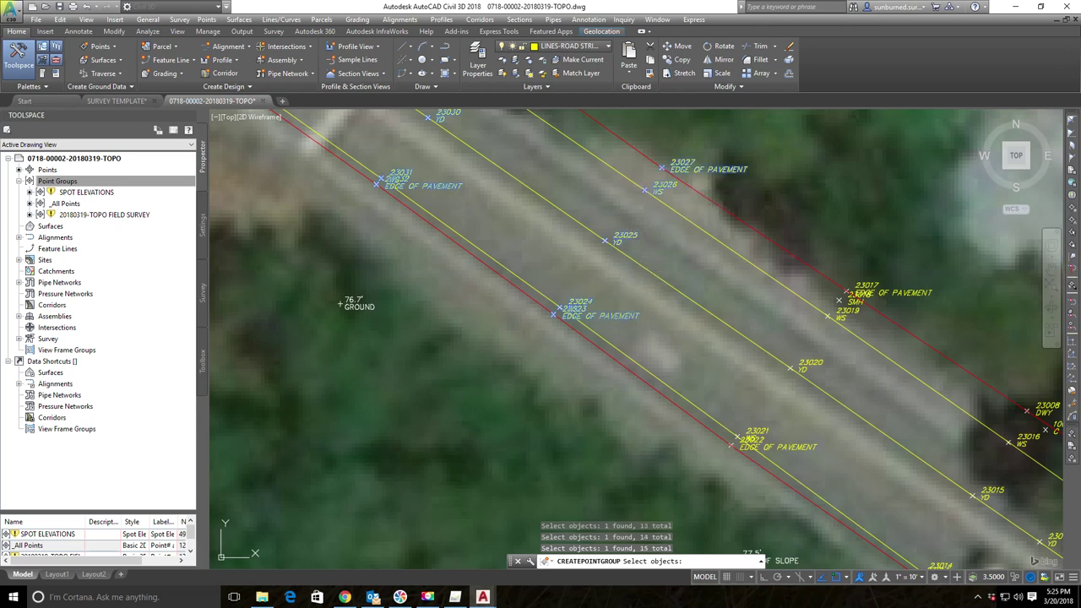
- Add points 23017 through 23022, including the SMH point, to the point group selection
{"action": "middle_click_drag", "start_coordinate": [887, 244], "coordinate": [657, 128]}
{"action": "left_click", "coordinate": [614, 176]}
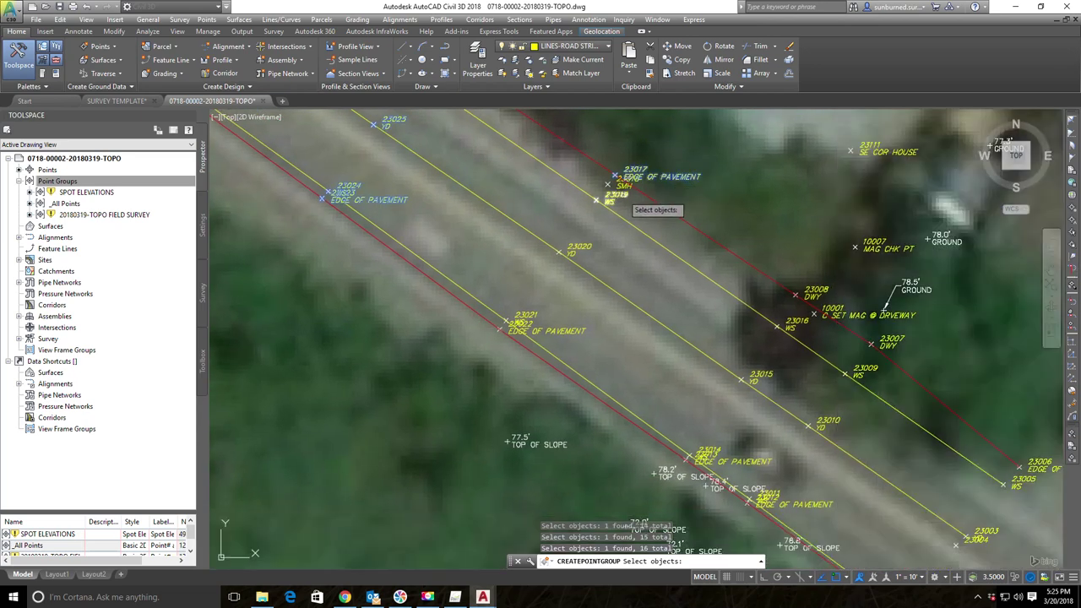
{"action": "scroll", "coordinate": [623, 198], "scroll_direction": "up", "scroll_amount": 2}
{"action": "left_click", "coordinate": [596, 177]}
{"action": "left_click", "coordinate": [578, 203]}
{"action": "left_click", "coordinate": [555, 273]}
{"action": "left_click", "coordinate": [464, 387]}
{"action": "left_click", "coordinate": [502, 415]}
{"action": "left_click", "coordinate": [496, 404]}
- Add points 23013 and 23014 on the southwest edge plus YD point 23015 and WS point 23016 to the selection
{"action": "middle_click_drag", "start_coordinate": [756, 490], "coordinate": [610, 279]}
{"action": "middle_click_drag", "start_coordinate": [627, 320], "coordinate": [545, 241]}
{"action": "left_click", "coordinate": [562, 331]}
{"action": "left_click", "coordinate": [549, 328]}
{"action": "left_click", "coordinate": [541, 310]}
{"action": "middle_click_drag", "start_coordinate": [601, 222], "coordinate": [587, 311]}
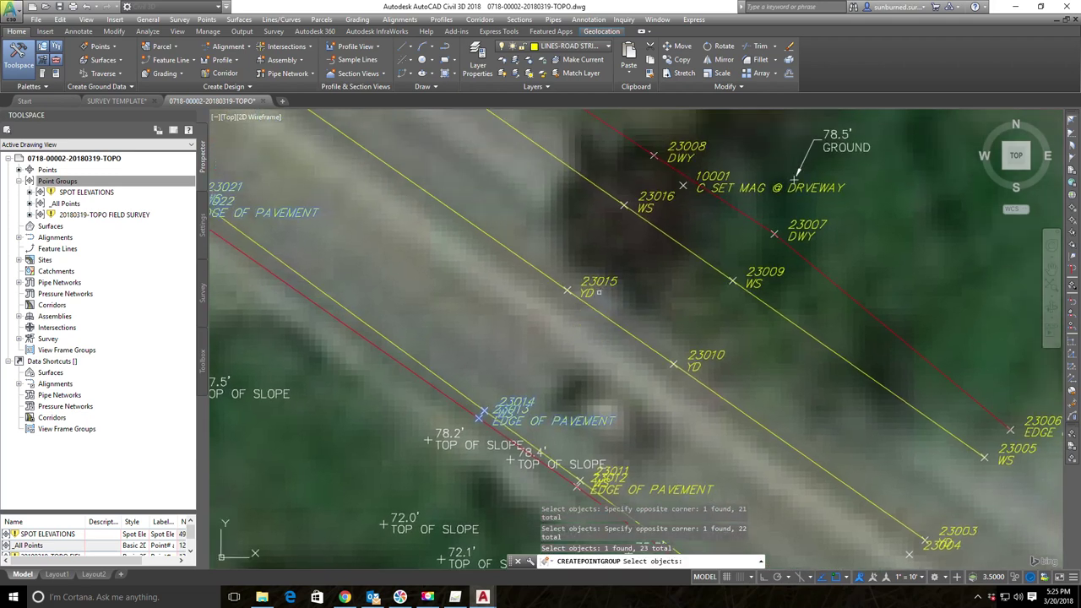
{"action": "left_click", "coordinate": [595, 287]}
{"action": "left_click", "coordinate": [656, 199]}
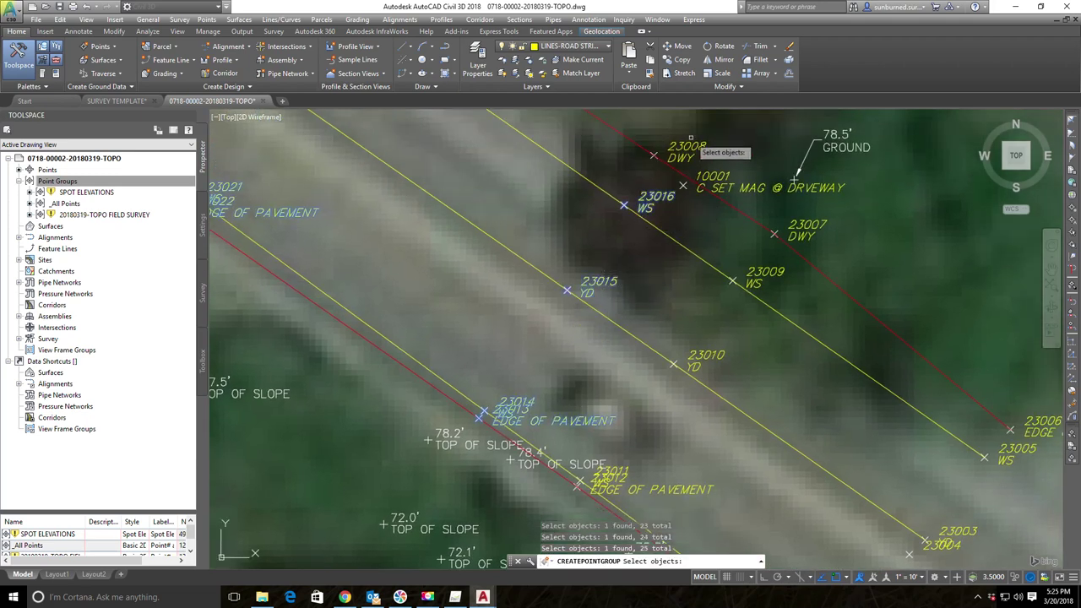
- Add driveway points 23008 and 23007 and WS point 23009 to the point group selection
{"action": "left_click", "coordinate": [689, 137]}
{"action": "left_click", "coordinate": [679, 160]}
{"action": "left_click", "coordinate": [774, 234]}
{"action": "left_click", "coordinate": [733, 280]}
- Add YD point 23010 and southwest edge points 23011 and 23012 to the point group selection
{"action": "middle_click_drag", "start_coordinate": [751, 329], "coordinate": [702, 200]}
{"action": "left_click", "coordinate": [661, 217]}
{"action": "mouse_move", "coordinate": [603, 313]}
{"action": "middle_mouse_down"}
{"action": "mouse_move", "coordinate": [596, 241]}
{"action": "mouse_move", "coordinate": [675, 150]}
{"action": "mouse_move", "coordinate": [589, 272]}
{"action": "middle_mouse_up"}
{"action": "left_click", "coordinate": [590, 272]}
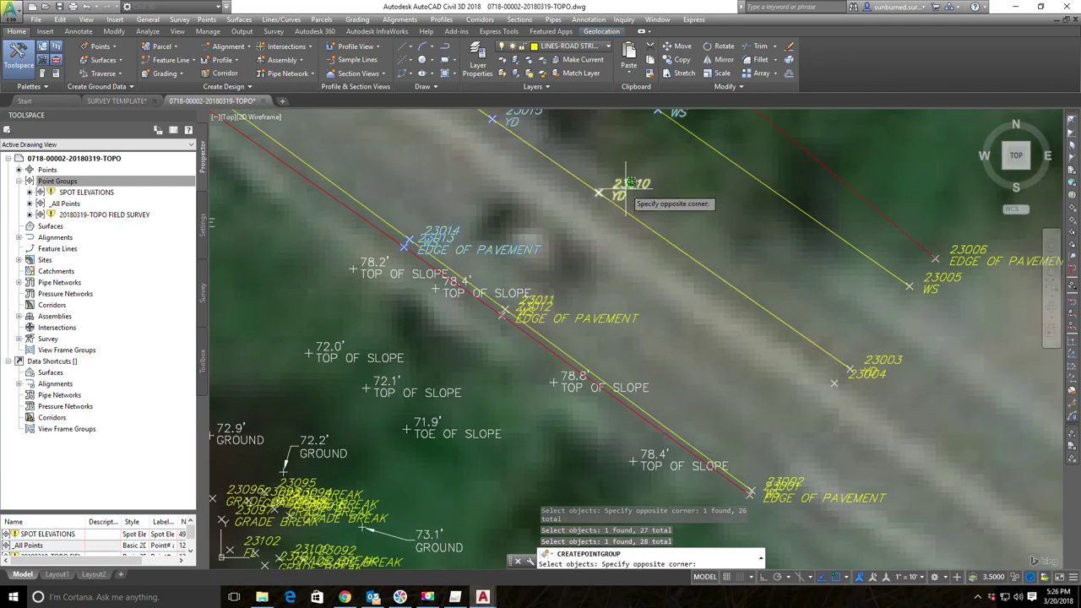
{"action": "left_click", "coordinate": [525, 305]}
{"action": "left_click", "coordinate": [542, 314]}
- Add the overlapping points 23001 and 23002 at the southeast end of the southwest road side to the selection
{"action": "middle_click_drag", "start_coordinate": [728, 361], "coordinate": [677, 284]}
{"action": "scroll", "coordinate": [731, 421], "scroll_direction": "up", "scroll_amount": 4}
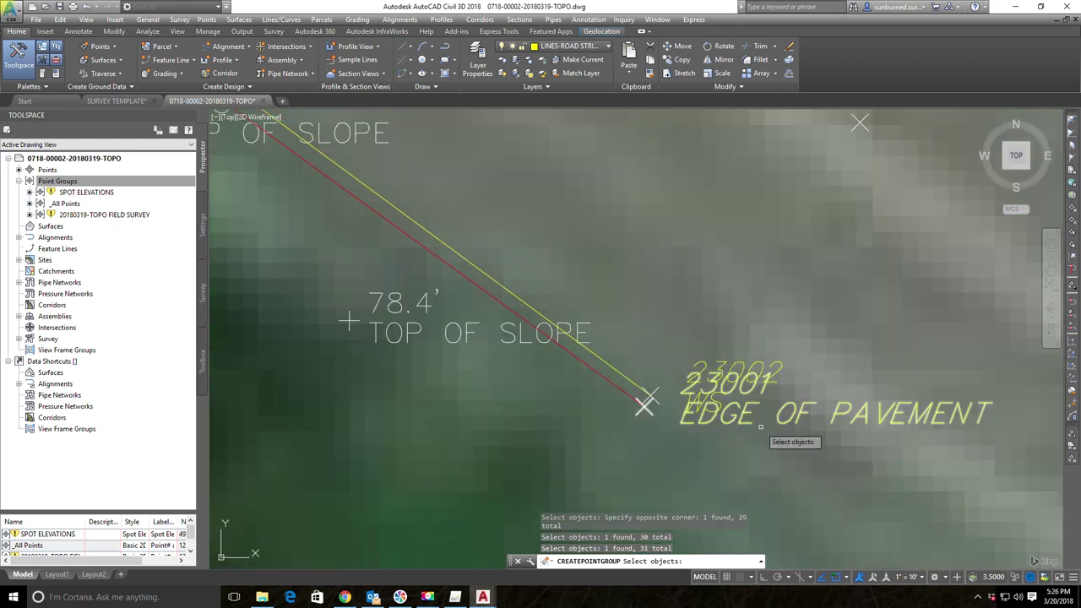
{"action": "left_click", "coordinate": [730, 423]}
{"action": "left_click", "coordinate": [722, 364]}
{"action": "left_click", "coordinate": [730, 376]}
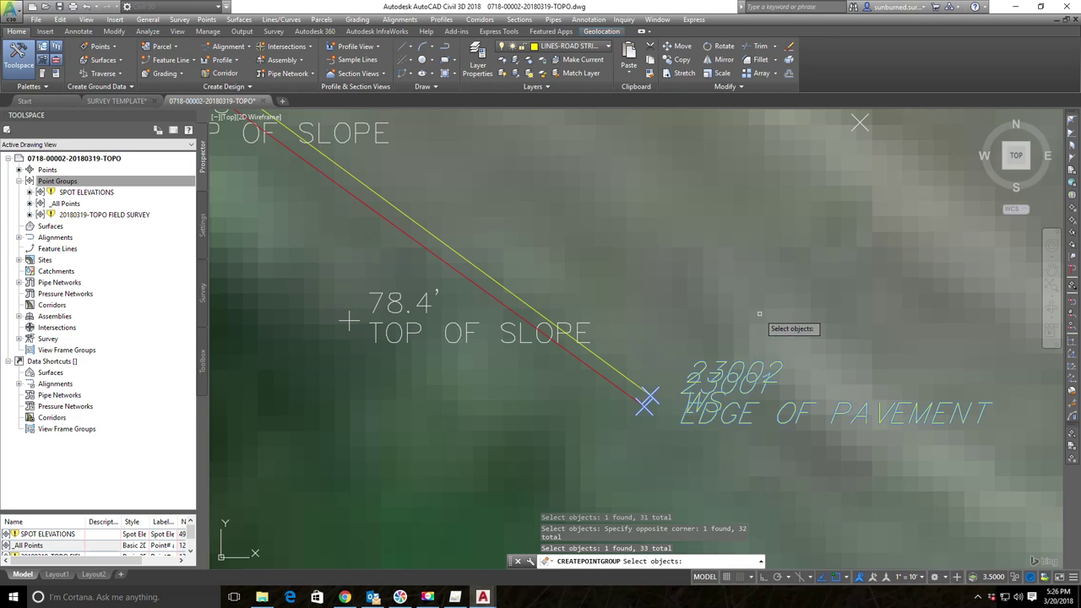
- Add points 23005 and 23006 at the southeast end of the northeast road side to the selection
{"action": "scroll", "coordinate": [733, 365], "scroll_direction": "down", "scroll_amount": 3}
{"action": "scroll", "coordinate": [768, 321], "scroll_direction": "up", "scroll_amount": 5}
{"action": "left_click", "coordinate": [717, 283]}
{"action": "left_click", "coordinate": [796, 247]}
{"action": "scroll", "coordinate": [779, 228], "scroll_direction": "down", "scroll_amount": 3}
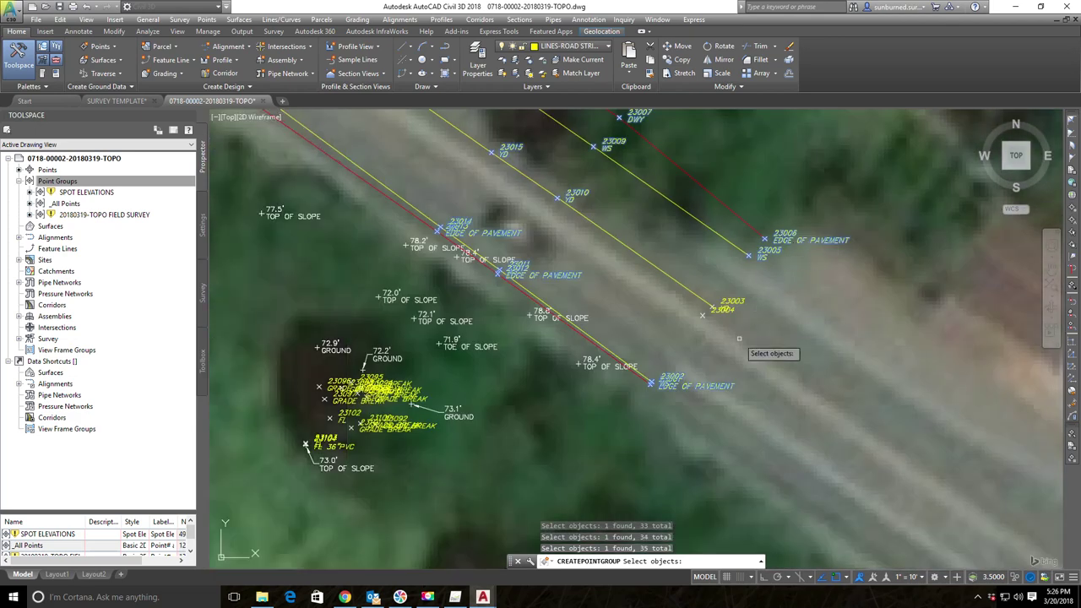
- Add YD point 23003 to the selection, finish selecting and apply the included point numbers to the INVISIBLE group
{"action": "scroll", "coordinate": [723, 327], "scroll_direction": "up", "scroll_amount": 8}
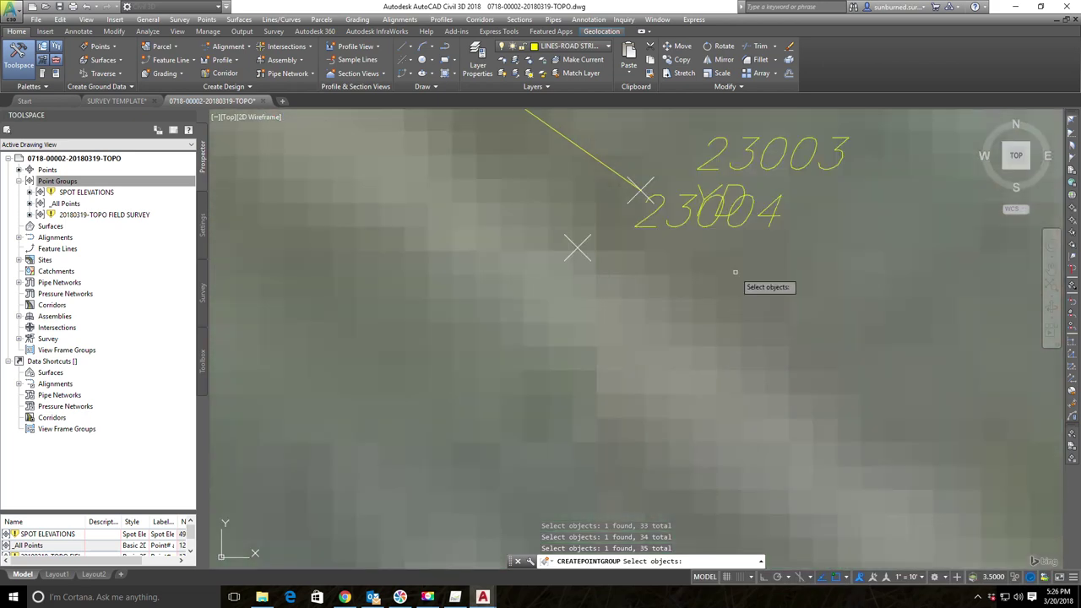
{"action": "left_click", "coordinate": [711, 172]}
{"action": "left_click", "coordinate": [685, 144]}
{"action": "scroll", "coordinate": [701, 163], "scroll_direction": "down", "scroll_amount": 8}
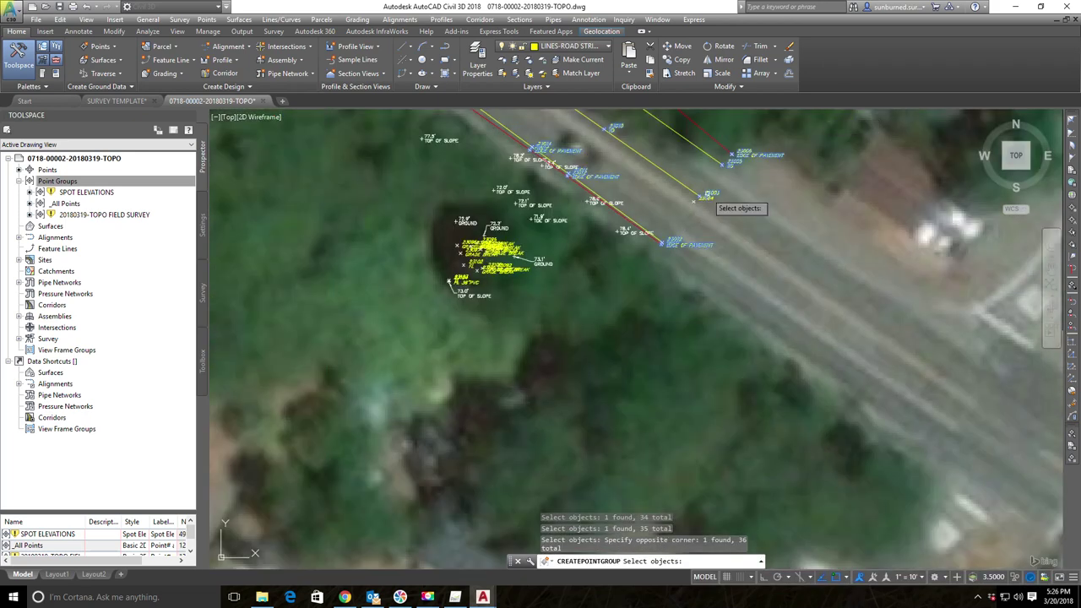
{"action": "key", "text": "Return"}
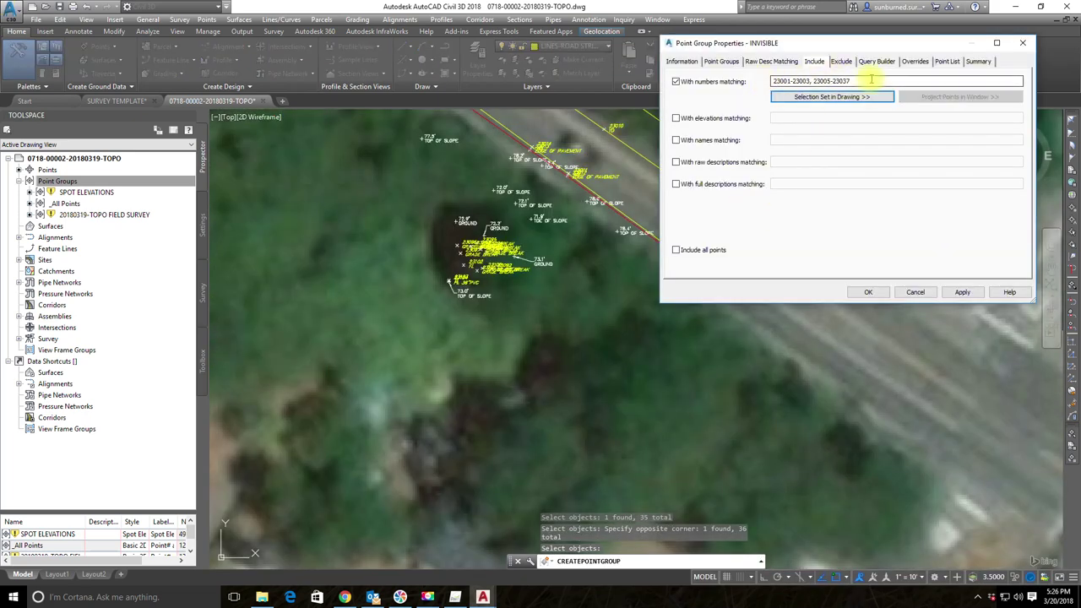
{"action": "left_click", "coordinate": [963, 292]}
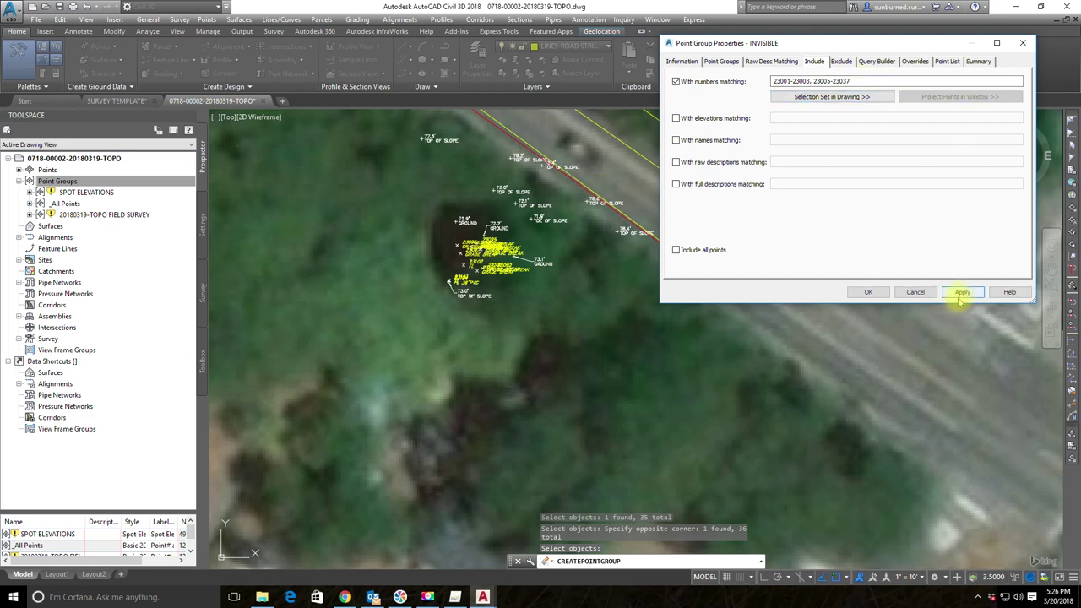
- Accept the INVISIBLE point group's properties and check the road lines at the northwest end
{"action": "left_click", "coordinate": [871, 295]}
{"action": "middle_click_drag", "start_coordinate": [222, 181], "coordinate": [615, 530]}
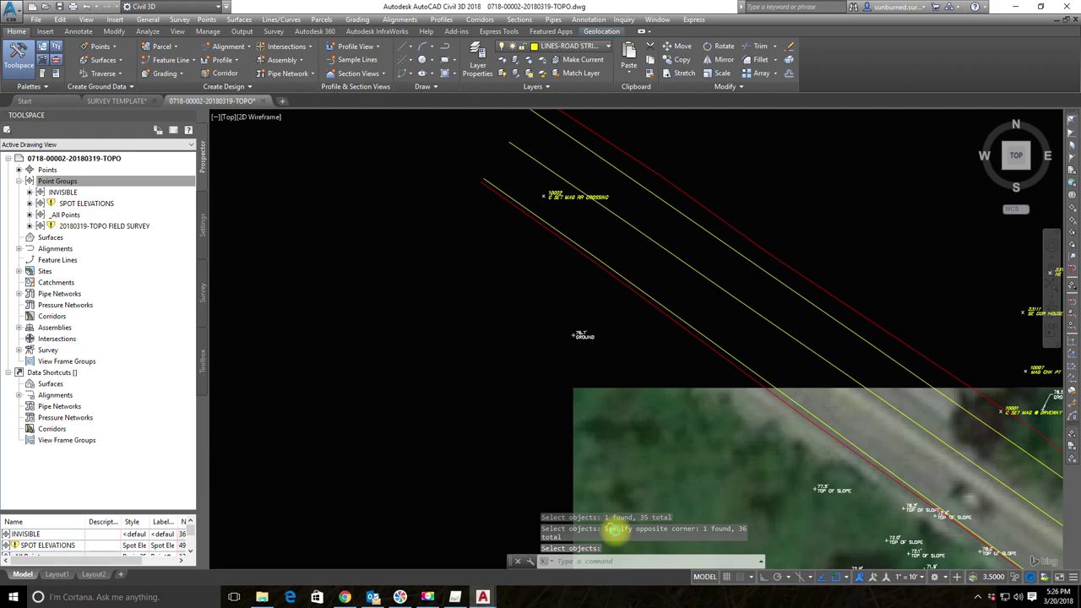
{"action": "scroll", "coordinate": [634, 173], "scroll_direction": "up", "scroll_amount": 3}
{"action": "middle_click_drag", "start_coordinate": [601, 181], "coordinate": [680, 301]}
{"action": "scroll", "coordinate": [596, 247], "scroll_direction": "down", "scroll_amount": 2}
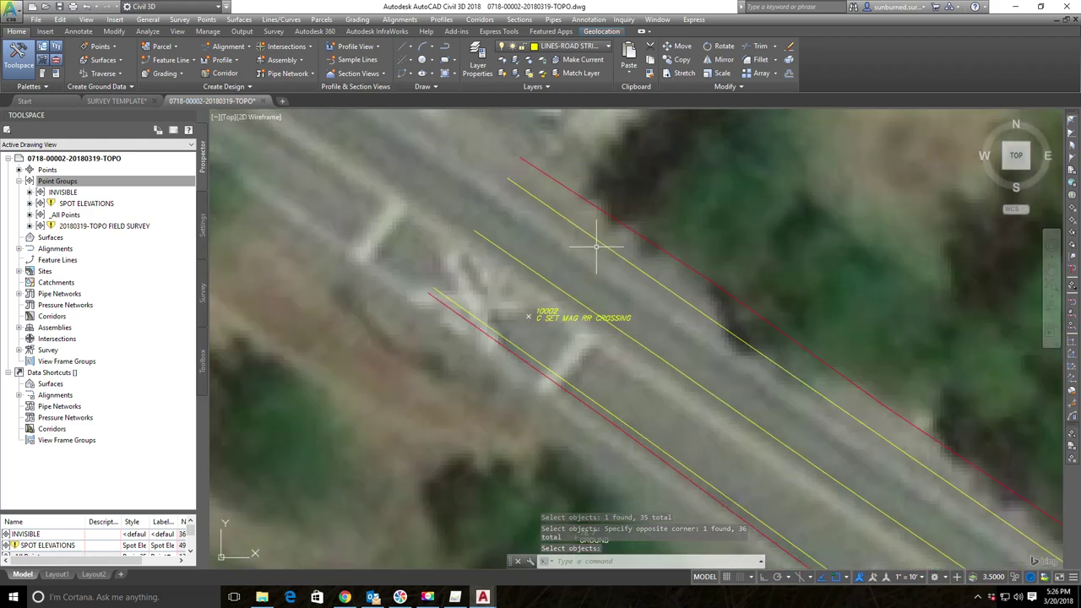
- Move the 78.2' and adjacent 78.4' TOP OF SLOPE labels off the road edge, to the west and southwest of their points
{"action": "mouse_move", "coordinate": [757, 449]}
{"action": "middle_mouse_down"}
{"action": "mouse_move", "coordinate": [509, 219]}
{"action": "mouse_move", "coordinate": [645, 287]}
{"action": "mouse_move", "coordinate": [698, 278]}
{"action": "mouse_move", "coordinate": [740, 319]}
{"action": "middle_mouse_up"}
{"action": "scroll", "coordinate": [567, 253], "scroll_direction": "up", "scroll_amount": 2}
{"action": "mouse_move", "coordinate": [518, 208]}
{"action": "middle_mouse_down"}
{"action": "mouse_move", "coordinate": [702, 242]}
{"action": "mouse_move", "coordinate": [729, 152]}
{"action": "mouse_move", "coordinate": [727, 316]}
{"action": "middle_mouse_up"}
{"action": "scroll", "coordinate": [727, 287], "scroll_direction": "up", "scroll_amount": 2}
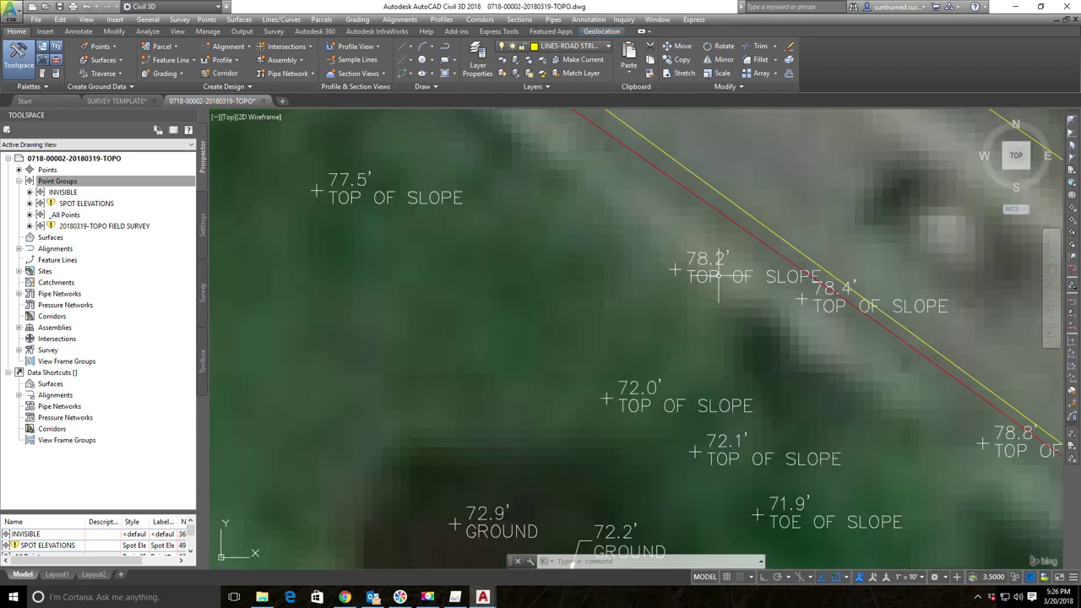
{"action": "left_click", "coordinate": [680, 261]}
{"action": "left_click", "coordinate": [675, 261]}
{"action": "left_click", "coordinate": [632, 272]}
{"action": "key", "text": "Escape"}
{"action": "left_click", "coordinate": [800, 294]}
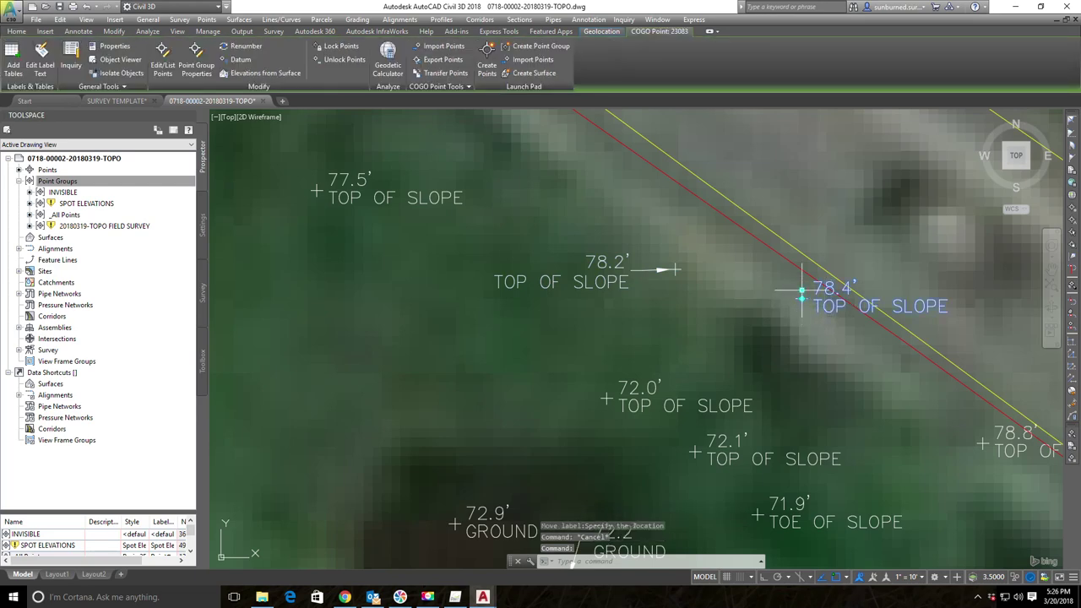
{"action": "left_click", "coordinate": [802, 290]}
{"action": "left_click", "coordinate": [757, 320]}
{"action": "key", "text": "Escape"}
- Move the 78.8' TOP OF SLOPE label southwest of its point and the southeasternmost 78.4' TOP OF SLOPE label southeast of its point
{"action": "middle_click_drag", "start_coordinate": [926, 402], "coordinate": [652, 174]}
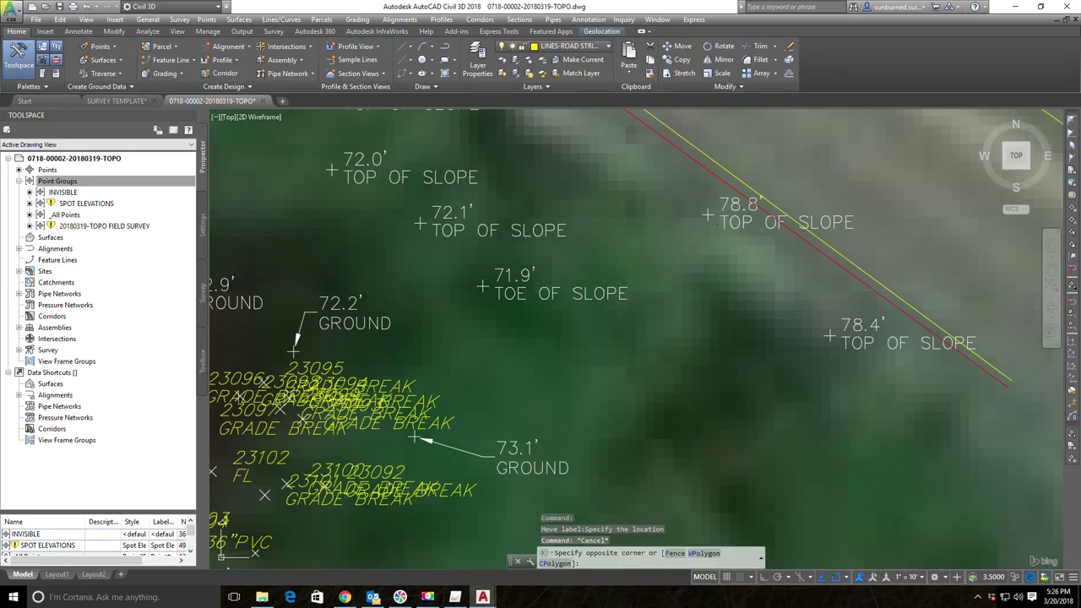
{"action": "left_click", "coordinate": [706, 211]}
{"action": "left_click", "coordinate": [708, 206]}
{"action": "left_click", "coordinate": [692, 247]}
{"action": "key", "text": "Escape"}
{"action": "left_click", "coordinate": [830, 336]}
{"action": "left_click", "coordinate": [831, 329]}
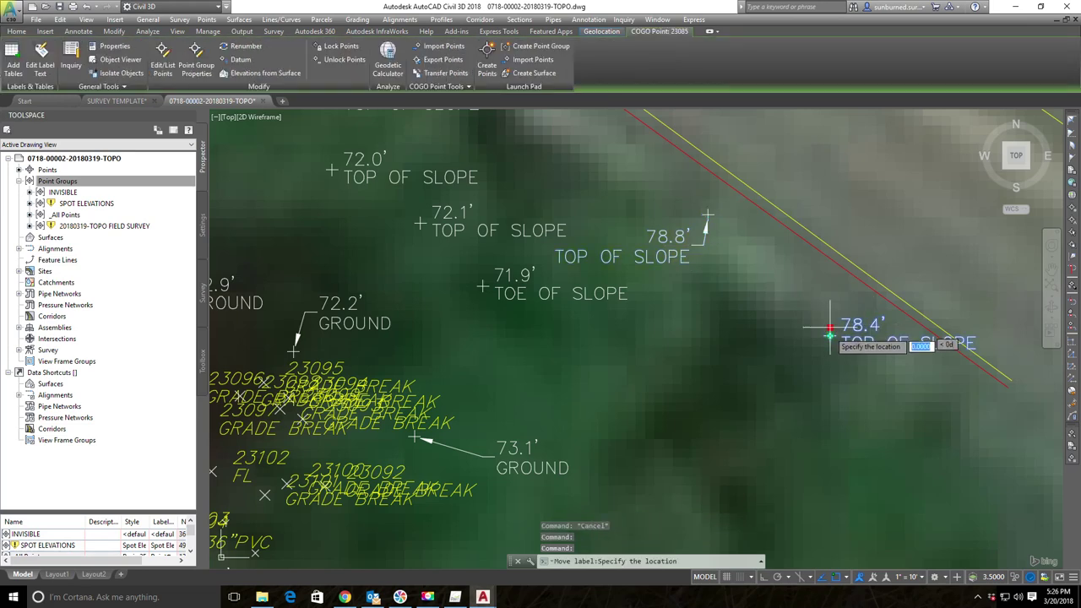
{"action": "left_click", "coordinate": [880, 414]}
{"action": "key", "text": "Escape"}
- Review the labels and linework along the road and examine point 23004 near the southeast end of the striping
{"action": "scroll", "coordinate": [835, 318], "scroll_direction": "down", "scroll_amount": 2}
{"action": "middle_click_drag", "start_coordinate": [870, 286], "coordinate": [762, 437]}
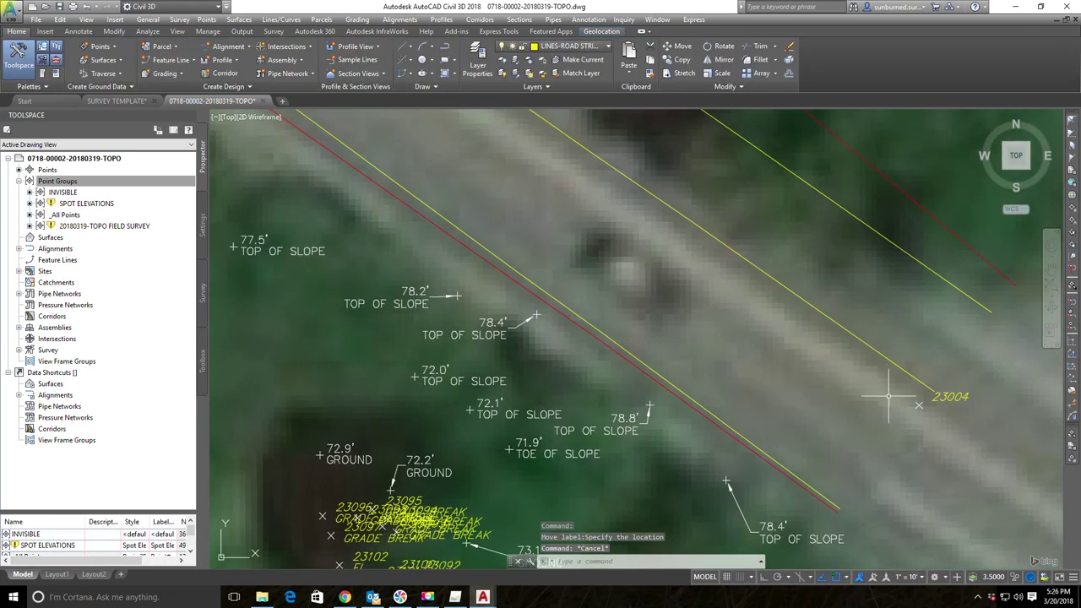
{"action": "scroll", "coordinate": [547, 361], "scroll_direction": "down", "scroll_amount": 4}
{"action": "middle_click_drag", "start_coordinate": [351, 334], "coordinate": [544, 329]}
{"action": "middle_click_drag", "start_coordinate": [431, 206], "coordinate": [595, 368]}
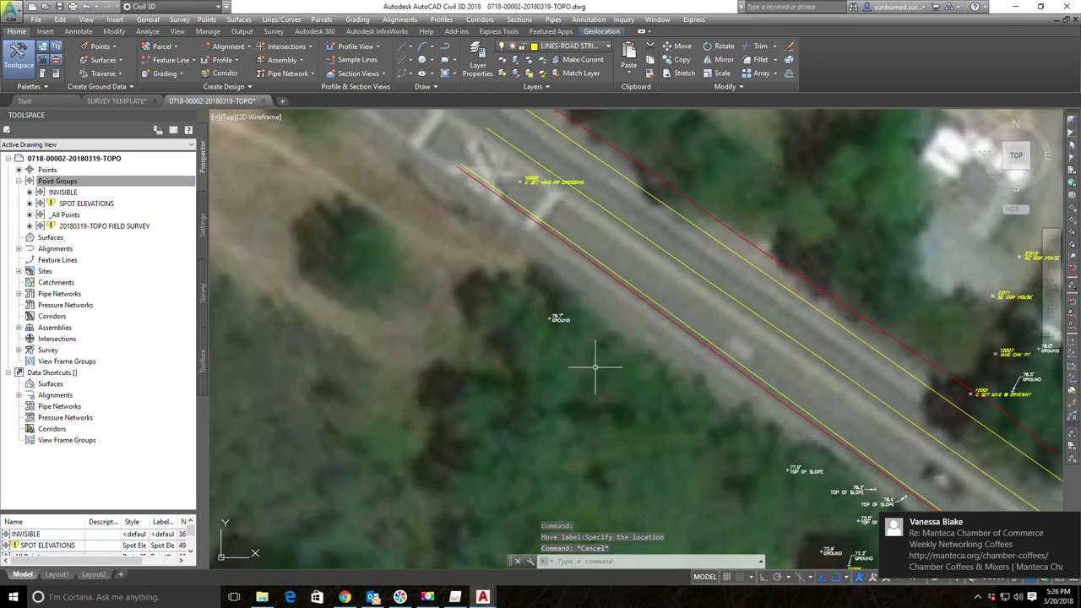
{"action": "scroll", "coordinate": [423, 194], "scroll_direction": "down", "scroll_amount": 2}
{"action": "scroll", "coordinate": [743, 366], "scroll_direction": "up", "scroll_amount": 5}
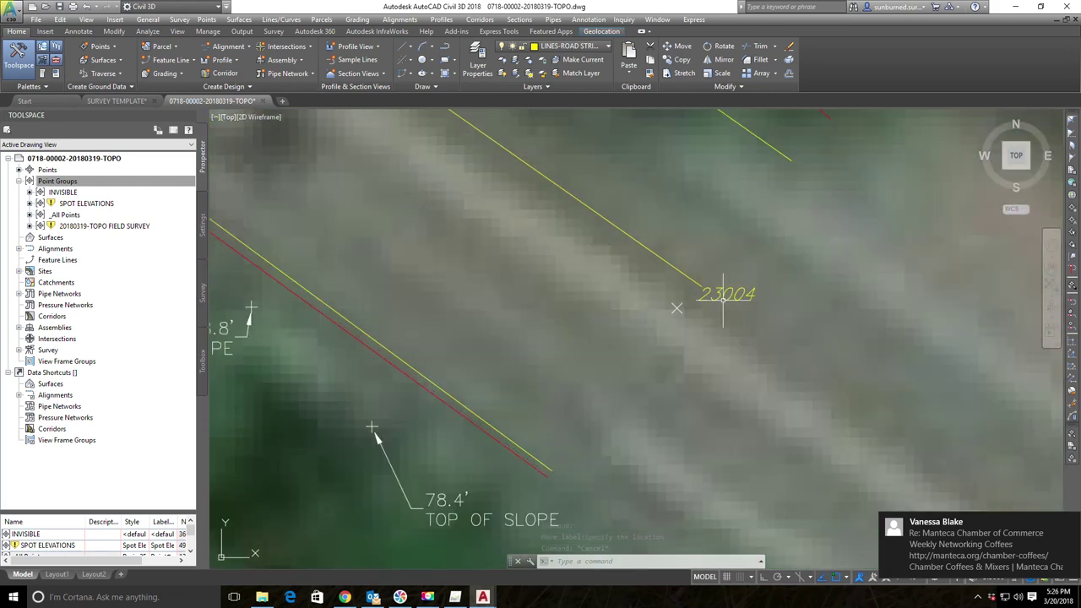
{"action": "left_click", "coordinate": [733, 295]}
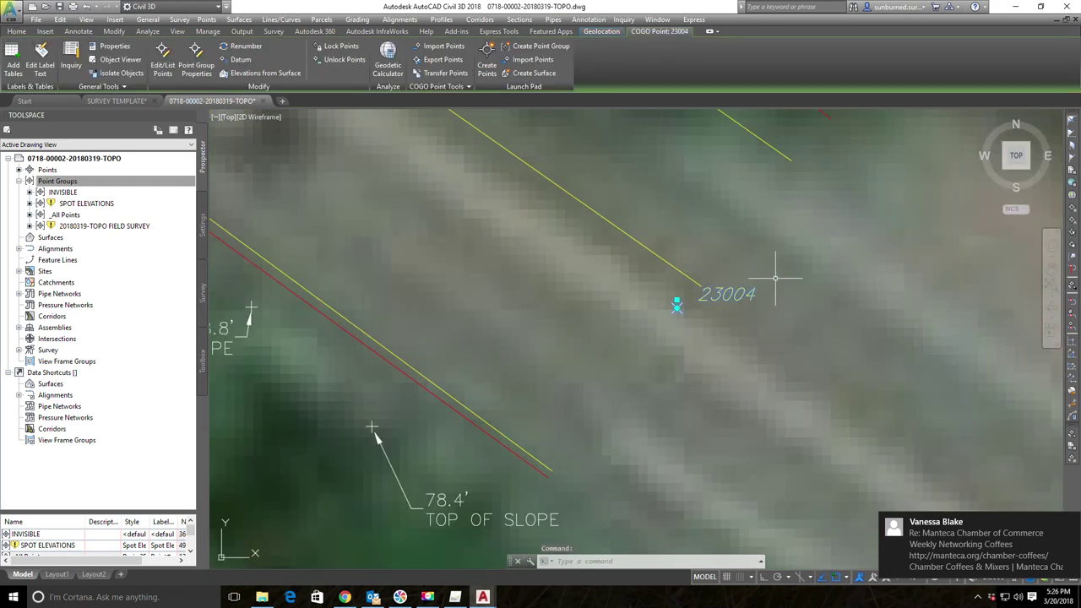
{"action": "scroll", "coordinate": [735, 295], "scroll_direction": "down", "scroll_amount": 3}
{"action": "middle_click_drag", "start_coordinate": [703, 295], "coordinate": [732, 406]}
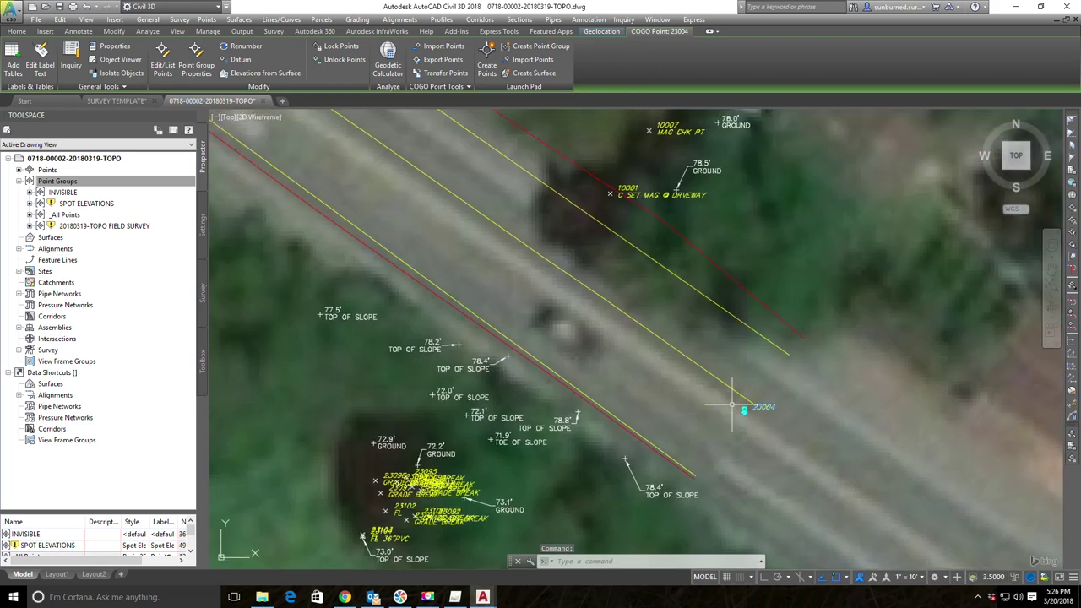
{"action": "middle_click_drag", "start_coordinate": [686, 278], "coordinate": [767, 400]}
{"action": "key", "text": "Escape"}
{"action": "key", "text": "Escape"}
{"action": "middle_click_drag", "start_coordinate": [814, 297], "coordinate": [834, 362]}
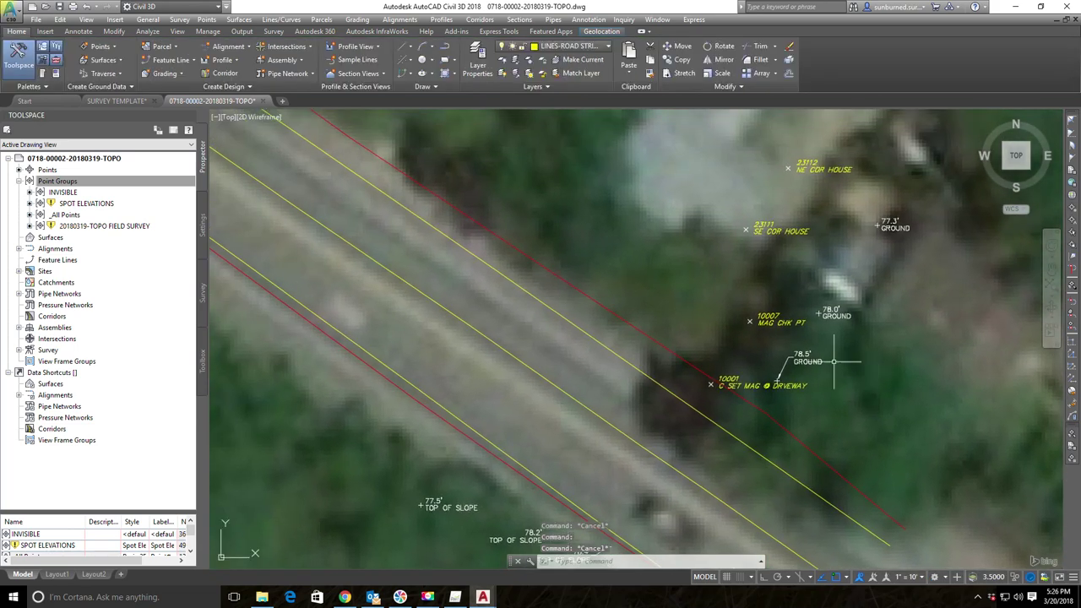
- Inspect the points around the driveway and the cluster of grade break and flowline points southwest of the road
{"action": "scroll", "coordinate": [737, 389], "scroll_direction": "up", "scroll_amount": 4}
{"action": "scroll", "coordinate": [708, 382], "scroll_direction": "down", "scroll_amount": 5}
{"action": "mouse_move", "coordinate": [388, 267]}
{"action": "middle_mouse_down"}
{"action": "mouse_move", "coordinate": [766, 429]}
{"action": "mouse_move", "coordinate": [585, 202]}
{"action": "middle_mouse_up"}
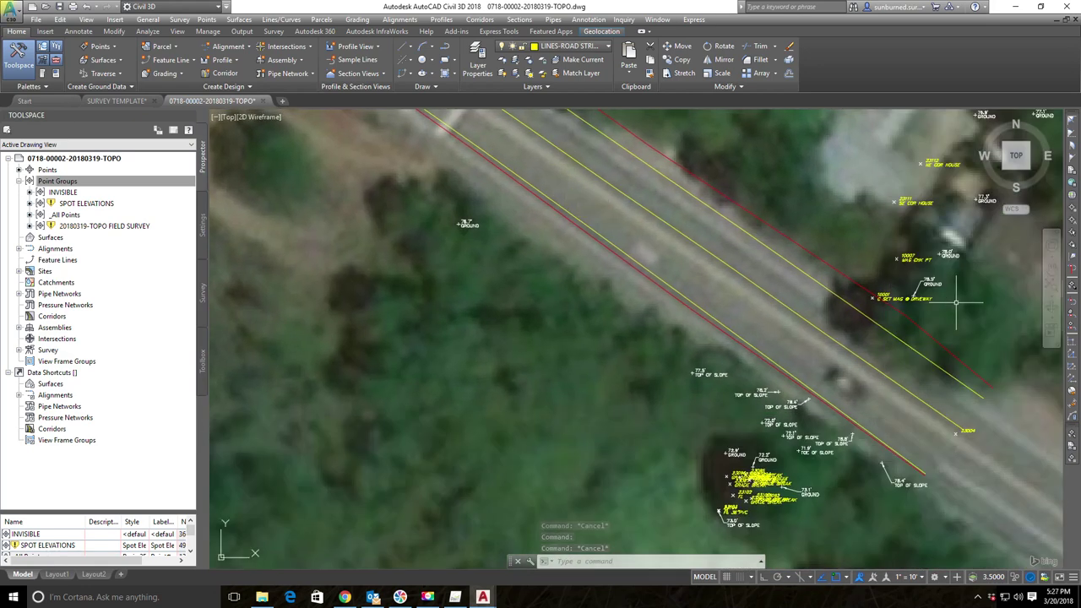
{"action": "scroll", "coordinate": [912, 287], "scroll_direction": "up", "scroll_amount": 5}
{"action": "scroll", "coordinate": [811, 299], "scroll_direction": "down", "scroll_amount": 2}
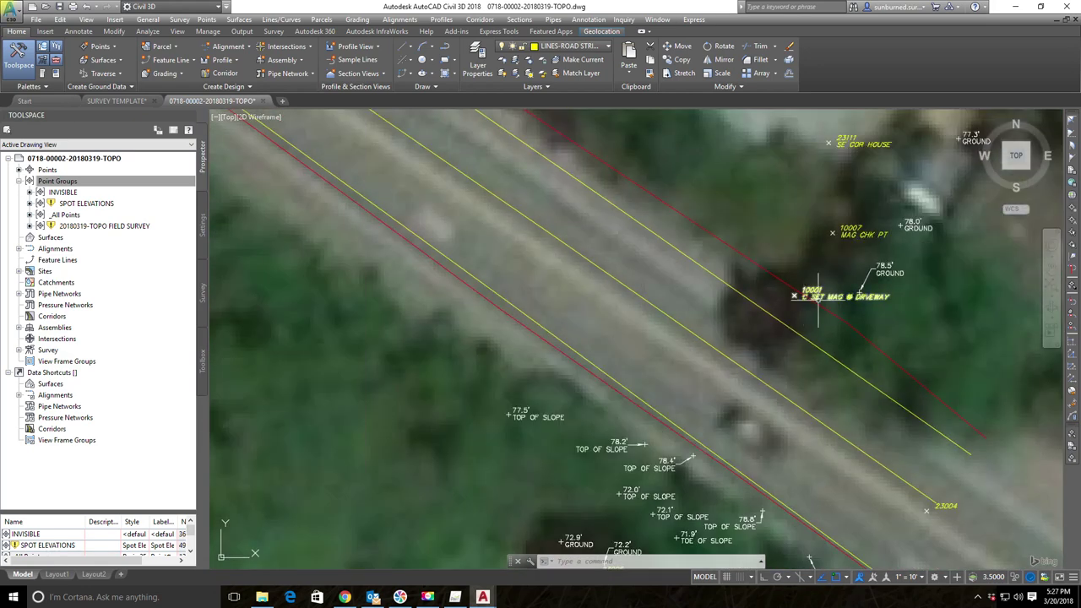
{"action": "scroll", "coordinate": [789, 360], "scroll_direction": "down", "scroll_amount": 2}
{"action": "middle_click_drag", "start_coordinate": [789, 366], "coordinate": [704, 248]}
{"action": "scroll", "coordinate": [617, 415], "scroll_direction": "up", "scroll_amount": 5}
{"action": "mouse_move", "coordinate": [620, 417]}
{"action": "middle_mouse_down"}
{"action": "mouse_move", "coordinate": [651, 418]}
{"action": "mouse_move", "coordinate": [669, 380]}
{"action": "middle_mouse_up"}
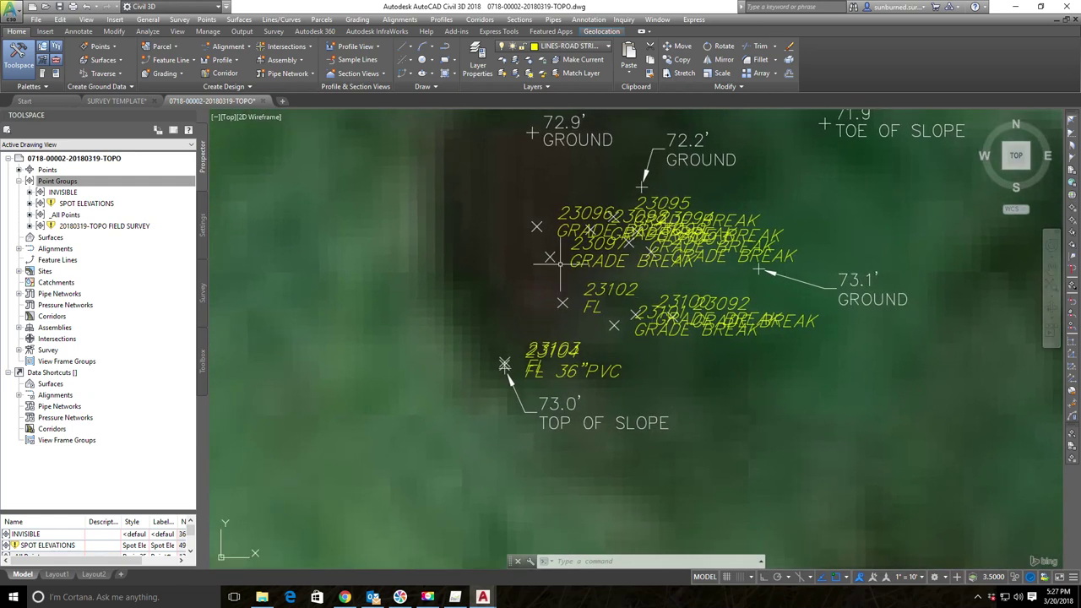
{"action": "scroll", "coordinate": [812, 196], "scroll_direction": "down", "scroll_amount": 7}
{"action": "middle_click_drag", "start_coordinate": [811, 197], "coordinate": [740, 288]}
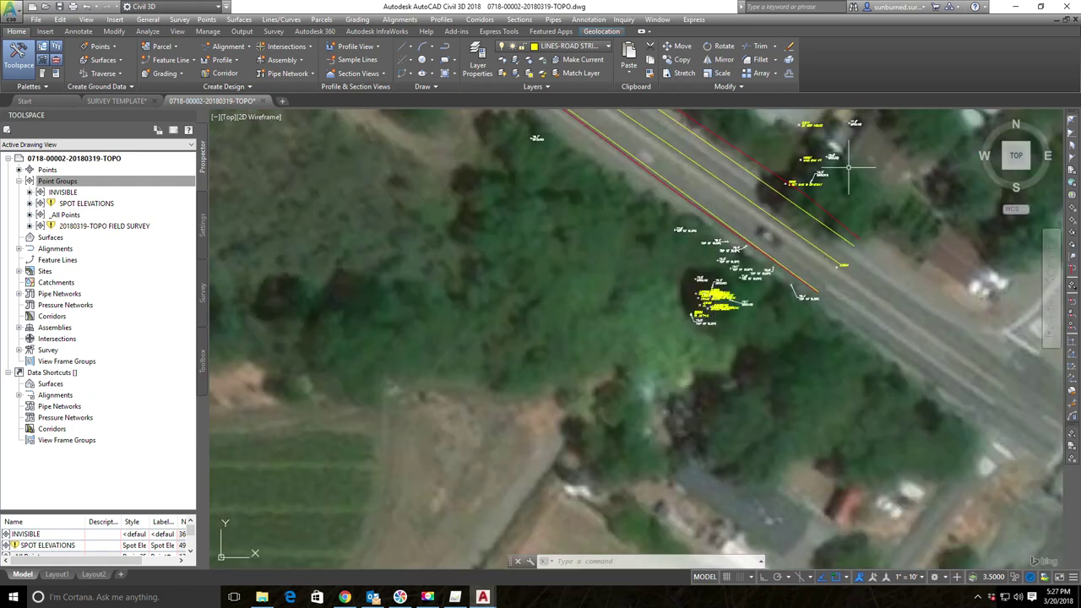
- Look over the rest of the topo area, from the northern edge of pavement points through the ground shots back to the road
{"action": "middle_click_drag", "start_coordinate": [843, 173], "coordinate": [697, 399]}
{"action": "middle_click_drag", "start_coordinate": [746, 258], "coordinate": [661, 490]}
{"action": "middle_click_drag", "start_coordinate": [642, 234], "coordinate": [557, 432]}
{"action": "scroll", "coordinate": [678, 217], "scroll_direction": "up", "scroll_amount": 4}
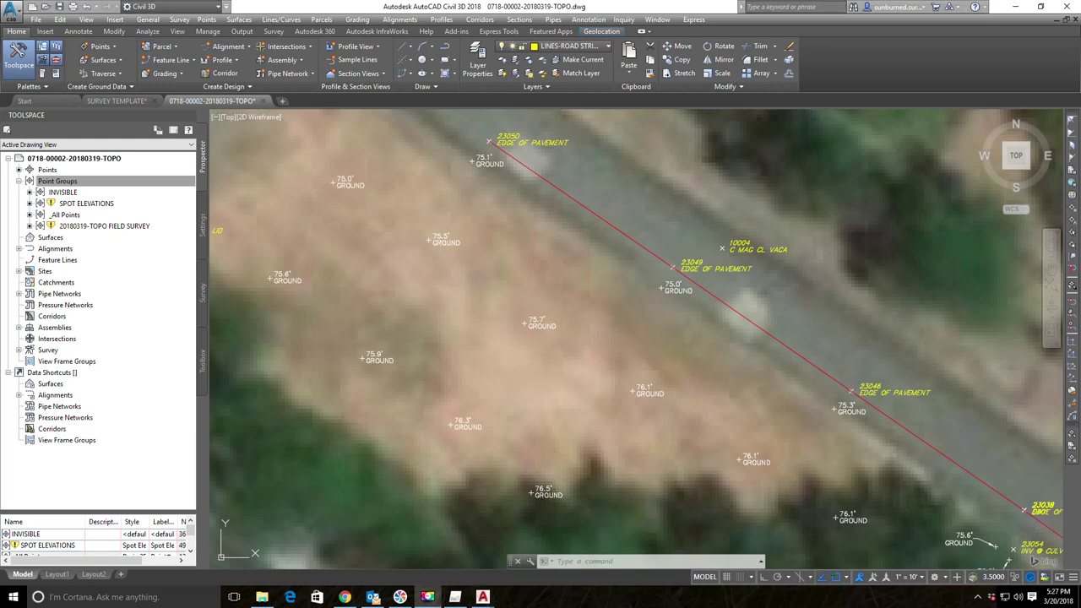
{"action": "scroll", "coordinate": [581, 217], "scroll_direction": "down", "scroll_amount": 2}
{"action": "middle_click_drag", "start_coordinate": [785, 433], "coordinate": [697, 243]}
{"action": "middle_click_drag", "start_coordinate": [790, 398], "coordinate": [809, 259]}
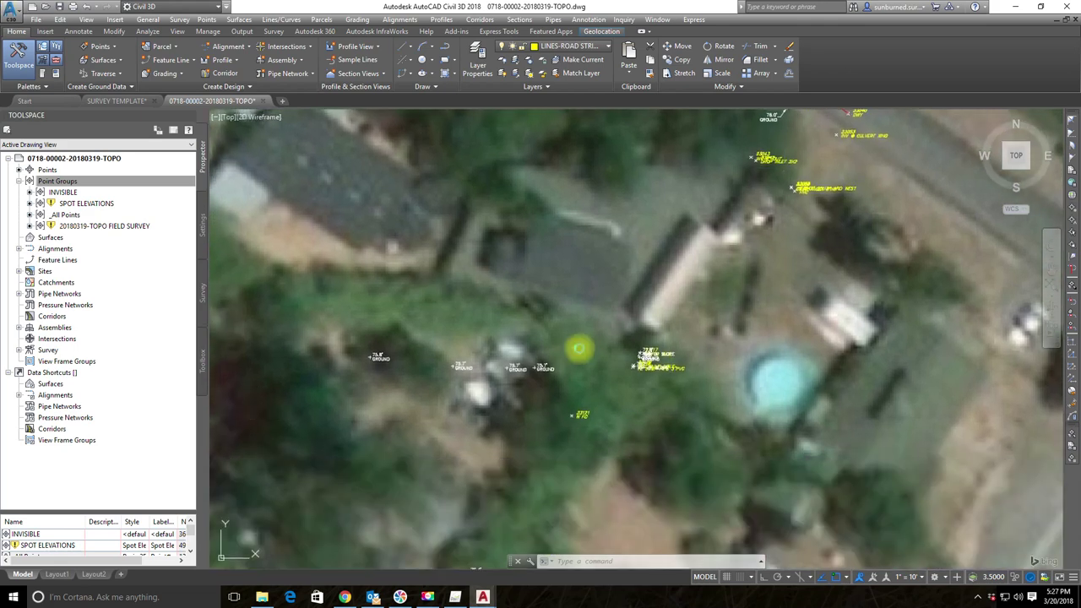
{"action": "middle_click_drag", "start_coordinate": [579, 350], "coordinate": [735, 251]}
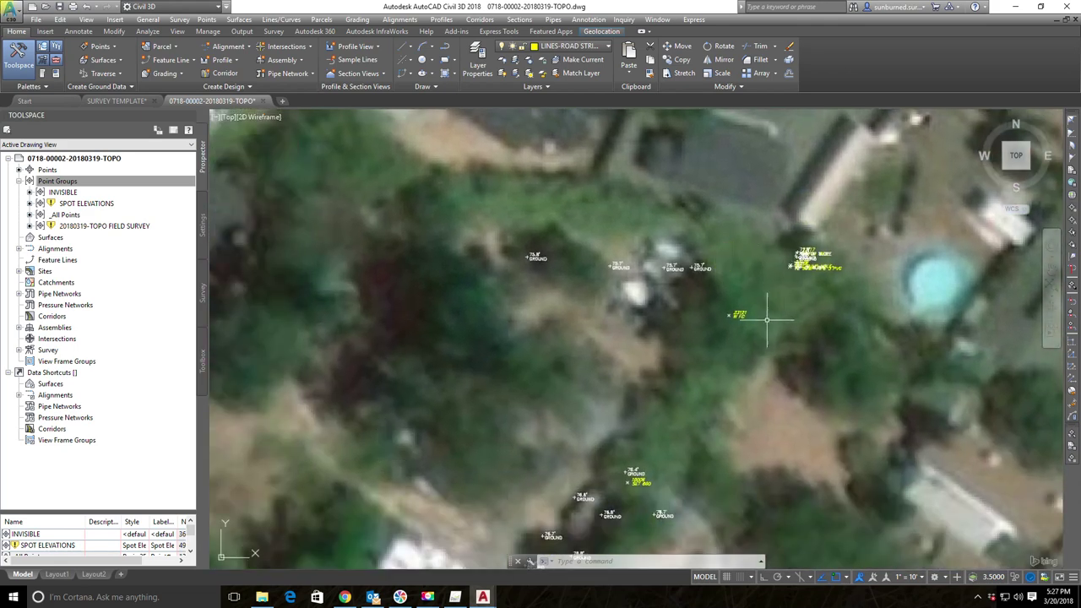
{"action": "middle_click_drag", "start_coordinate": [767, 319], "coordinate": [794, 178]}
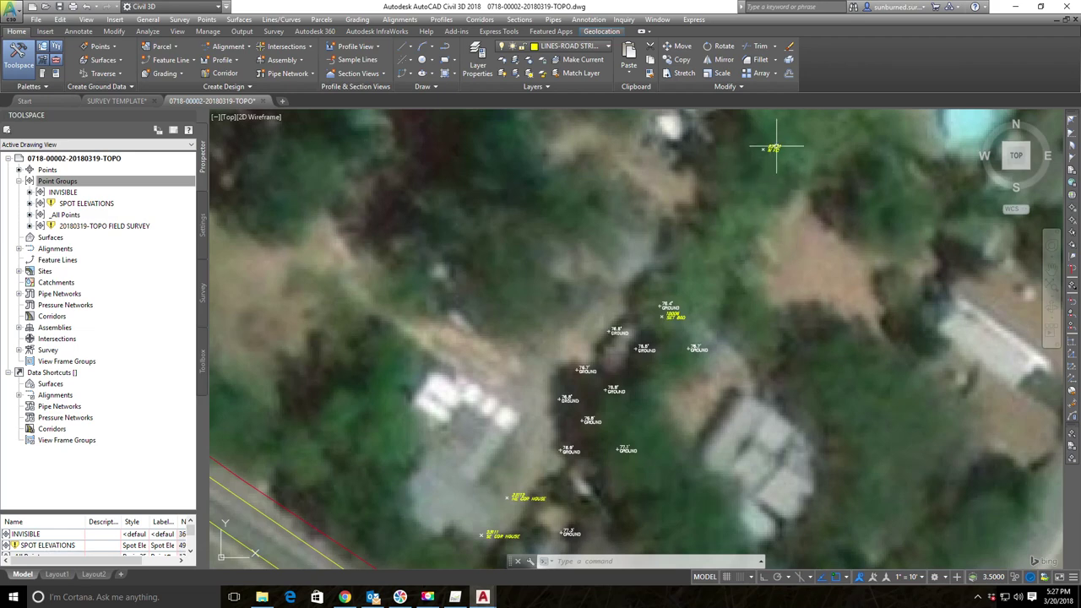
{"action": "middle_click_drag", "start_coordinate": [826, 368], "coordinate": [821, 110]}
{"action": "middle_click_drag", "start_coordinate": [760, 351], "coordinate": [810, 207]}
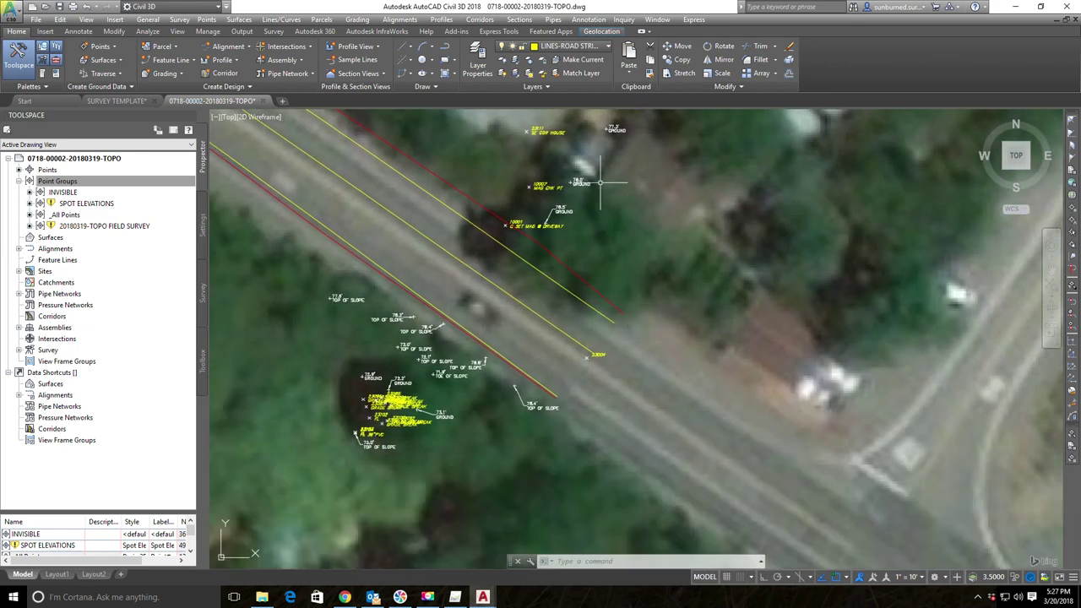
- Move the FL 36"PVC label of point 23104 southwest of its point to separate it from the overlapping labels
{"action": "scroll", "coordinate": [755, 282], "scroll_direction": "up", "scroll_amount": 8}
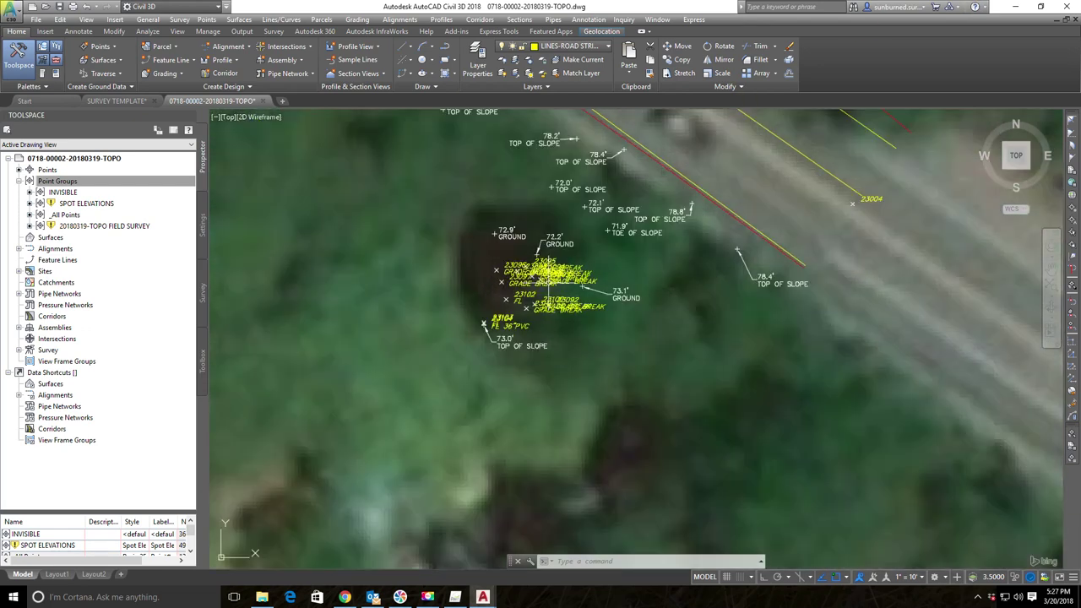
{"action": "scroll", "coordinate": [694, 326], "scroll_direction": "up", "scroll_amount": 2}
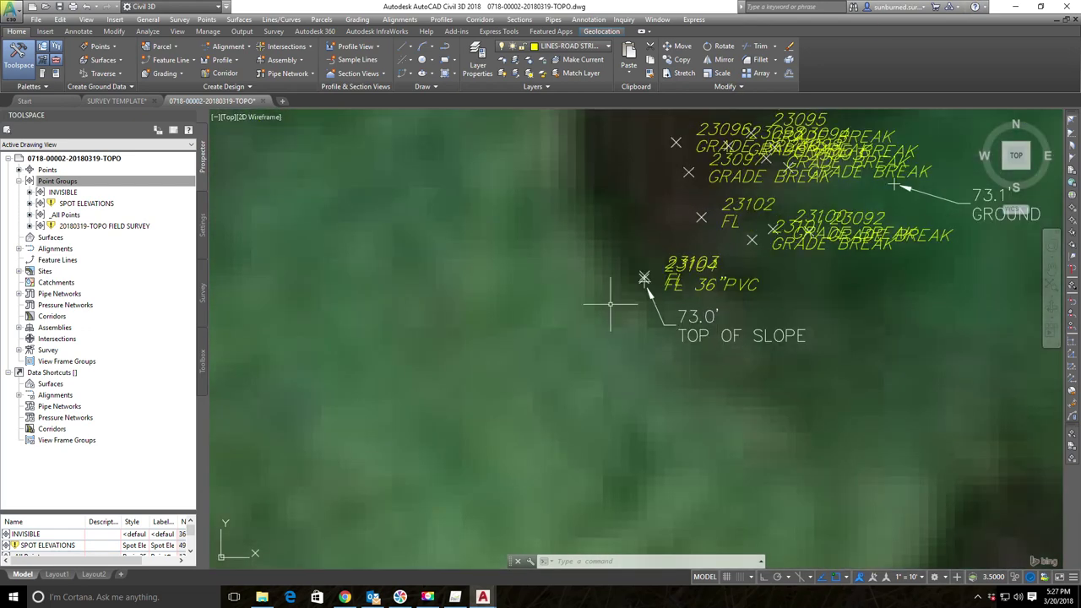
{"action": "middle_click_drag", "start_coordinate": [777, 321], "coordinate": [775, 377]}
{"action": "left_click", "coordinate": [643, 331]}
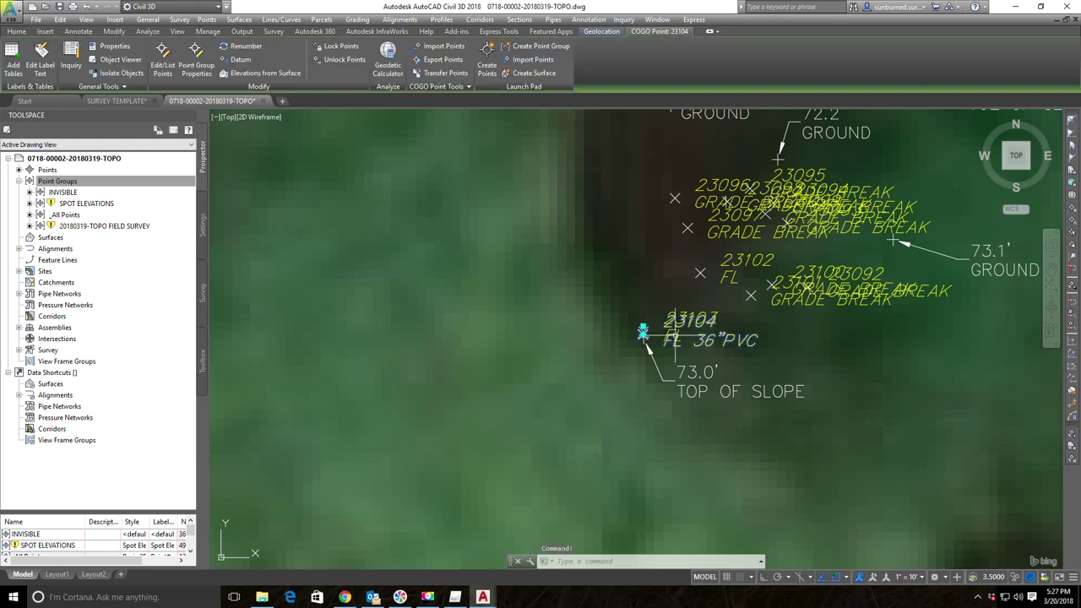
{"action": "left_click", "coordinate": [643, 327]}
{"action": "left_click", "coordinate": [568, 405]}
{"action": "key", "text": "Escape"}
- Move the FL label of point 23103 northwest of its marker and erase that point
{"action": "left_click", "coordinate": [669, 325]}
{"action": "left_click", "coordinate": [643, 324]}
{"action": "left_click", "coordinate": [555, 271]}
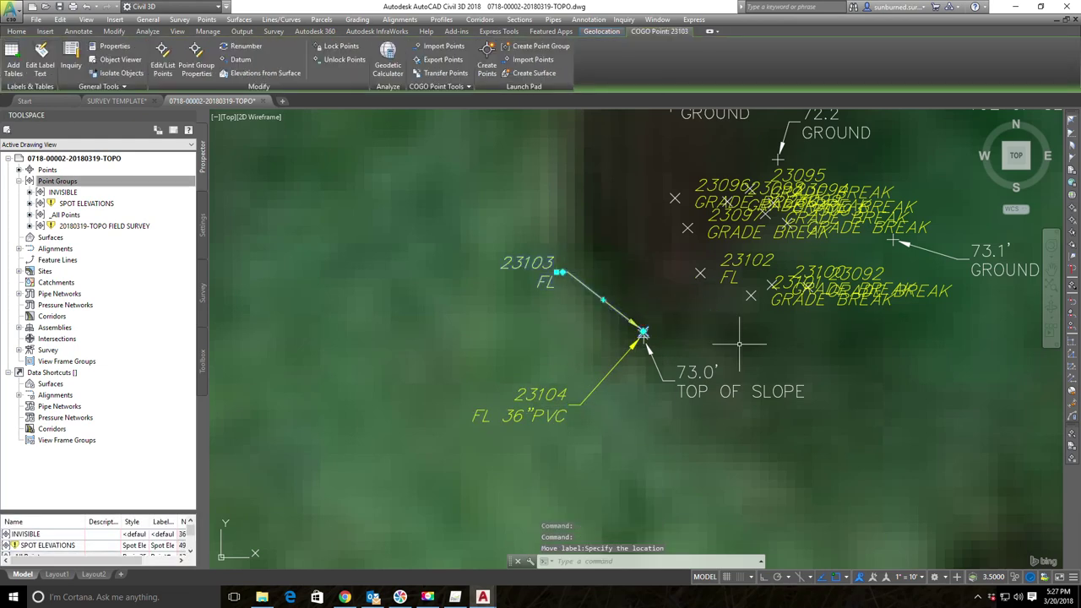
{"action": "key", "text": "Escape"}
{"action": "left_click", "coordinate": [565, 318]}
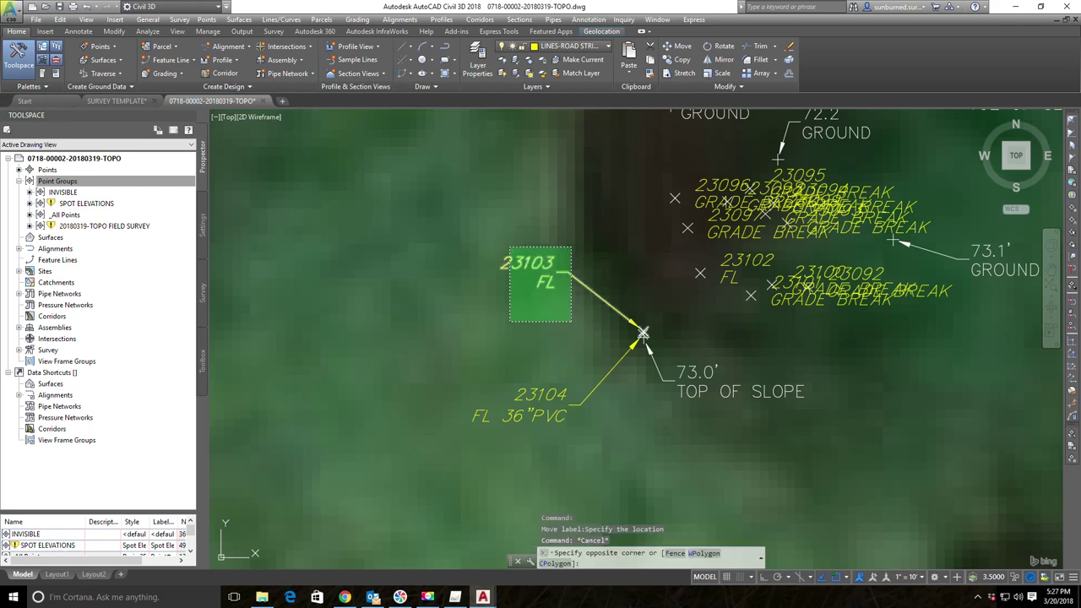
{"action": "left_click", "coordinate": [514, 236]}
{"action": "key", "text": "Delete"}
- Reposition the label of point 23104 to the northwest of its marker
{"action": "left_click", "coordinate": [588, 434]}
{"action": "left_click", "coordinate": [535, 314]}
{"action": "left_click", "coordinate": [568, 405]}
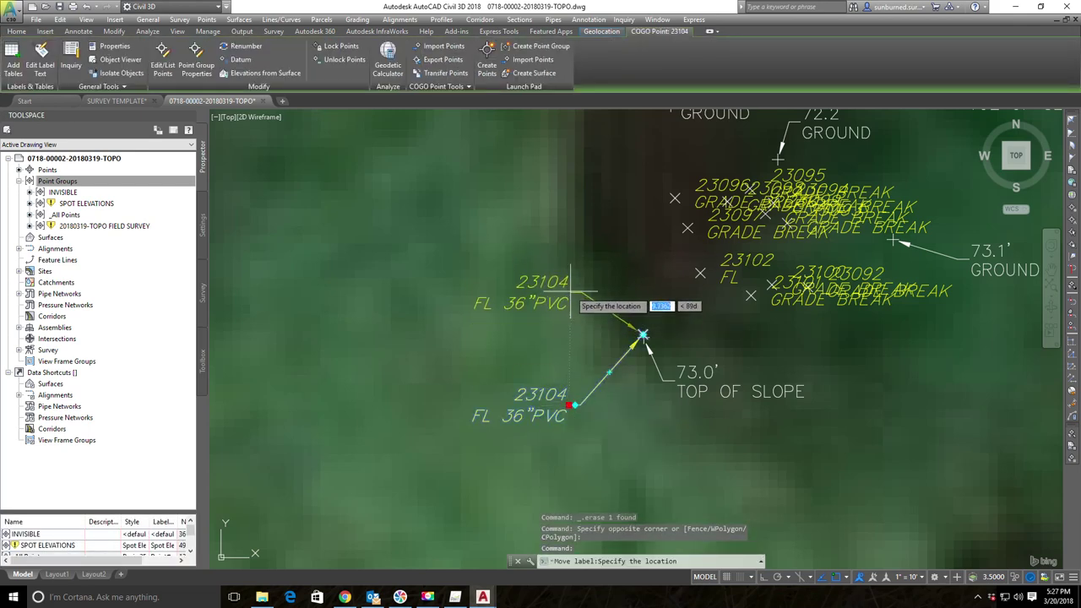
{"action": "left_click", "coordinate": [570, 290]}
{"action": "key", "text": "Escape"}
- Change the raw description of point 23104 to FLOWLINE OF 36 INCH PIPE in its properties
{"action": "scroll", "coordinate": [559, 314], "scroll_direction": "up", "scroll_amount": 2}
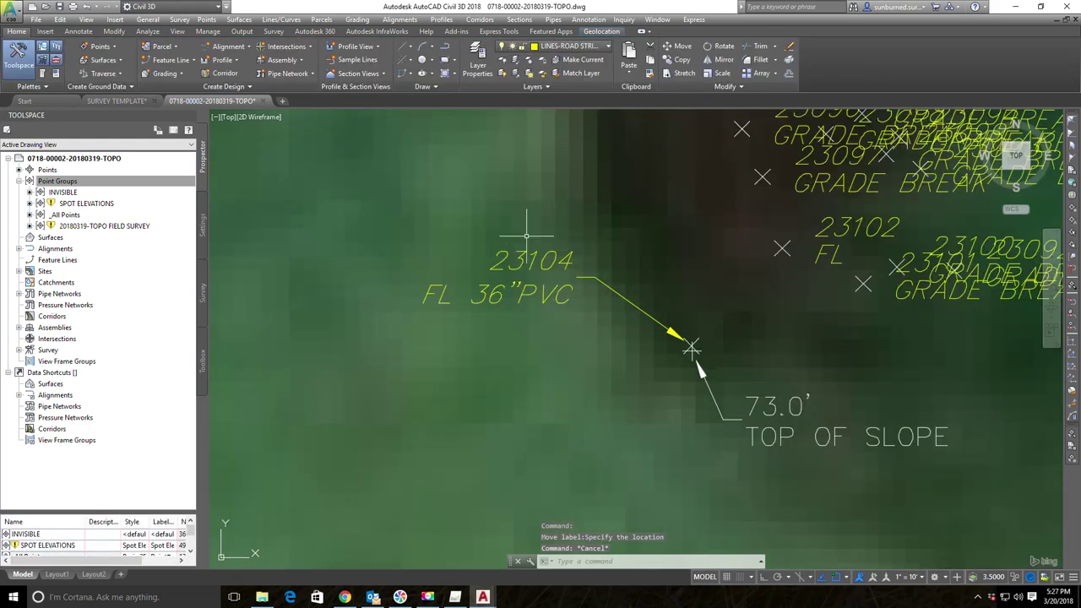
{"action": "left_click", "coordinate": [542, 298]}
{"action": "right_click", "coordinate": [545, 286]}
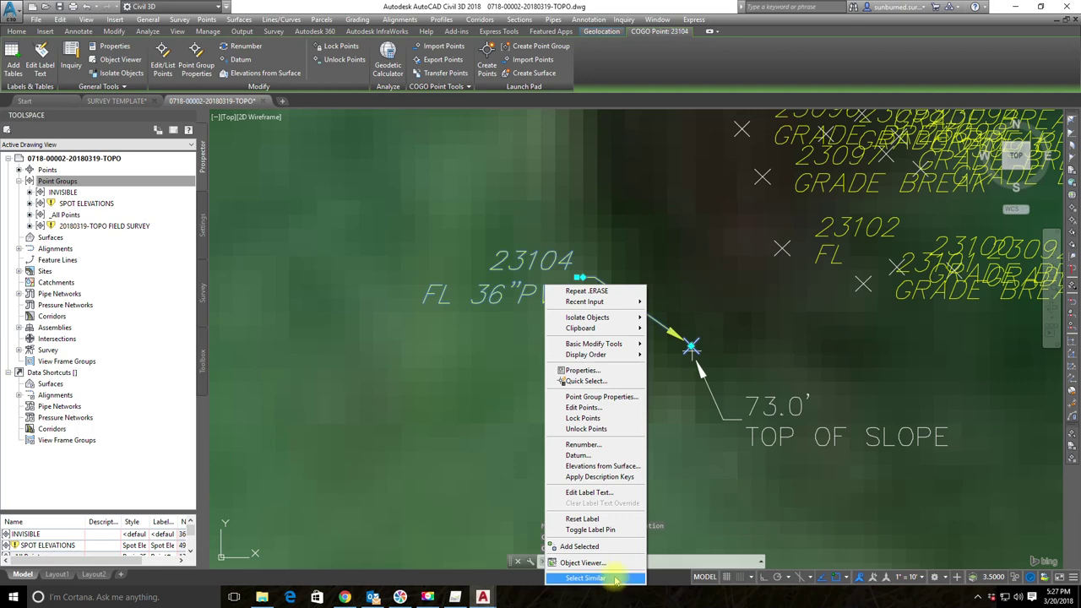
{"action": "left_click", "coordinate": [581, 370]}
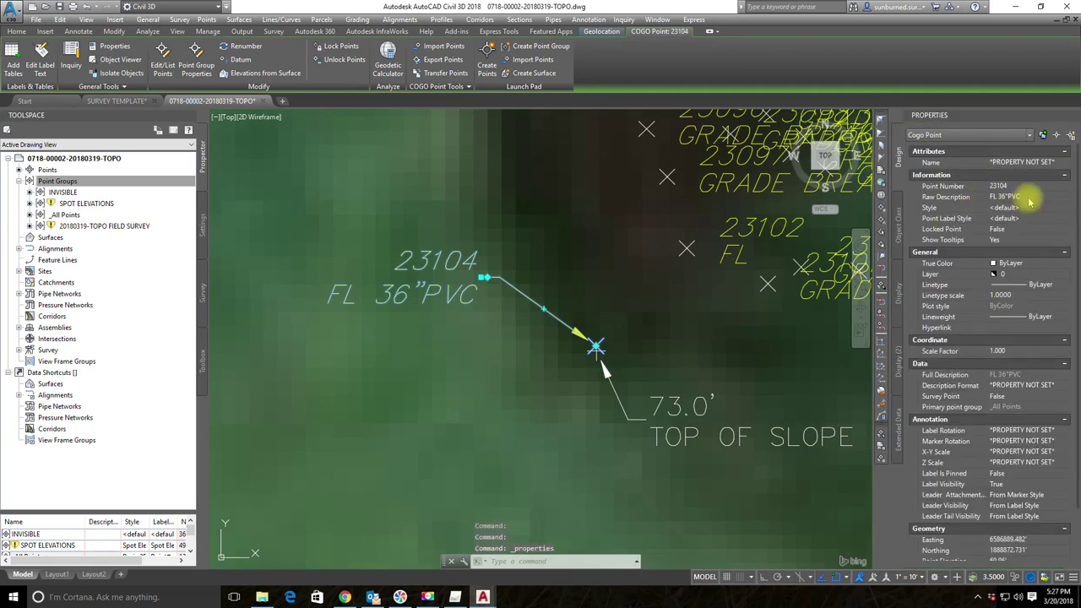
{"action": "left_click", "coordinate": [1013, 196]}
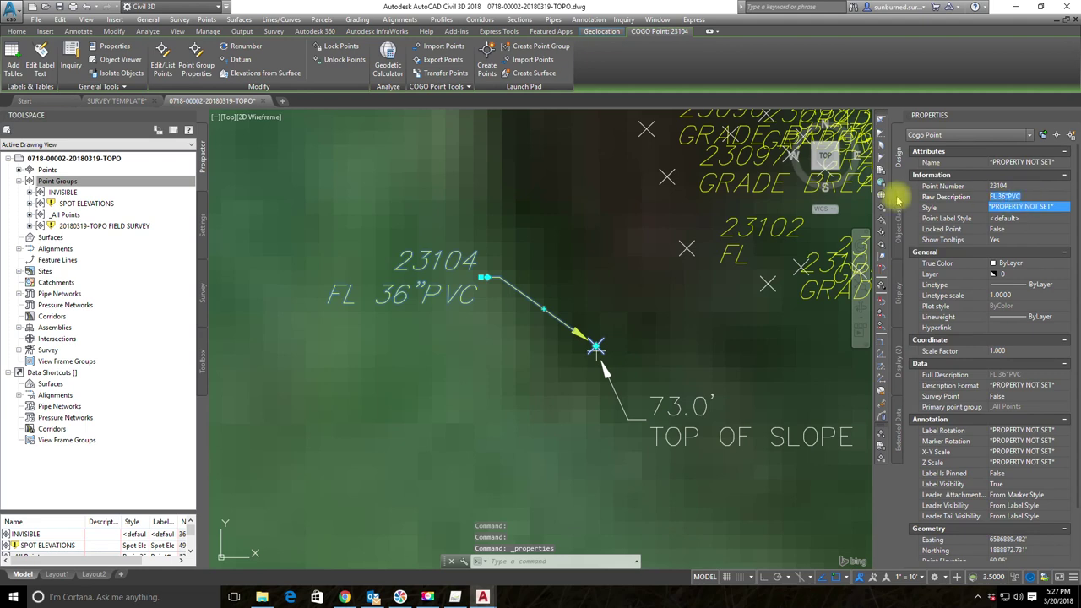
{"action": "type", "text": "FLOWLINE OF"}
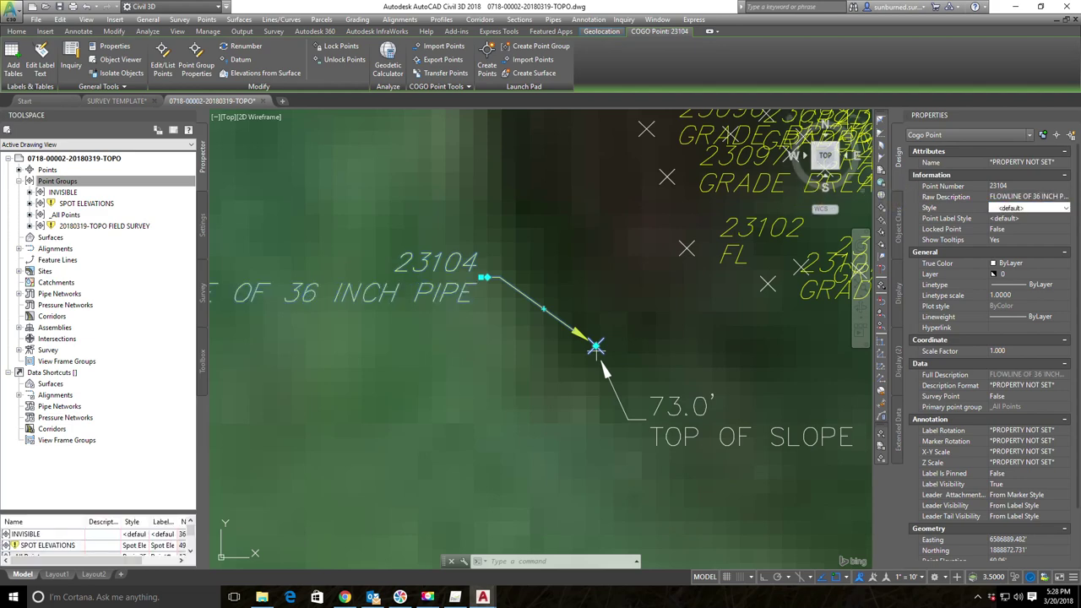
{"action": "scroll", "coordinate": [558, 288], "scroll_direction": "down", "scroll_amount": 2}
{"action": "key", "text": "Escape"}
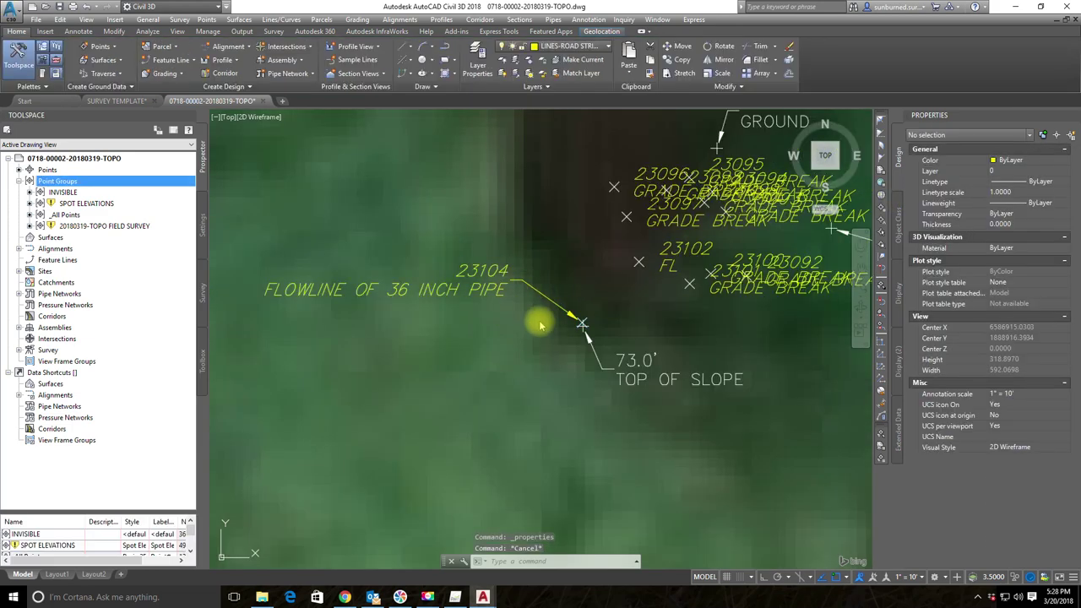
- Move the GRADE BREAK label of point 23096 northwest of its point, clear of the overlapping label cluster
{"action": "left_click", "coordinate": [562, 309]}
{"action": "middle_click_drag", "start_coordinate": [624, 337], "coordinate": [575, 414]}
{"action": "key", "text": "Escape"}
{"action": "left_click", "coordinate": [619, 333]}
{"action": "key", "text": "Escape"}
{"action": "left_click", "coordinate": [562, 256]}
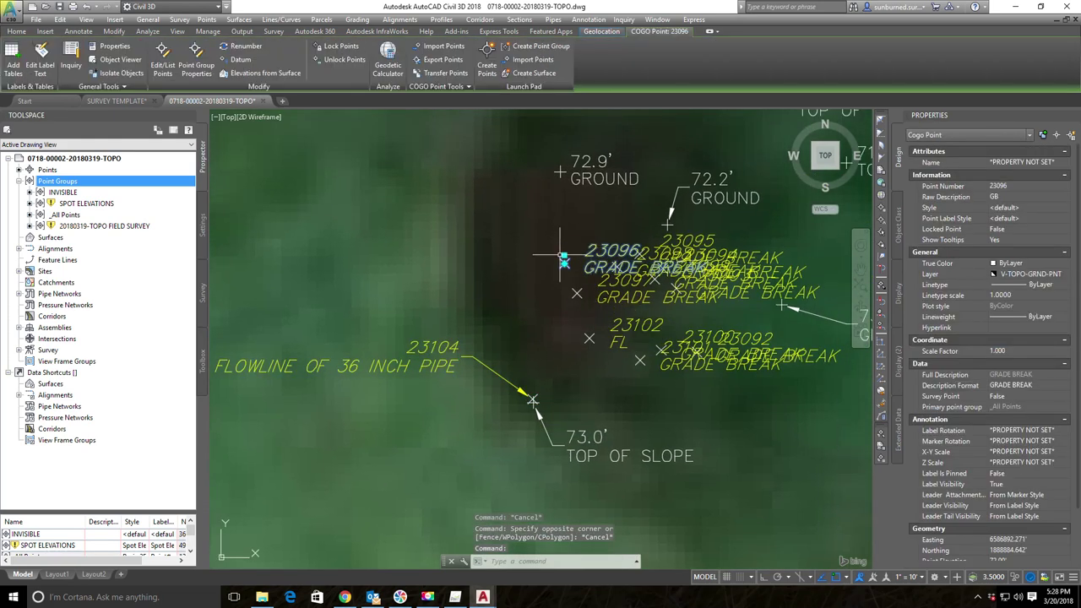
{"action": "left_click", "coordinate": [564, 255]}
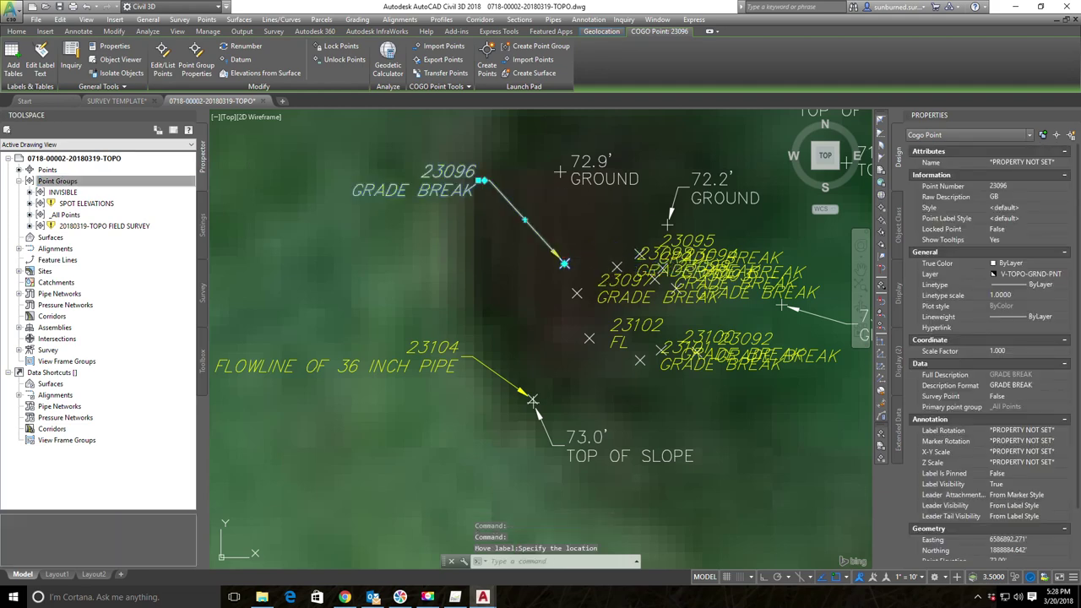
- Move the GRADE BREAK label of point 23097 northwest of its marker, below the label of point 23096
{"action": "left_click", "coordinate": [399, 176]}
{"action": "key", "text": "Escape"}
{"action": "left_click", "coordinate": [576, 291]}
{"action": "left_click", "coordinate": [577, 291]}
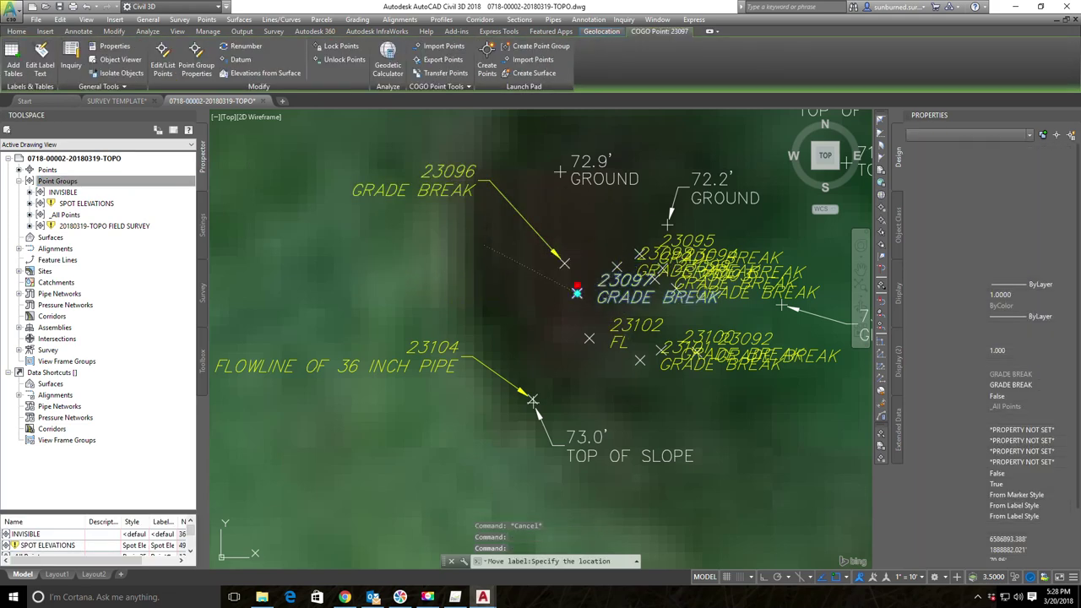
{"action": "left_click", "coordinate": [488, 245]}
{"action": "key", "text": "Escape"}
- Move the GRADE BREAK label of point 23101 southeast of its marker into clear space
{"action": "middle_click_drag", "start_coordinate": [711, 410], "coordinate": [613, 371]}
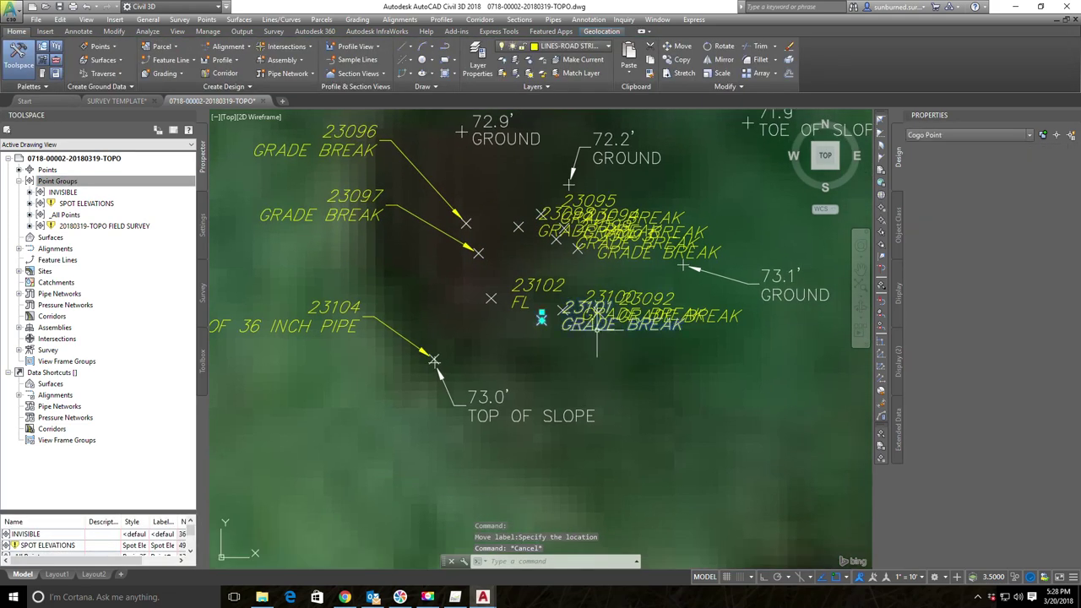
{"action": "left_click", "coordinate": [542, 320]}
{"action": "left_click", "coordinate": [541, 320]}
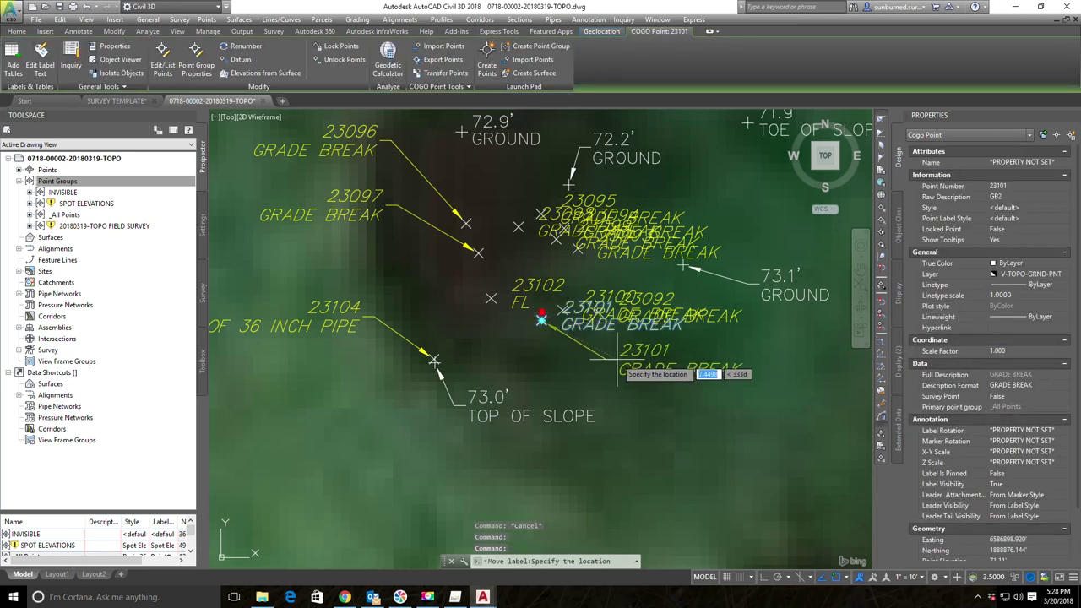
{"action": "left_click", "coordinate": [646, 390]}
{"action": "key", "text": "Escape"}
- Move the GRADE BREAK label of point 23100 southeast of its marker, between the labels of points 23092 and 23101
{"action": "left_click", "coordinate": [604, 308]}
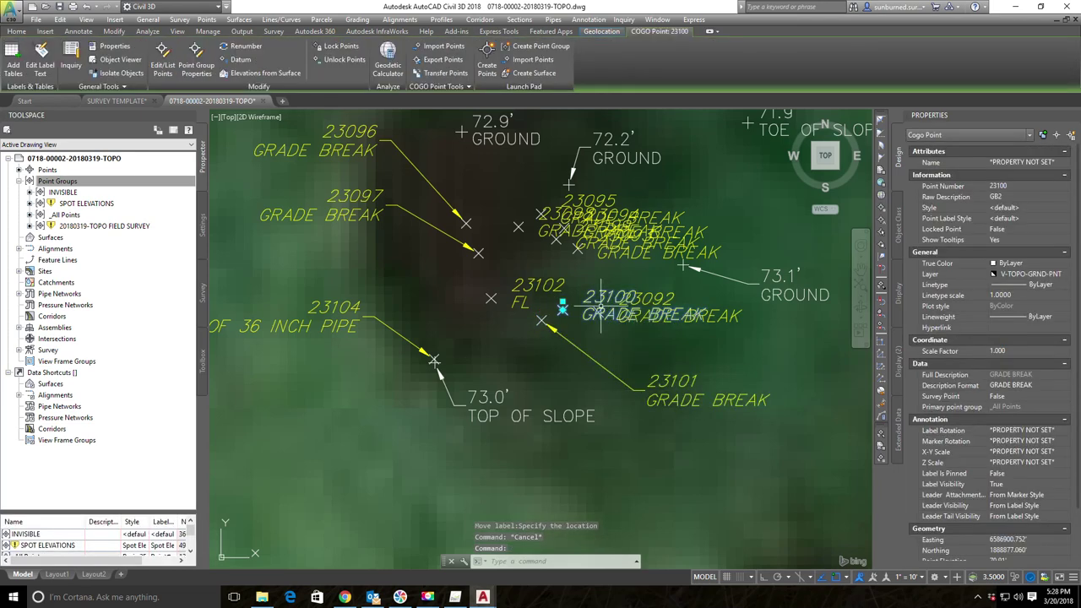
{"action": "left_click", "coordinate": [562, 301]}
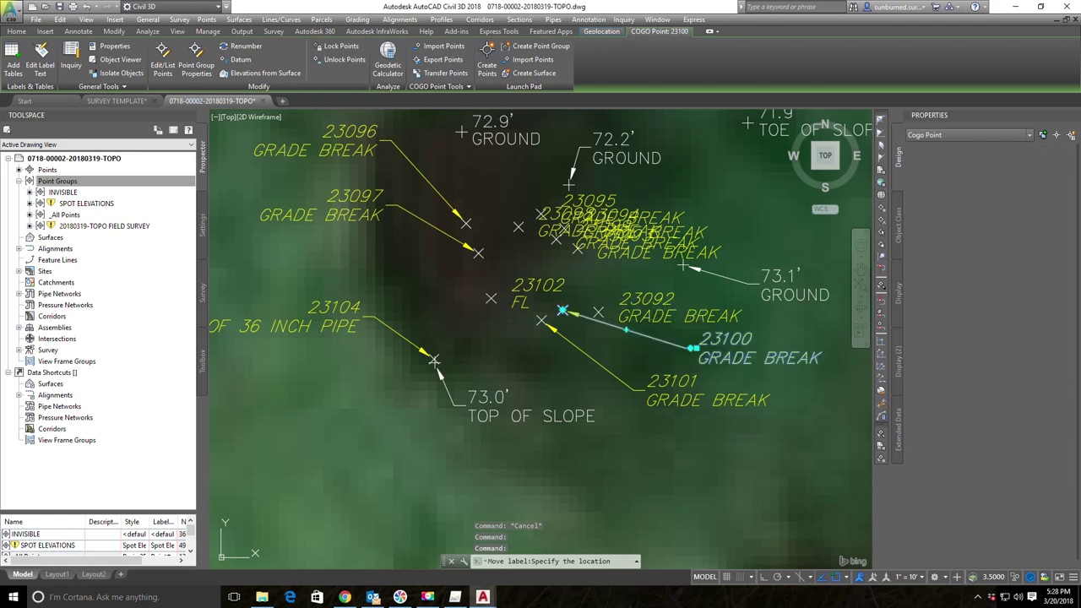
{"action": "key", "text": "Escape"}
{"action": "key", "text": "Escape"}
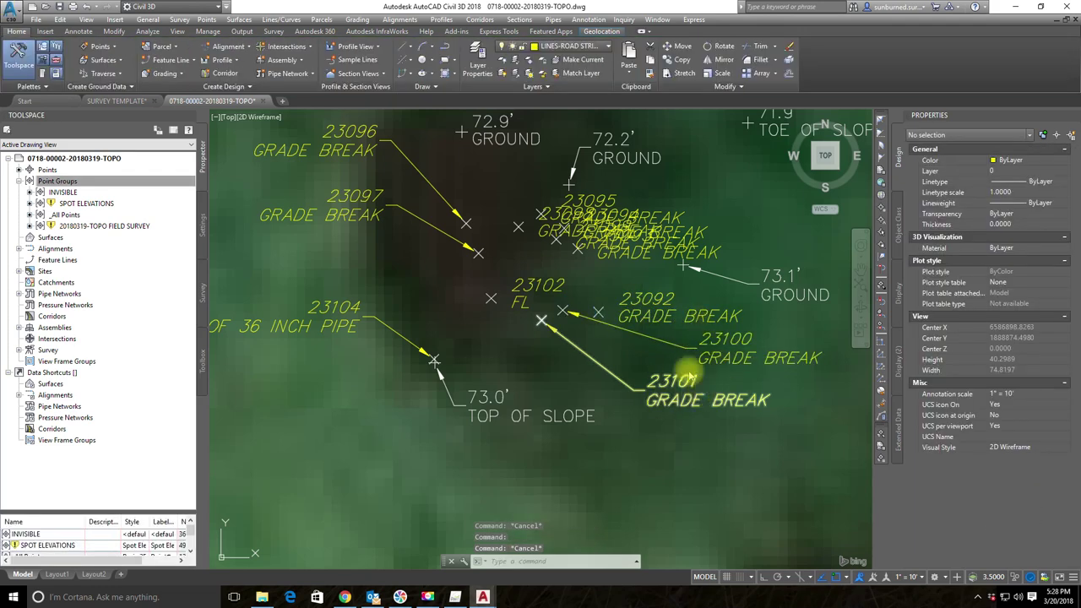
{"action": "left_click", "coordinate": [750, 372]}
{"action": "key", "text": "Escape"}
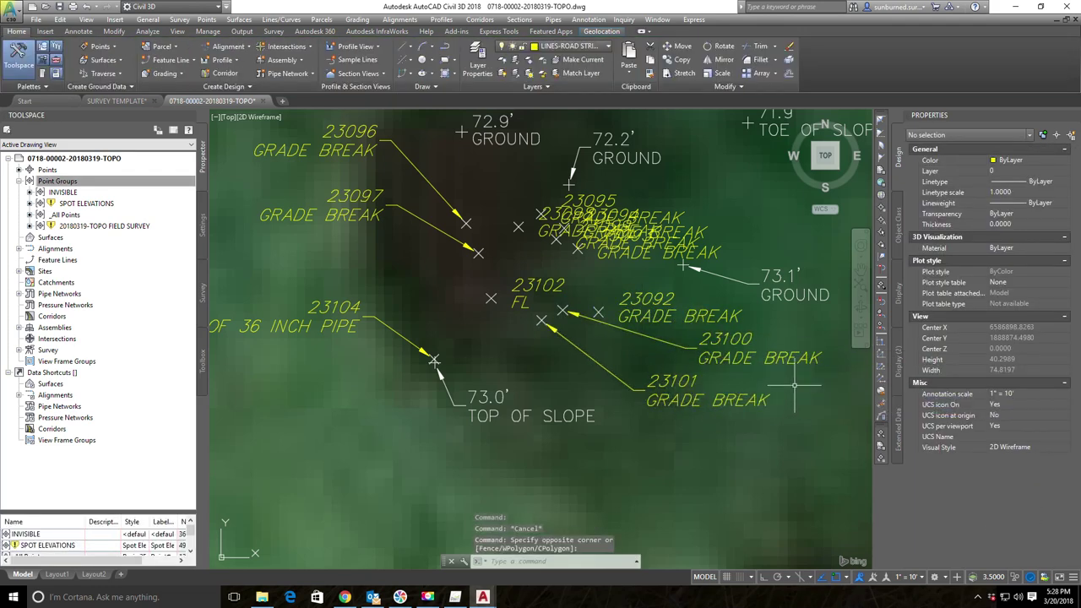
- Set the SPOT ELEVATIONS point group to include full descriptions matching GS*, TOP*, TOE*, GRADE BREAK* and apply the change
{"action": "middle_click_drag", "start_coordinate": [585, 364], "coordinate": [651, 374]}
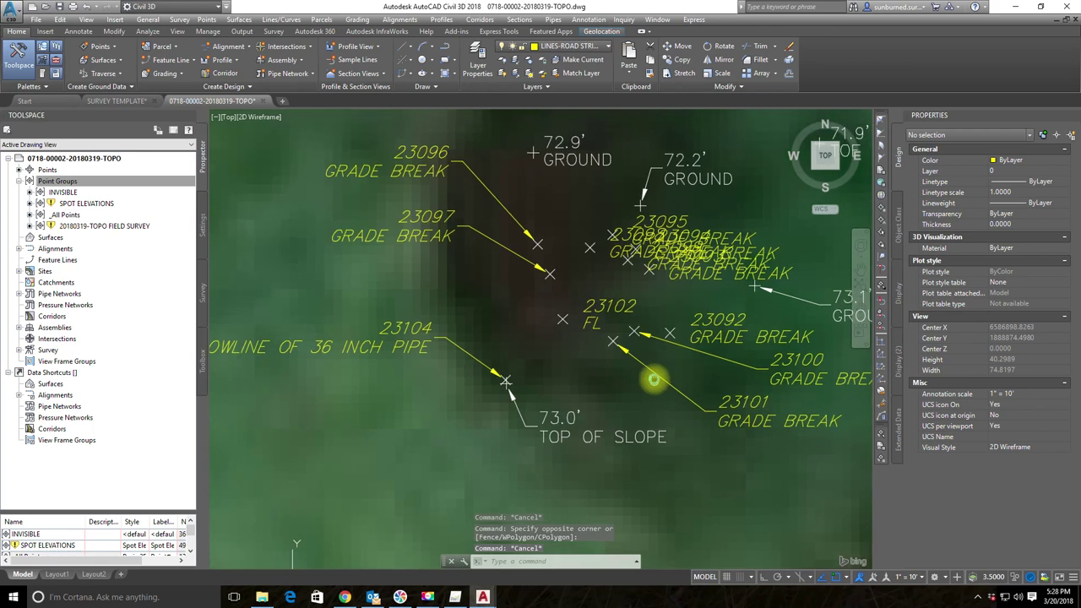
{"action": "right_click", "coordinate": [87, 204]}
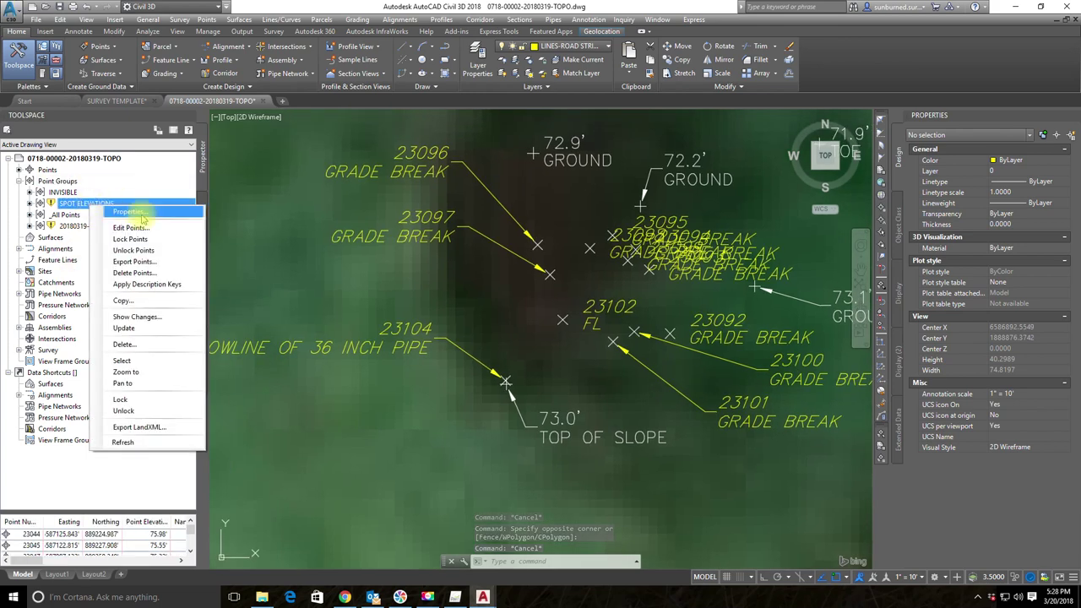
{"action": "left_click", "coordinate": [138, 217]}
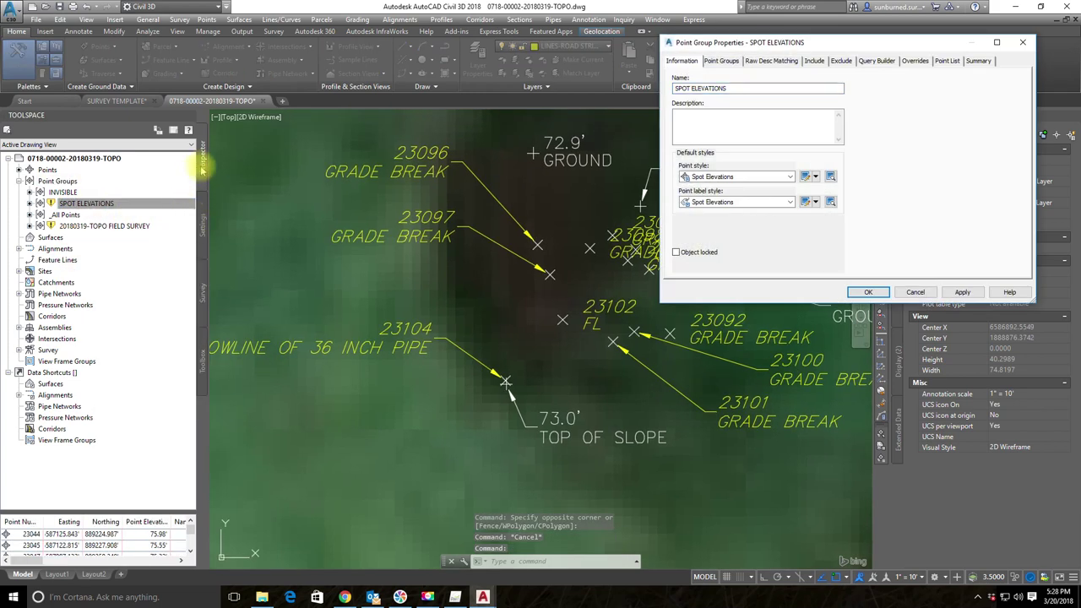
{"action": "left_click", "coordinate": [817, 62]}
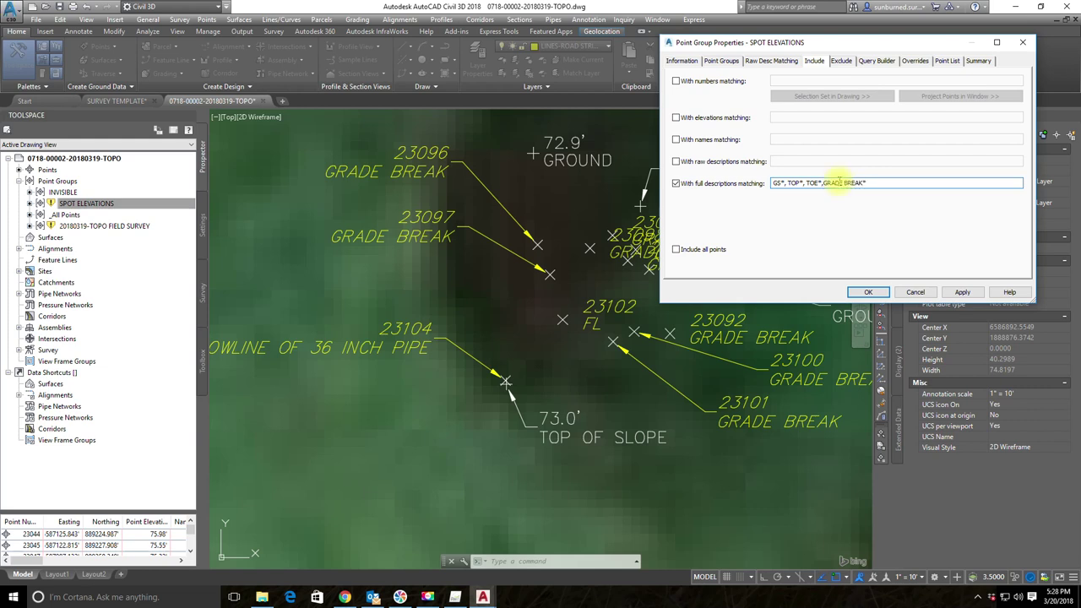
{"action": "left_click", "coordinate": [961, 293]}
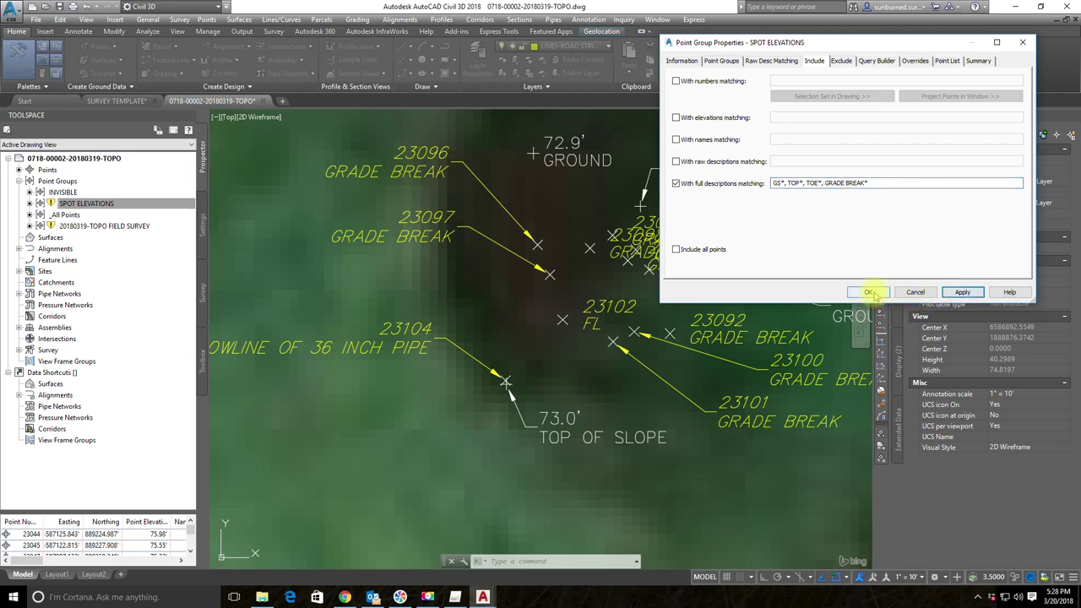
{"action": "left_click", "coordinate": [869, 292]}
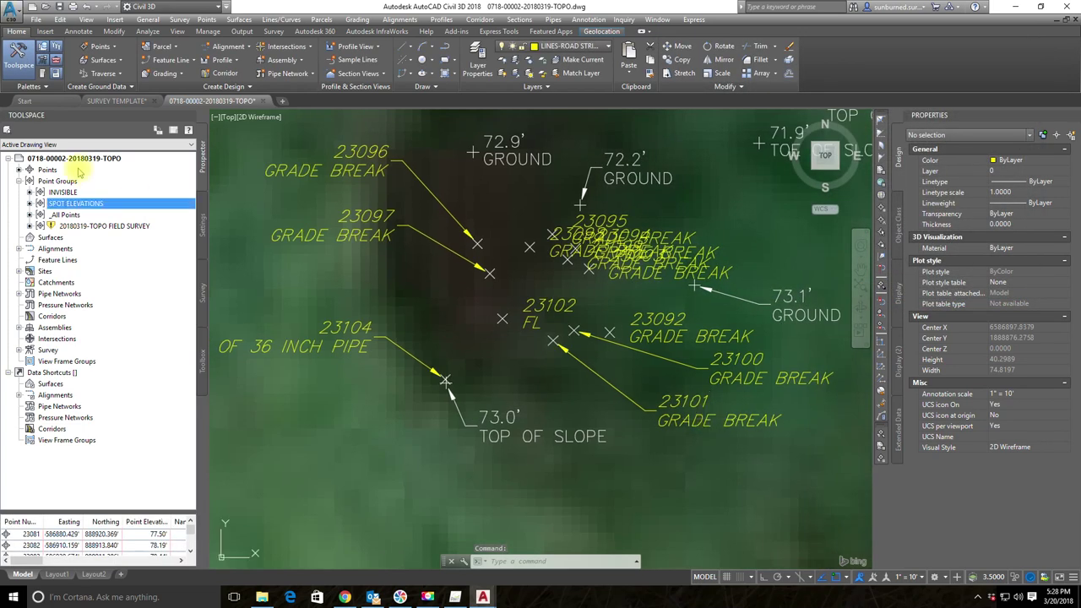
- Review the SPOT ELEVATIONS group's include rules and point list, widening the Full Description column to read the entries
{"action": "right_click", "coordinate": [81, 207]}
{"action": "left_click", "coordinate": [177, 208]}
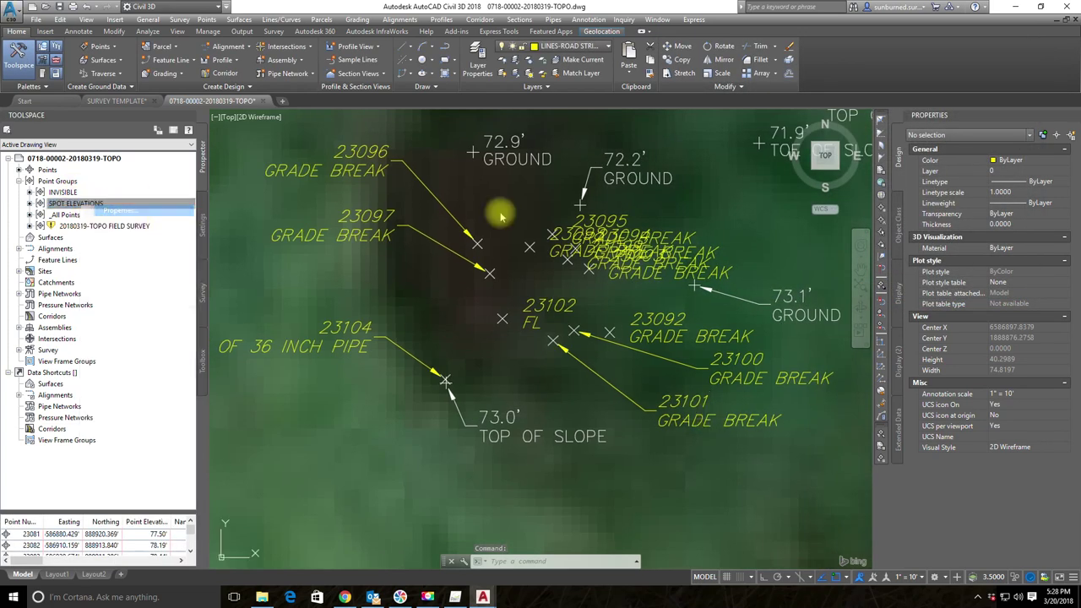
{"action": "left_click", "coordinate": [814, 62]}
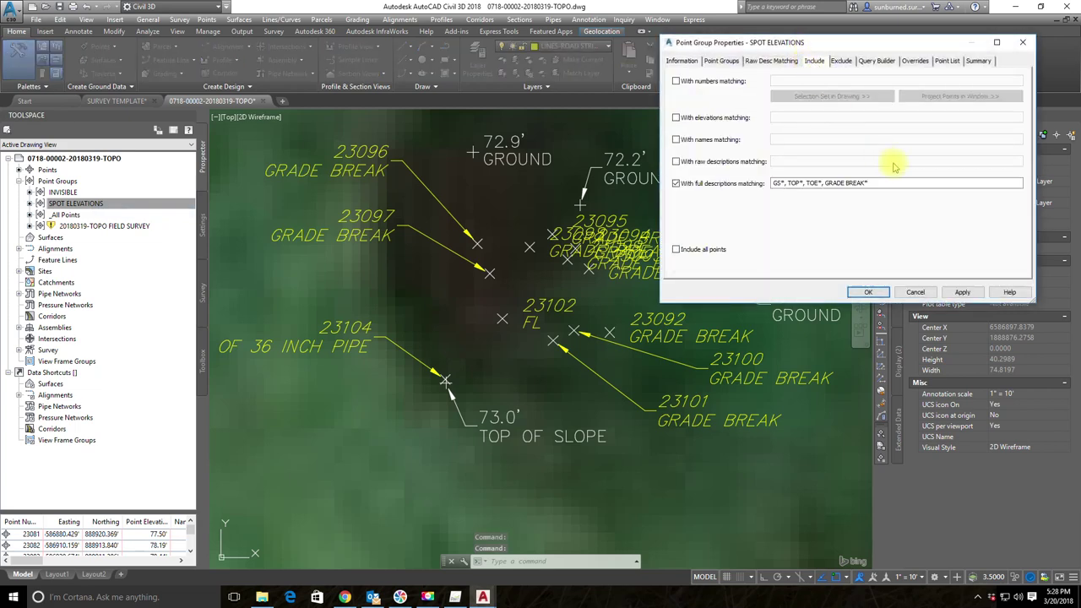
{"action": "left_click", "coordinate": [944, 63]}
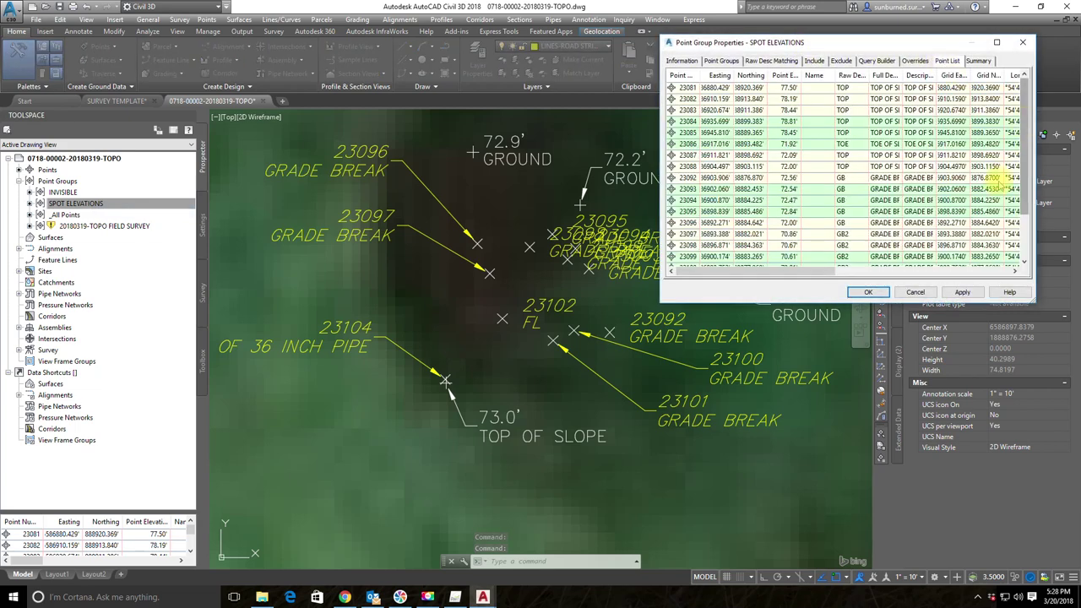
{"action": "left_click_drag", "start_coordinate": [822, 273], "coordinate": [651, 267]}
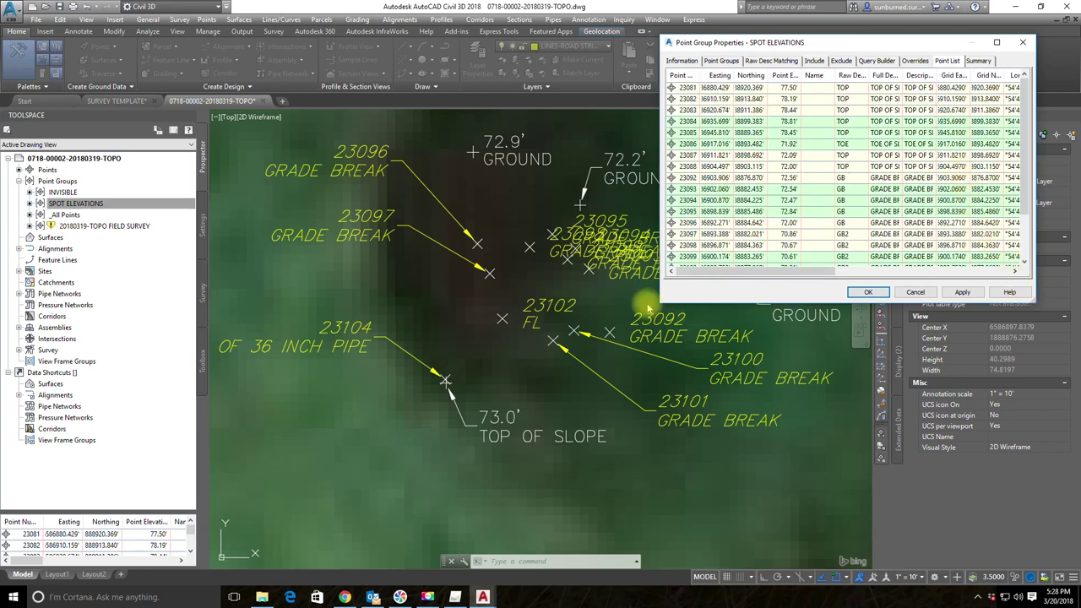
{"action": "left_click_drag", "start_coordinate": [665, 275], "coordinate": [339, 273]}
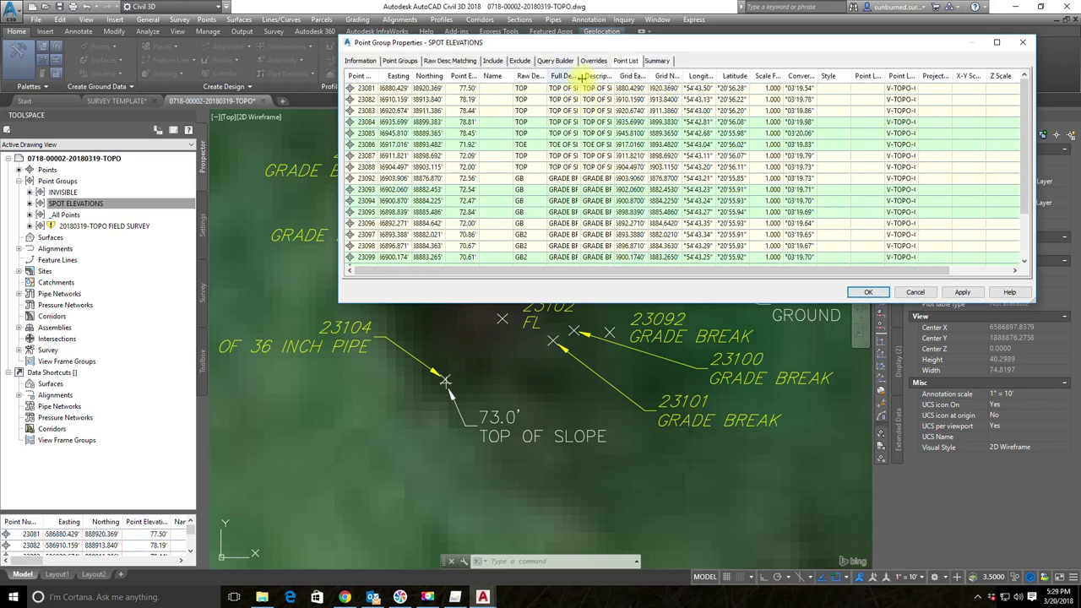
{"action": "left_click_drag", "start_coordinate": [645, 77], "coordinate": [716, 78]}
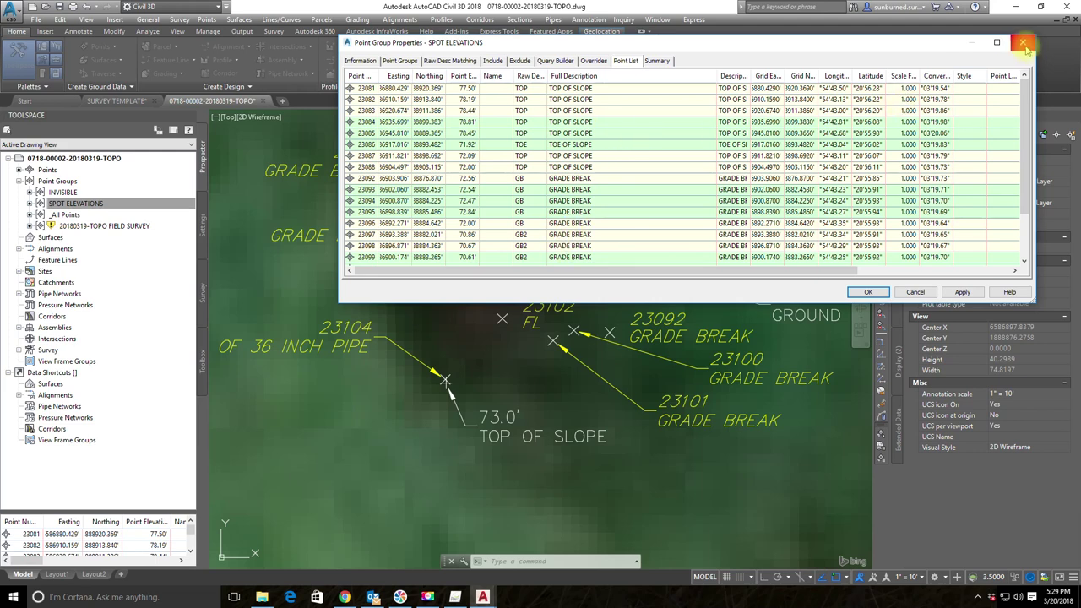
{"action": "scroll", "coordinate": [560, 223], "scroll_direction": "down", "scroll_amount": 2}
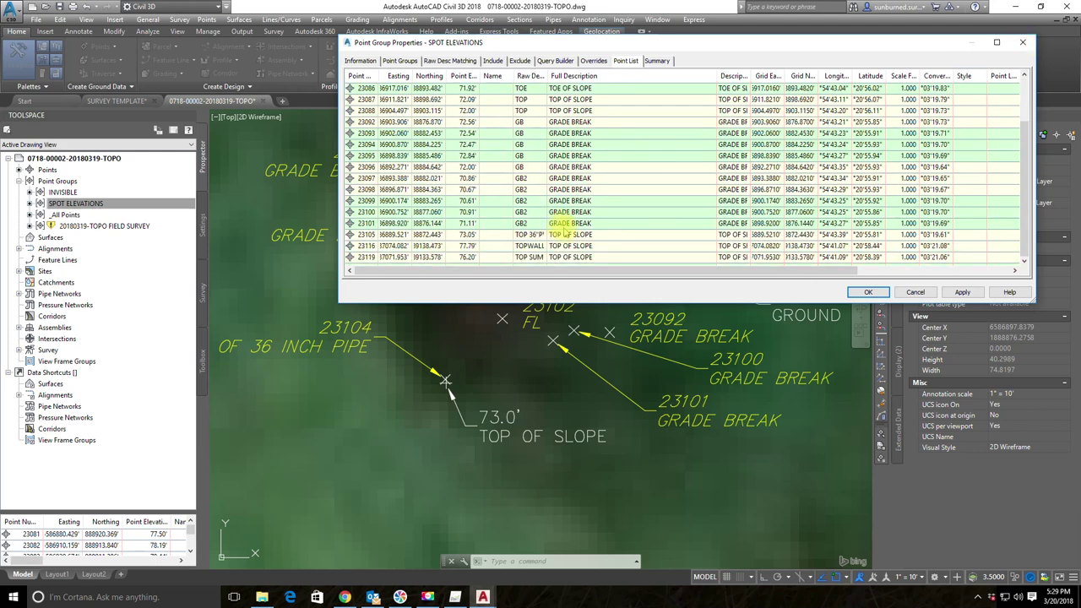
{"action": "left_click", "coordinate": [1024, 42]}
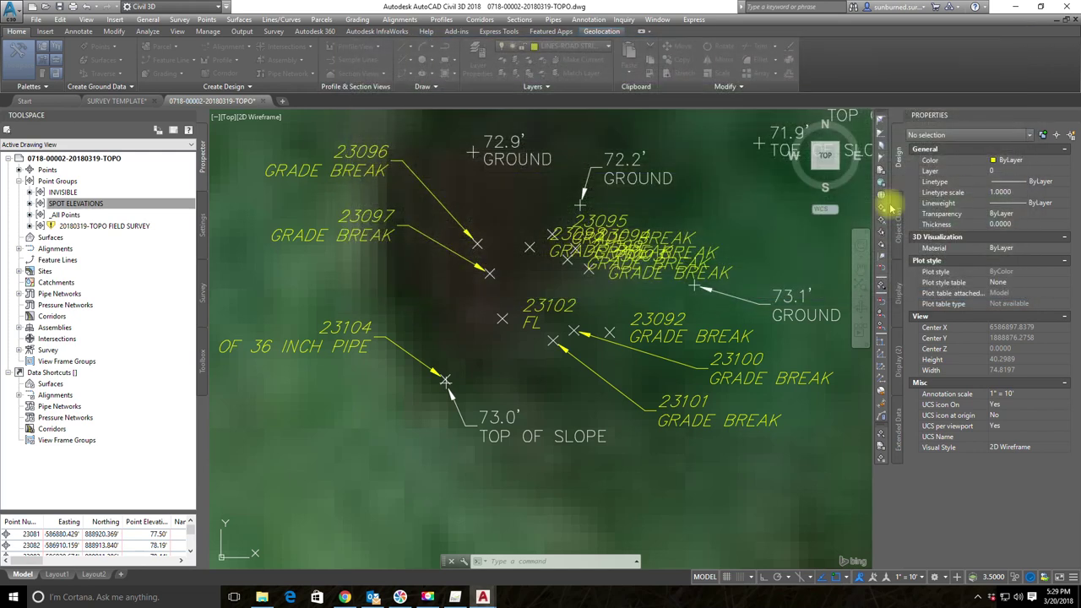
- Move SPOT ELEVATIONS above INVISIBLE to the top of the point group display order and apply it
{"action": "left_click", "coordinate": [39, 207]}
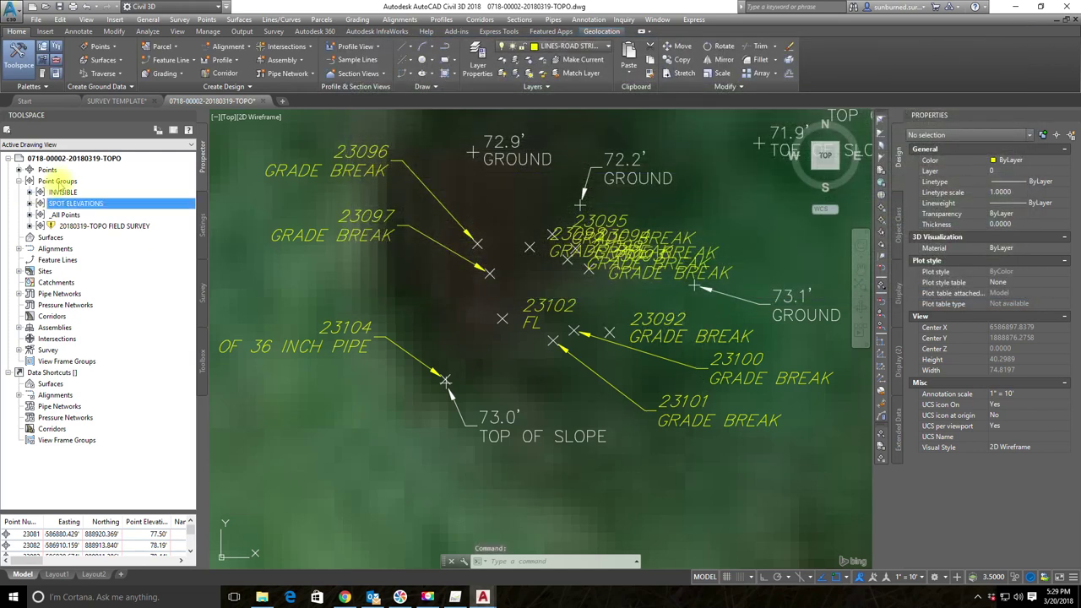
{"action": "left_click", "coordinate": [60, 181]}
{"action": "right_click", "coordinate": [61, 181]}
{"action": "left_click", "coordinate": [90, 190]}
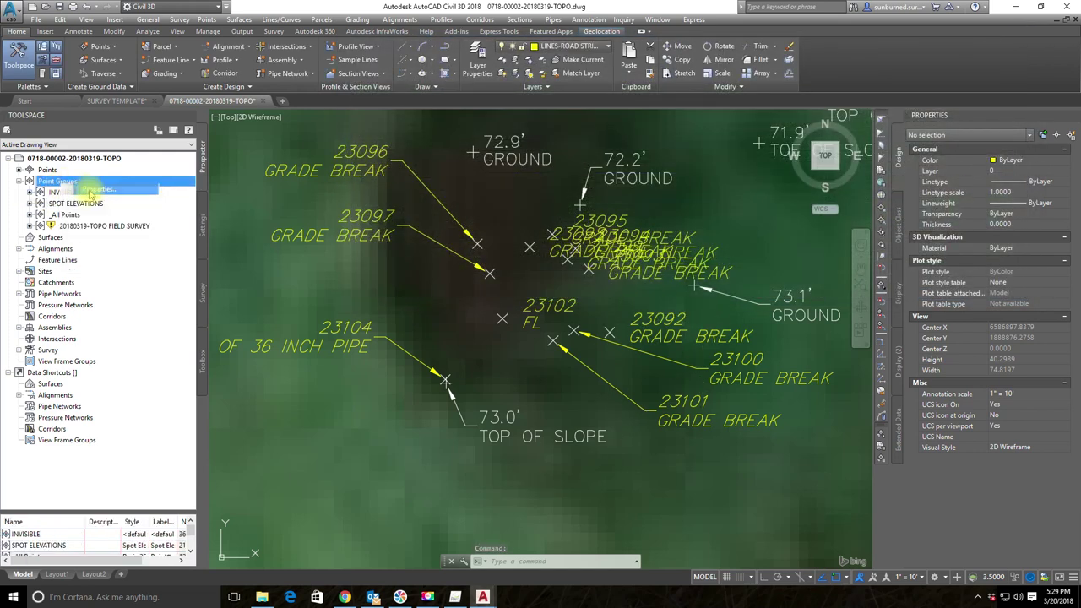
{"action": "left_click", "coordinate": [490, 291]}
{"action": "left_click", "coordinate": [625, 280]}
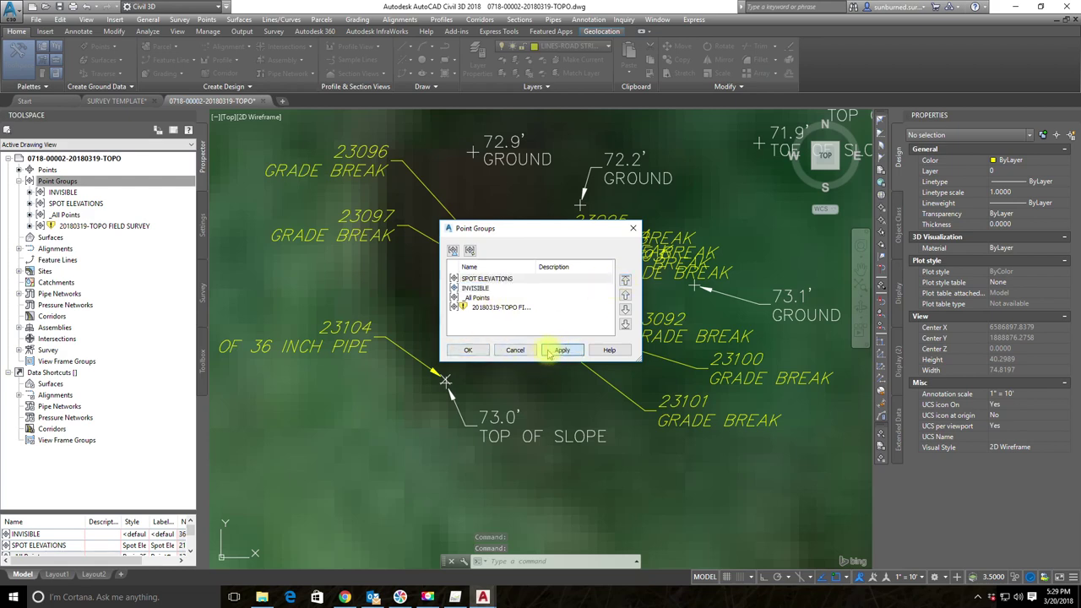
{"action": "left_click", "coordinate": [469, 352]}
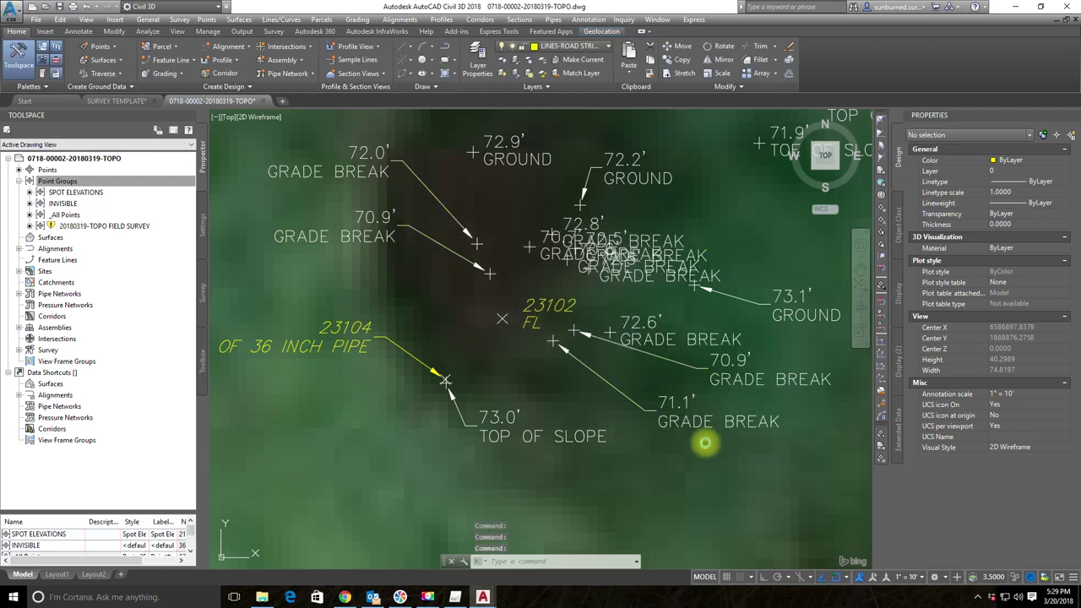
- Inspect the restyled grade break labels around points 23102 and 23104
{"action": "middle_click_drag", "start_coordinate": [704, 442], "coordinate": [677, 420]}
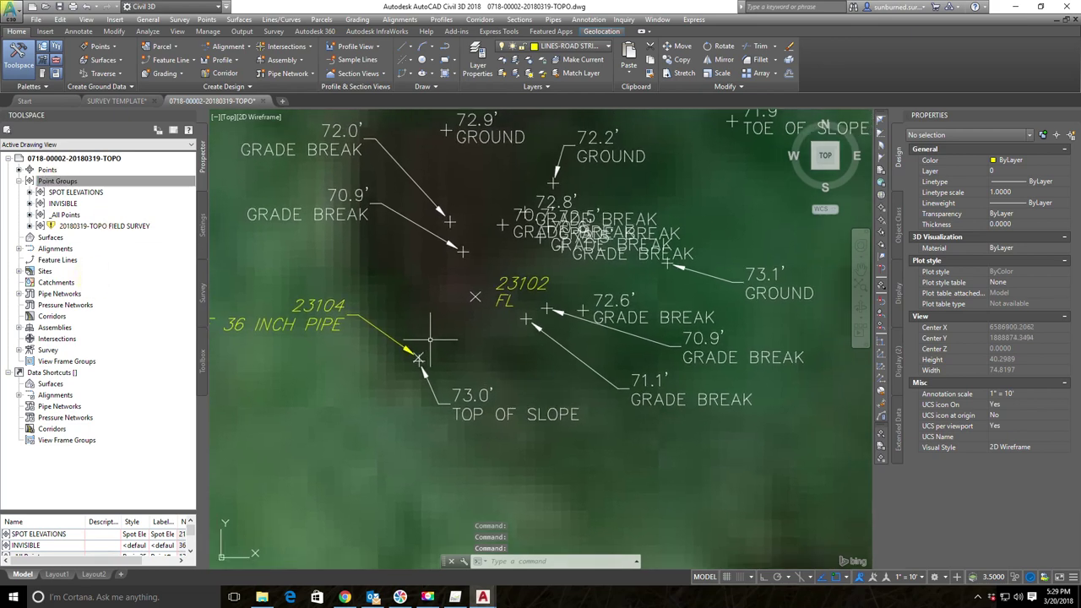
{"action": "middle_click_drag", "start_coordinate": [476, 285], "coordinate": [551, 327]}
{"action": "left_click", "coordinate": [56, 181]}
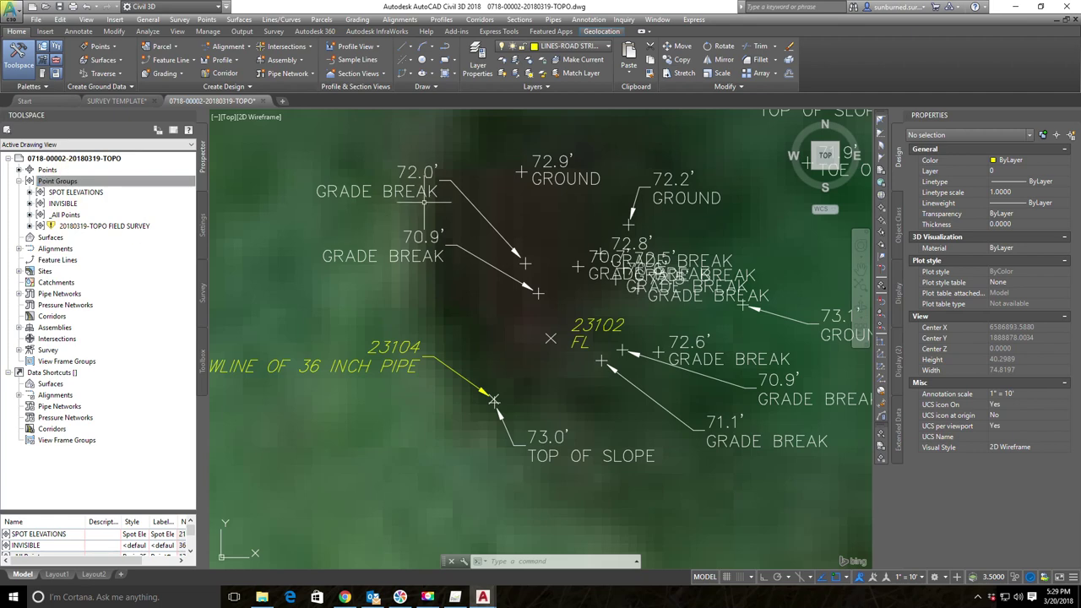
{"action": "middle_click_drag", "start_coordinate": [580, 305], "coordinate": [540, 255]}
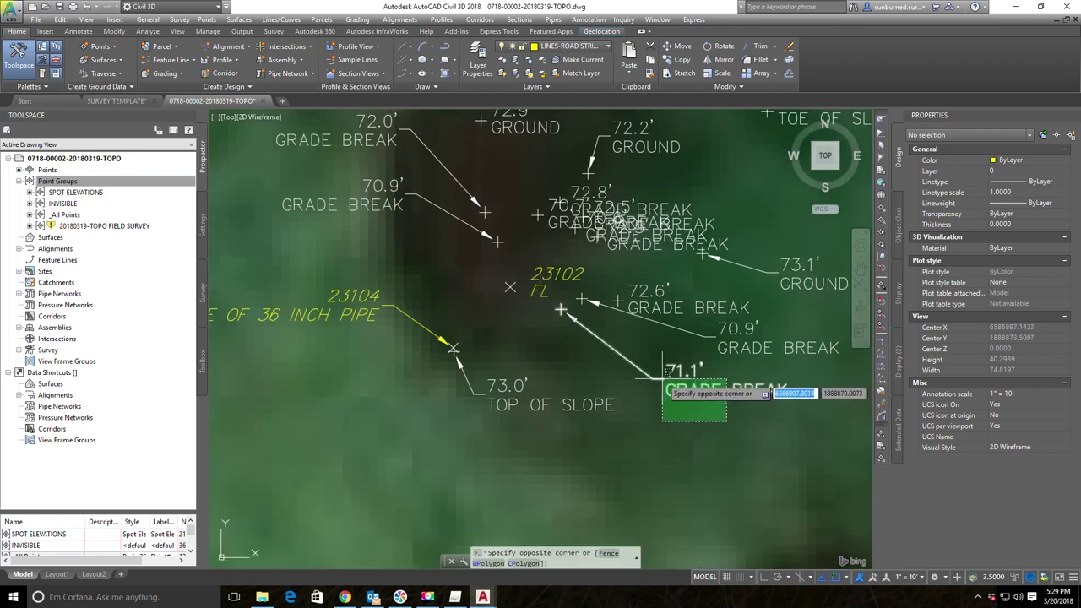
{"action": "left_click", "coordinate": [707, 391]}
{"action": "scroll", "coordinate": [707, 395], "scroll_direction": "up", "scroll_amount": 3}
{"action": "scroll", "coordinate": [684, 380], "scroll_direction": "down", "scroll_amount": 2}
{"action": "key", "text": "Escape"}
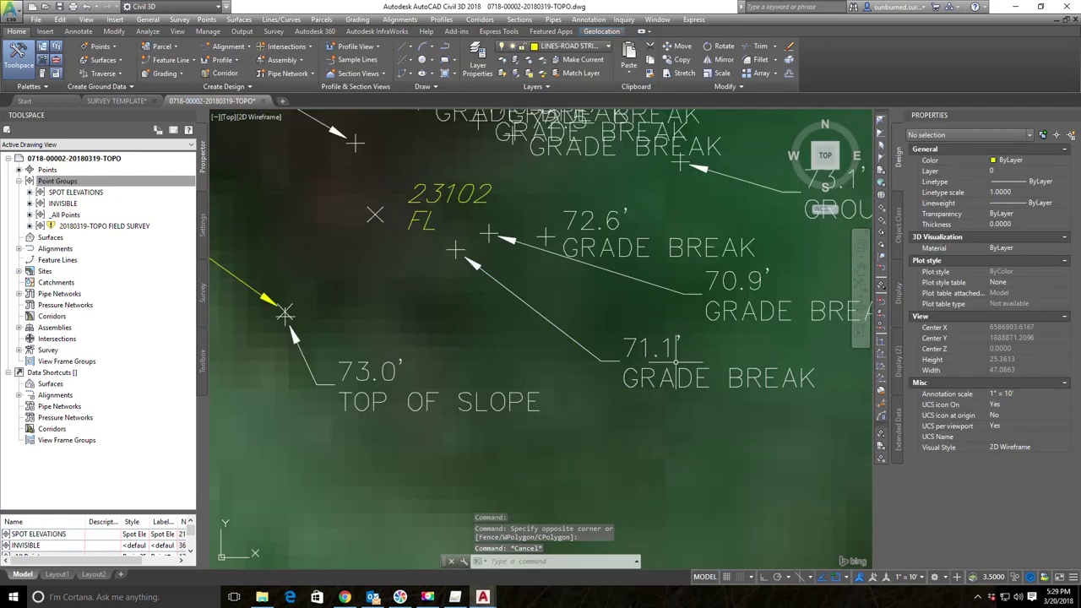
{"action": "middle_click_drag", "start_coordinate": [663, 392], "coordinate": [701, 396]}
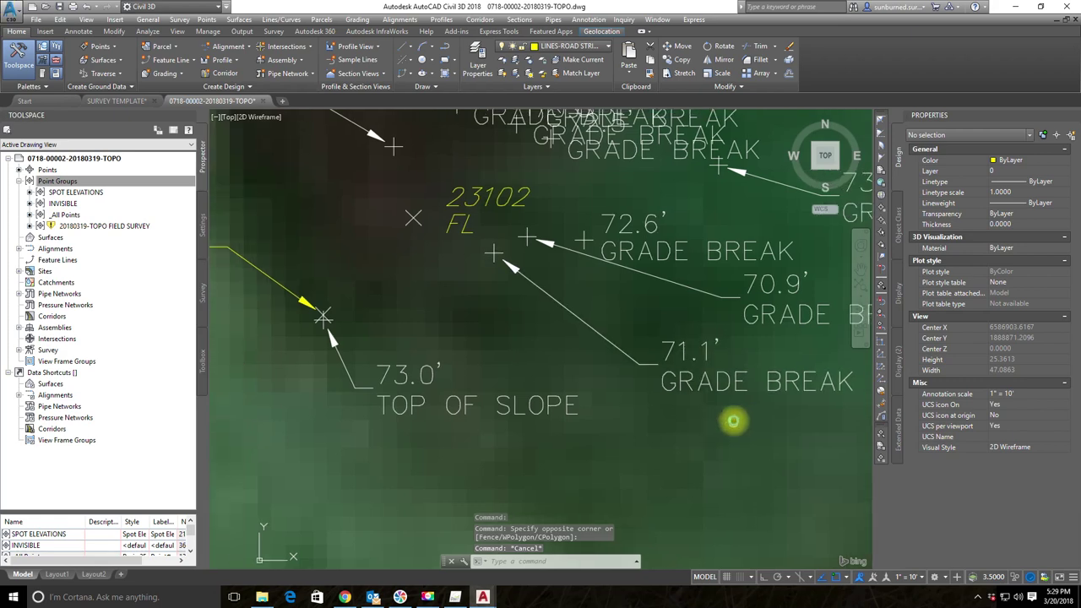
{"action": "middle_click_drag", "start_coordinate": [781, 439], "coordinate": [734, 443]}
{"action": "middle_click_drag", "start_coordinate": [647, 349], "coordinate": [591, 492]}
- Move the 72.6' GRADE BREAK label of point 23092 east of its marker, above the 70.9' label
{"action": "left_click", "coordinate": [543, 394]}
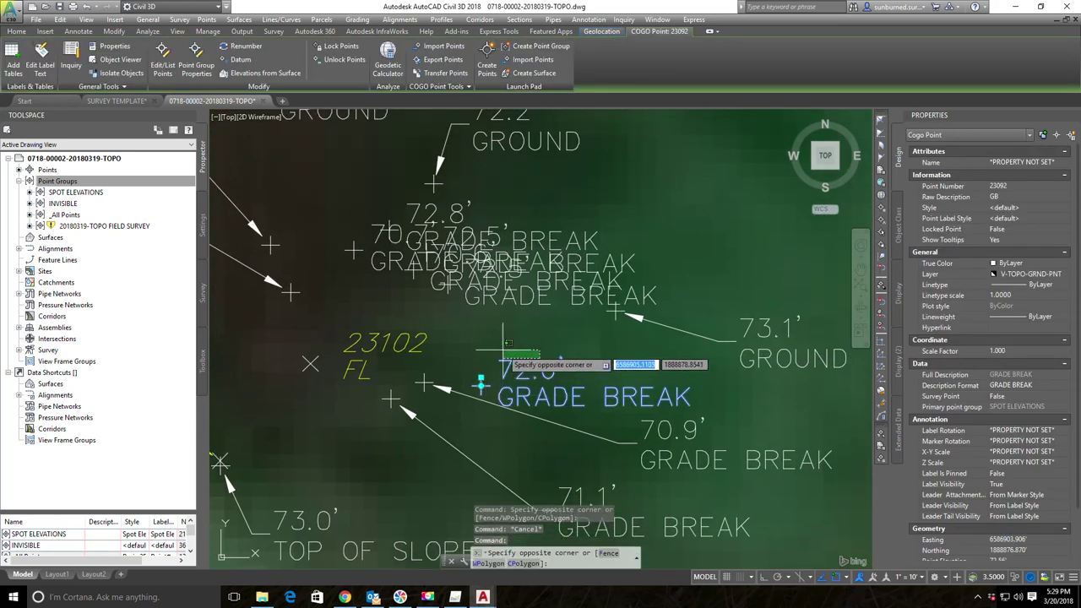
{"action": "left_click", "coordinate": [480, 382]}
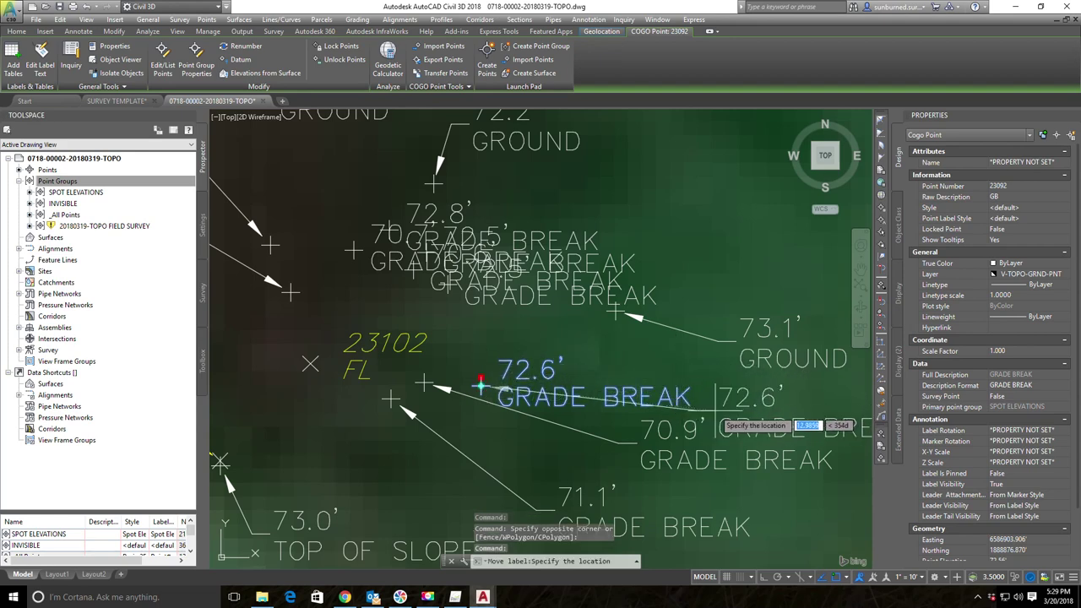
{"action": "left_click", "coordinate": [642, 431]}
{"action": "middle_click_drag", "start_coordinate": [646, 443], "coordinate": [614, 366]}
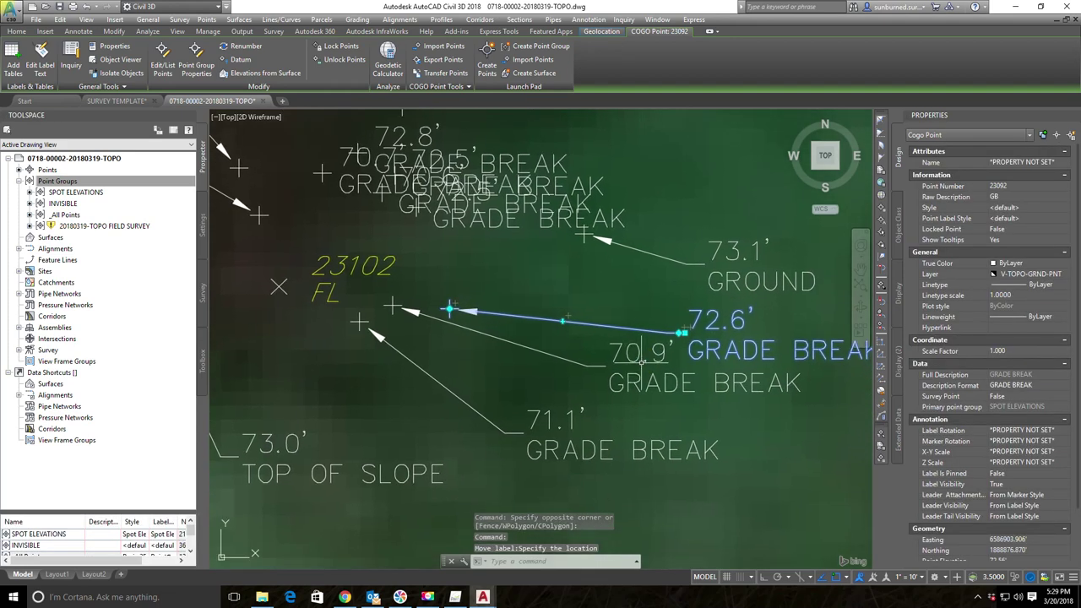
{"action": "key", "text": "Escape"}
- Shift the 70.9' GRADE BREAK label of point 23100 slightly southeast, away from the 72.6' label
{"action": "left_click", "coordinate": [632, 397]}
{"action": "left_click", "coordinate": [612, 380]}
{"action": "left_click", "coordinate": [607, 354]}
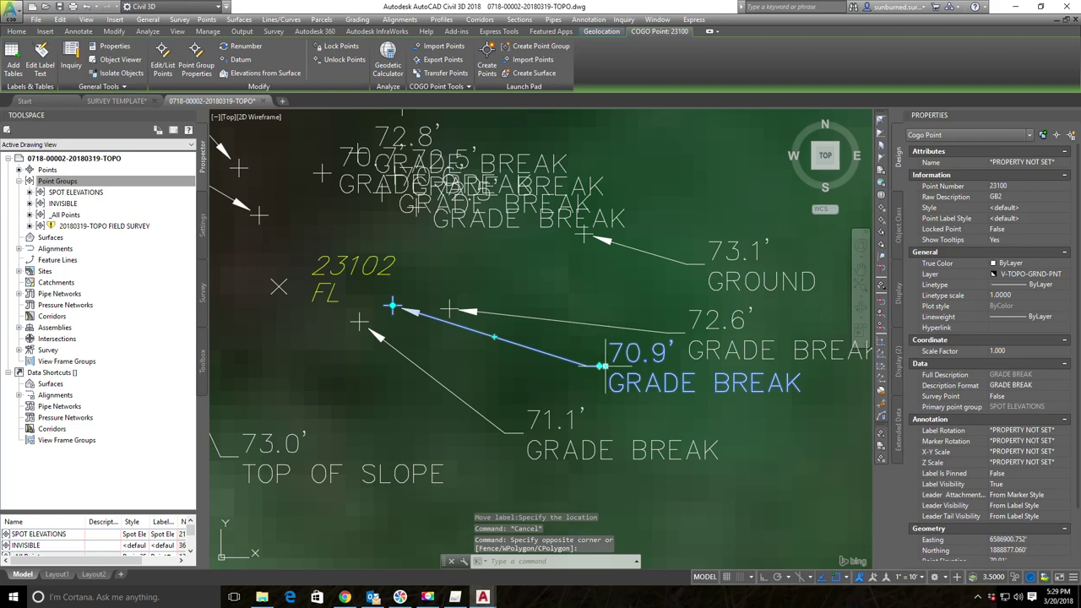
{"action": "left_click", "coordinate": [606, 366]}
{"action": "left_click", "coordinate": [628, 395]}
{"action": "middle_click_drag", "start_coordinate": [532, 265], "coordinate": [719, 379]}
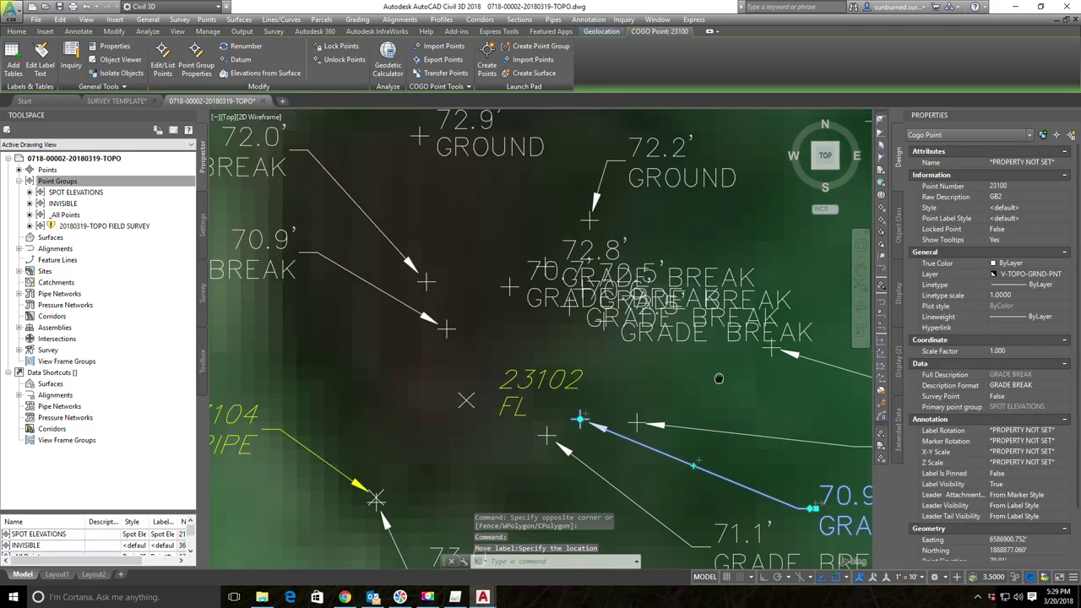
- Move the 70.7' GRADE BREAK label of point 23098 northwest, above the 72.0' GRADE BREAK label
{"action": "key", "text": "Escape"}
{"action": "scroll", "coordinate": [615, 282], "scroll_direction": "down", "scroll_amount": 2}
{"action": "scroll", "coordinate": [602, 278], "scroll_direction": "up", "scroll_amount": 2}
{"action": "left_click", "coordinate": [513, 284]}
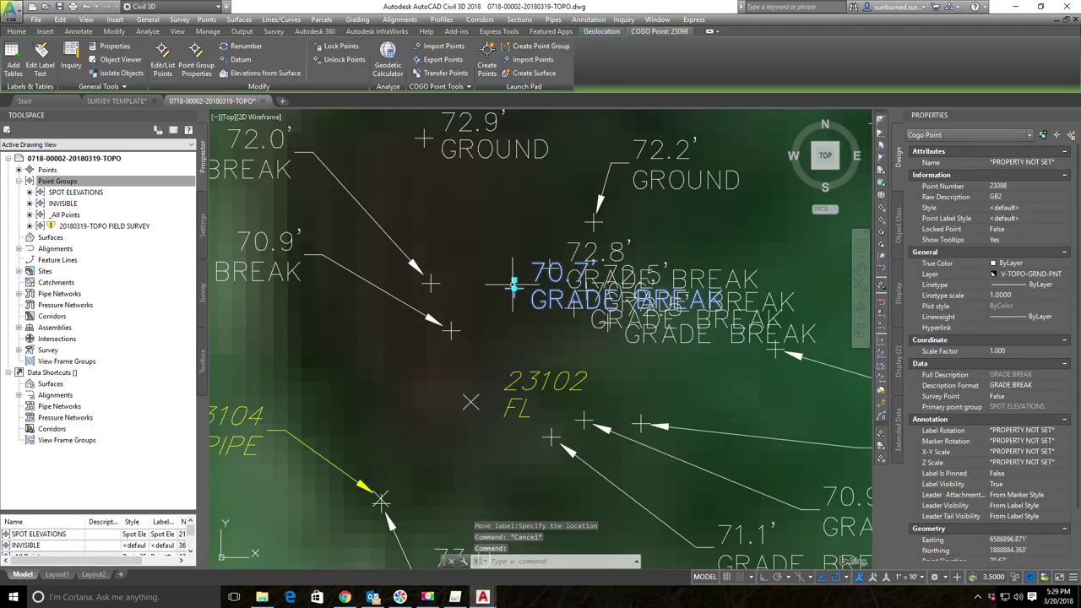
{"action": "left_click", "coordinate": [514, 281]}
{"action": "middle_click_drag", "start_coordinate": [520, 217], "coordinate": [764, 352]}
{"action": "left_click", "coordinate": [527, 196]}
{"action": "middle_click_drag", "start_coordinate": [806, 440], "coordinate": [534, 247]}
{"action": "key", "text": "Escape"}
- Pull the 72.8' GRADE BREAK label and the 72.5' label beside it out to the east of their markers
{"action": "middle_click_drag", "start_coordinate": [615, 256], "coordinate": [530, 357]}
{"action": "left_click", "coordinate": [431, 310]}
{"action": "left_click", "coordinate": [433, 302]}
{"action": "left_click", "coordinate": [651, 259]}
{"action": "left_click", "coordinate": [571, 322]}
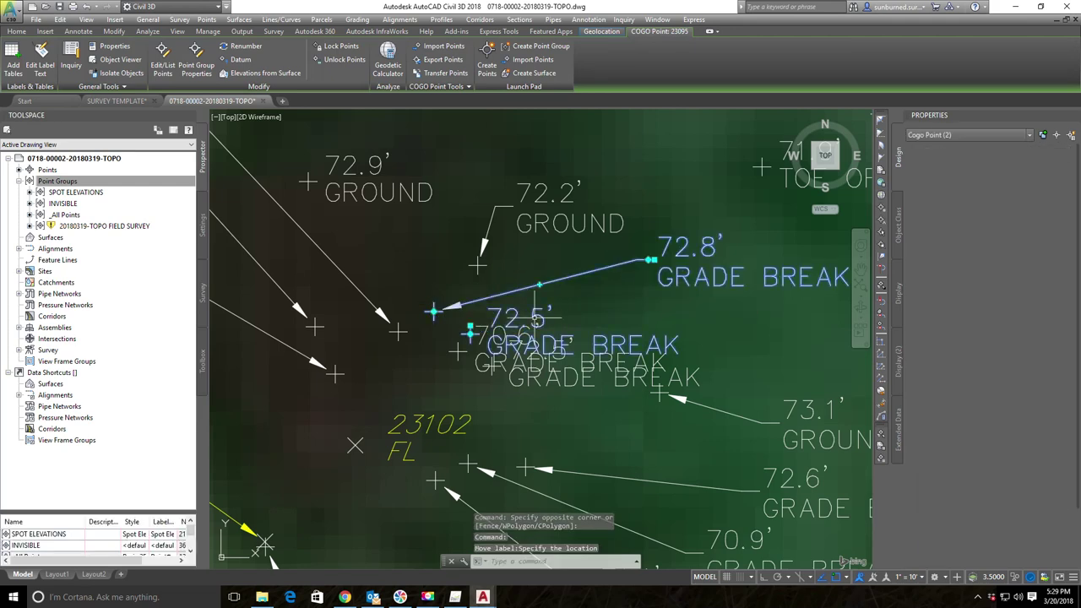
{"action": "left_click", "coordinate": [469, 334]}
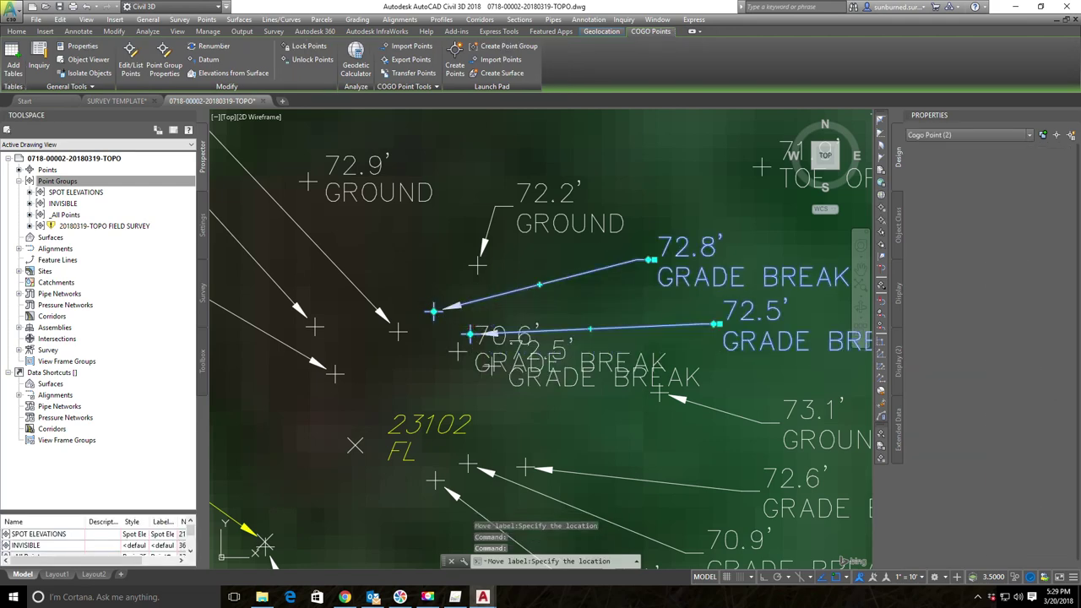
- Move the remaining overlapping 72.5' GRADE BREAK label southeast, below its marker
{"action": "left_click", "coordinate": [495, 365]}
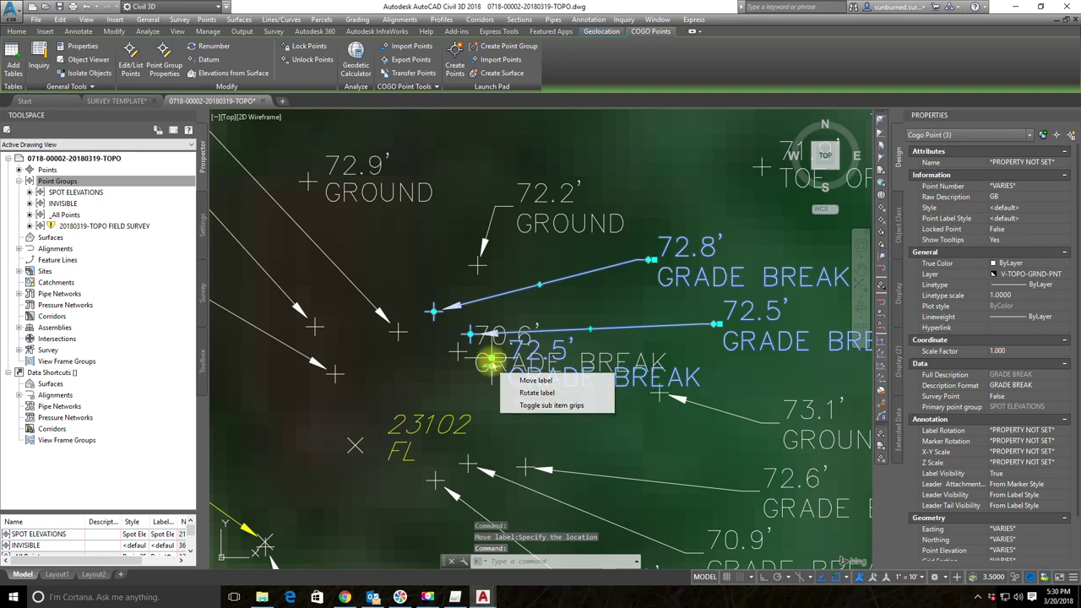
{"action": "left_click", "coordinate": [492, 359]}
{"action": "left_click", "coordinate": [546, 428]}
{"action": "key", "text": "Escape"}
- Shift the 72.8' GRADE BREAK label farther northeast and tuck the upper 72.5' label just below it
{"action": "middle_click_drag", "start_coordinate": [685, 331], "coordinate": [512, 380]}
{"action": "left_click", "coordinate": [495, 329]}
{"action": "left_click", "coordinate": [481, 310]}
{"action": "left_click", "coordinate": [540, 277]}
{"action": "left_click", "coordinate": [571, 359]}
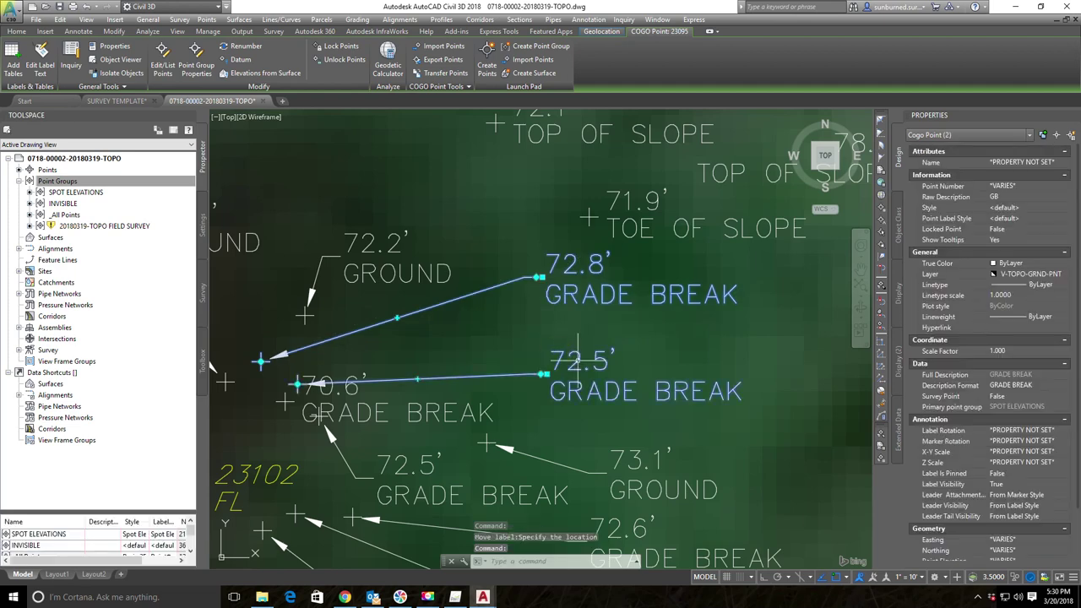
{"action": "left_click", "coordinate": [545, 372]}
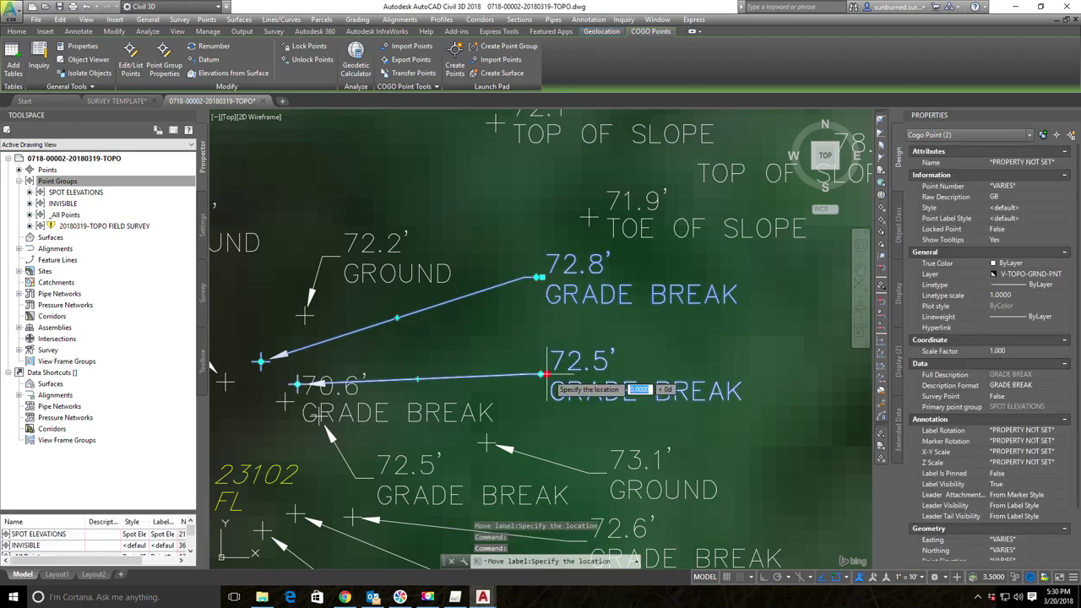
{"action": "left_click", "coordinate": [460, 334]}
{"action": "middle_click_drag", "start_coordinate": [399, 422], "coordinate": [449, 381]}
{"action": "key", "text": "Escape"}
- Move the 70.6' GRADE BREAK label of point 23099 east of its marker, between the two 72.5' labels
{"action": "left_click", "coordinate": [615, 388]}
{"action": "left_click", "coordinate": [410, 359]}
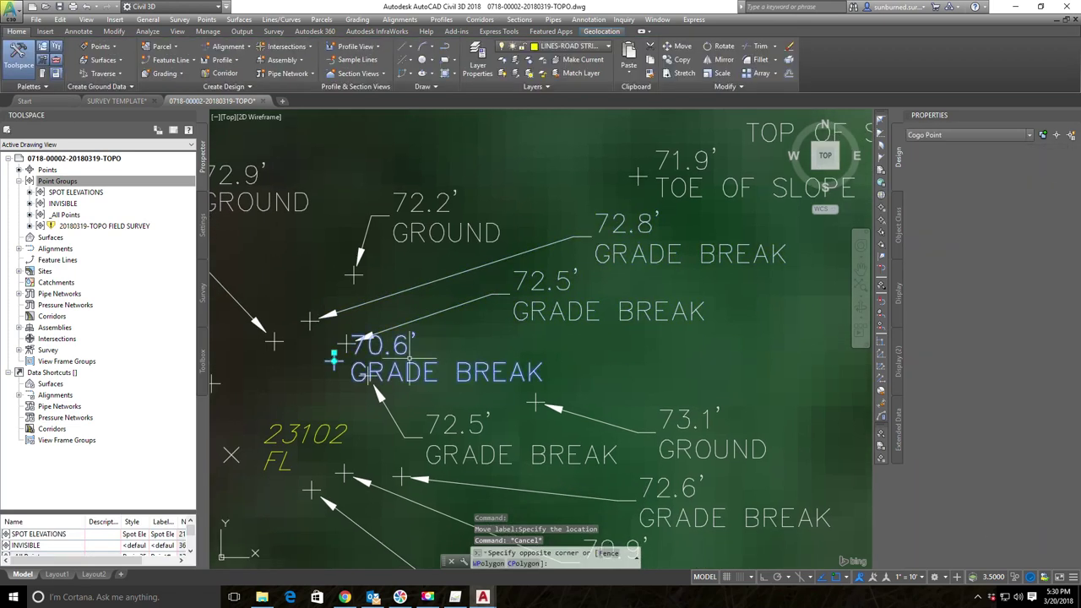
{"action": "left_click", "coordinate": [334, 359]}
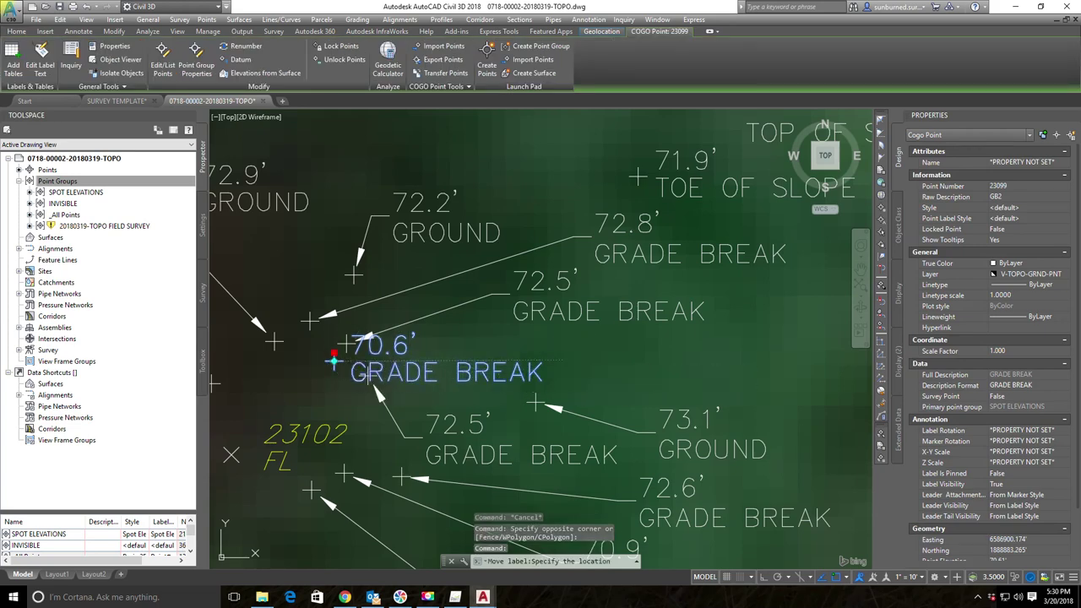
{"action": "key", "text": "Escape"}
{"action": "key", "text": "Escape"}
- Review the rearranged spot elevation labels surrounding points 23102 and 23104 for overlaps
{"action": "scroll", "coordinate": [442, 359], "scroll_direction": "down", "scroll_amount": 2}
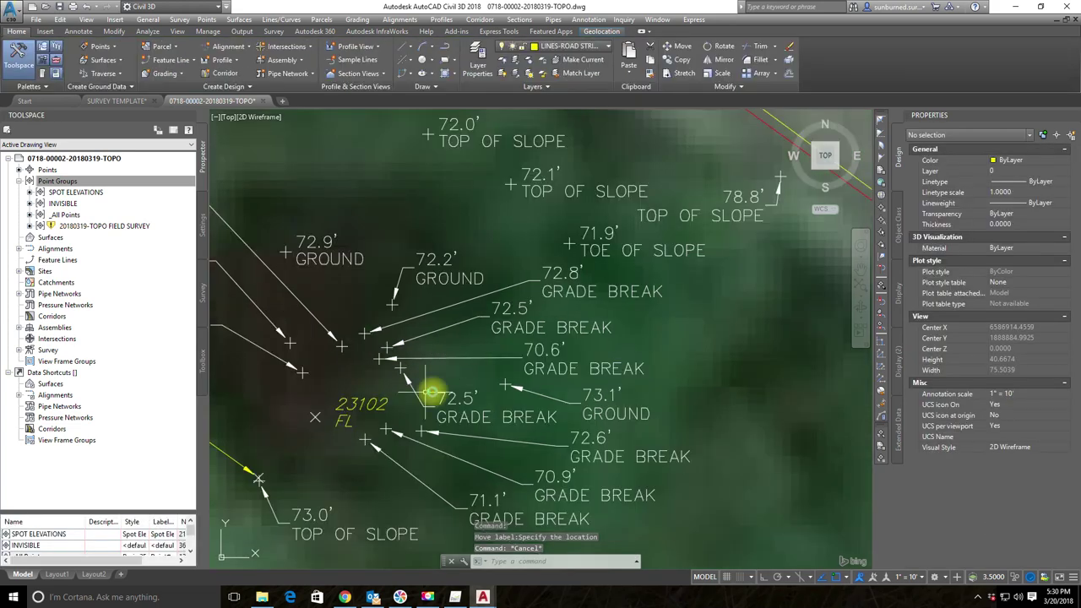
{"action": "middle_click_drag", "start_coordinate": [416, 405], "coordinate": [615, 331]}
{"action": "scroll", "coordinate": [601, 374], "scroll_direction": "down", "scroll_amount": 2}
{"action": "middle_click_drag", "start_coordinate": [629, 405], "coordinate": [600, 385]}
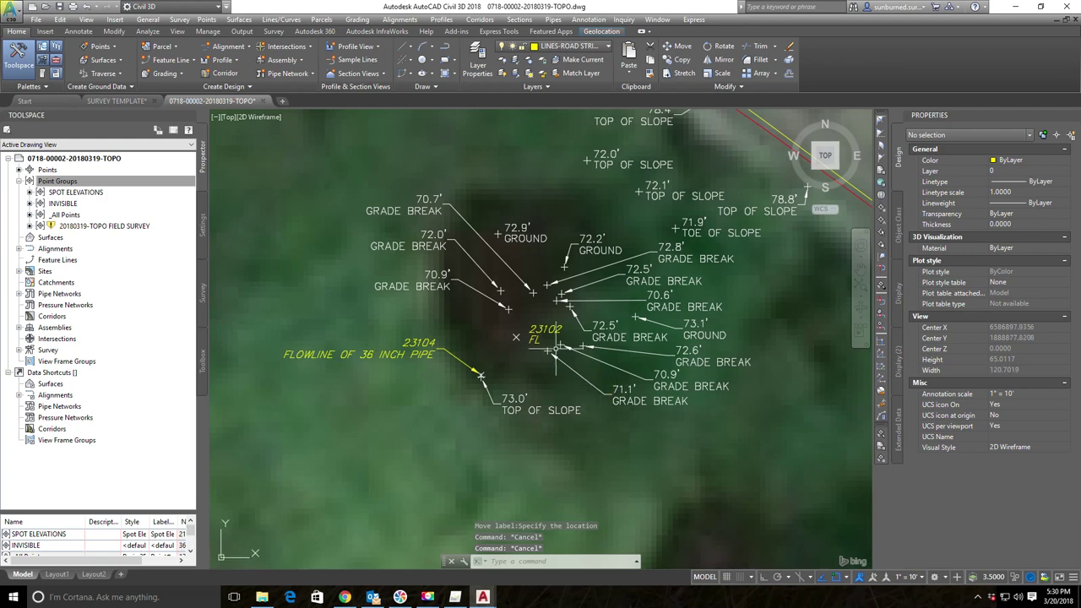
{"action": "scroll", "coordinate": [554, 343], "scroll_direction": "up", "scroll_amount": 4}
{"action": "scroll", "coordinate": [578, 312], "scroll_direction": "down", "scroll_amount": 2}
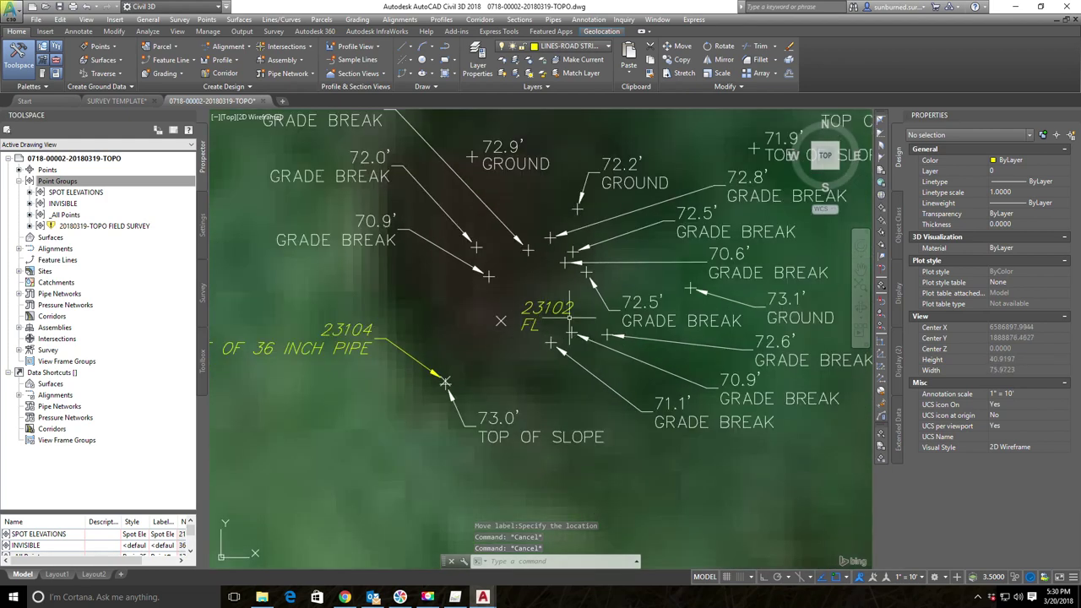
{"action": "mouse_move", "coordinate": [606, 321]}
{"action": "middle_mouse_down"}
{"action": "mouse_move", "coordinate": [435, 477]}
{"action": "mouse_move", "coordinate": [513, 422]}
{"action": "middle_mouse_up"}
{"action": "scroll", "coordinate": [487, 447], "scroll_direction": "down", "scroll_amount": 2}
{"action": "scroll", "coordinate": [490, 397], "scroll_direction": "up", "scroll_amount": 3}
{"action": "scroll", "coordinate": [484, 388], "scroll_direction": "down", "scroll_amount": 1}
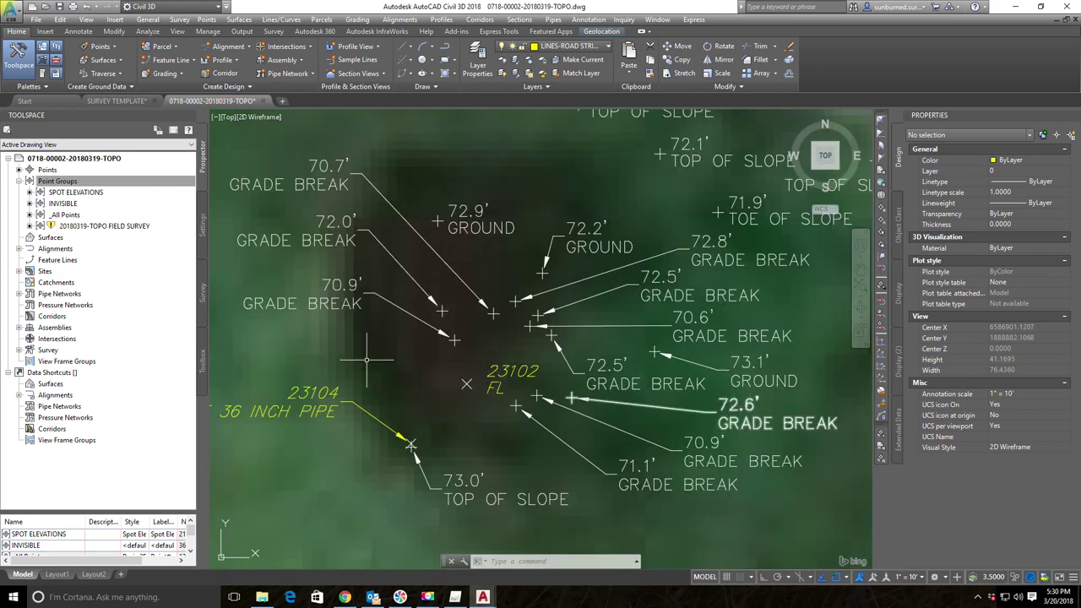
- Set the SPOT ELEVATIONS point group to include full descriptions matching GS*, TOP*, TOE*, GRADE BREAK*, FL*
{"action": "left_click", "coordinate": [95, 217]}
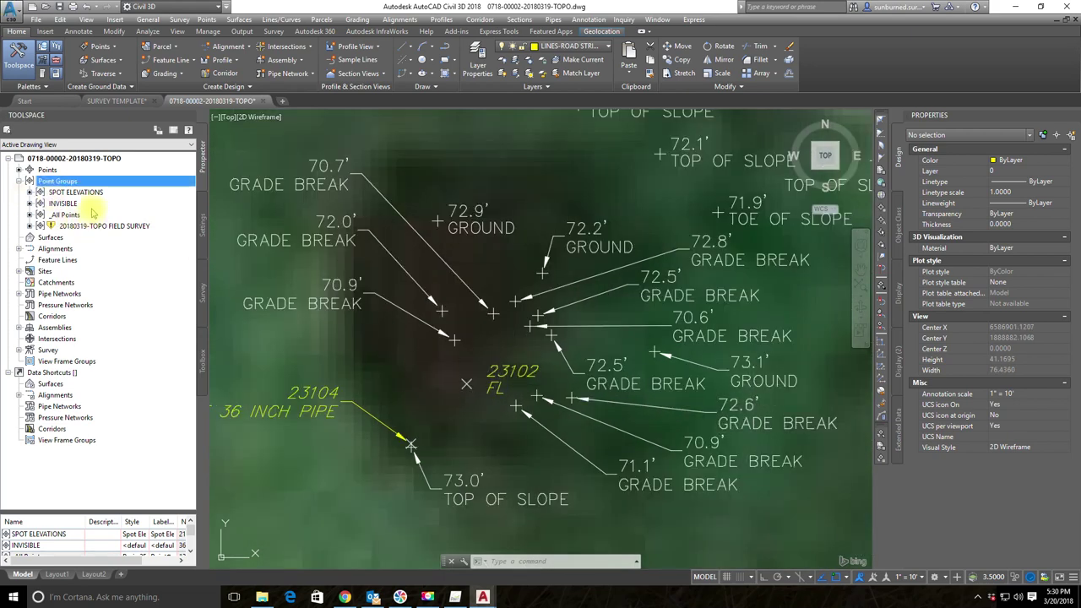
{"action": "right_click", "coordinate": [77, 190]}
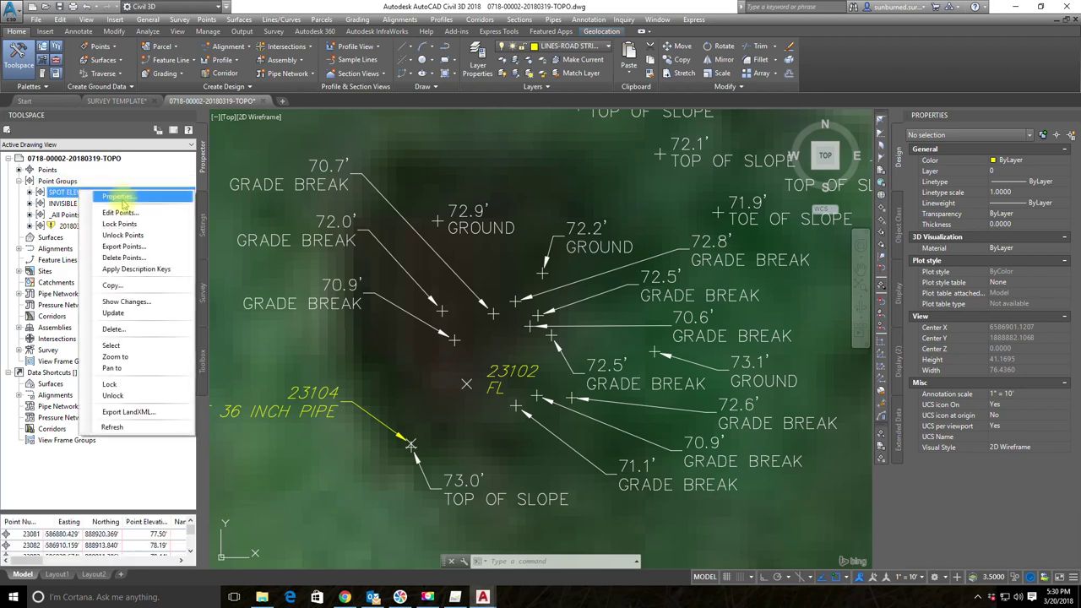
{"action": "left_click", "coordinate": [118, 205]}
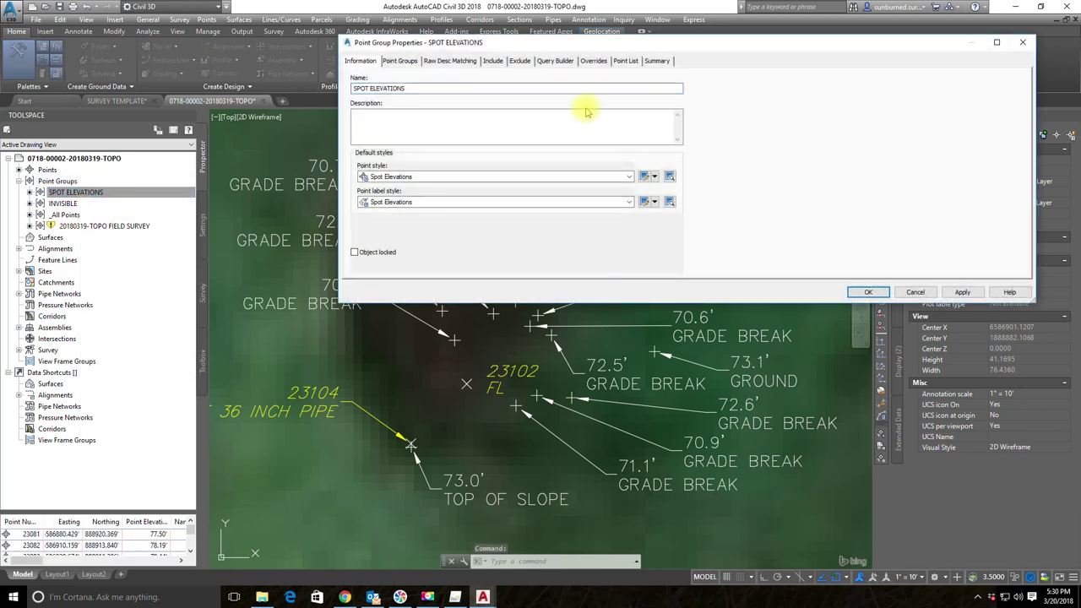
{"action": "left_click", "coordinate": [493, 61]}
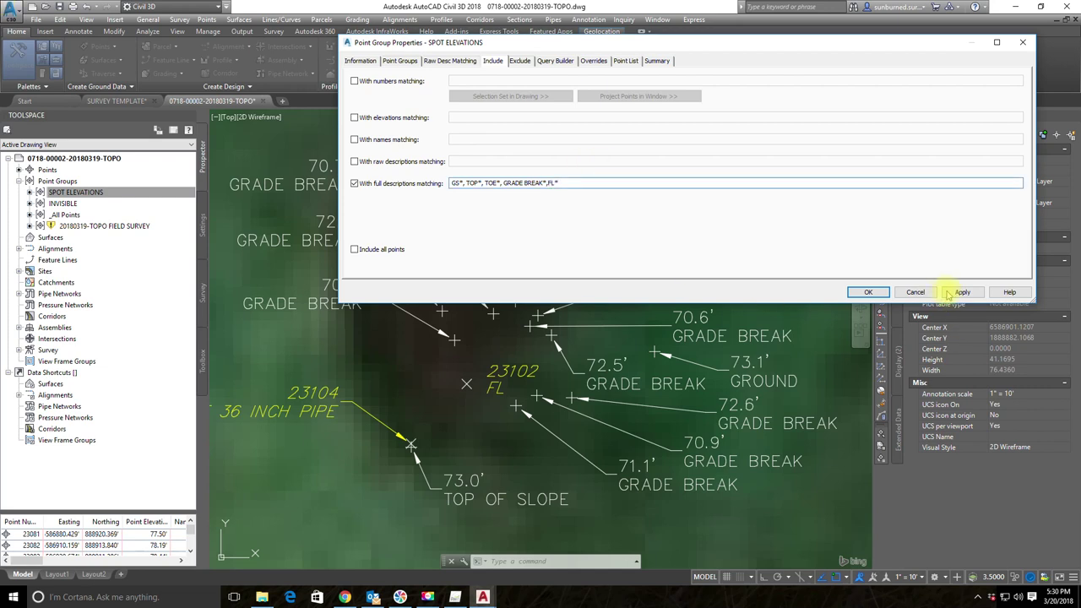
{"action": "left_click", "coordinate": [913, 292]}
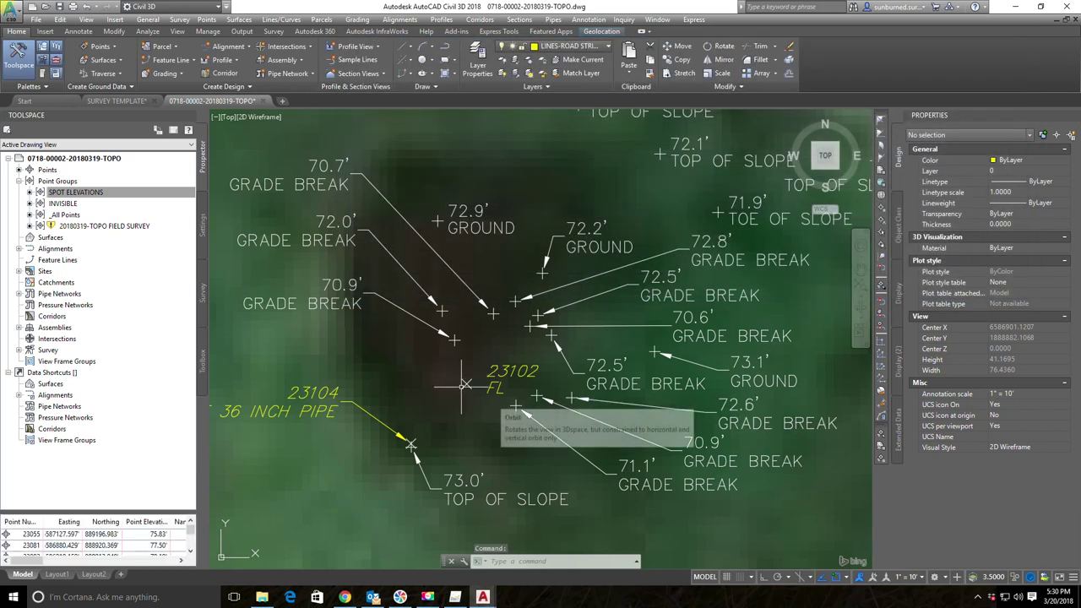
- Examine the properties of point 23102, including its description and primary point group
{"action": "middle_click_drag", "start_coordinate": [459, 381], "coordinate": [524, 317]}
{"action": "left_click", "coordinate": [72, 193]}
{"action": "left_click", "coordinate": [554, 297]}
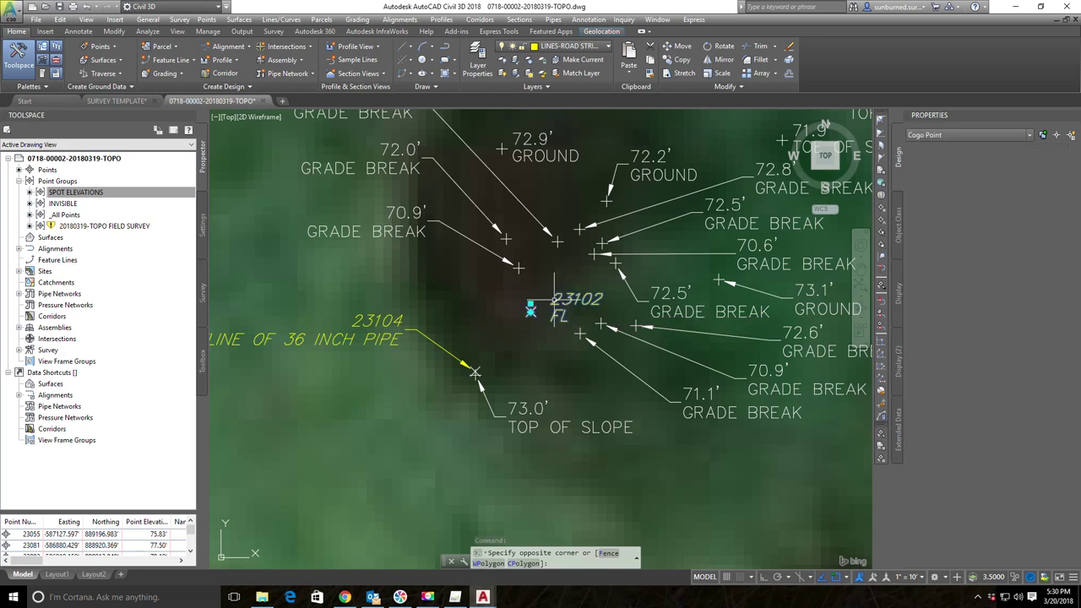
{"action": "left_click", "coordinate": [931, 276]}
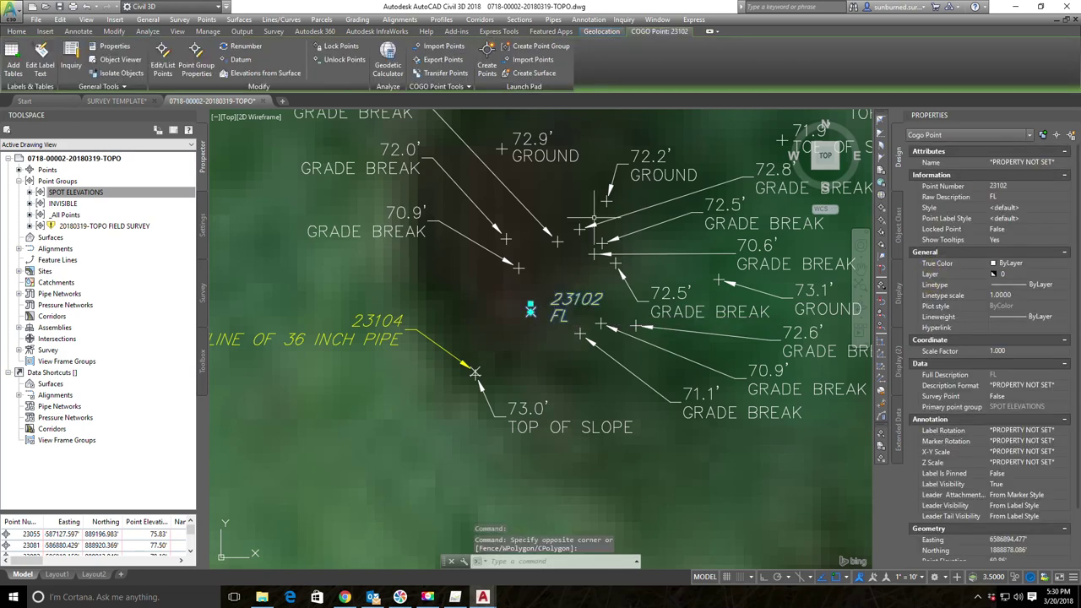
{"action": "key", "text": "Escape"}
- Check the included descriptions of the SPOT ELEVATIONS point group and find point 23102 in its point list
{"action": "right_click", "coordinate": [137, 198]}
{"action": "left_click", "coordinate": [169, 433]}
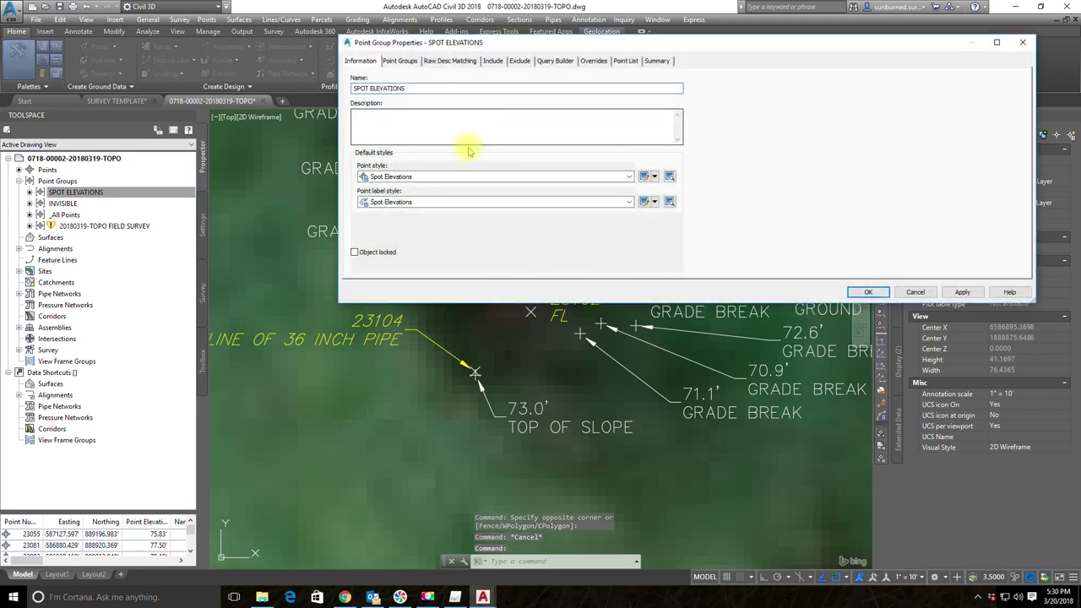
{"action": "left_click", "coordinate": [493, 61]}
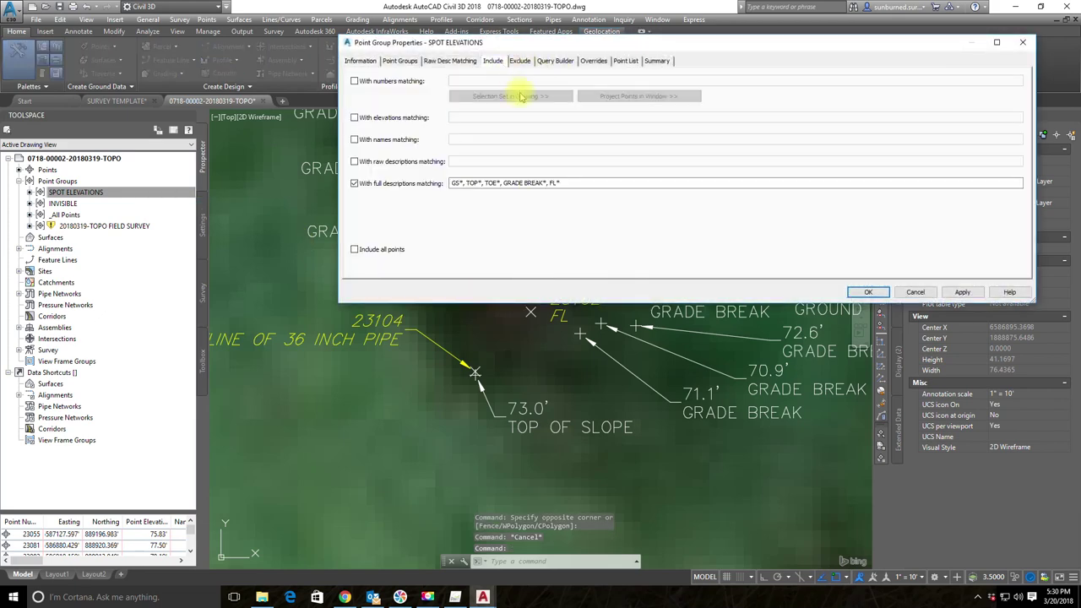
{"action": "left_click", "coordinate": [625, 61]}
{"action": "scroll", "coordinate": [701, 146], "scroll_direction": "down", "scroll_amount": 5}
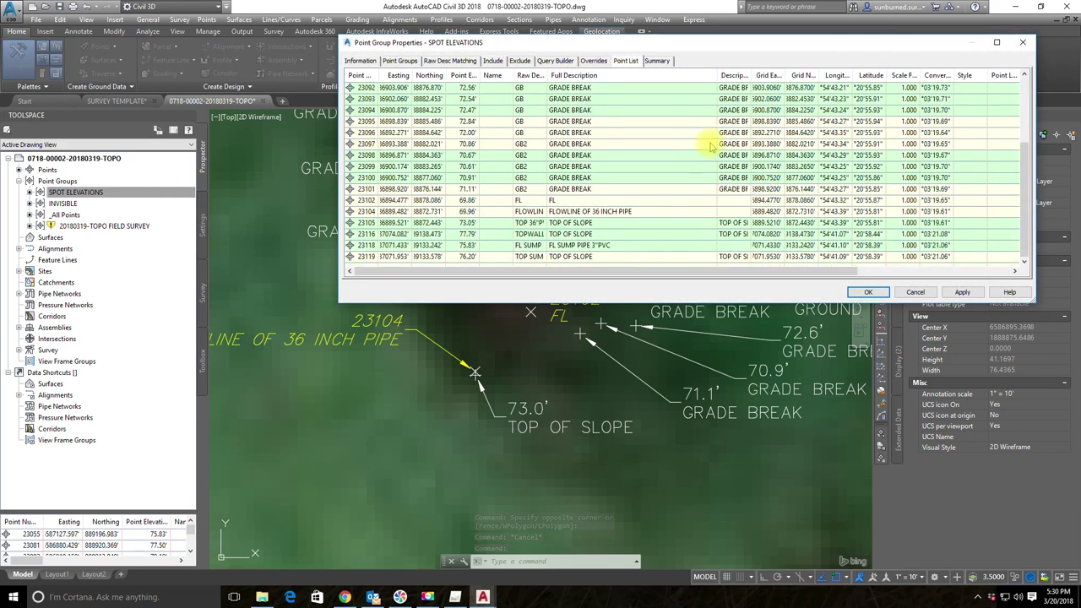
{"action": "left_click", "coordinate": [560, 199]}
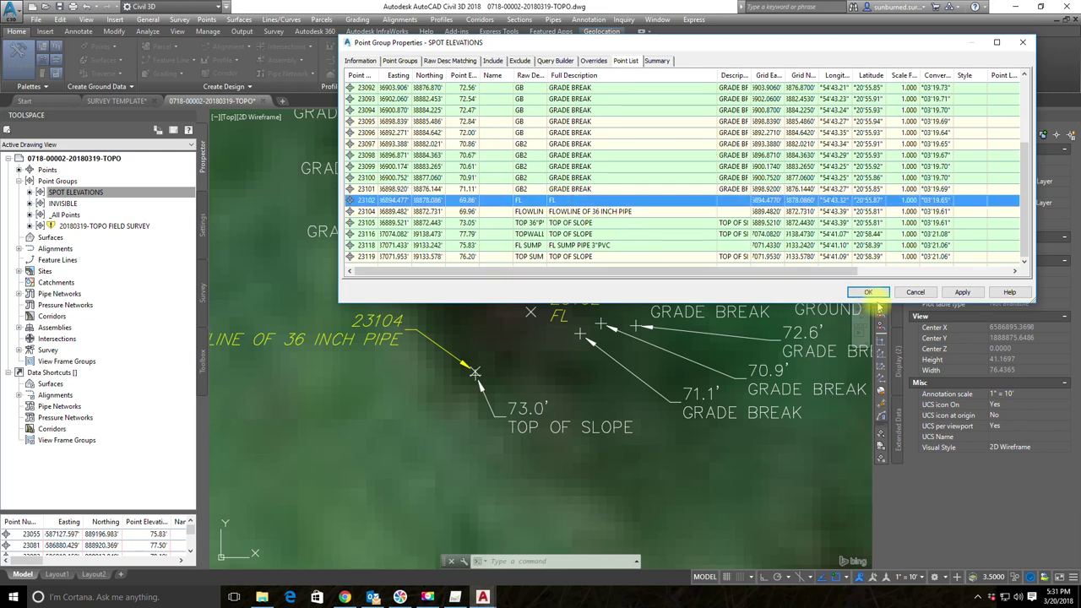
{"action": "left_click", "coordinate": [962, 293]}
{"action": "left_click", "coordinate": [868, 292]}
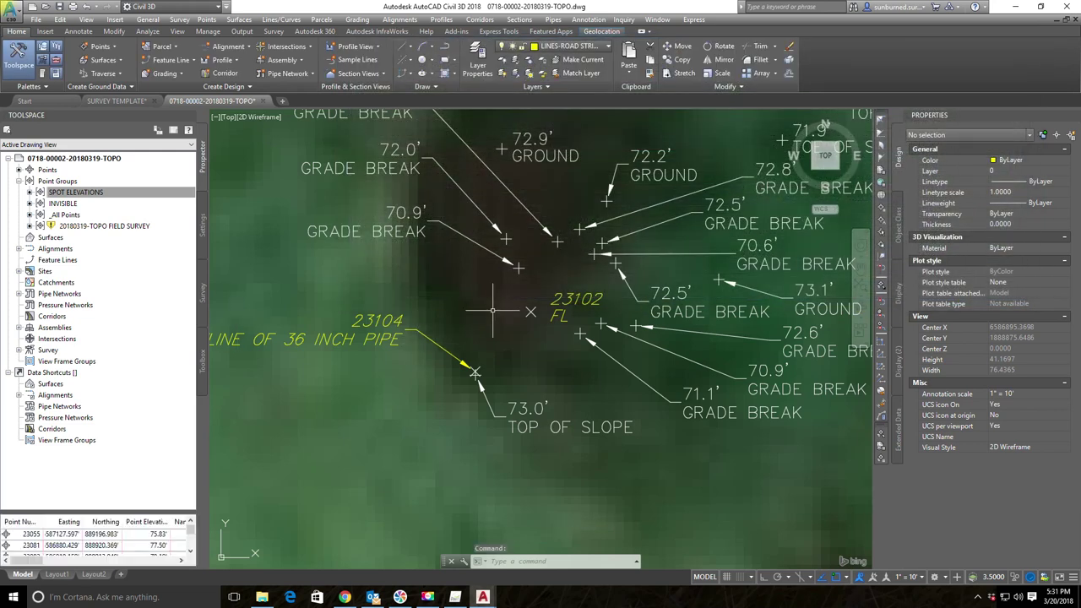
- Regenerate the whole drawing with REA to refresh the point labels around point 23102
{"action": "middle_click_drag", "start_coordinate": [484, 315], "coordinate": [547, 320]}
{"action": "key", "text": "Return"}
{"action": "middle_click_drag", "start_coordinate": [682, 304], "coordinate": [656, 315]}
{"action": "middle_click_drag", "start_coordinate": [599, 354], "coordinate": [590, 314]}
{"action": "left_click", "coordinate": [583, 274]}
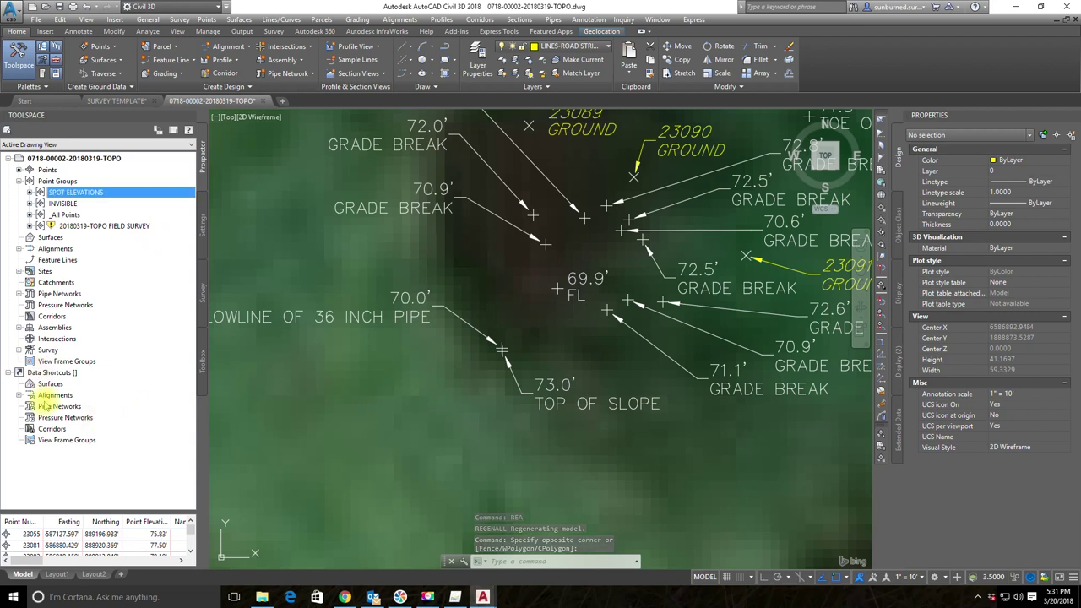
- Open the drawing's point description key set for editing
{"action": "left_click", "coordinate": [203, 224]}
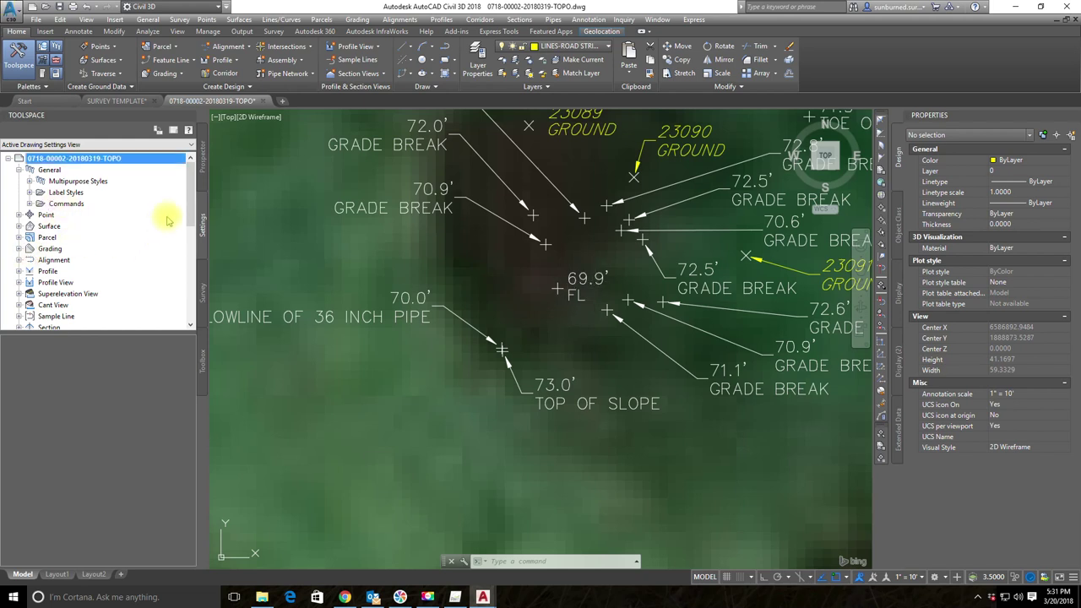
{"action": "left_click_drag", "start_coordinate": [194, 204], "coordinate": [201, 312]}
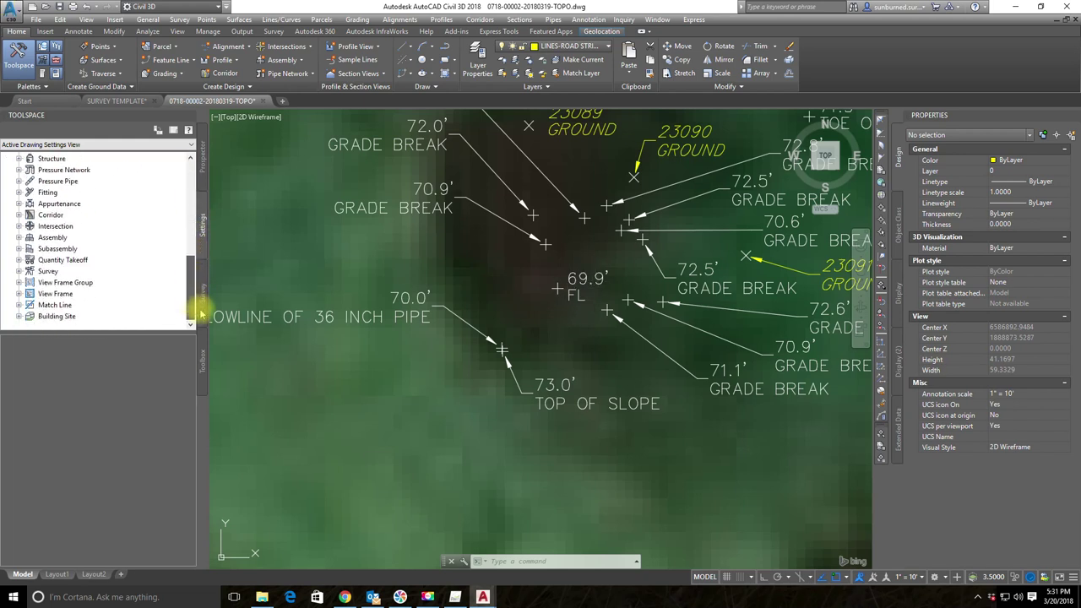
{"action": "left_click_drag", "start_coordinate": [193, 286], "coordinate": [196, 194]}
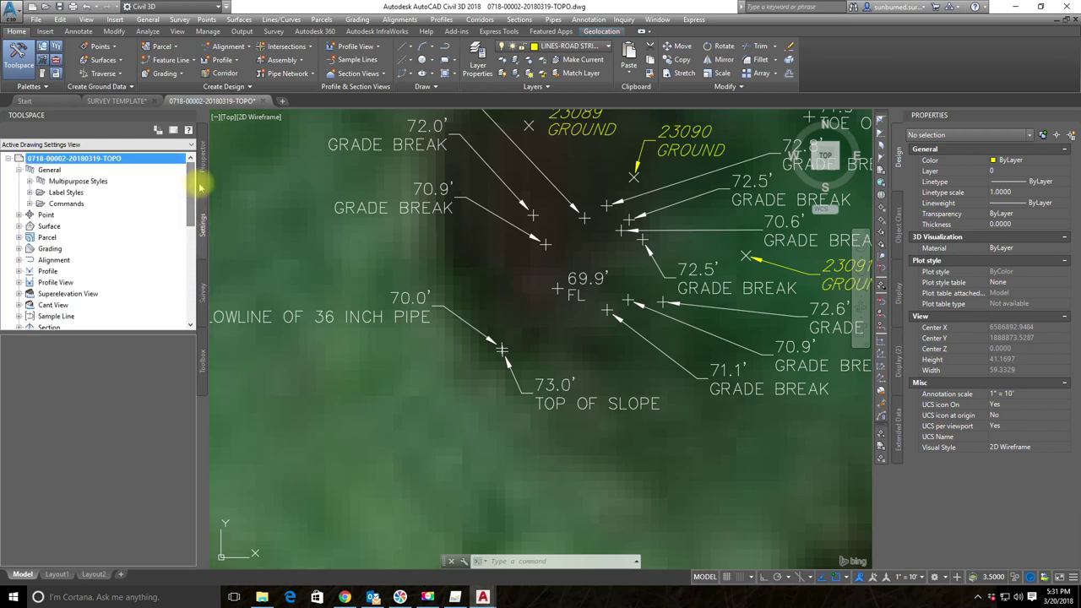
{"action": "left_click", "coordinate": [18, 214]}
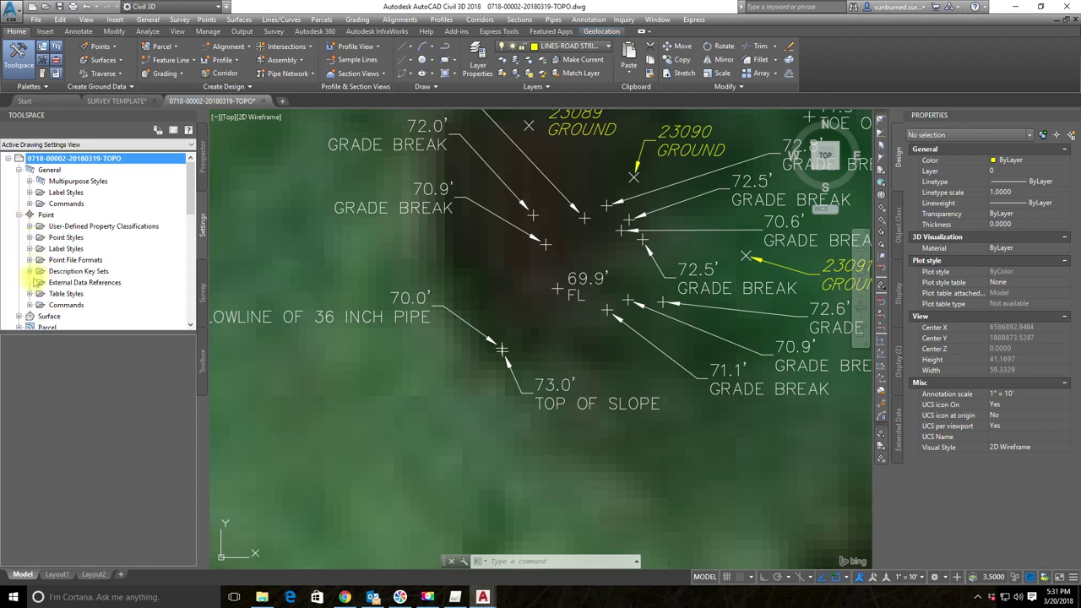
{"action": "left_click", "coordinate": [30, 271]}
{"action": "right_click", "coordinate": [85, 282]}
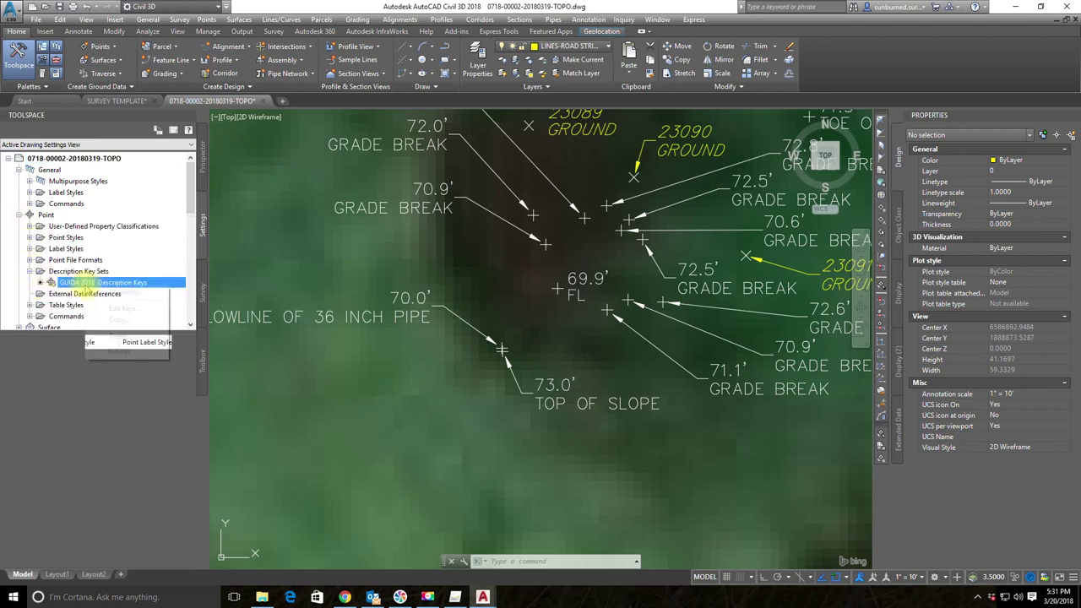
{"action": "left_click", "coordinate": [123, 309]}
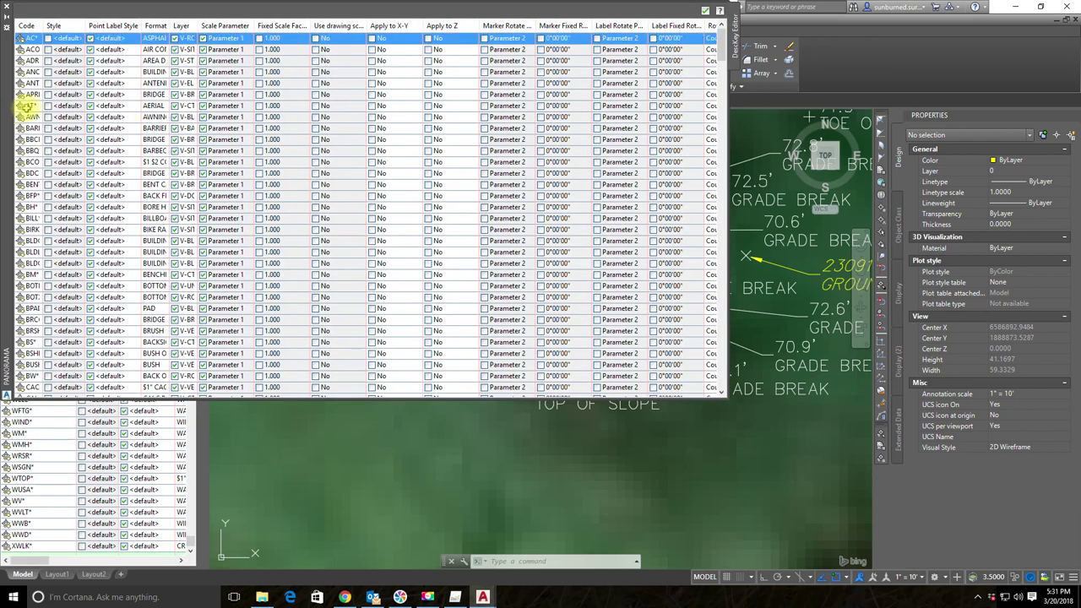
- Look through the description key codes for an existing FL key, widening the Code column to show full codes
{"action": "scroll", "coordinate": [39, 231], "scroll_direction": "down", "scroll_amount": 7}
{"action": "scroll", "coordinate": [43, 289], "scroll_direction": "down", "scroll_amount": 15}
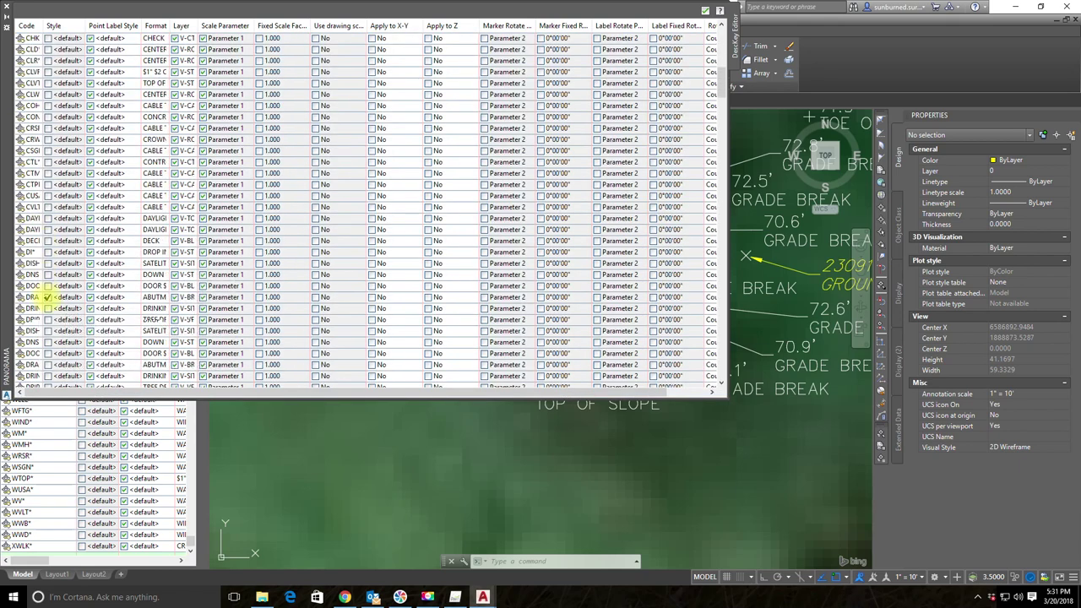
{"action": "scroll", "coordinate": [48, 323], "scroll_direction": "down", "scroll_amount": 3}
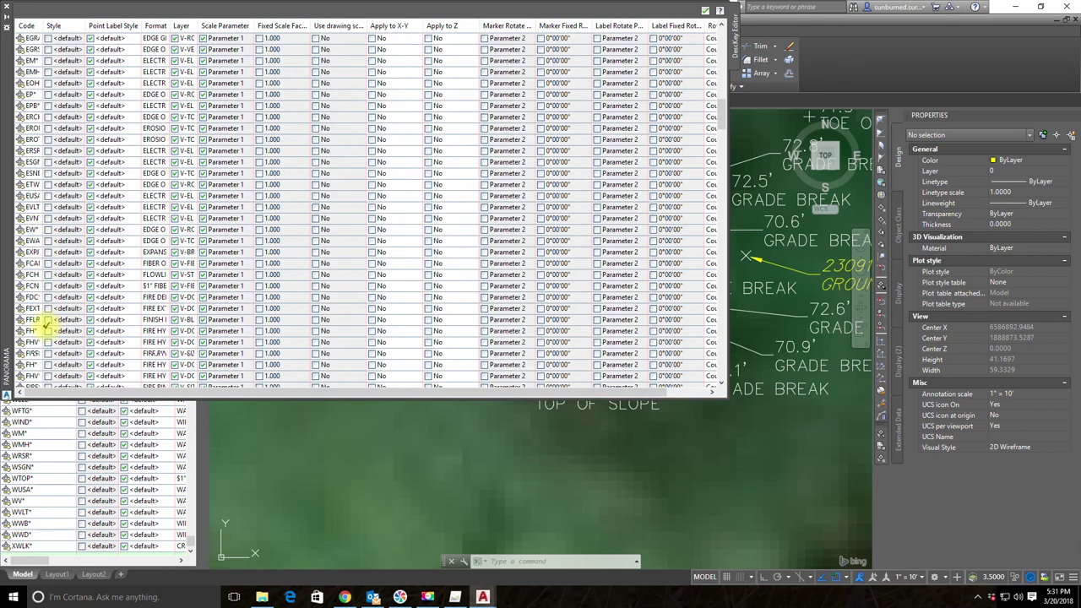
{"action": "scroll", "coordinate": [36, 341], "scroll_direction": "down", "scroll_amount": 1}
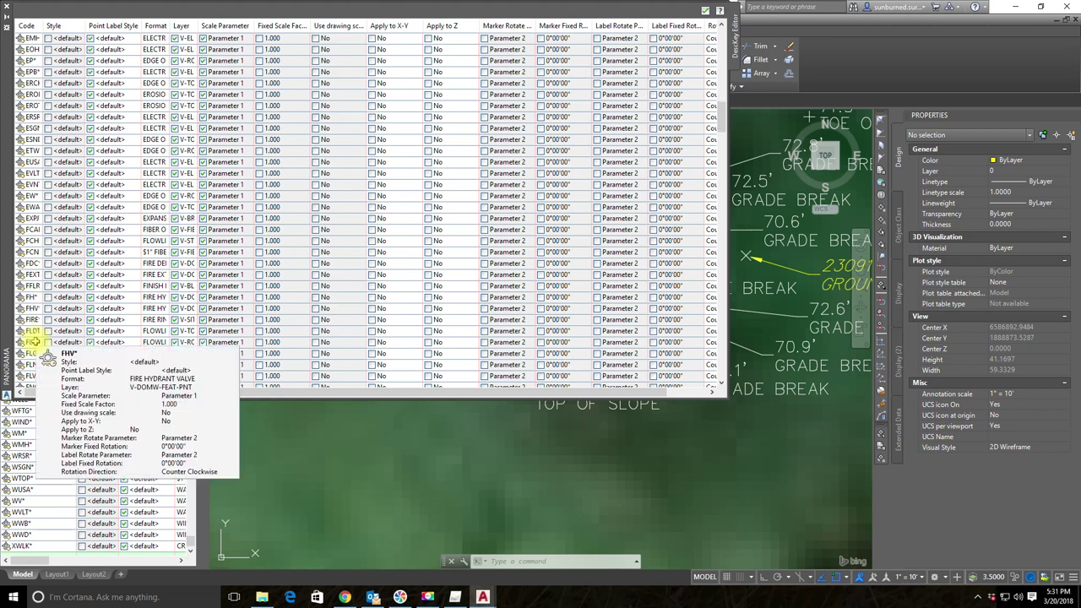
{"action": "scroll", "coordinate": [50, 376], "scroll_direction": "down", "scroll_amount": 1}
{"action": "left_click", "coordinate": [48, 375]}
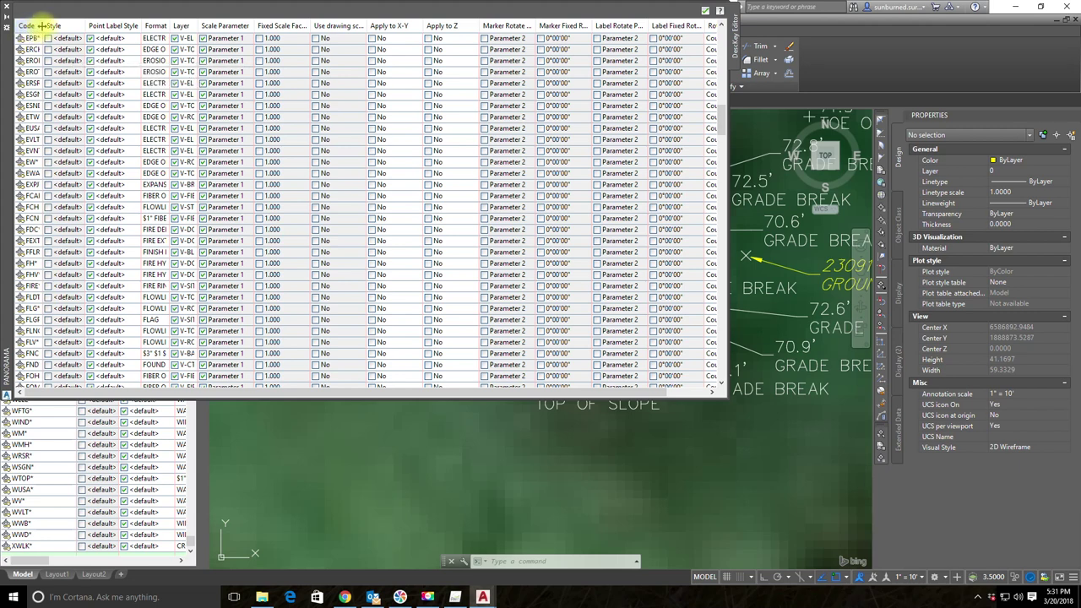
{"action": "left_click_drag", "start_coordinate": [40, 25], "coordinate": [112, 25]}
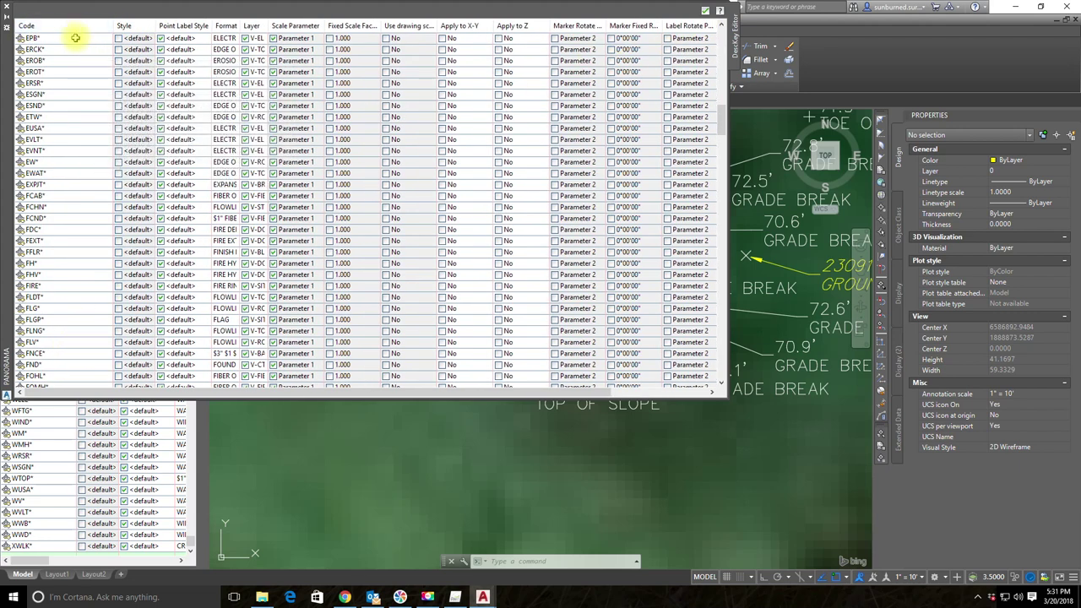
- Add a new description key to the set with the code FL*
{"action": "right_click", "coordinate": [78, 35]}
{"action": "left_click", "coordinate": [114, 55]}
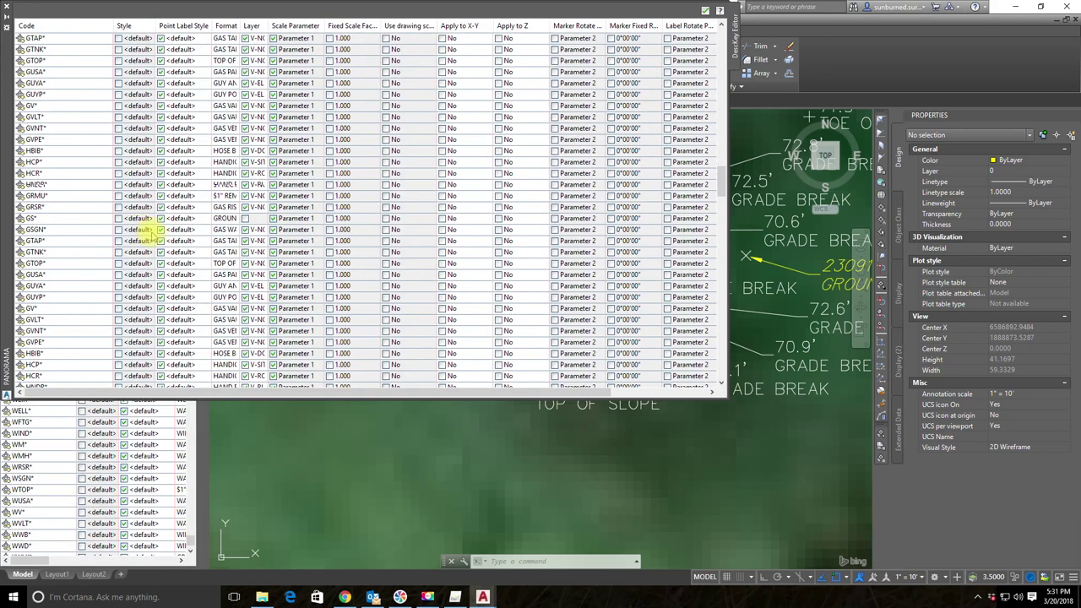
{"action": "left_click_drag", "start_coordinate": [724, 198], "coordinate": [724, 374]}
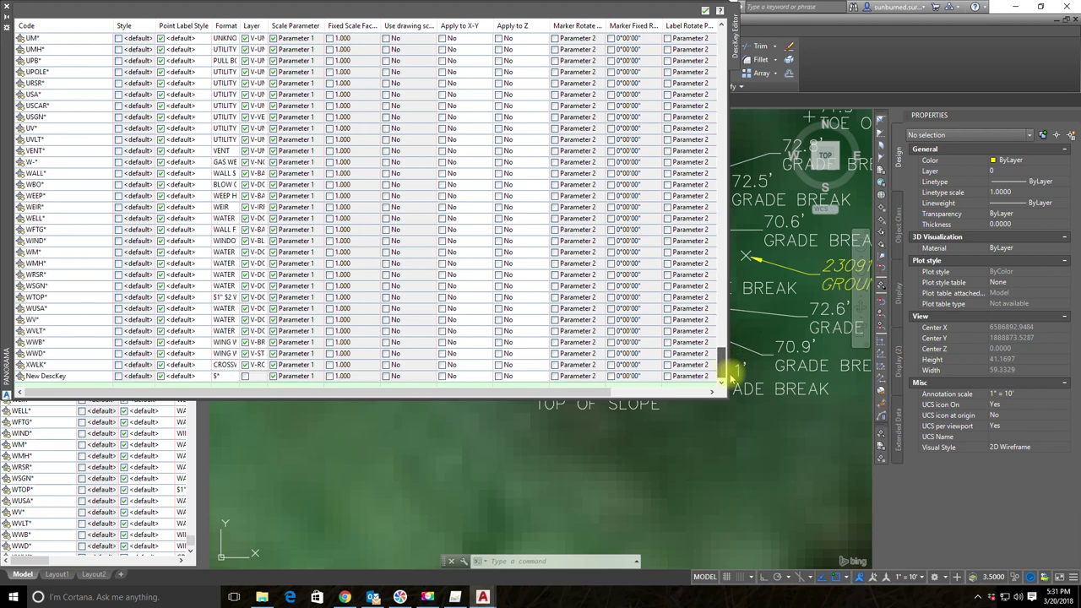
{"action": "left_click", "coordinate": [65, 376]}
{"action": "left_click", "coordinate": [65, 376]}
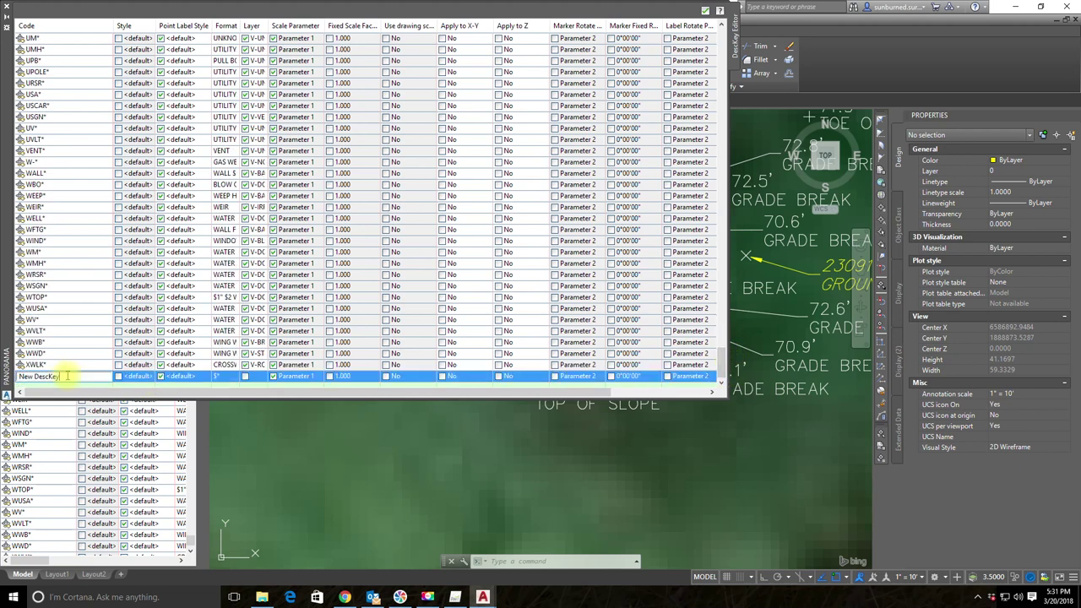
{"action": "type", "text": "FL*"}
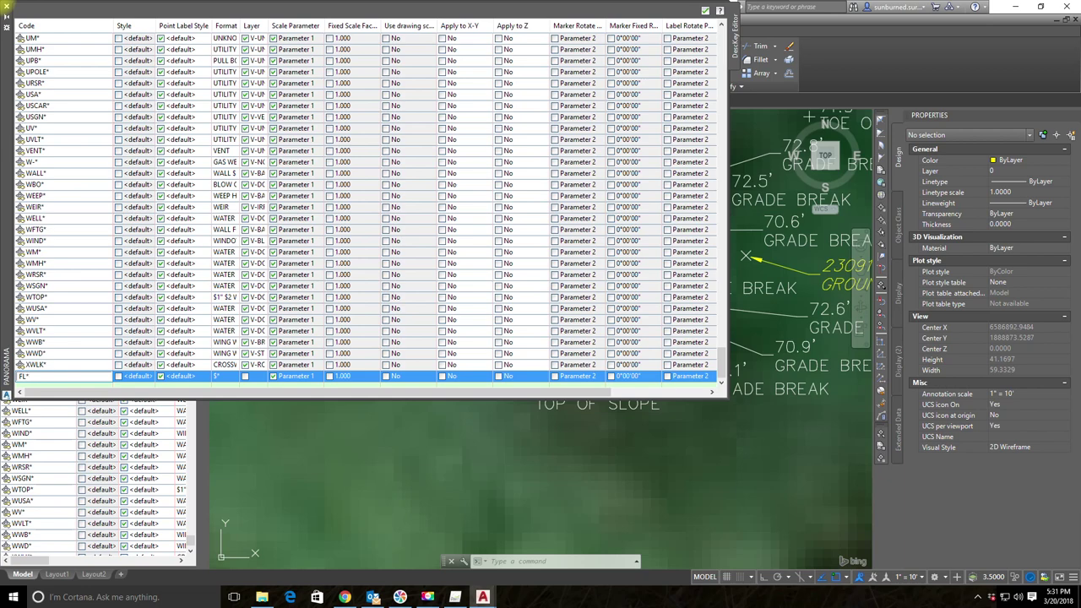
- Set the format of the FL* description key to FLOWLINE and save the key set
{"action": "left_click", "coordinate": [221, 376]}
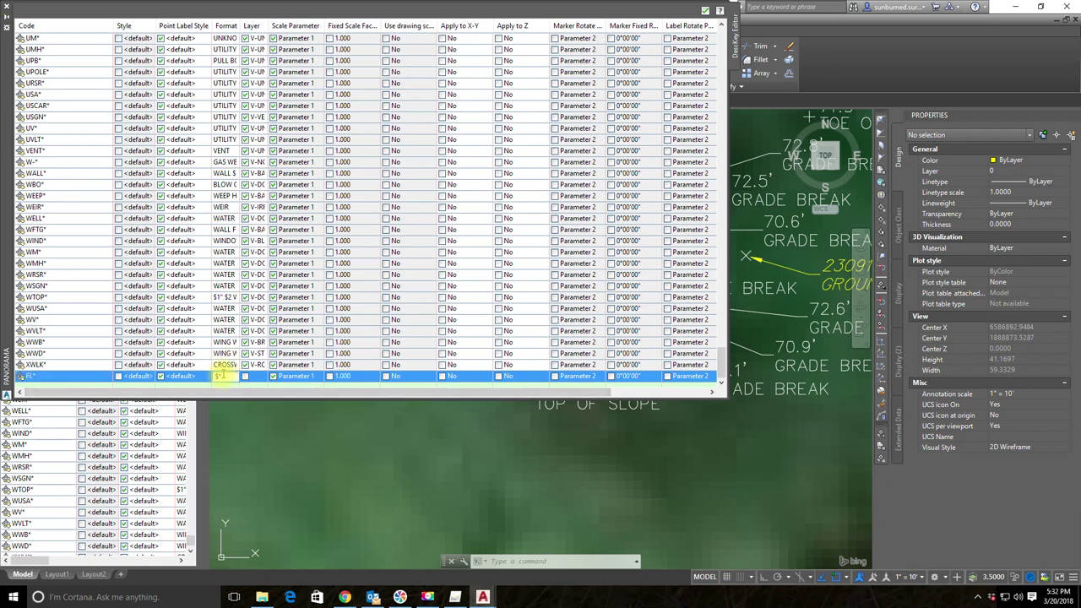
{"action": "left_click", "coordinate": [200, 372]}
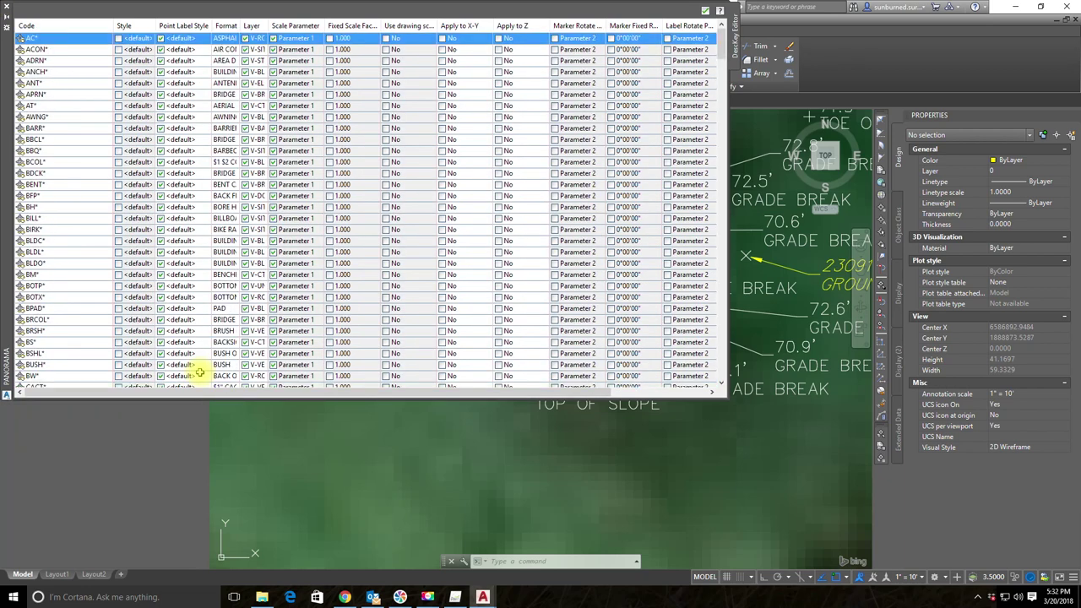
{"action": "scroll", "coordinate": [200, 371], "scroll_direction": "down", "scroll_amount": 8}
{"action": "left_click_drag", "start_coordinate": [725, 100], "coordinate": [717, 374]}
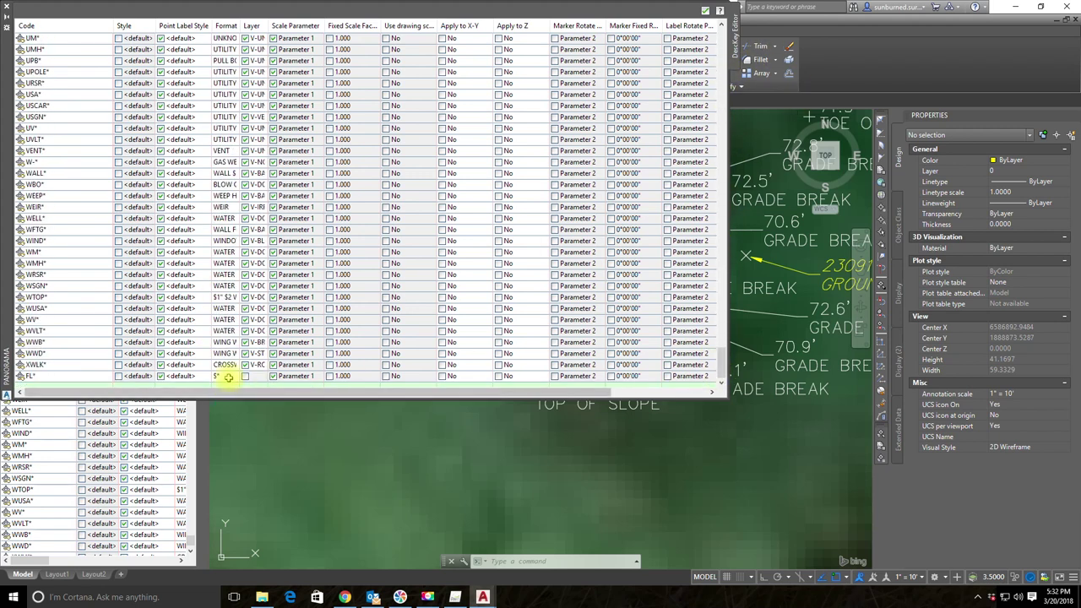
{"action": "left_click", "coordinate": [228, 377]}
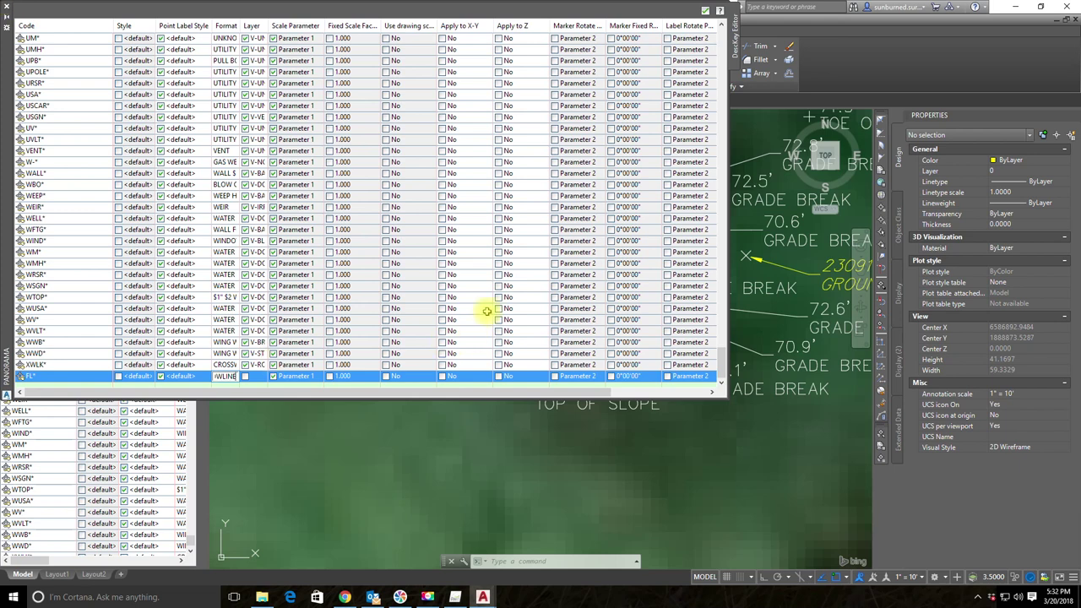
{"action": "key", "text": "Return"}
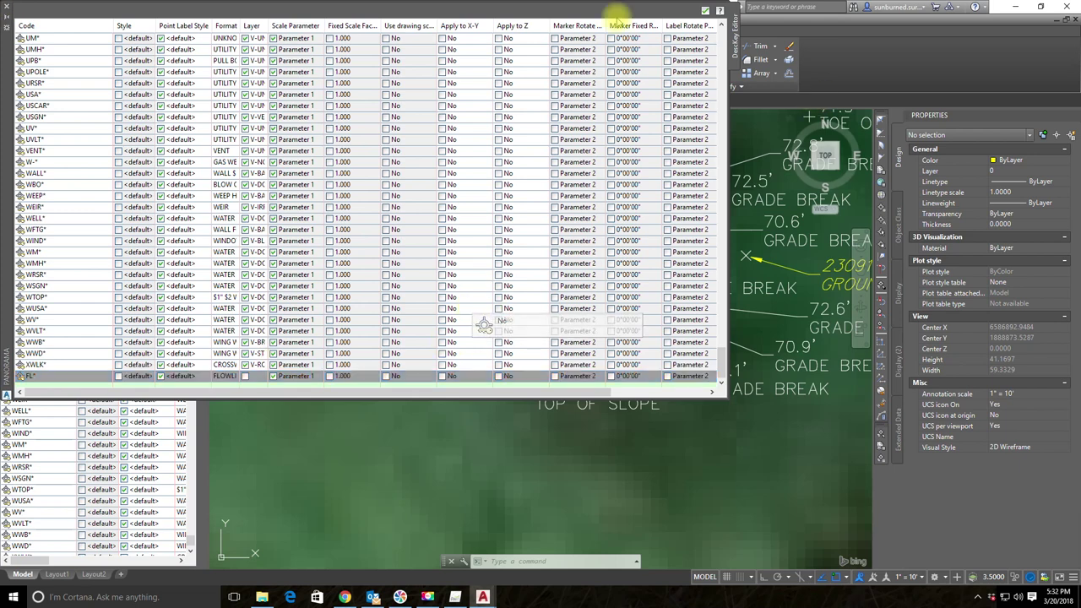
{"action": "left_click", "coordinate": [706, 10]}
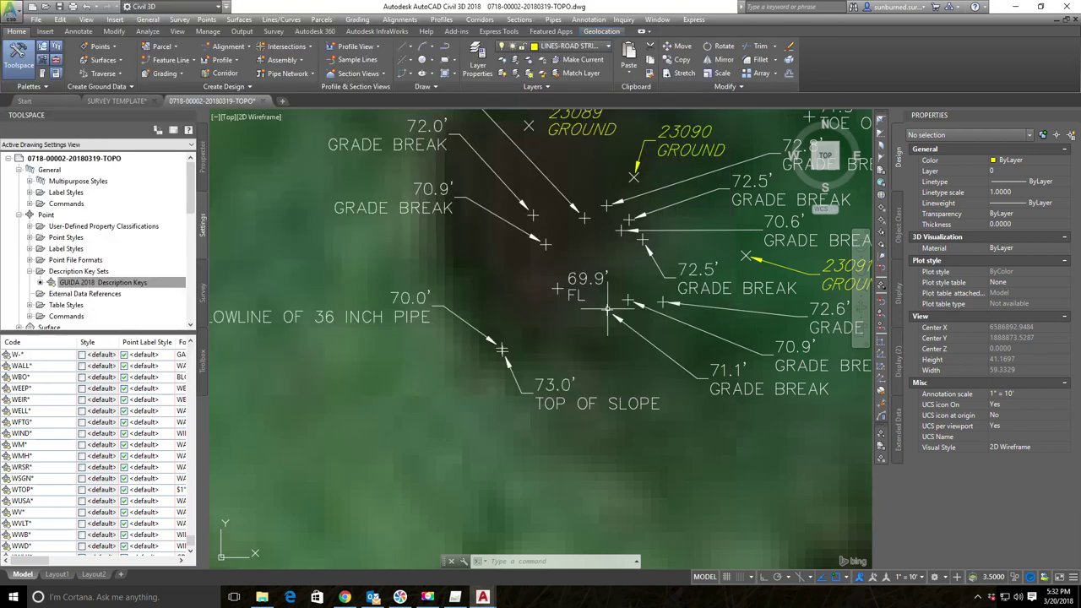
- Select point 23102 and all similar points, and apply the description keys to them
{"action": "left_click", "coordinate": [558, 287]}
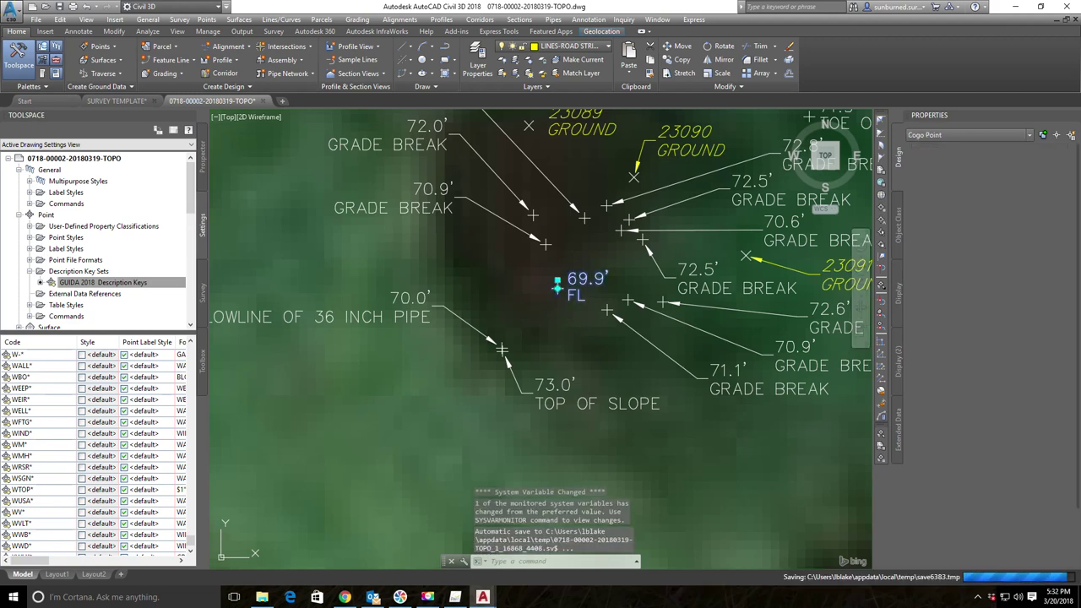
{"action": "right_click", "coordinate": [558, 287]}
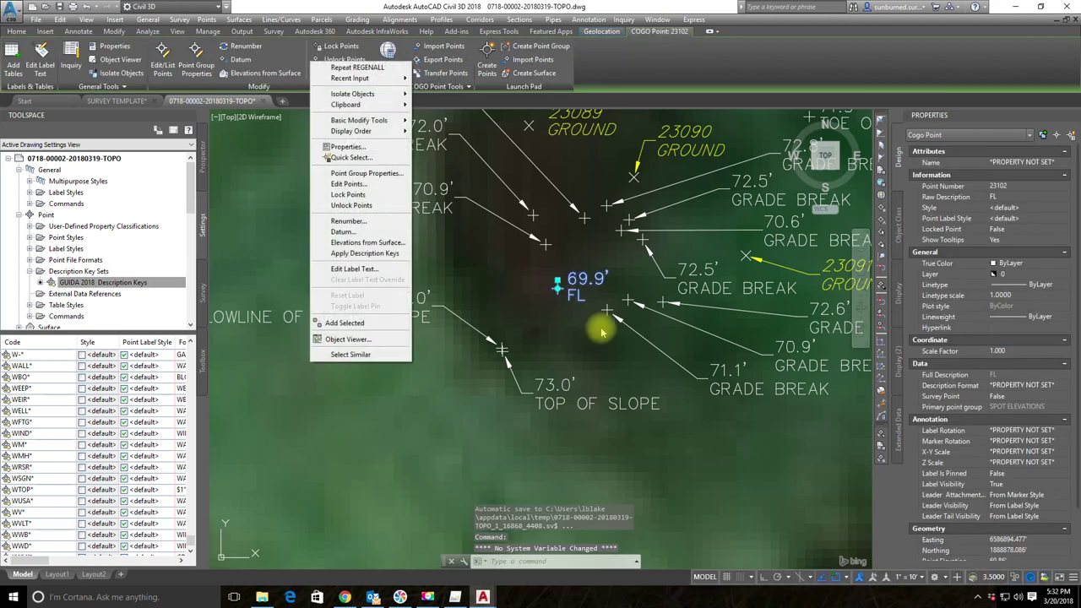
{"action": "left_click", "coordinate": [369, 356]}
{"action": "right_click", "coordinate": [554, 293]}
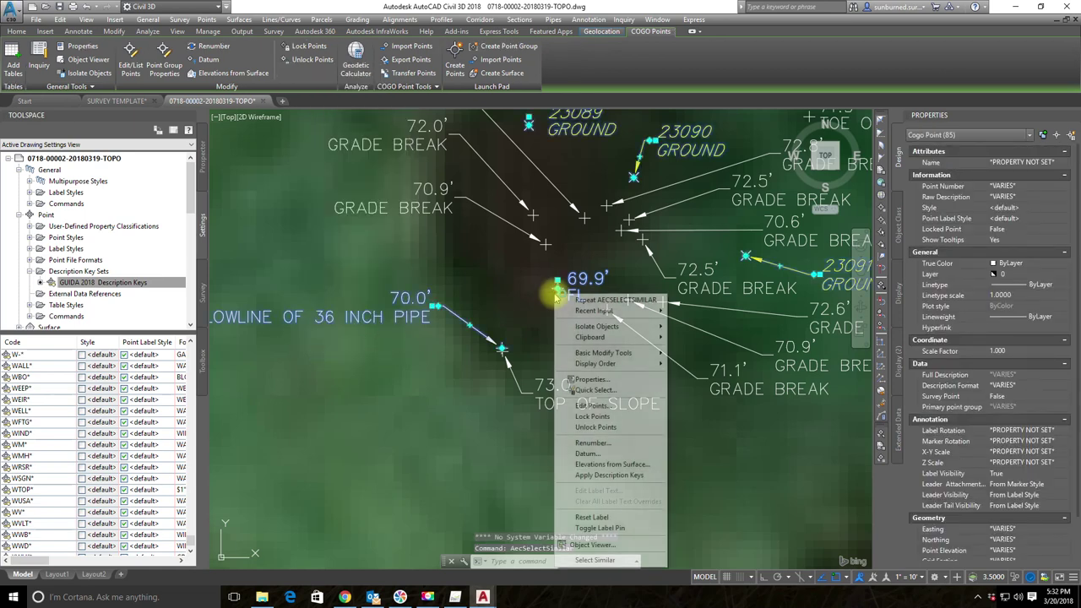
{"action": "left_click", "coordinate": [629, 475]}
- Move point 23102's flowline label up and left of its marker, between the neighbouring grade break and pipe flowline labels
{"action": "middle_click_drag", "start_coordinate": [522, 332], "coordinate": [577, 343]}
{"action": "left_click", "coordinate": [613, 296]}
{"action": "left_click", "coordinate": [613, 295]}
{"action": "left_click", "coordinate": [557, 272]}
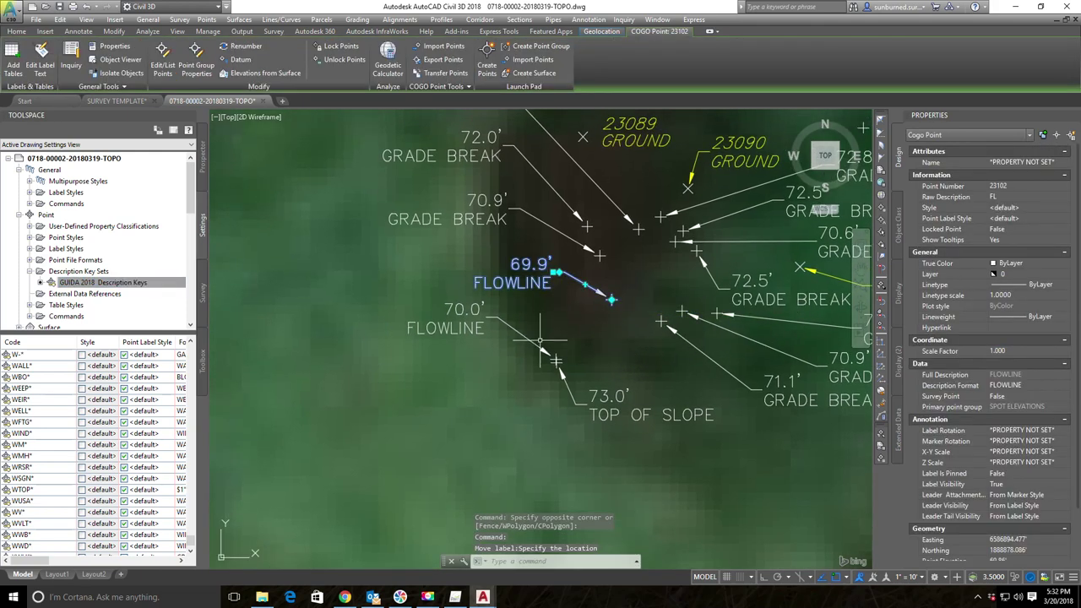
{"action": "key", "text": "Escape"}
{"action": "key", "text": "Escape"}
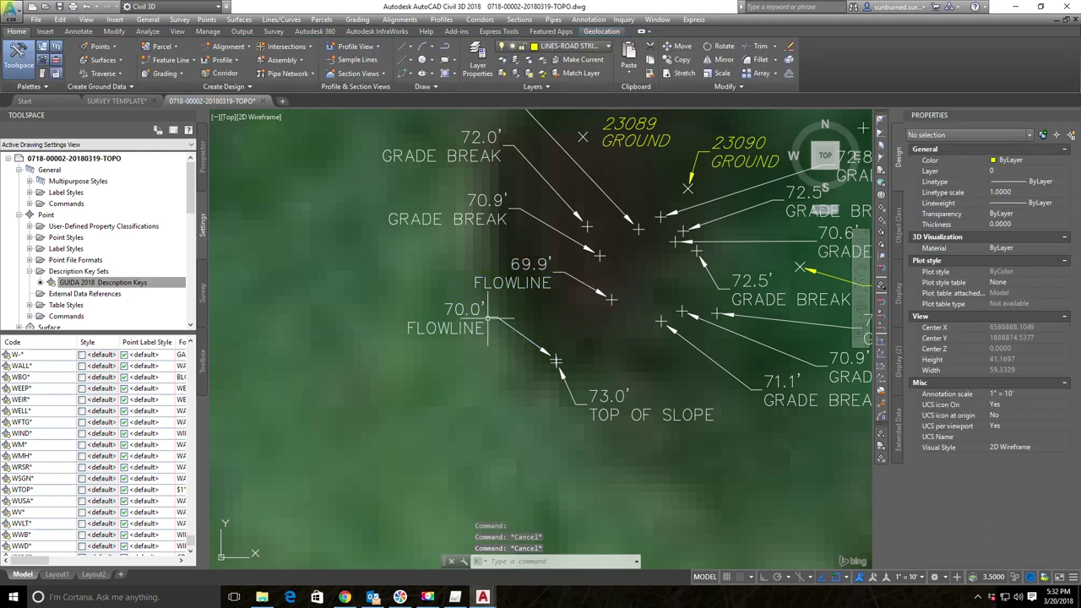
- Set the description format of point 23104 to FLOWLINE OF 36" PIPE
{"action": "left_click", "coordinate": [487, 320]}
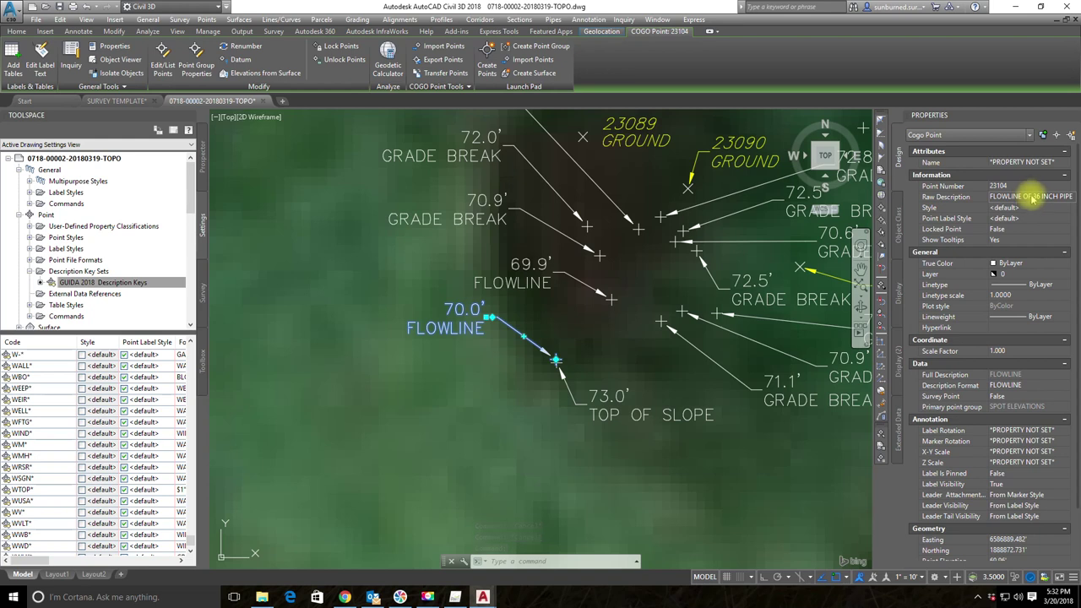
{"action": "left_click", "coordinate": [1032, 393]}
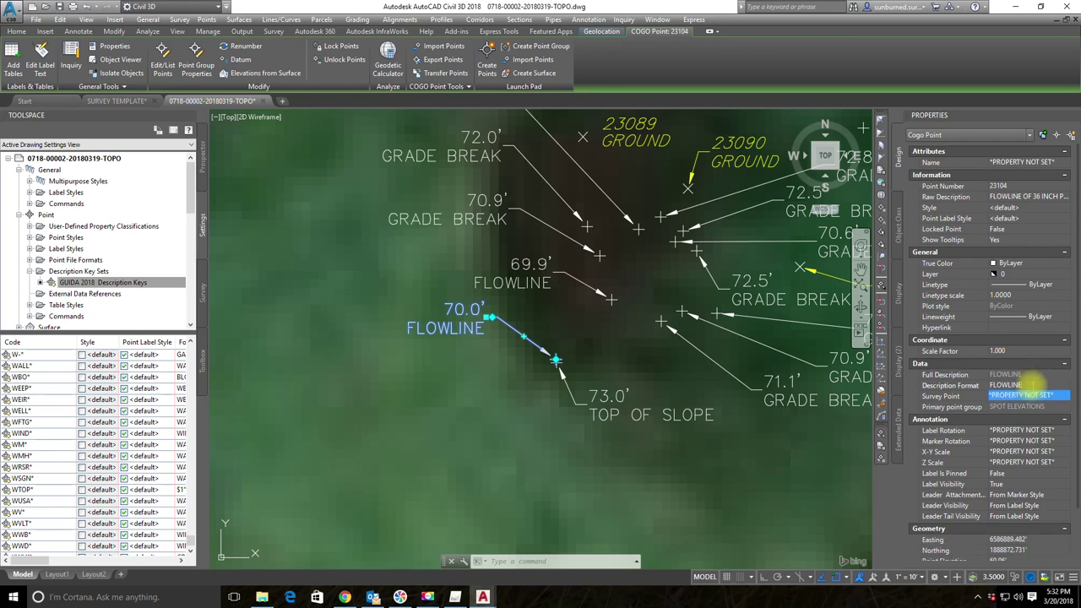
{"action": "left_click", "coordinate": [1039, 385]}
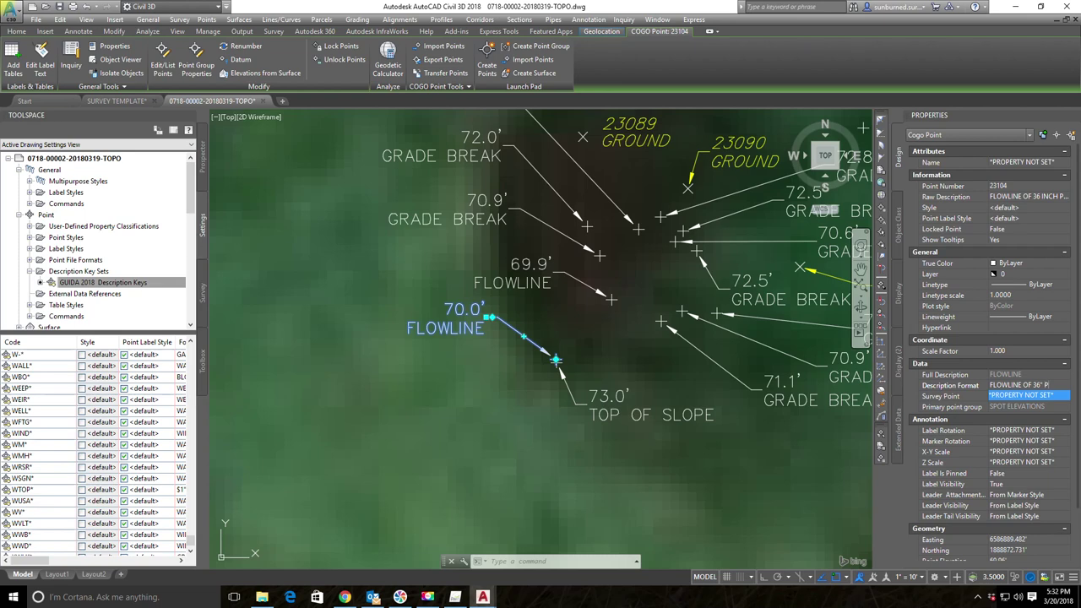
{"action": "key", "text": "Return"}
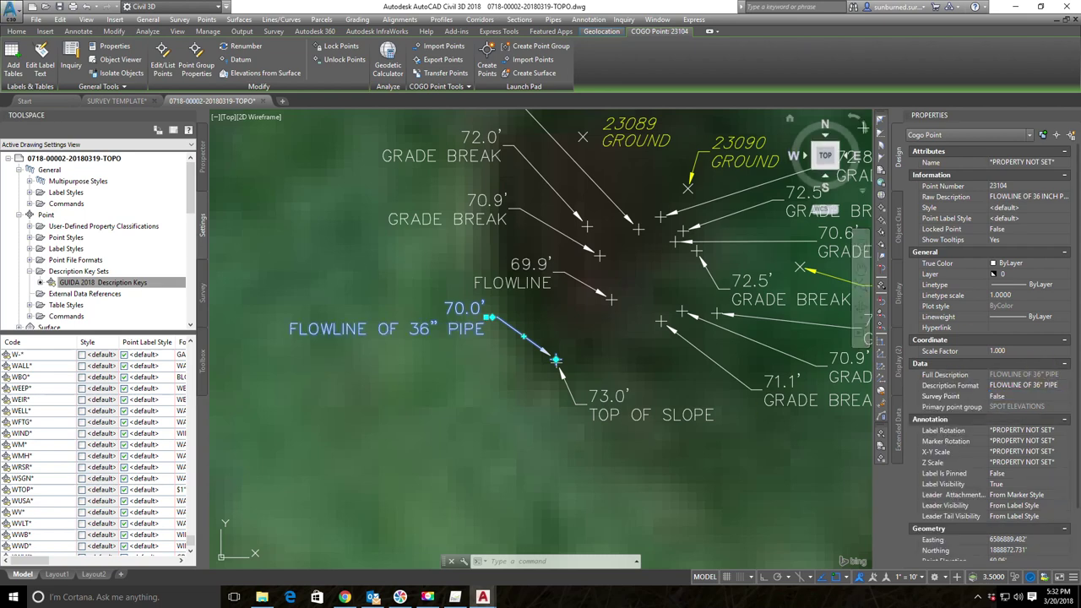
{"action": "left_click", "coordinate": [439, 367]}
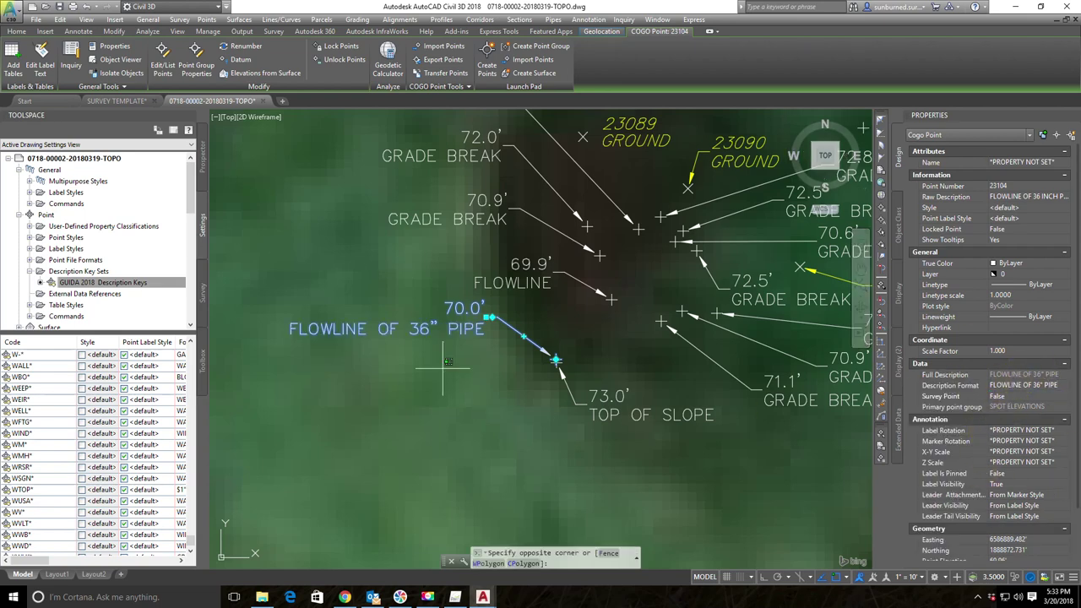
{"action": "key", "text": "Escape"}
{"action": "left_click", "coordinate": [454, 383]}
{"action": "key", "text": "Escape"}
- Check the raw and full description of flowline point 23102 in its properties
{"action": "scroll", "coordinate": [424, 378], "scroll_direction": "down", "scroll_amount": 6}
{"action": "scroll", "coordinate": [519, 338], "scroll_direction": "up", "scroll_amount": 6}
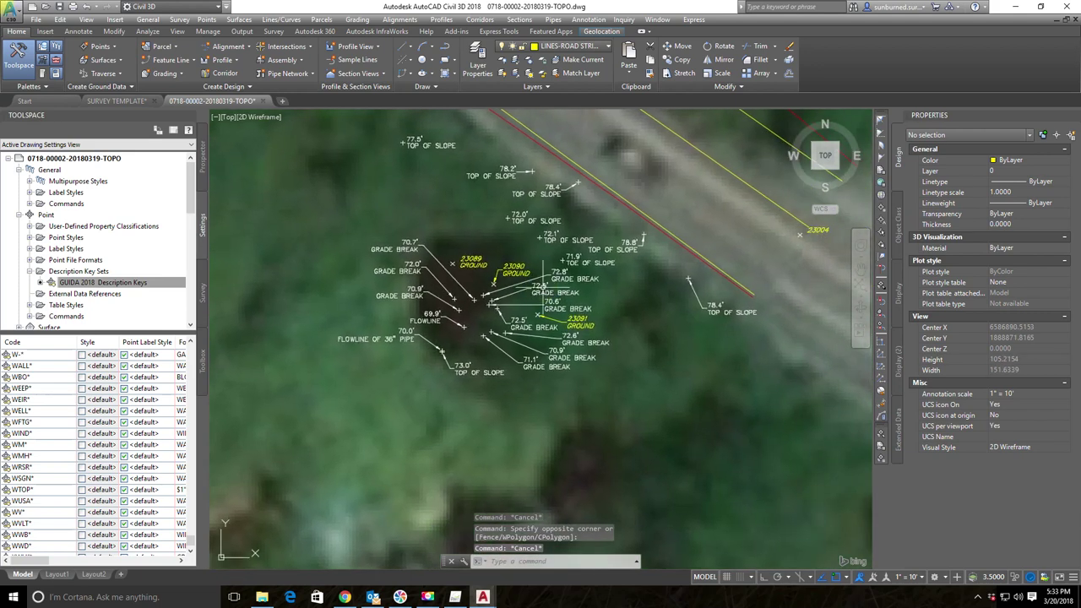
{"action": "scroll", "coordinate": [612, 258], "scroll_direction": "down", "scroll_amount": 2}
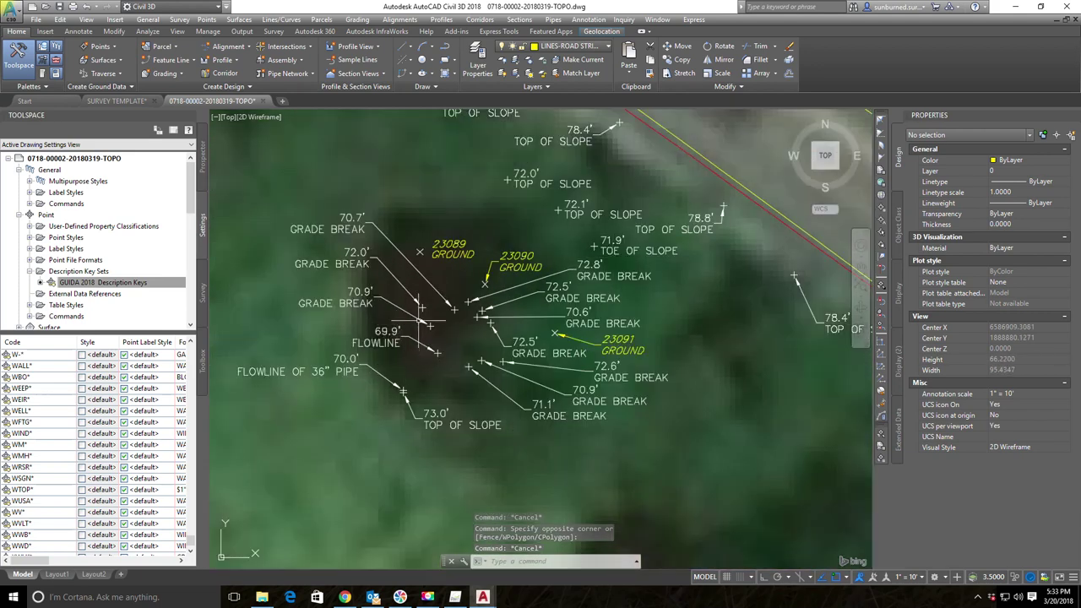
{"action": "left_click", "coordinate": [414, 343]}
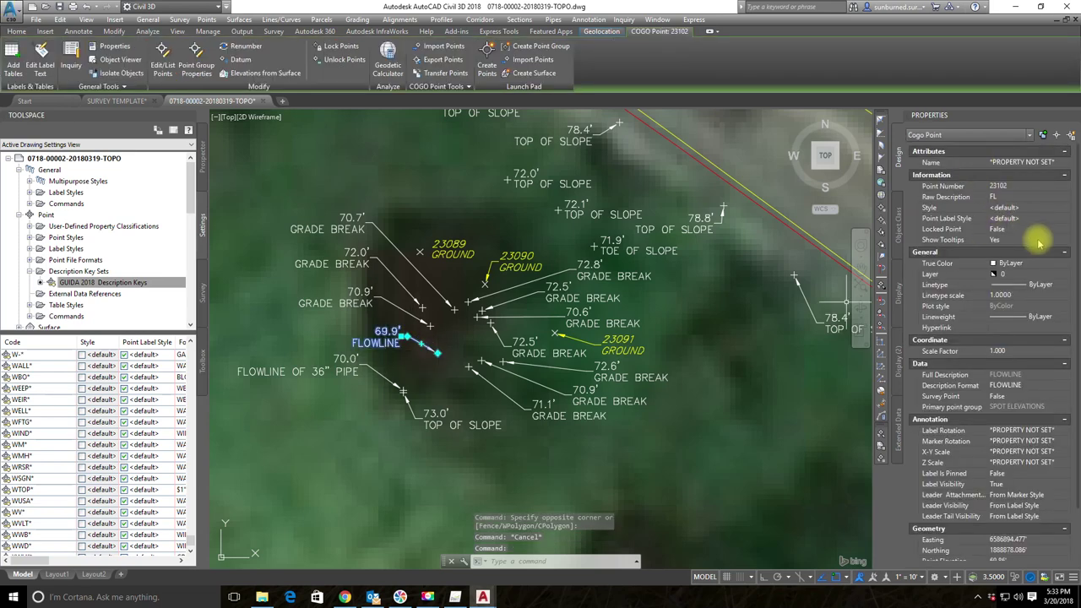
{"action": "key", "text": "Escape"}
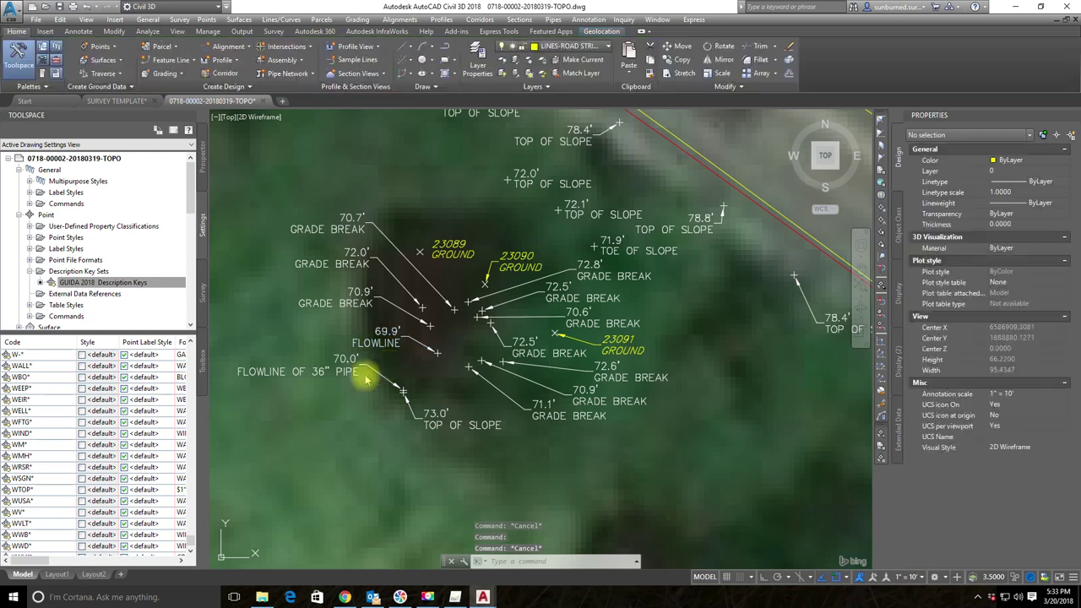
{"action": "left_click", "coordinate": [509, 215]}
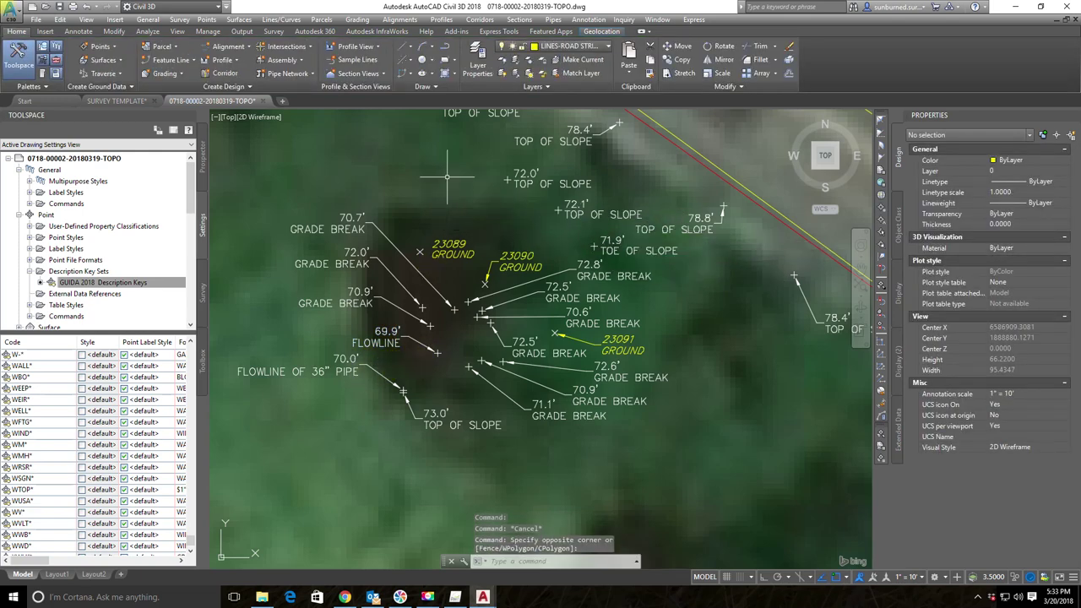
- Examine the layout of the slope, grade break and flowline labels between the pipe and the road edge
{"action": "middle_click_drag", "start_coordinate": [449, 184], "coordinate": [471, 280]}
{"action": "scroll", "coordinate": [682, 318], "scroll_direction": "down", "scroll_amount": 2}
{"action": "middle_click_drag", "start_coordinate": [730, 328], "coordinate": [590, 268]}
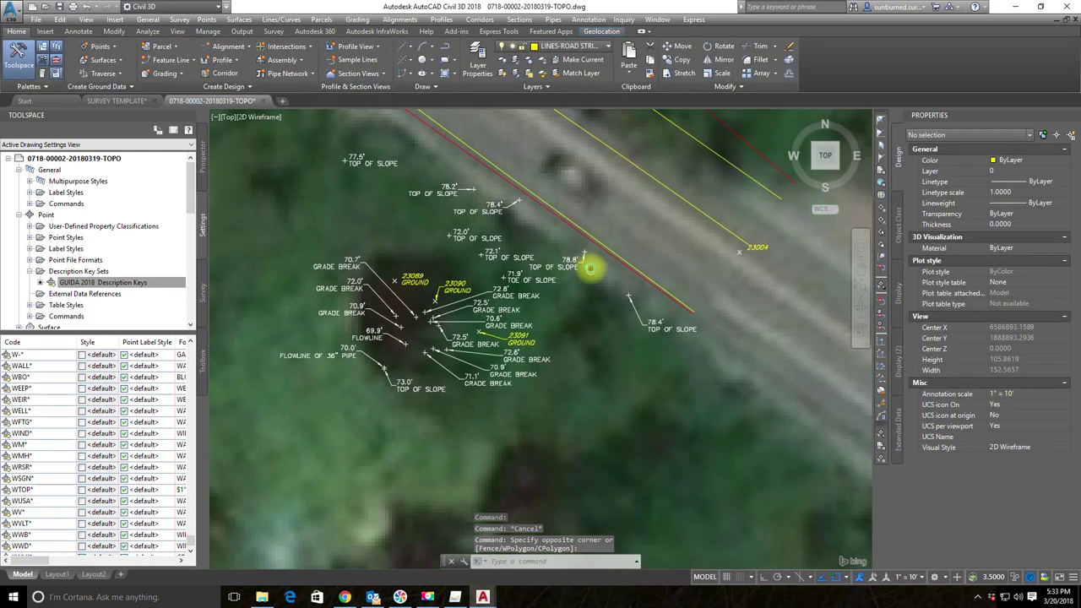
{"action": "scroll", "coordinate": [641, 293], "scroll_direction": "up", "scroll_amount": 2}
{"action": "middle_click_drag", "start_coordinate": [467, 243], "coordinate": [630, 300]}
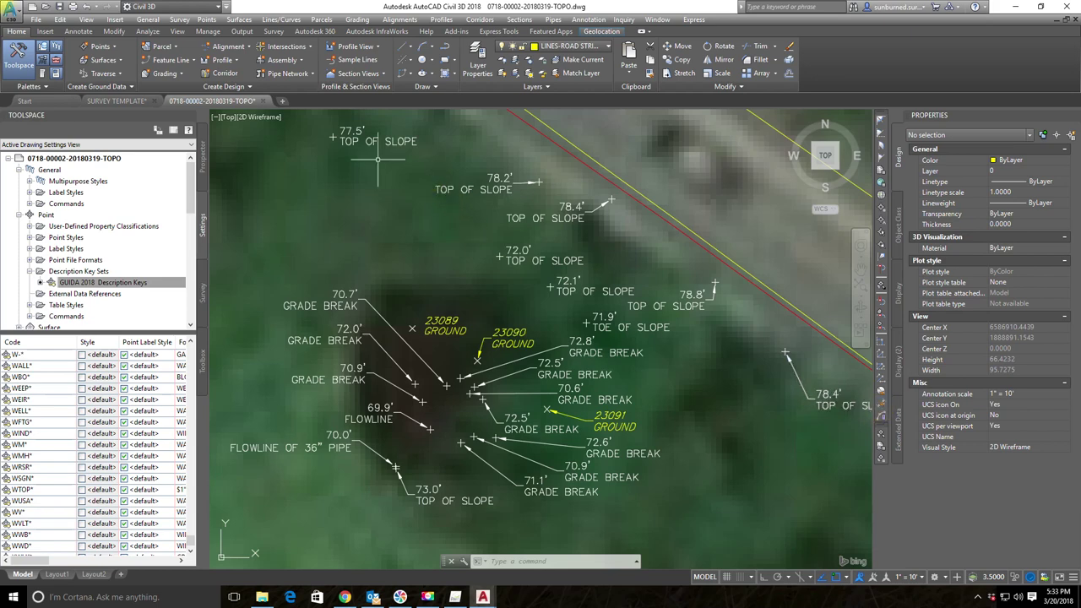
{"action": "scroll", "coordinate": [507, 248], "scroll_direction": "down", "scroll_amount": 4}
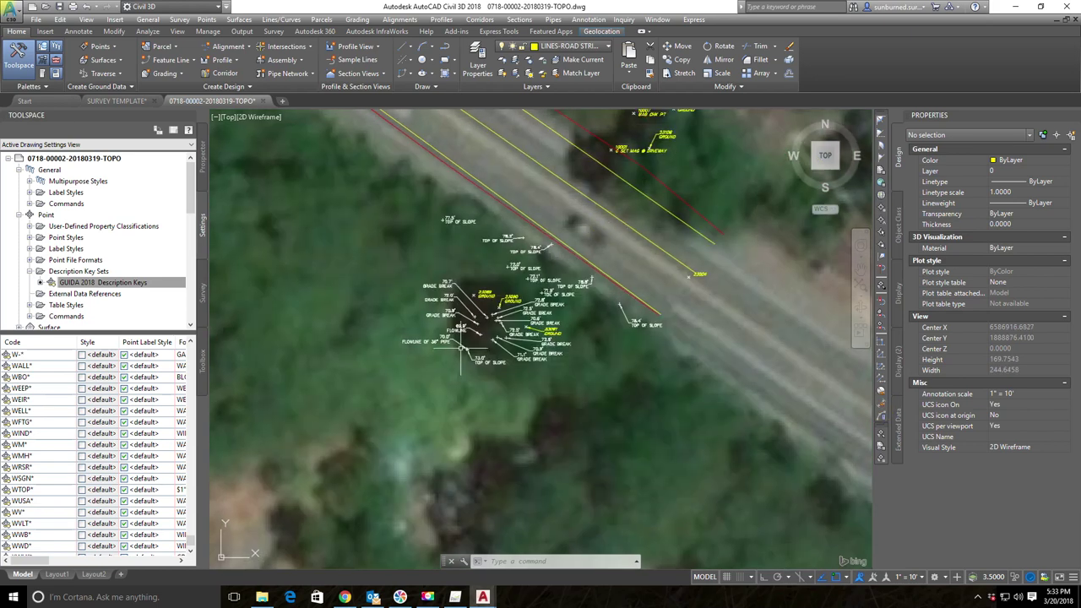
{"action": "scroll", "coordinate": [607, 224], "scroll_direction": "up", "scroll_amount": 6}
{"action": "scroll", "coordinate": [523, 252], "scroll_direction": "down", "scroll_amount": 4}
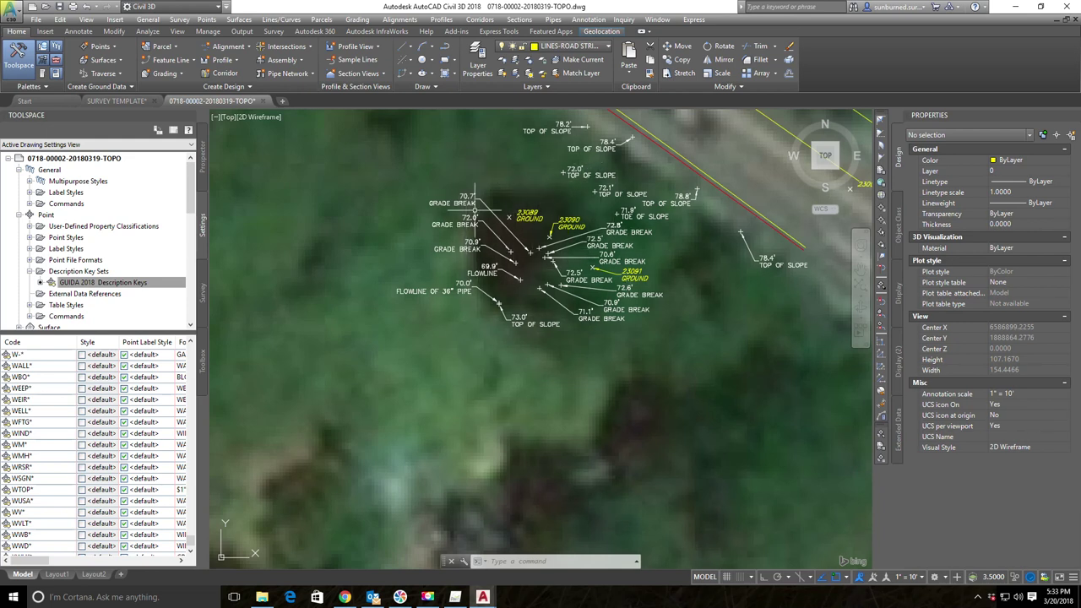
{"action": "middle_click_drag", "start_coordinate": [738, 163], "coordinate": [680, 323]}
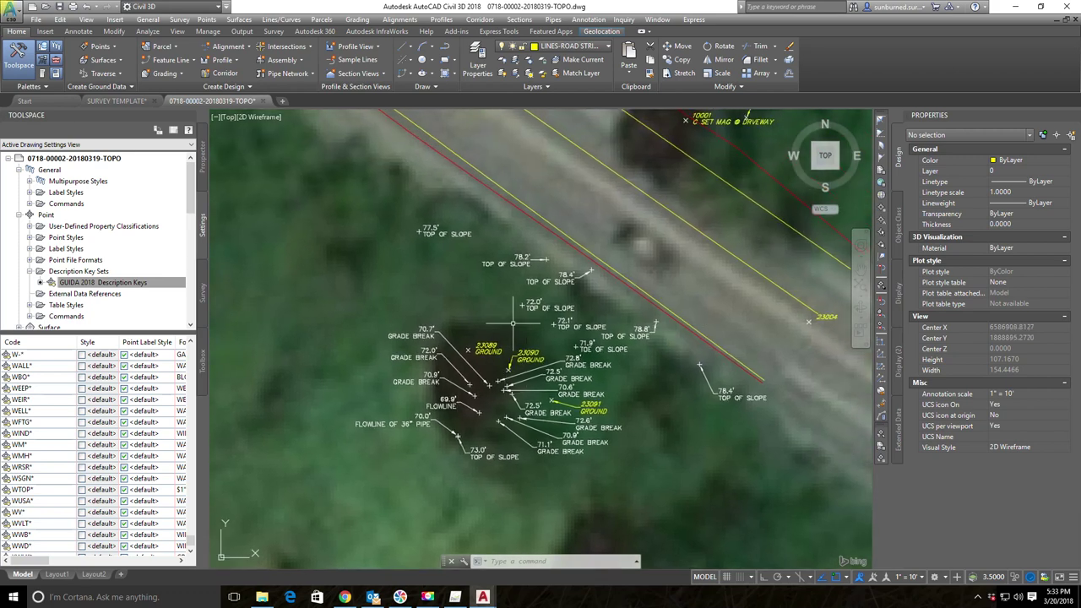
- Examine the house corner, driveway and ground points on the north side of the striped road
{"action": "middle_click_drag", "start_coordinate": [485, 287], "coordinate": [526, 409]}
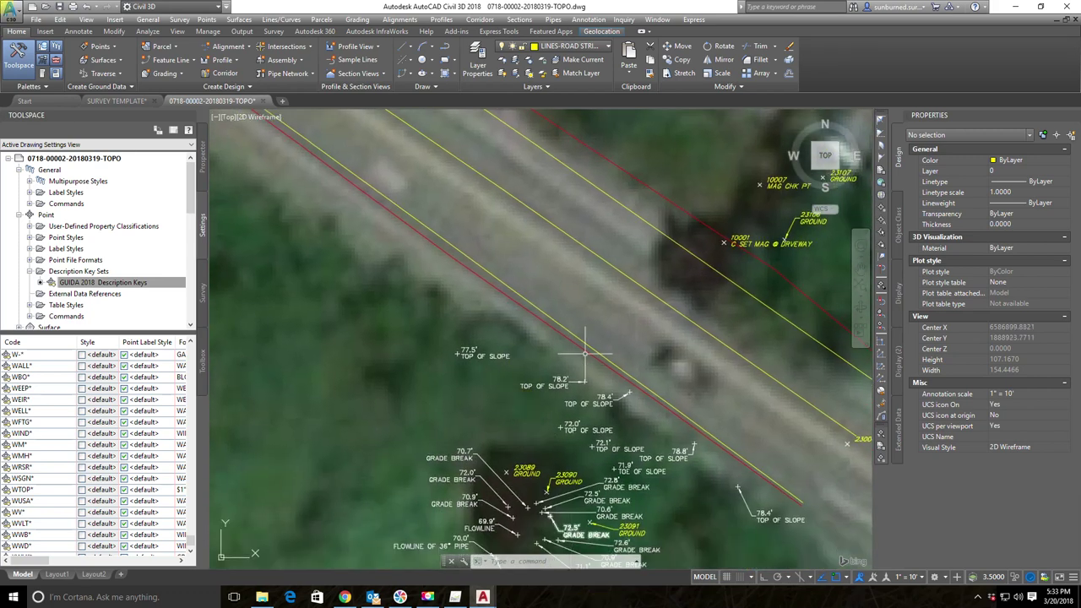
{"action": "scroll", "coordinate": [584, 354], "scroll_direction": "down", "scroll_amount": 4}
{"action": "scroll", "coordinate": [713, 253], "scroll_direction": "up", "scroll_amount": 8}
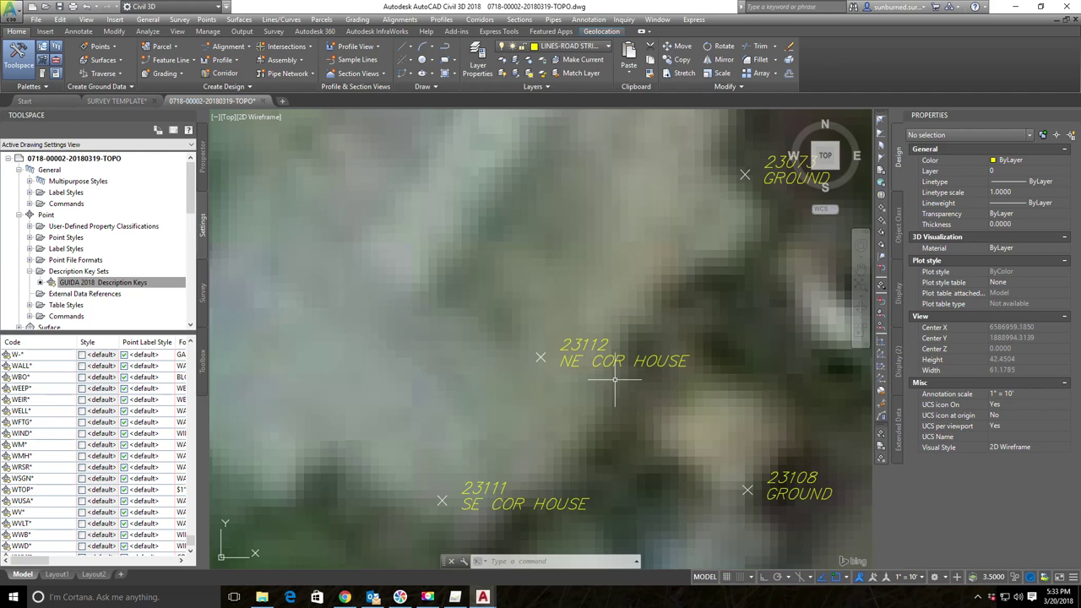
{"action": "scroll", "coordinate": [573, 425], "scroll_direction": "down", "scroll_amount": 4}
{"action": "scroll", "coordinate": [574, 404], "scroll_direction": "up", "scroll_amount": 4}
{"action": "middle_click_drag", "start_coordinate": [706, 409], "coordinate": [704, 329]}
{"action": "scroll", "coordinate": [679, 361], "scroll_direction": "down", "scroll_amount": 2}
{"action": "middle_click_drag", "start_coordinate": [758, 384], "coordinate": [633, 480]}
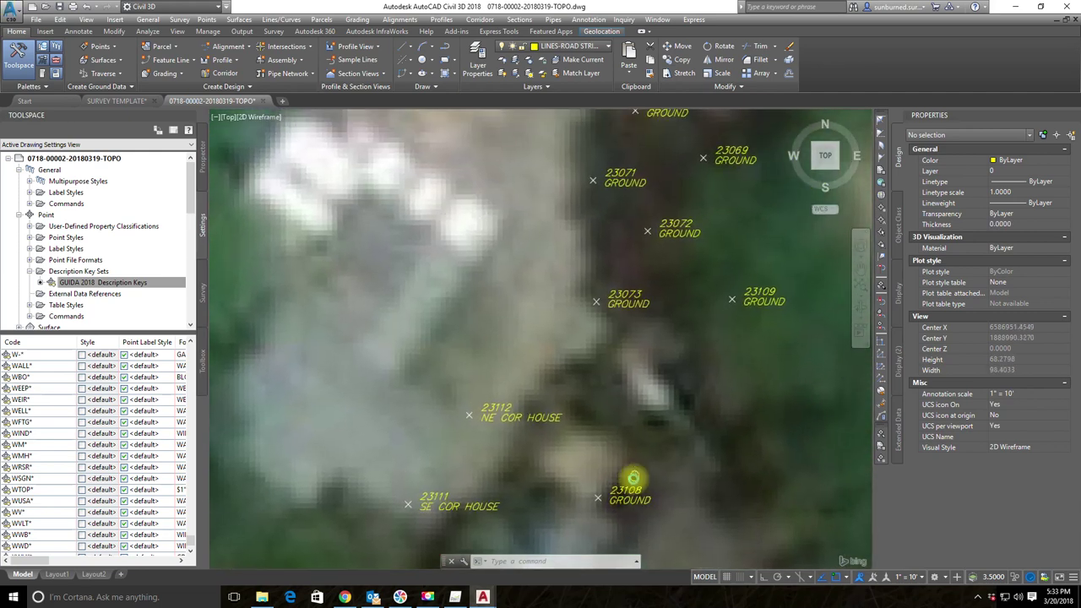
{"action": "scroll", "coordinate": [524, 361], "scroll_direction": "down", "scroll_amount": 4}
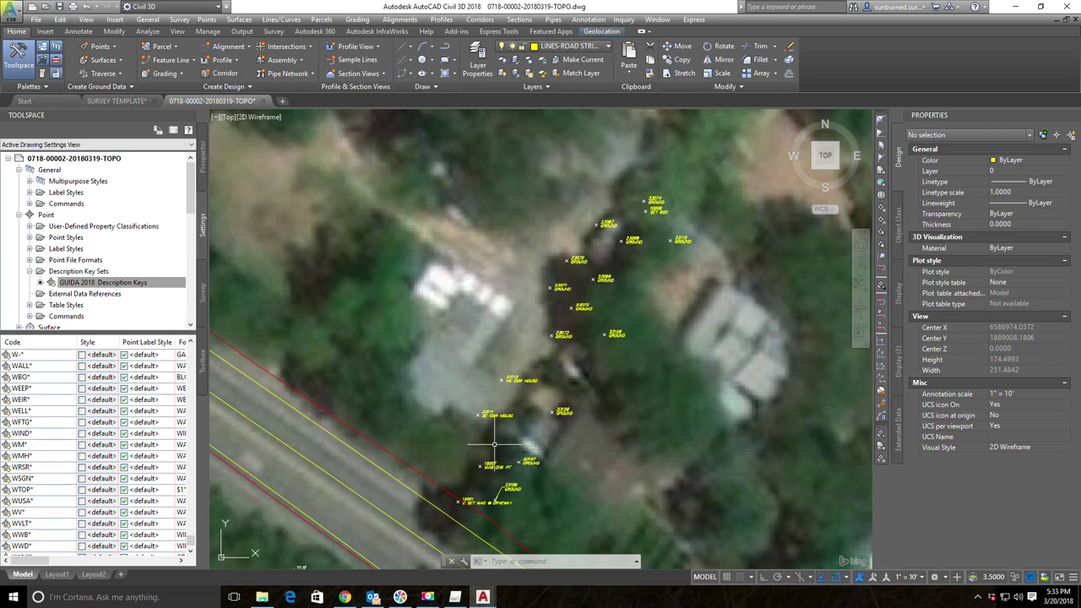
{"action": "middle_click_drag", "start_coordinate": [715, 234], "coordinate": [728, 425]}
{"action": "mouse_move", "coordinate": [715, 298]}
{"action": "middle_mouse_down"}
{"action": "mouse_move", "coordinate": [685, 355]}
{"action": "mouse_move", "coordinate": [644, 393]}
{"action": "middle_mouse_up"}
{"action": "scroll", "coordinate": [644, 393], "scroll_direction": "down", "scroll_amount": 2}
- Examine the overlapping sump hole, wall, slope and flowline labels and the points leading up to the culvert crossing
{"action": "scroll", "coordinate": [747, 293], "scroll_direction": "up", "scroll_amount": 8}
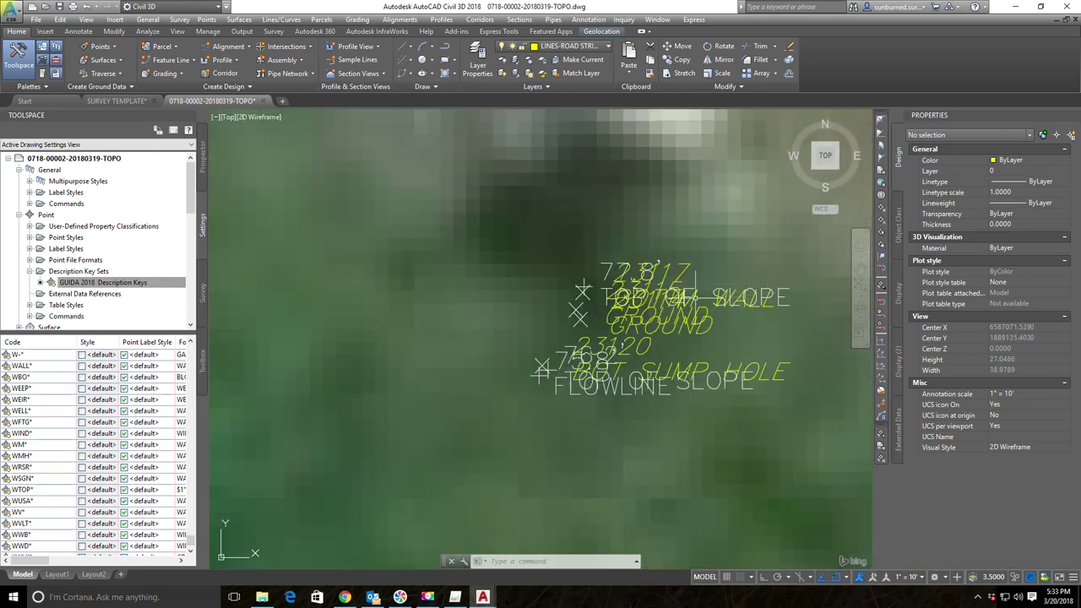
{"action": "scroll", "coordinate": [718, 297], "scroll_direction": "down", "scroll_amount": 2}
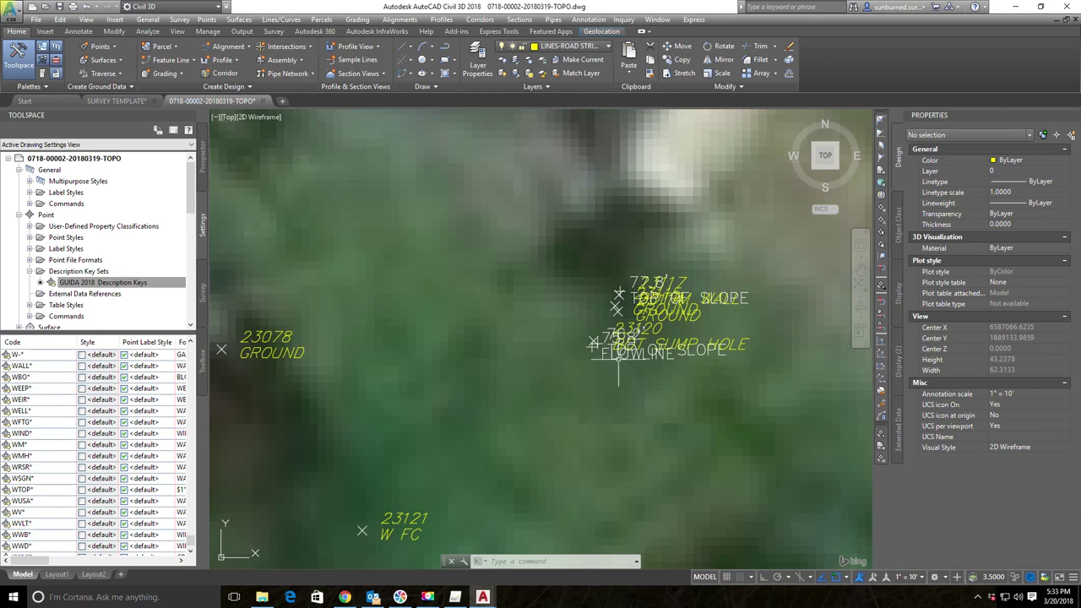
{"action": "scroll", "coordinate": [645, 304], "scroll_direction": "down", "scroll_amount": 6}
{"action": "scroll", "coordinate": [655, 270], "scroll_direction": "down", "scroll_amount": 3}
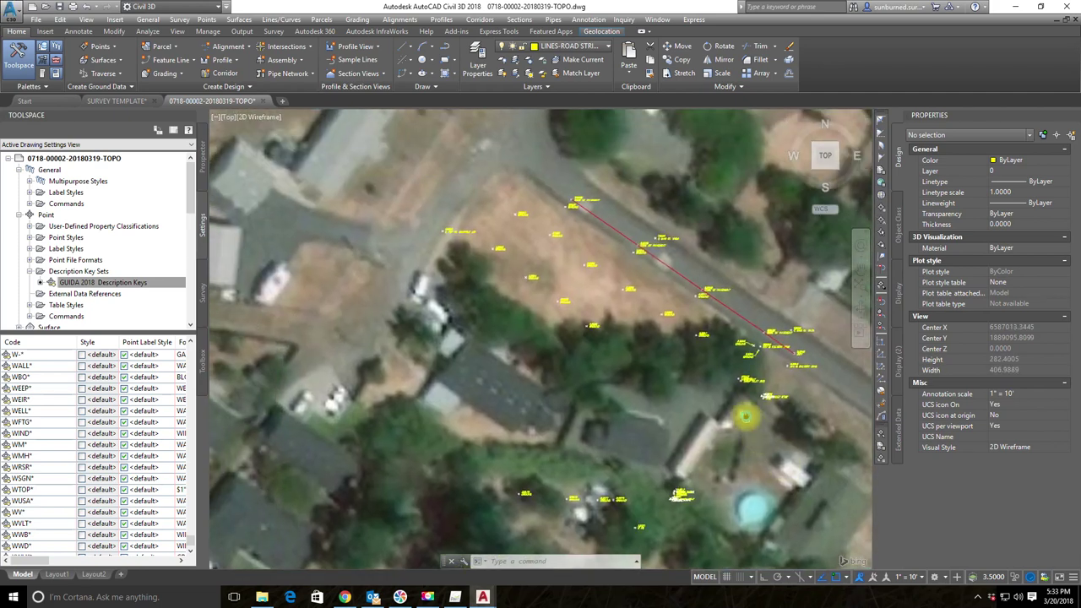
{"action": "scroll", "coordinate": [689, 313], "scroll_direction": "down", "scroll_amount": 4}
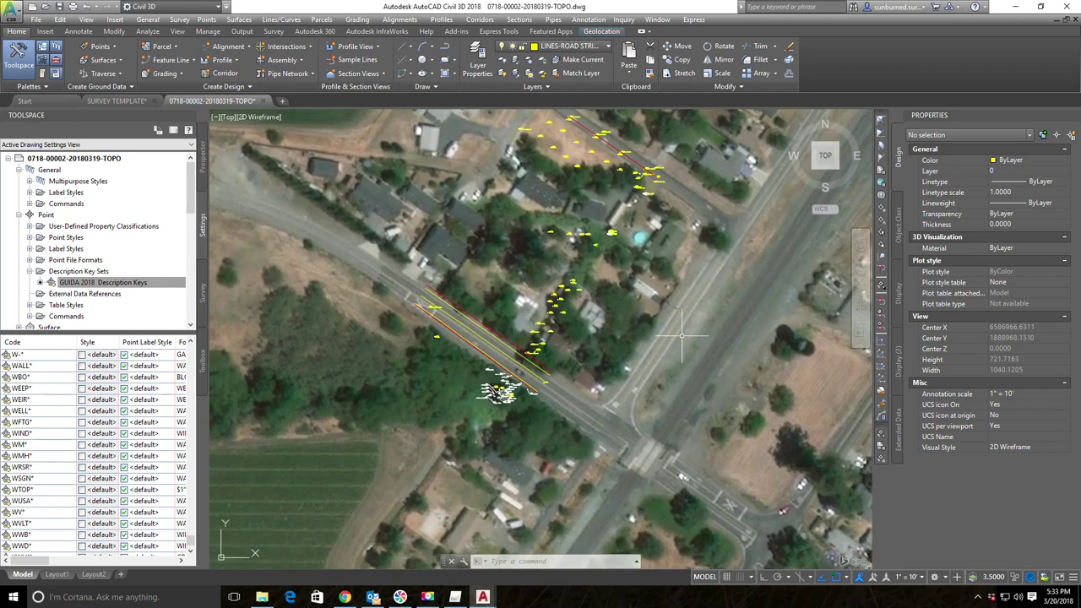
{"action": "middle_click_drag", "start_coordinate": [482, 314], "coordinate": [511, 336]}
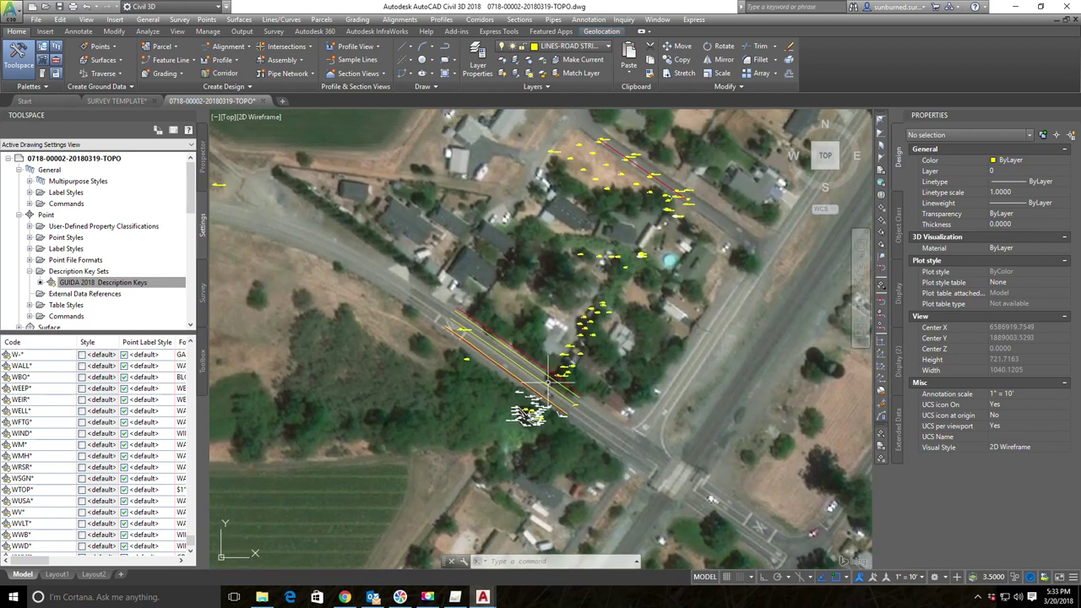
{"action": "scroll", "coordinate": [550, 297], "scroll_direction": "up", "scroll_amount": 8}
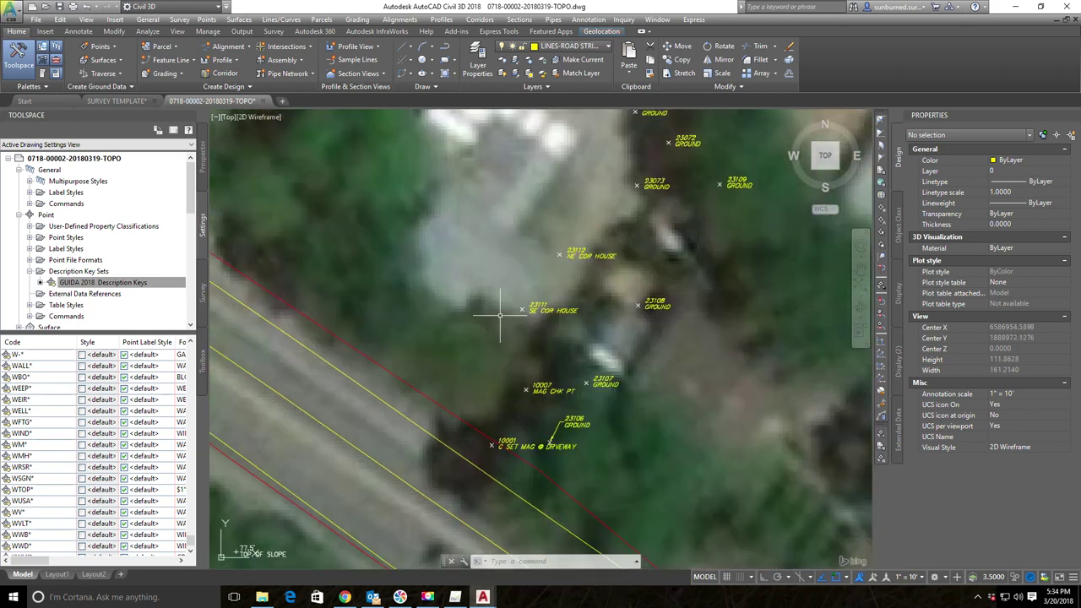
{"action": "middle_click_drag", "start_coordinate": [713, 185], "coordinate": [614, 459]}
{"action": "mouse_move", "coordinate": [635, 311]}
{"action": "middle_mouse_down"}
{"action": "mouse_move", "coordinate": [589, 488]}
{"action": "mouse_move", "coordinate": [570, 440]}
{"action": "middle_mouse_up"}
{"action": "middle_click_drag", "start_coordinate": [659, 290], "coordinate": [560, 384]}
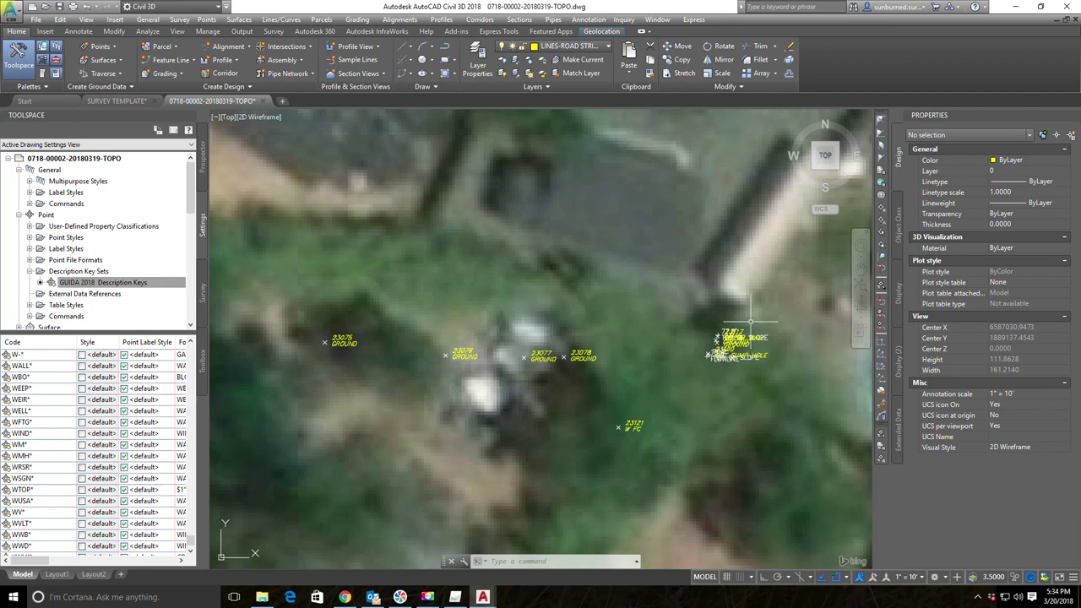
{"action": "scroll", "coordinate": [750, 321], "scroll_direction": "down", "scroll_amount": 5}
{"action": "scroll", "coordinate": [703, 278], "scroll_direction": "up", "scroll_amount": 4}
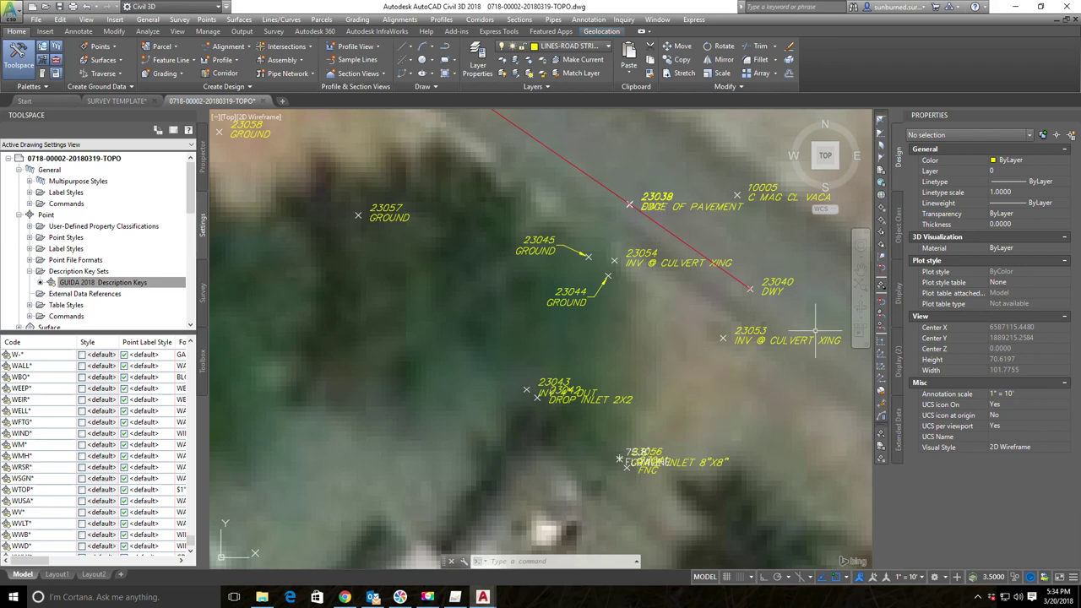
- Examine the ground and edge of pavement points along the northern road and its adjoining bare lot
{"action": "mouse_move", "coordinate": [382, 287]}
{"action": "middle_mouse_down"}
{"action": "mouse_move", "coordinate": [473, 251]}
{"action": "mouse_move", "coordinate": [579, 451]}
{"action": "mouse_move", "coordinate": [880, 576]}
{"action": "middle_mouse_up"}
{"action": "scroll", "coordinate": [553, 280], "scroll_direction": "down", "scroll_amount": 2}
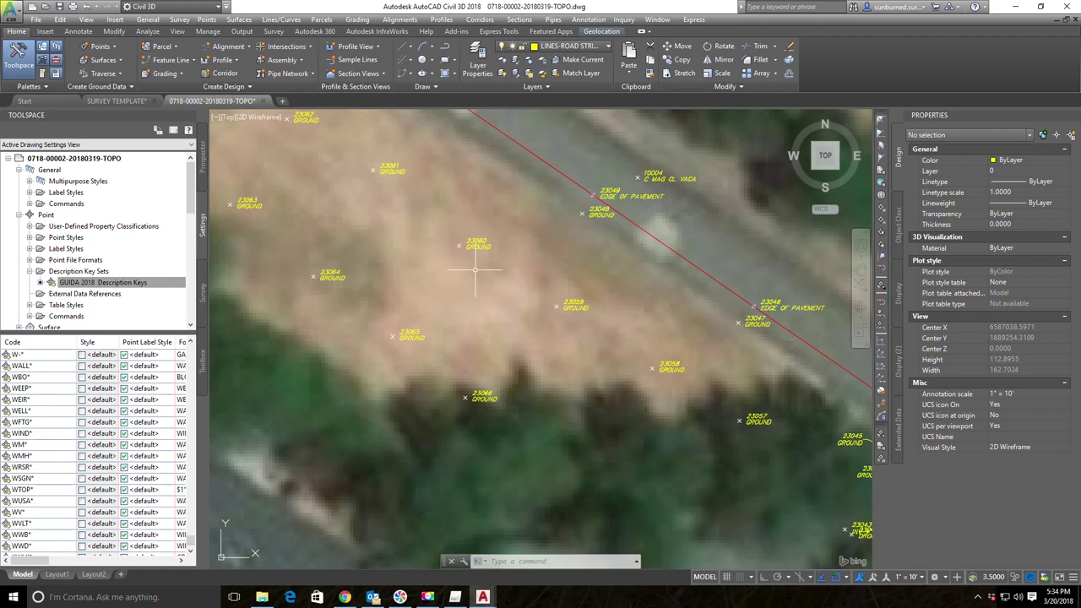
{"action": "middle_click_drag", "start_coordinate": [475, 270], "coordinate": [647, 363]}
{"action": "scroll", "coordinate": [516, 293], "scroll_direction": "down", "scroll_amount": 2}
{"action": "middle_click_drag", "start_coordinate": [562, 369], "coordinate": [505, 315]}
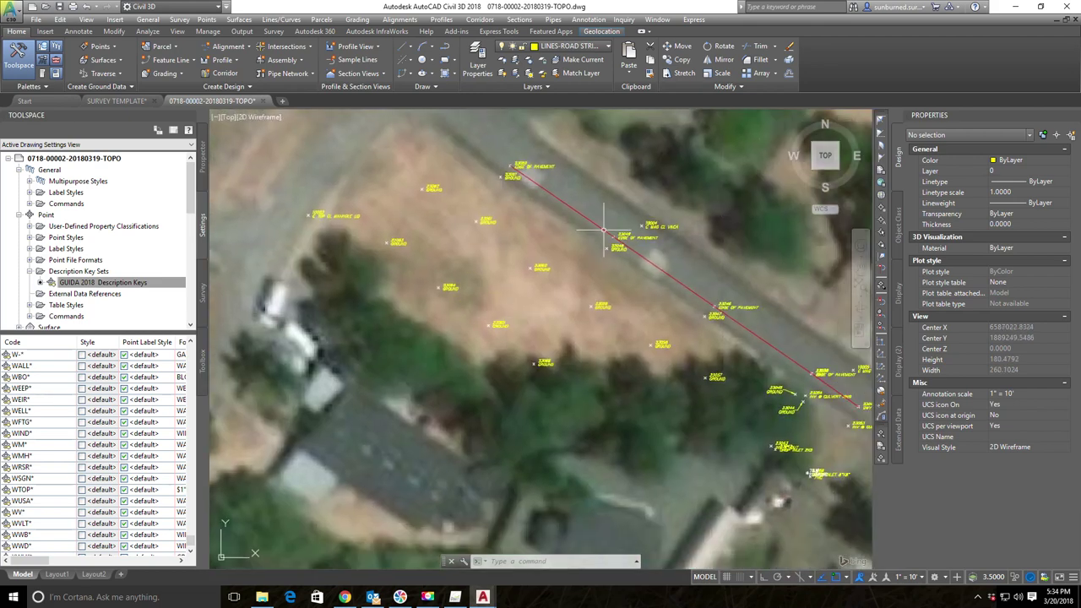
{"action": "scroll", "coordinate": [604, 229], "scroll_direction": "up", "scroll_amount": 8}
{"action": "scroll", "coordinate": [719, 239], "scroll_direction": "down", "scroll_amount": 6}
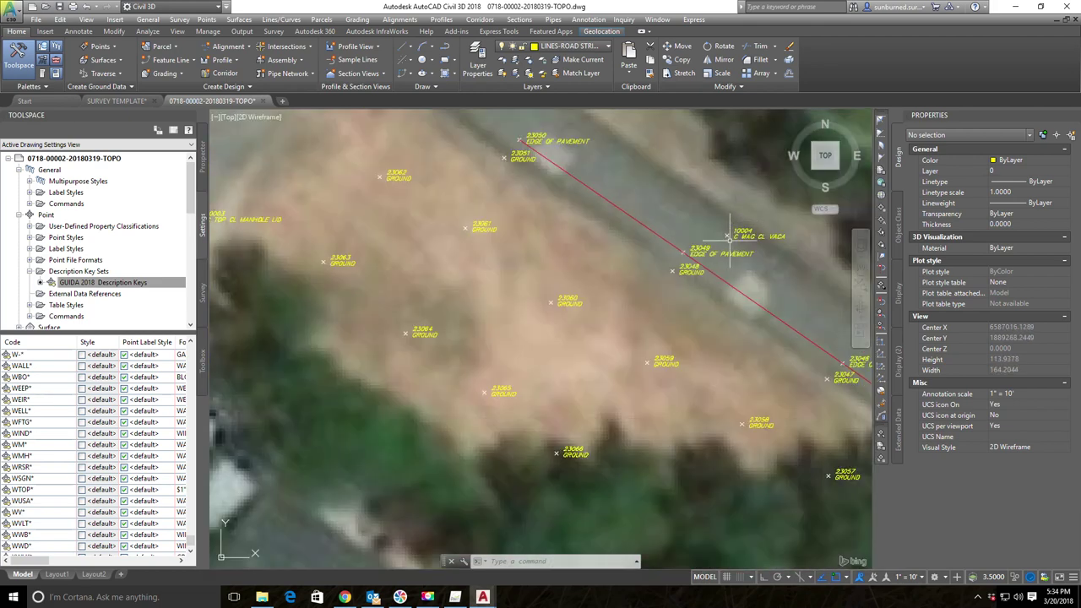
{"action": "scroll", "coordinate": [725, 241], "scroll_direction": "down", "scroll_amount": 2}
{"action": "middle_click_drag", "start_coordinate": [684, 350], "coordinate": [652, 338]}
{"action": "scroll", "coordinate": [715, 228], "scroll_direction": "up", "scroll_amount": 4}
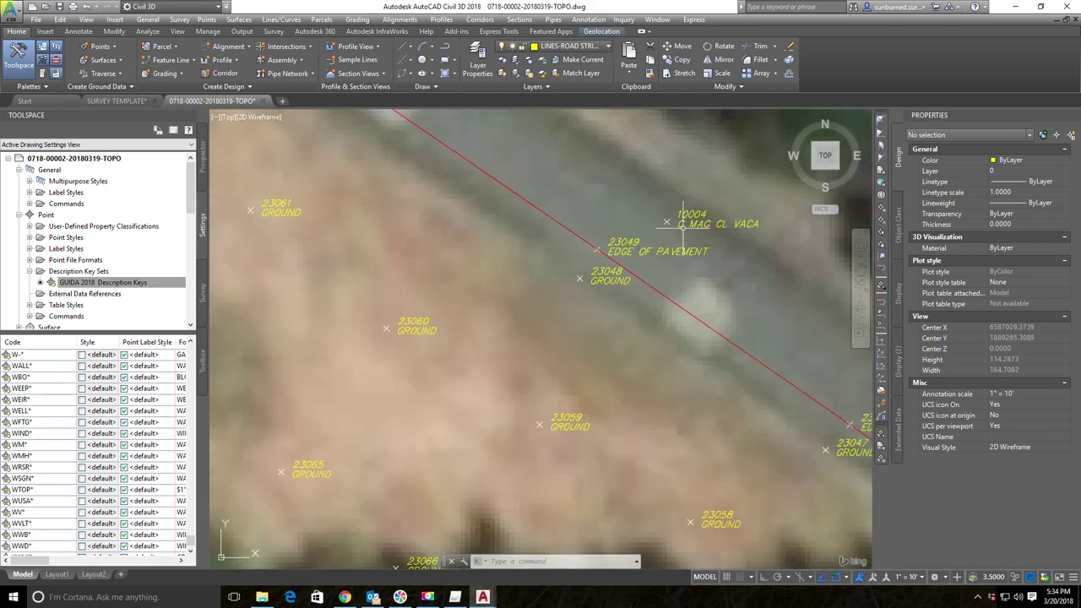
- Review the overall spread of survey points and linework between the northern road and the striped road
{"action": "scroll", "coordinate": [603, 278], "scroll_direction": "down", "scroll_amount": 6}
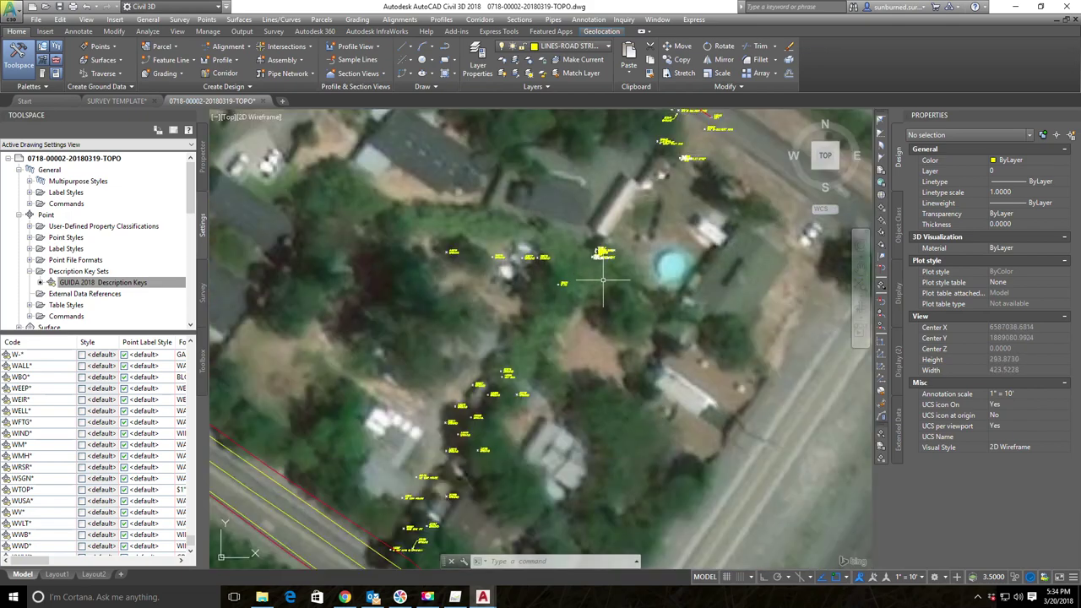
{"action": "middle_click_drag", "start_coordinate": [537, 339], "coordinate": [610, 212]}
{"action": "scroll", "coordinate": [581, 326], "scroll_direction": "down", "scroll_amount": 4}
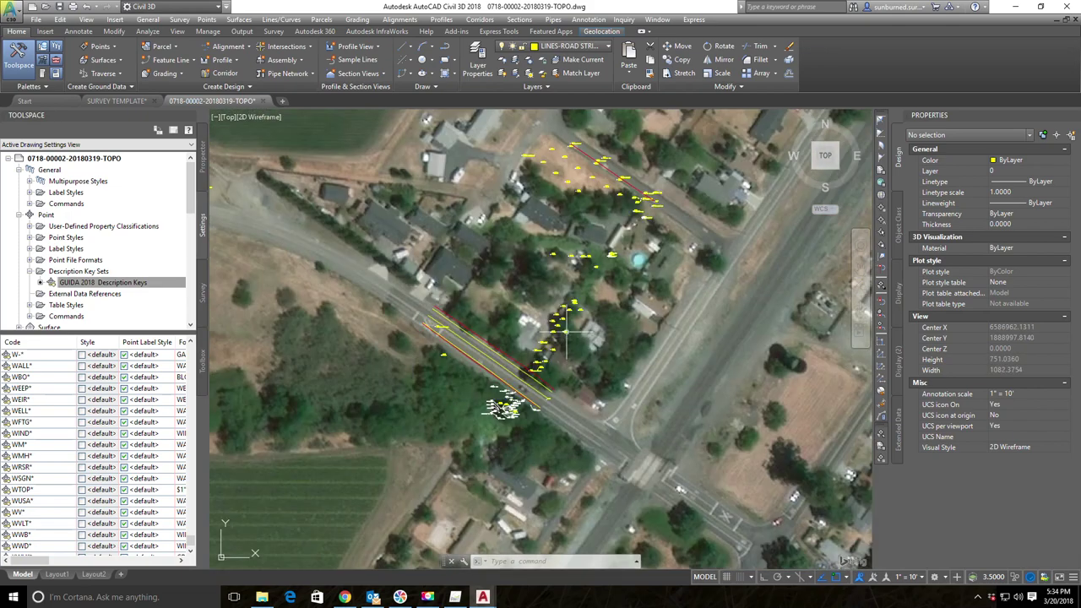
{"action": "scroll", "coordinate": [567, 336], "scroll_direction": "up", "scroll_amount": 2}
{"action": "middle_click_drag", "start_coordinate": [619, 276], "coordinate": [651, 347]}
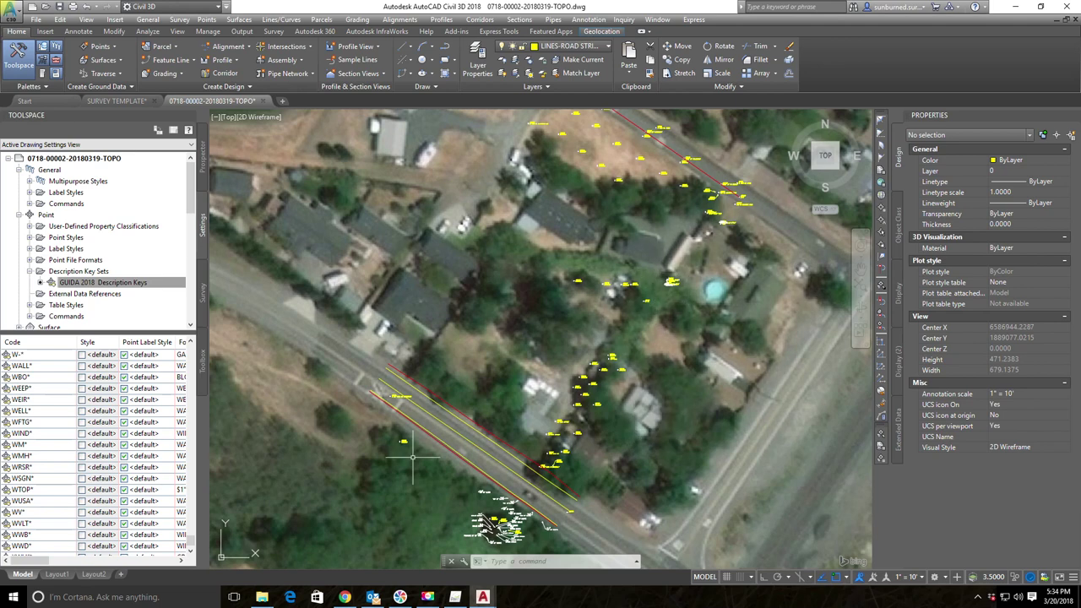
{"action": "mouse_move", "coordinate": [688, 388]}
{"action": "middle_mouse_down"}
{"action": "mouse_move", "coordinate": [679, 357]}
{"action": "mouse_move", "coordinate": [622, 337]}
{"action": "mouse_move", "coordinate": [612, 308]}
{"action": "middle_mouse_up"}
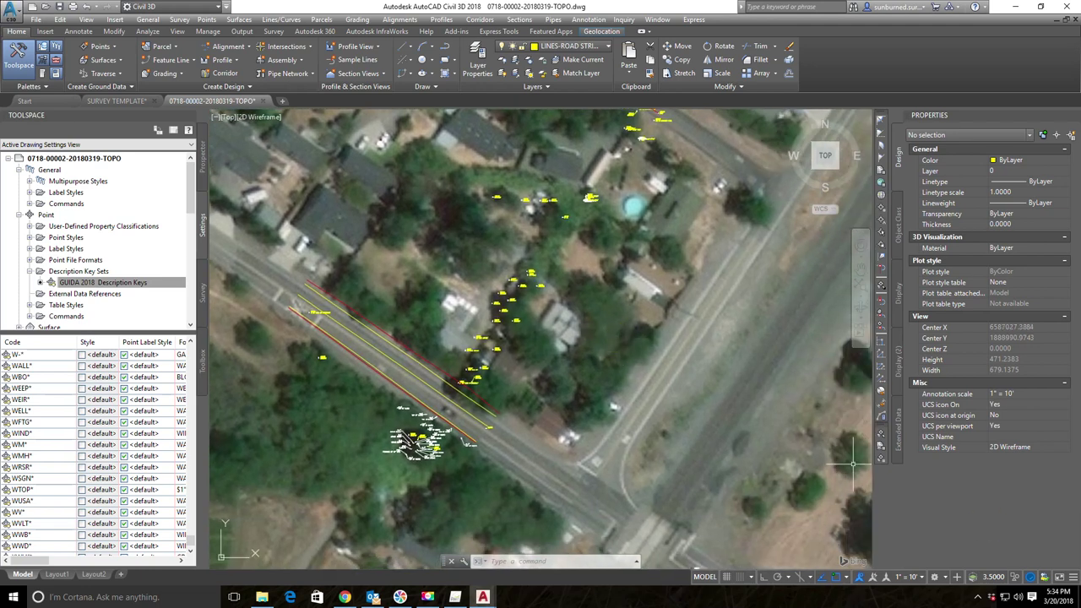